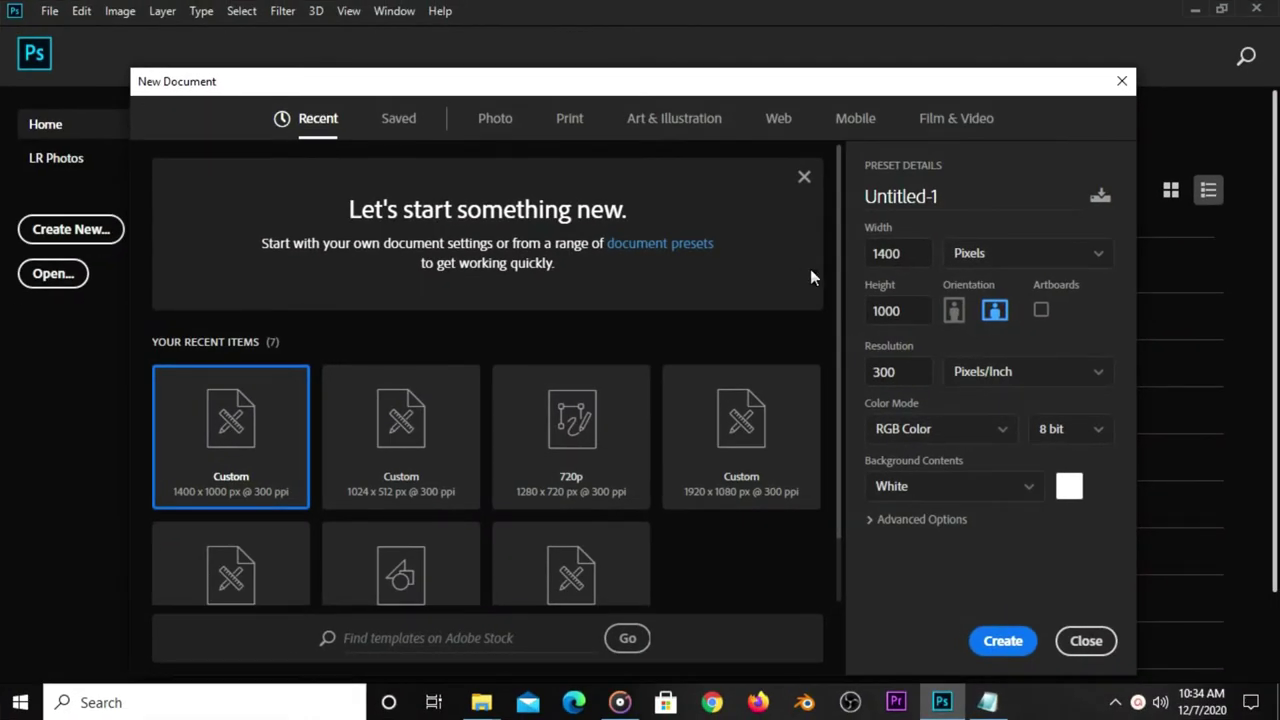
# Create a new white 1400 × 1000 px document at 300 ppi
pyautogui.doubleClick(912, 258)
pyautogui.doubleClick(912, 312)
pyautogui.doubleClick(910, 366)
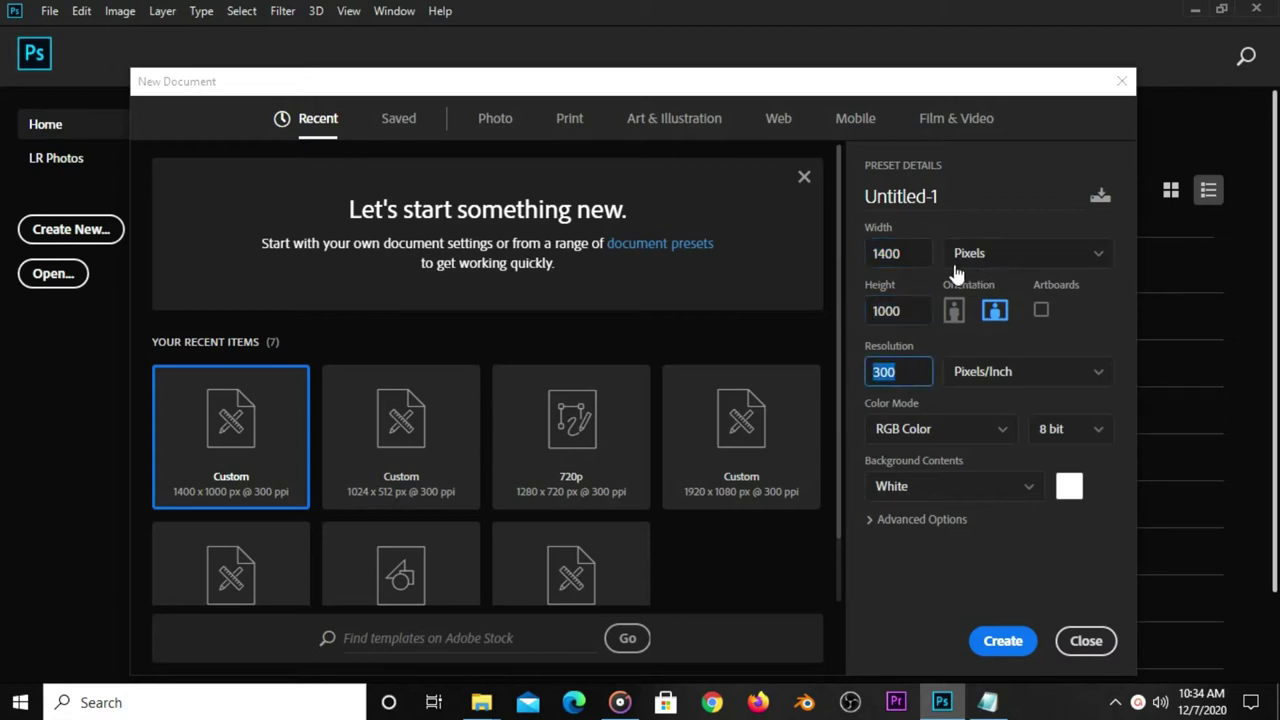
pyautogui.click(1002, 640)
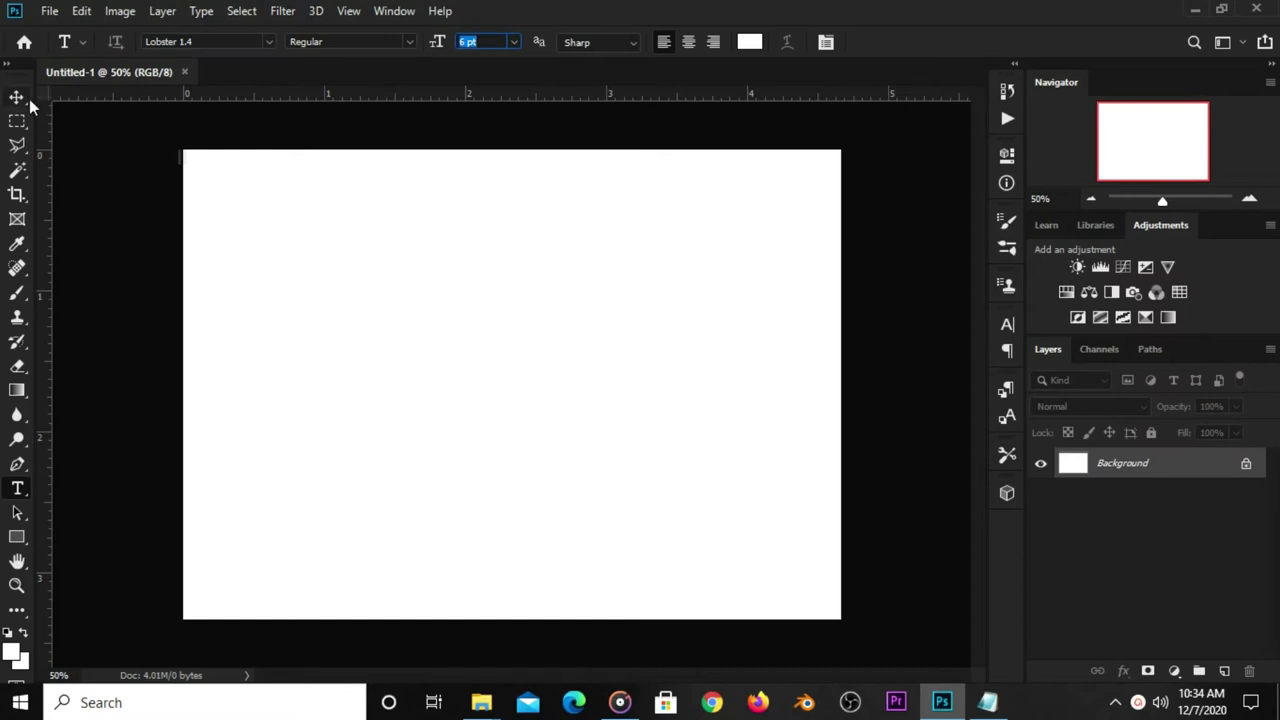
# Open c. milk resources.psd from the recent files list
pyautogui.click(30, 97)
pyautogui.scroll(-1, 165, 165)
pyautogui.scroll(1, 190, 175)
pyautogui.click(48, 11)
pyautogui.moveTo(85, 121)
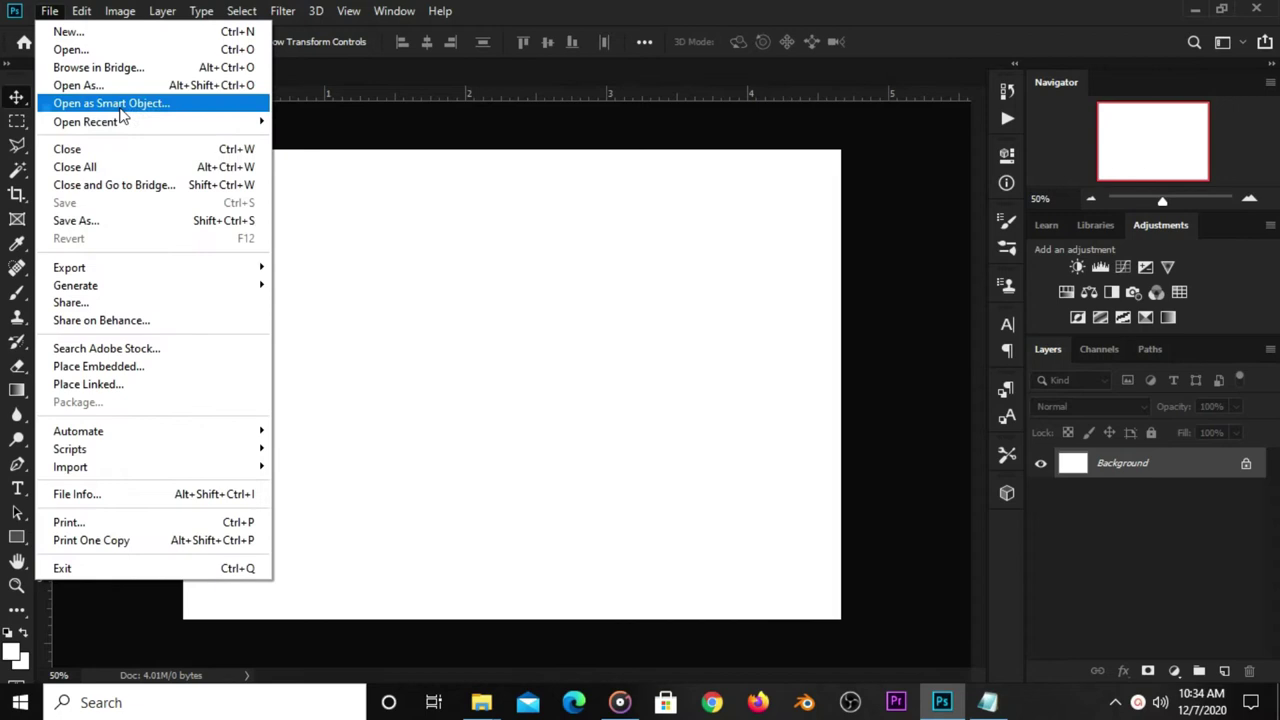
pyautogui.click(340, 121)
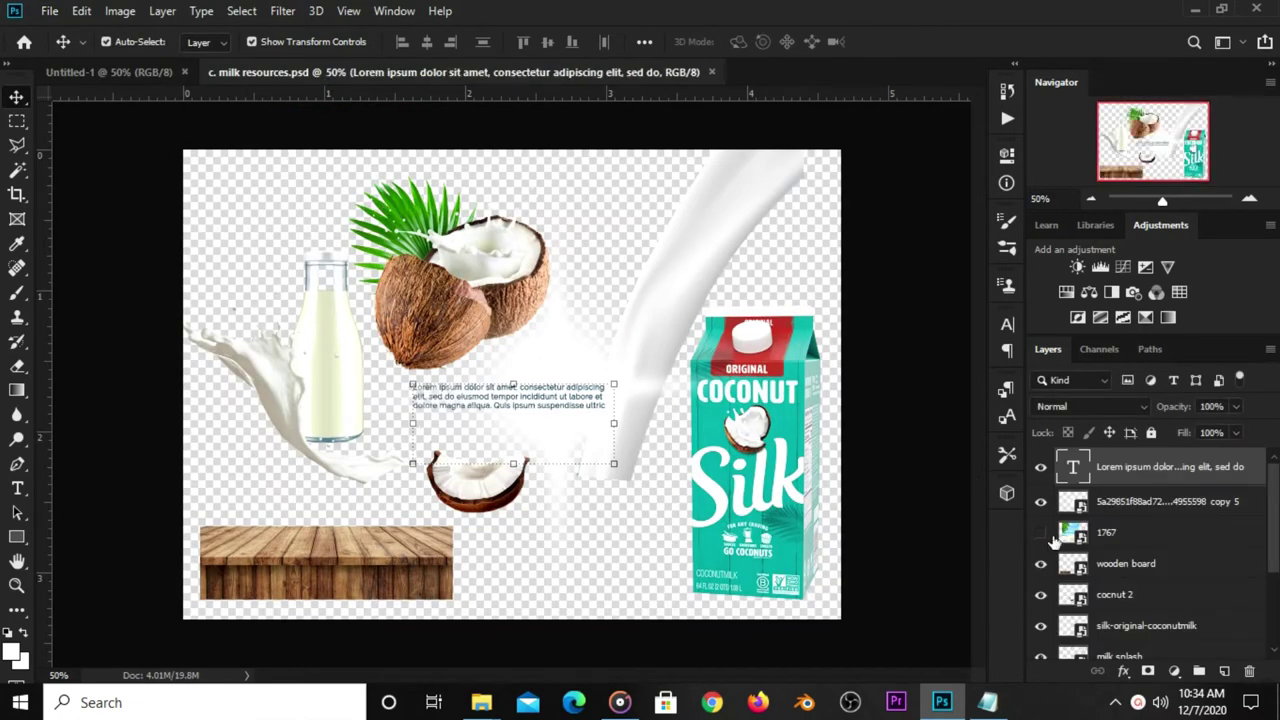
# Show the beach image layer 1767, select it and copy it
pyautogui.click(1041, 533)
pyautogui.click(520, 317)
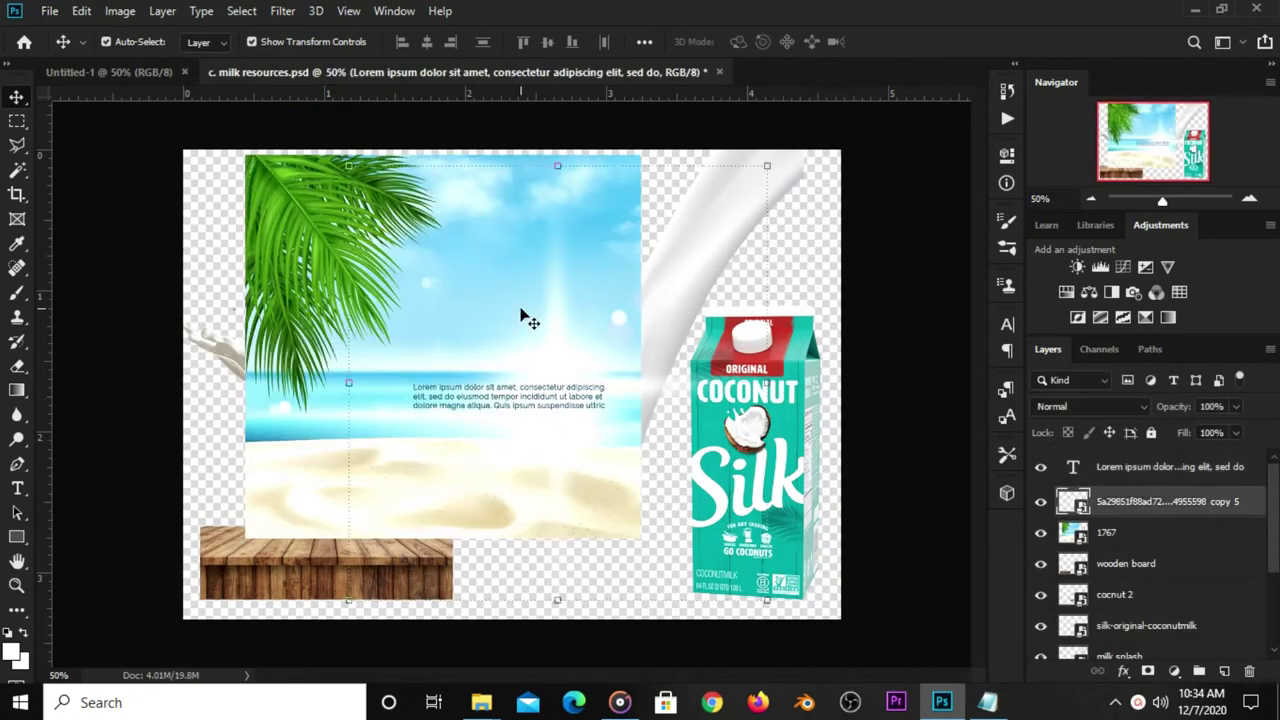
pyautogui.click(325, 245)
pyautogui.hotkey('ctrl', 'c')
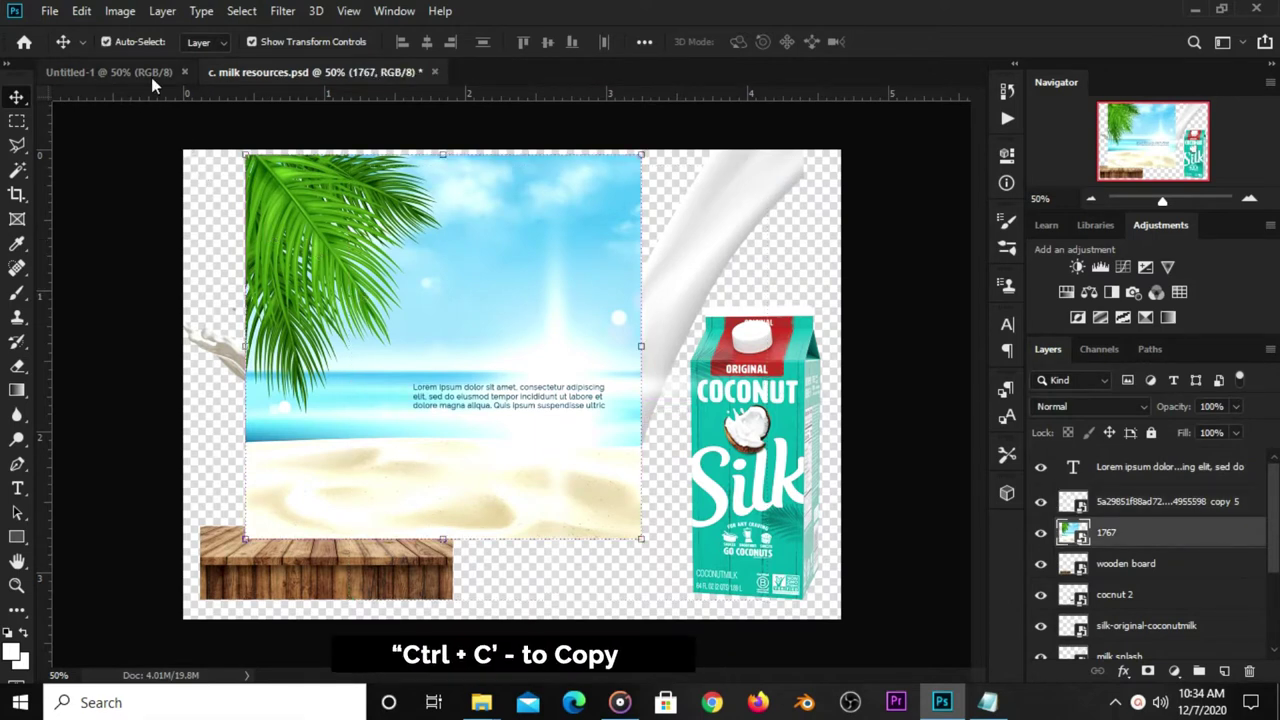
# Paste the beach image into Untitled-1 and move it to the canvas top-left
pyautogui.click(152, 76)
pyautogui.hotkey('ctrl', 'v')
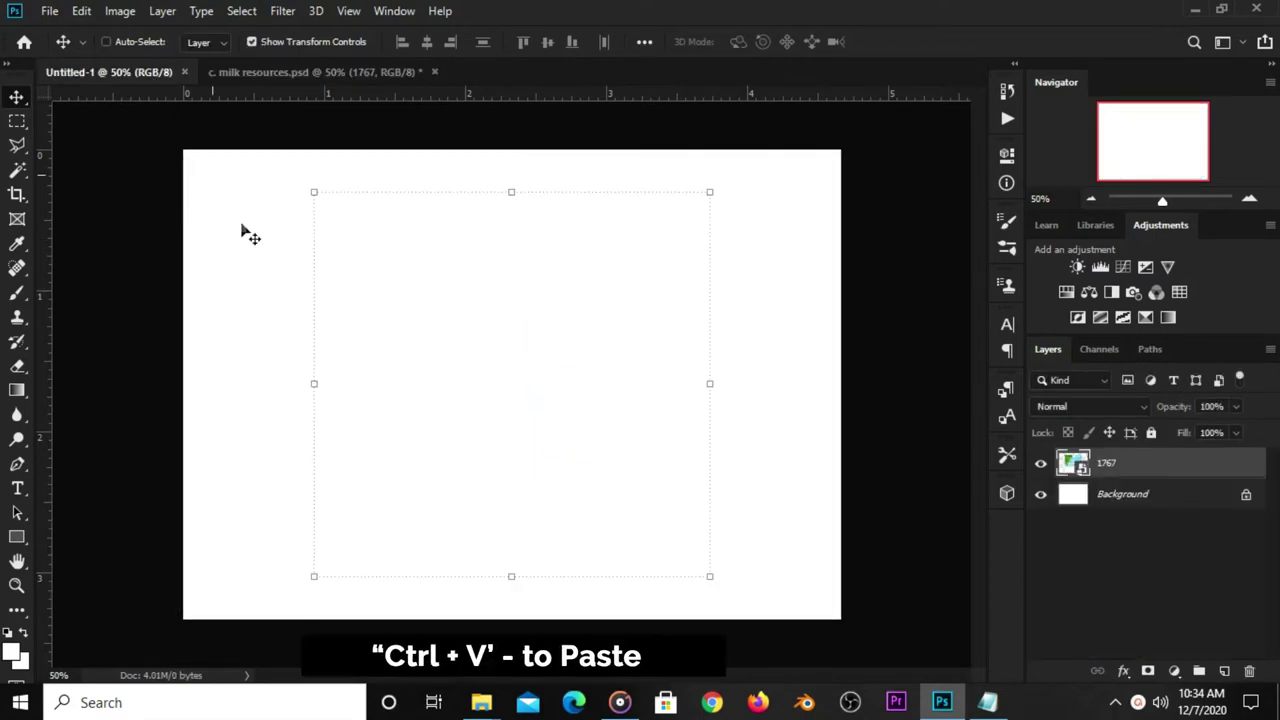
pyautogui.moveTo(462, 334); pyautogui.dragTo(279, 274)
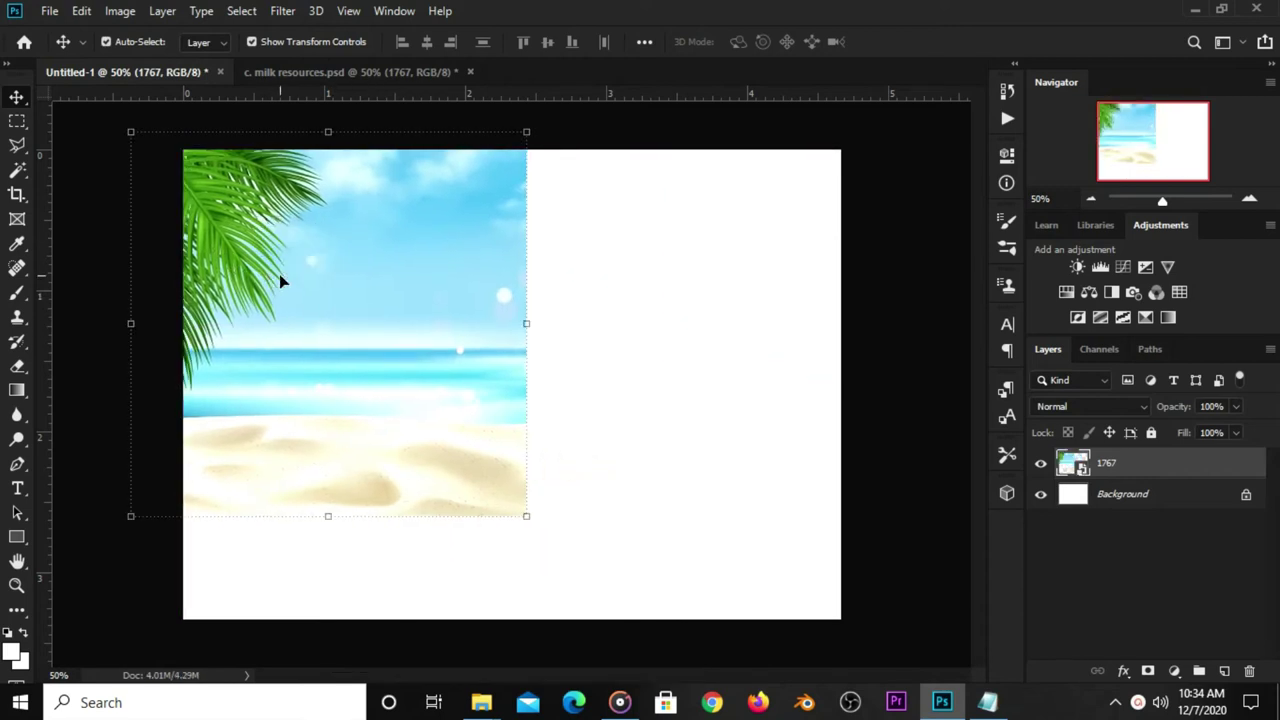
pyautogui.hotkey('ctrl', 't')
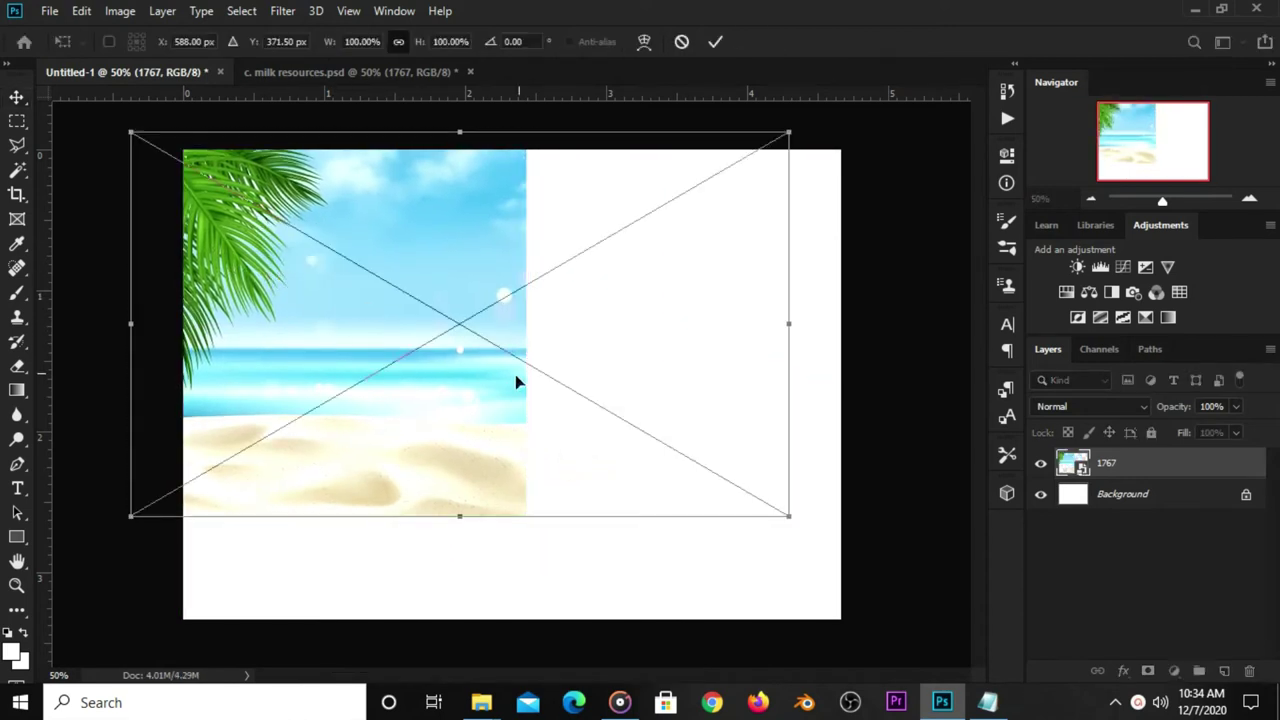
pyautogui.click(715, 42)
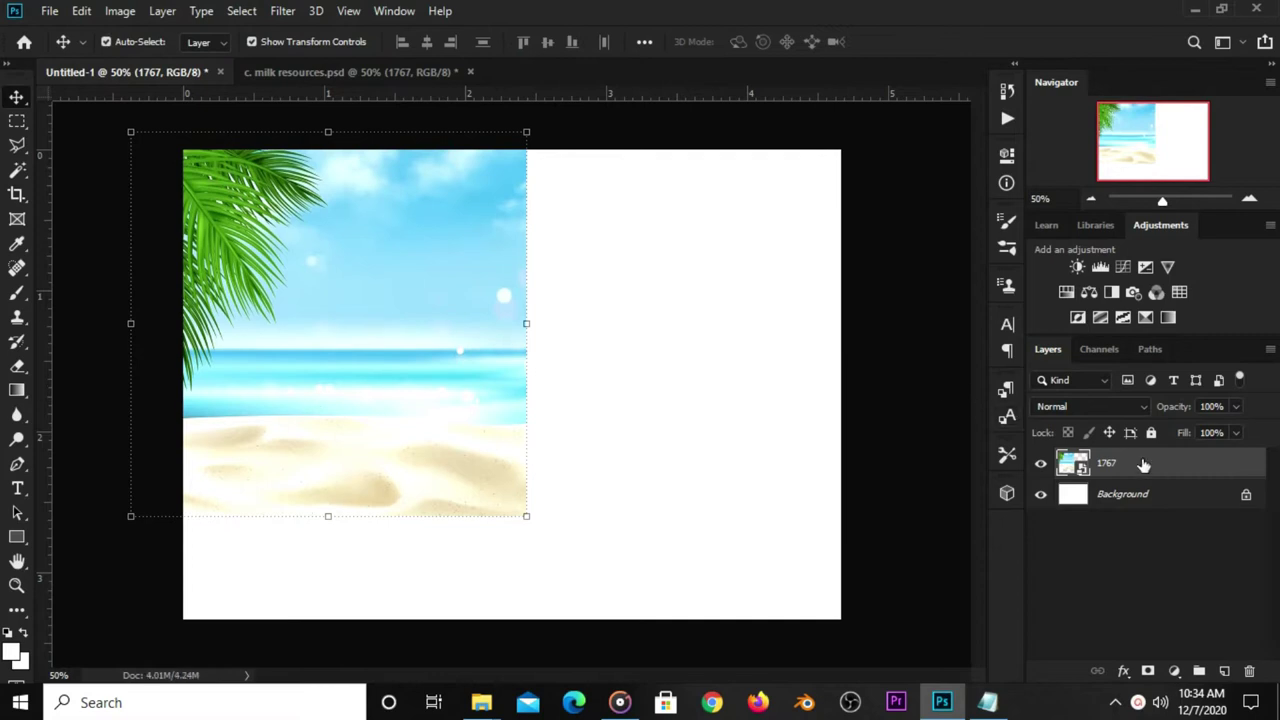
# Convert layer 1767 to a smart object and scale it to 218.86% to fill the canvas
pyautogui.rightClick(1143, 465)
pyautogui.click(925, 195)
pyautogui.hotkey('ctrl', 't')
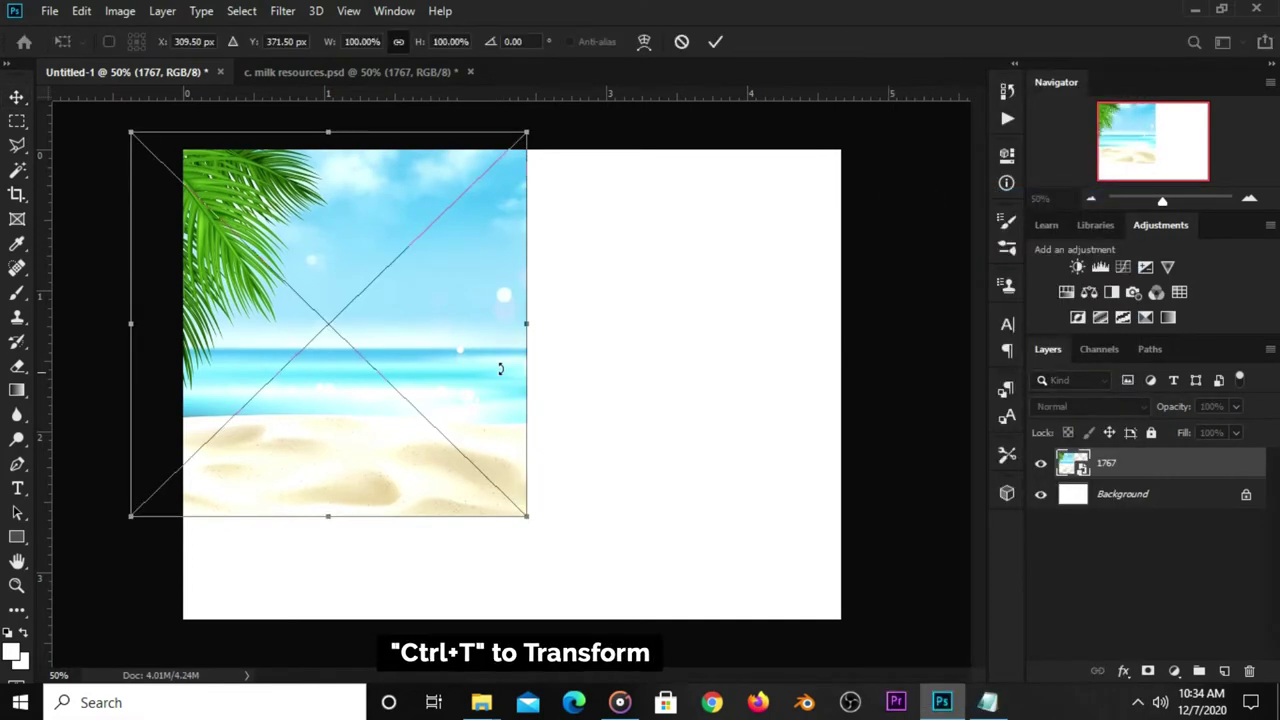
pyautogui.moveTo(522, 327); pyautogui.dragTo(893, 347)
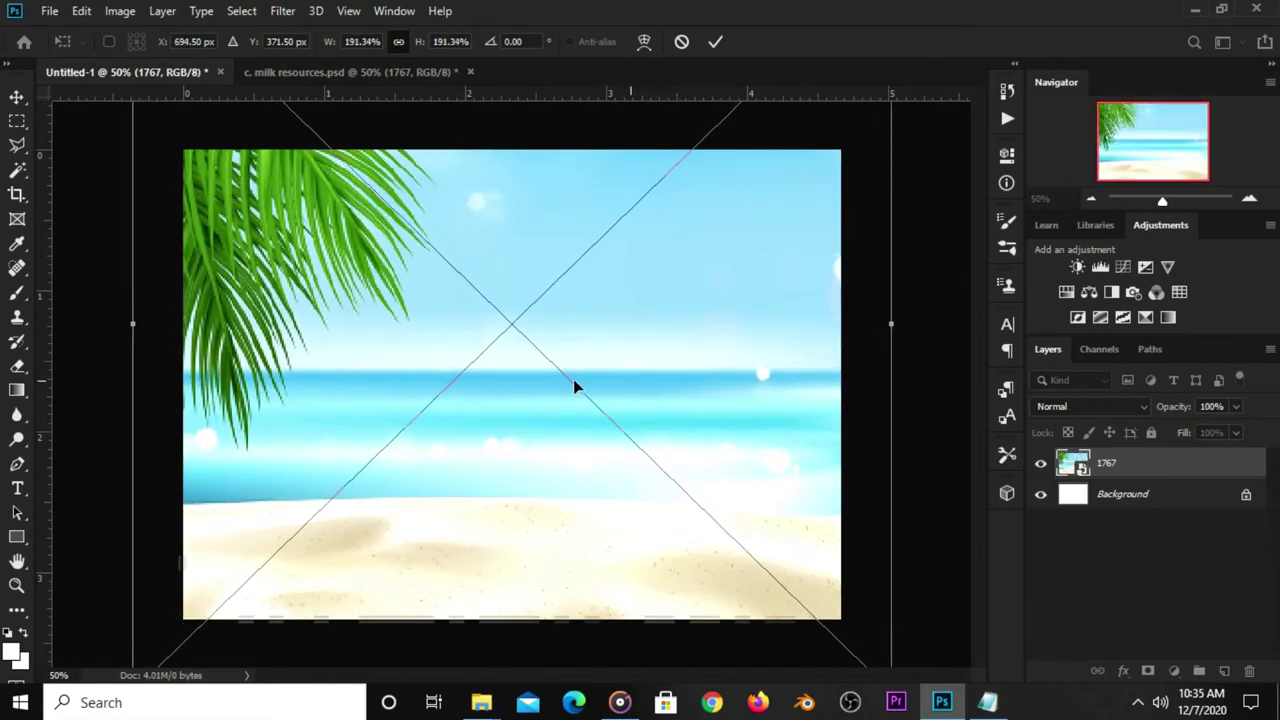
pyautogui.moveTo(573, 379); pyautogui.dragTo(494, 374)
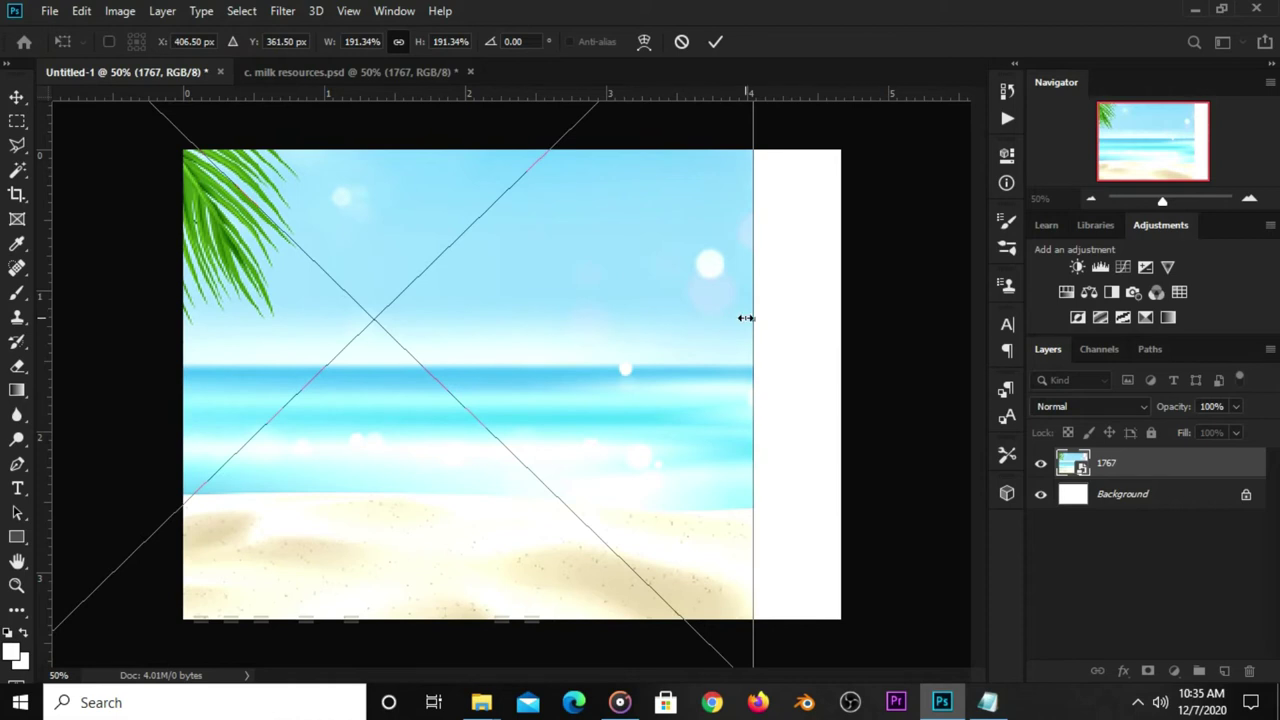
pyautogui.moveTo(746, 318); pyautogui.dragTo(846, 317)
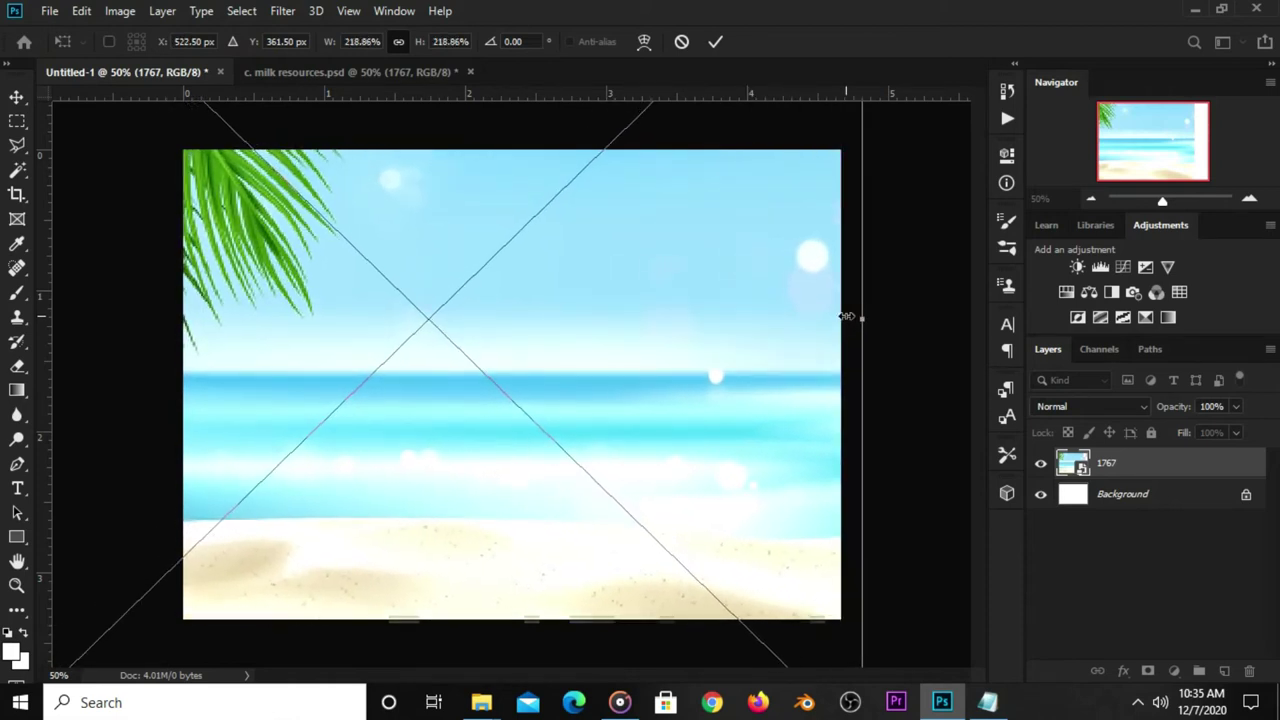
pyautogui.click(715, 41)
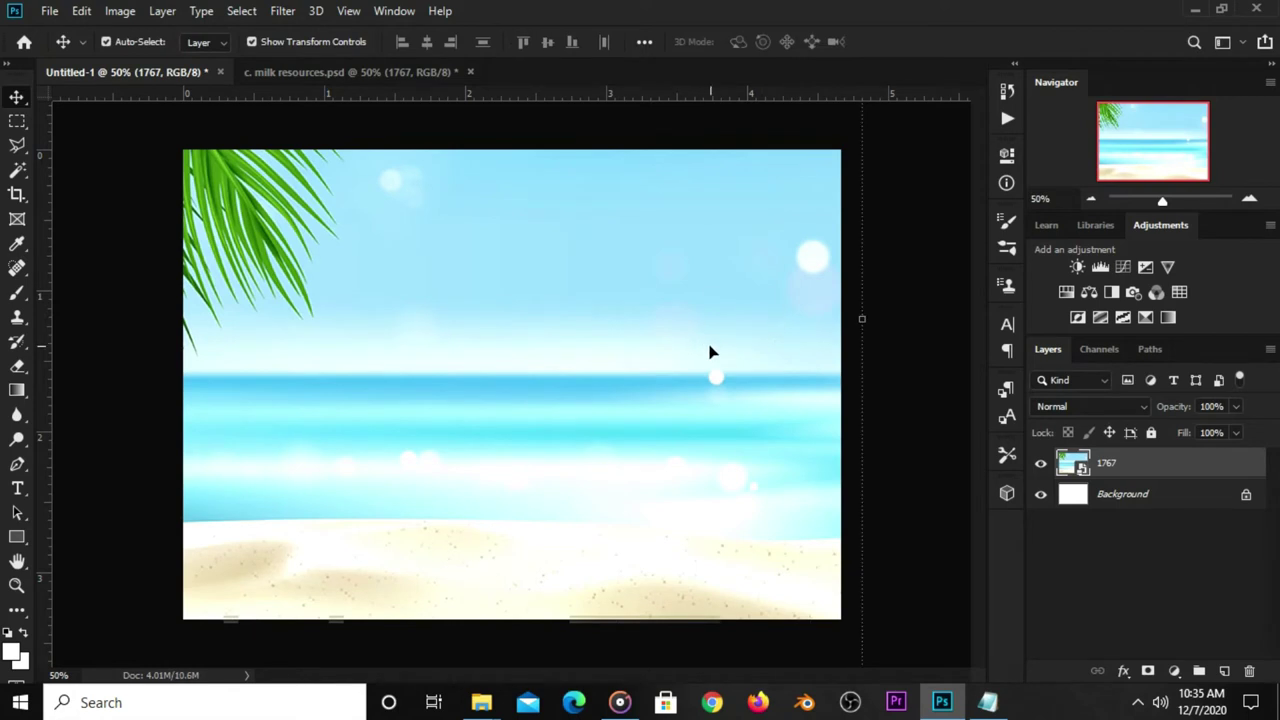
pyautogui.press('Down')
pyautogui.press('Down')
pyautogui.press('Down')
pyautogui.press('Right')
pyautogui.press('Right')
pyautogui.press('Right')
pyautogui.press('Right')
pyautogui.press('Right')
pyautogui.press('Right')
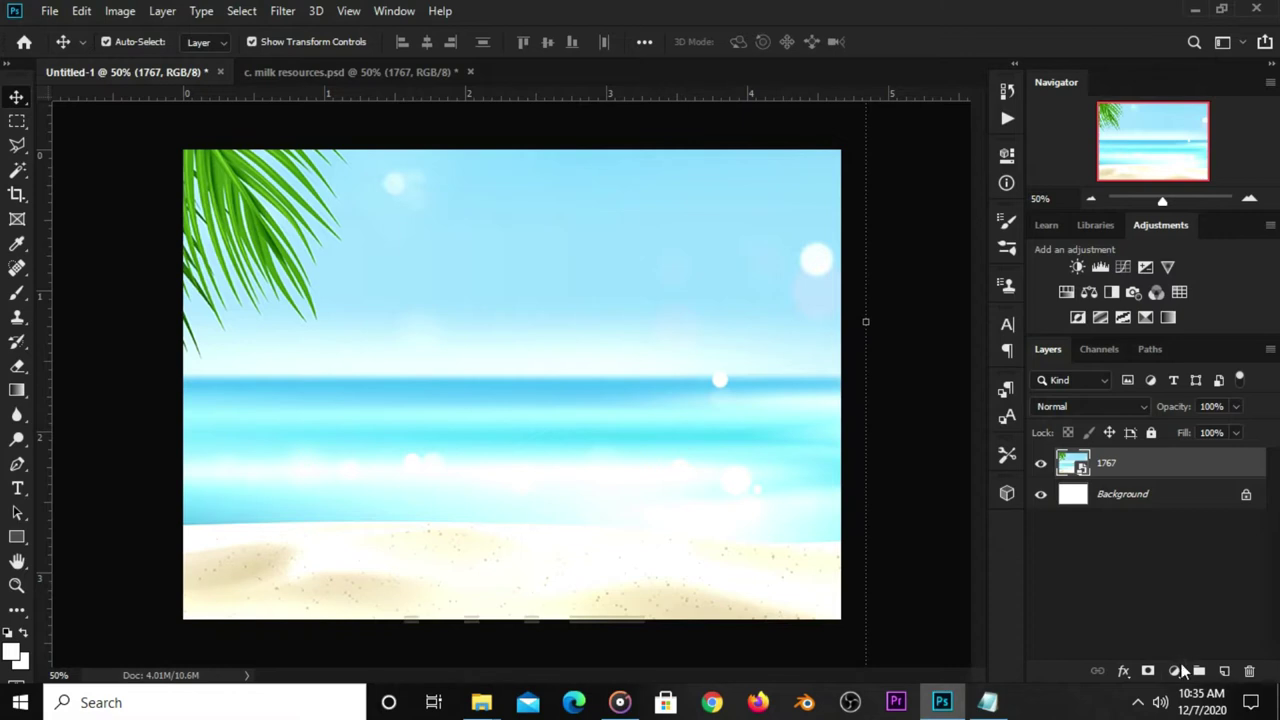
# Add a Curves 1 adjustment with the midpoint pulled down, then return to milk resources
pyautogui.click(1176, 671)
pyautogui.click(1155, 427)
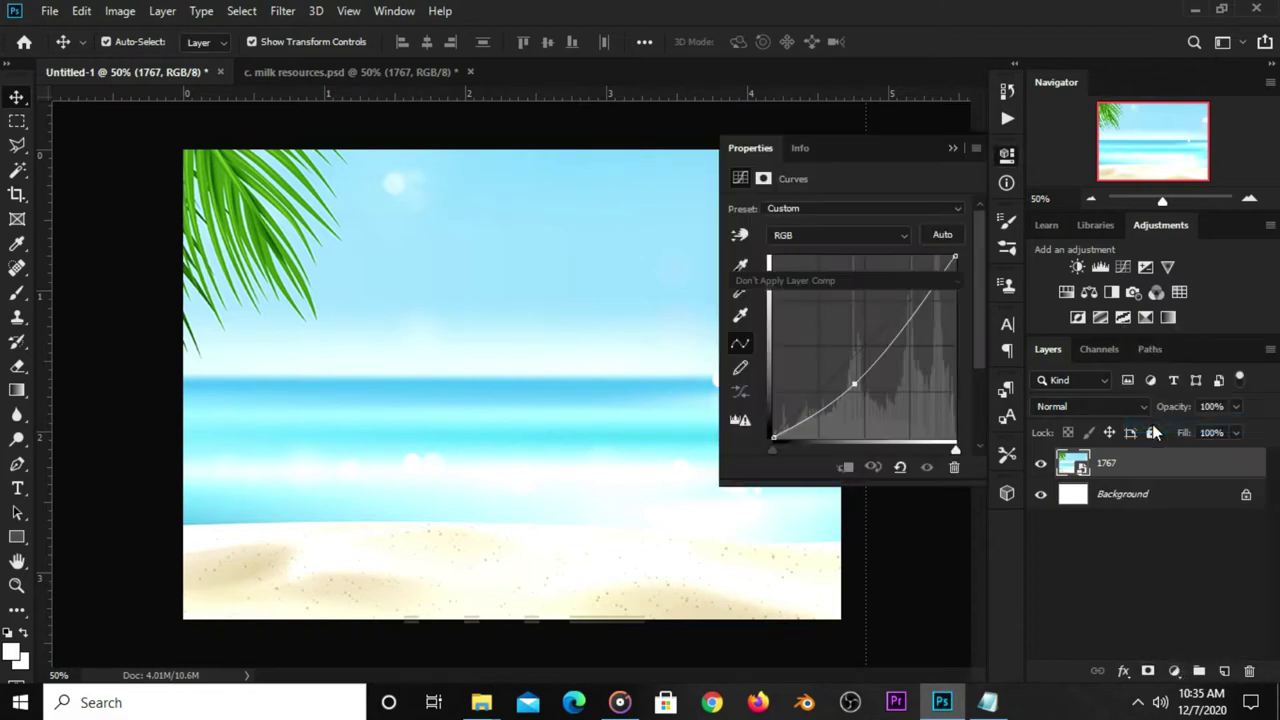
pyautogui.moveTo(862, 382)
pyautogui.mouseDown()
pyautogui.moveTo(860, 366)
pyautogui.moveTo(858, 387)
pyautogui.mouseUp()
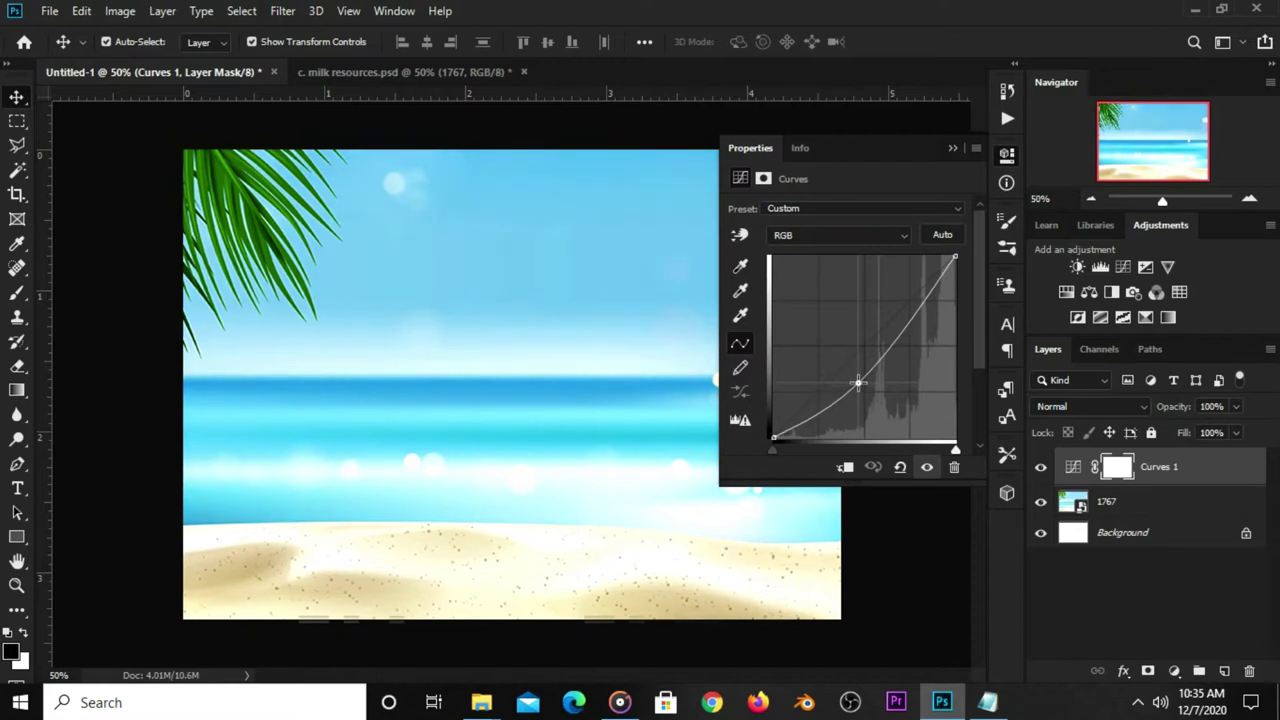
pyautogui.click(952, 149)
pyautogui.click(486, 72)
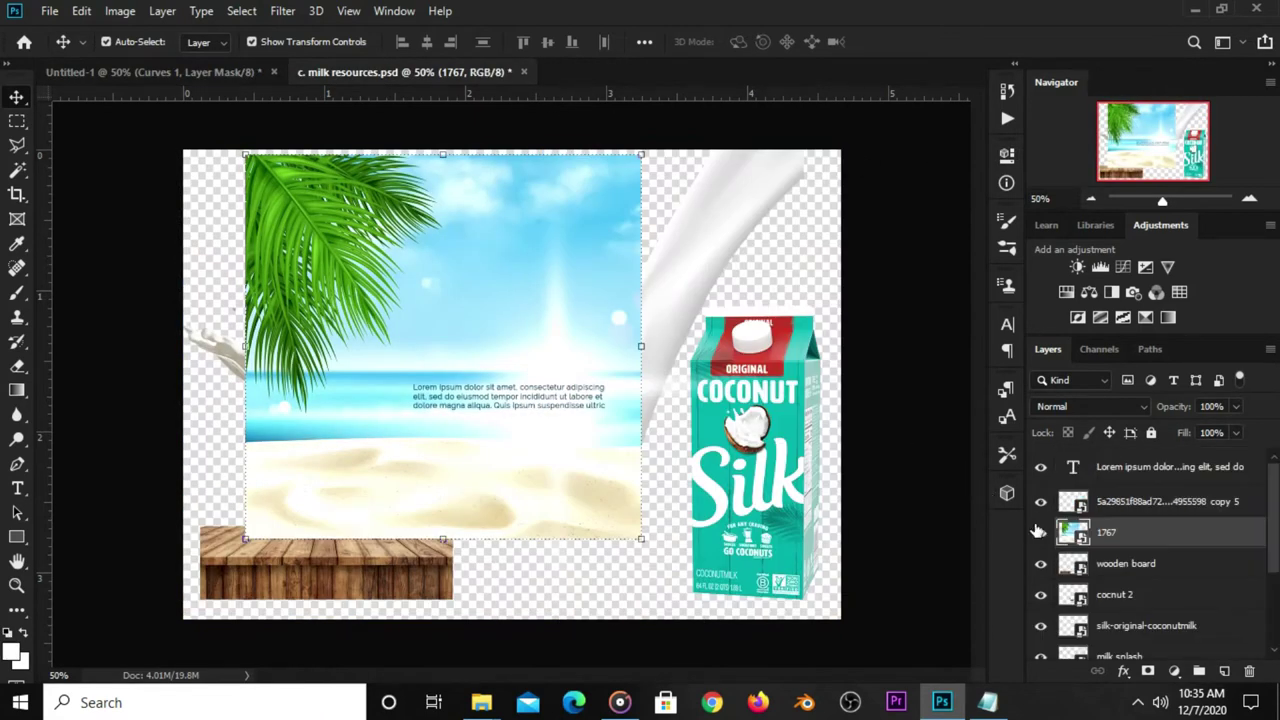
# Hide layer 1767 and drag the wooden board layer into the Untitled-1 poster
pyautogui.click(1040, 532)
pyautogui.click(297, 571)
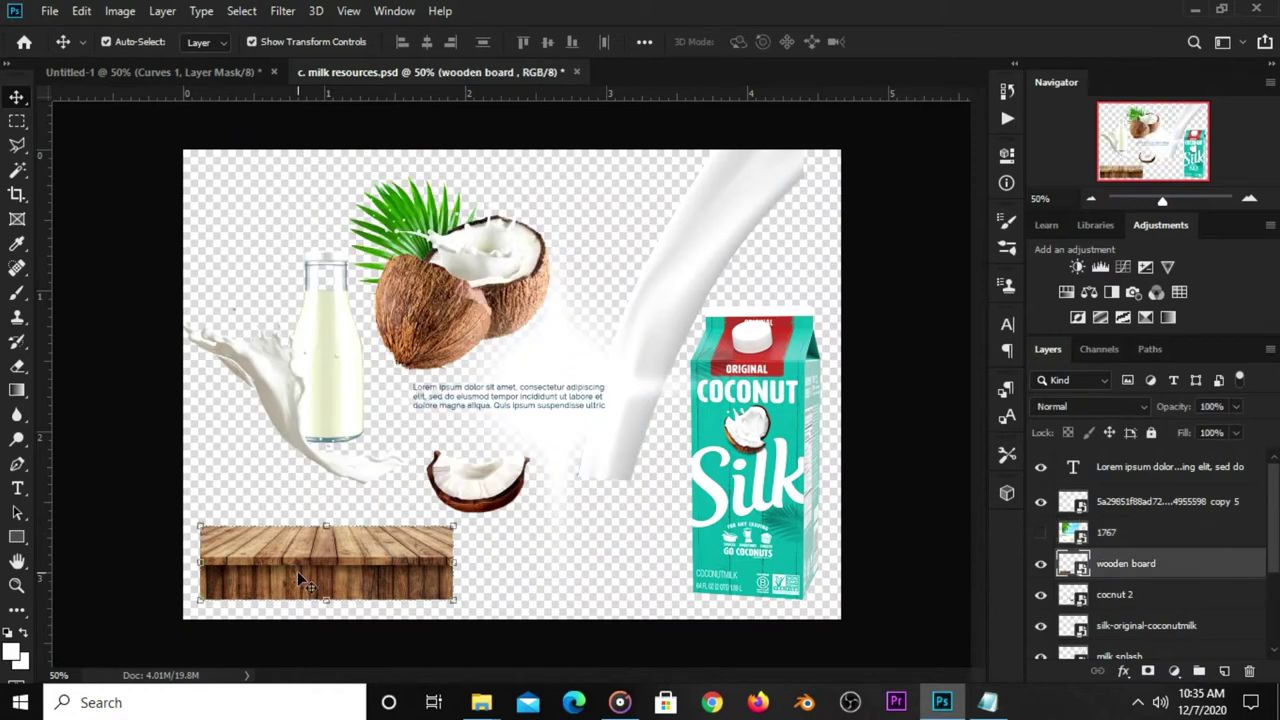
pyautogui.hotkey('ctrl', 'h')
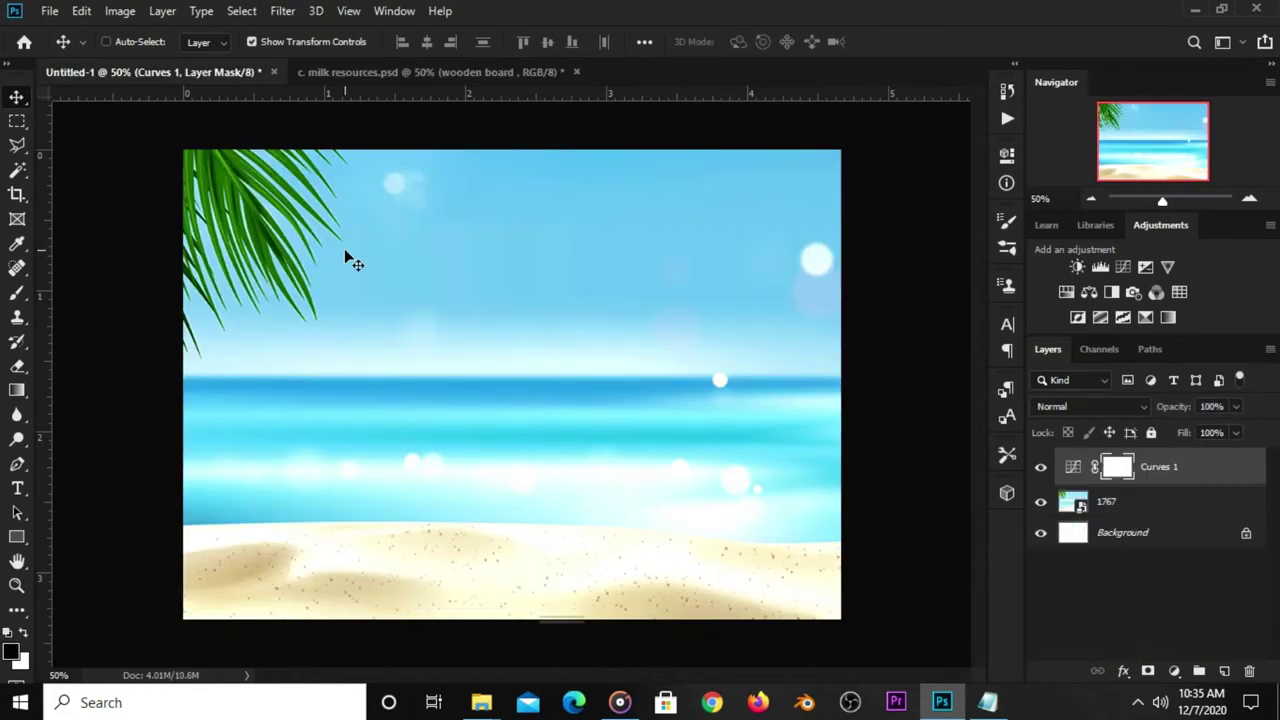
pyautogui.moveTo(203, 71); pyautogui.dragTo(405, 362)
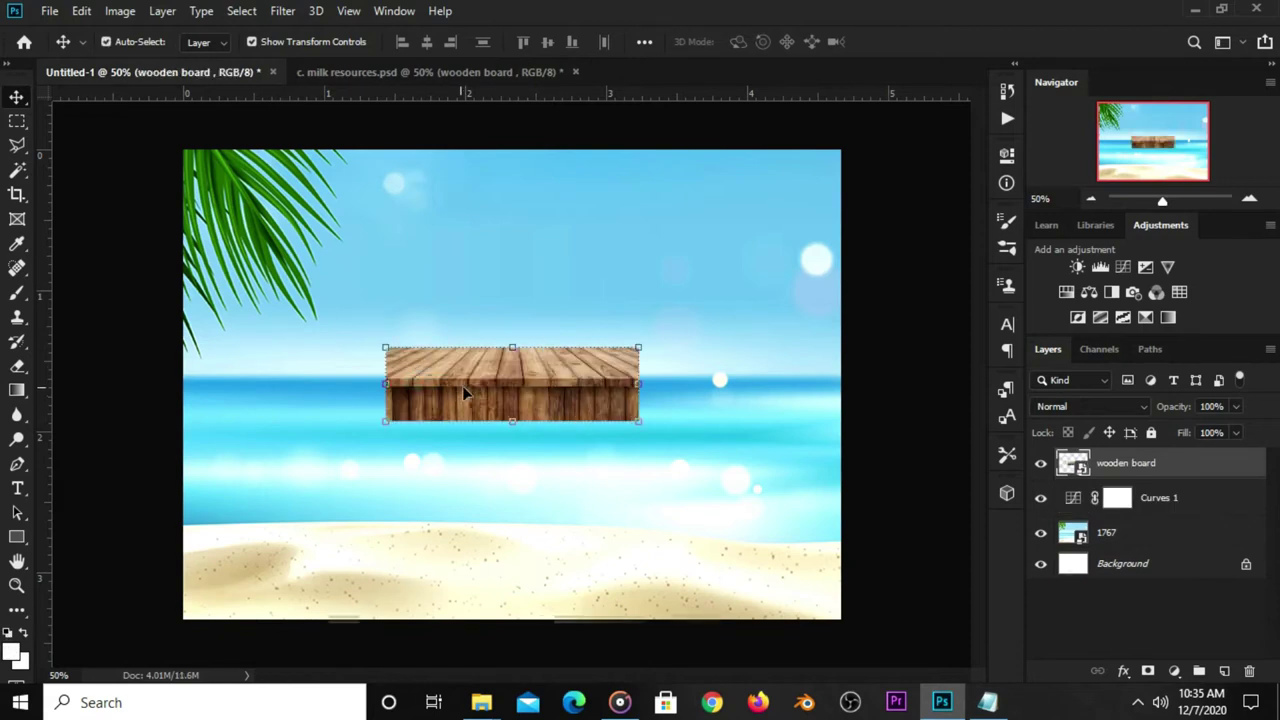
# Make the wooden board a smart object, scaled to 287.26% across the canvas bottom
pyautogui.rightClick(1135, 463)
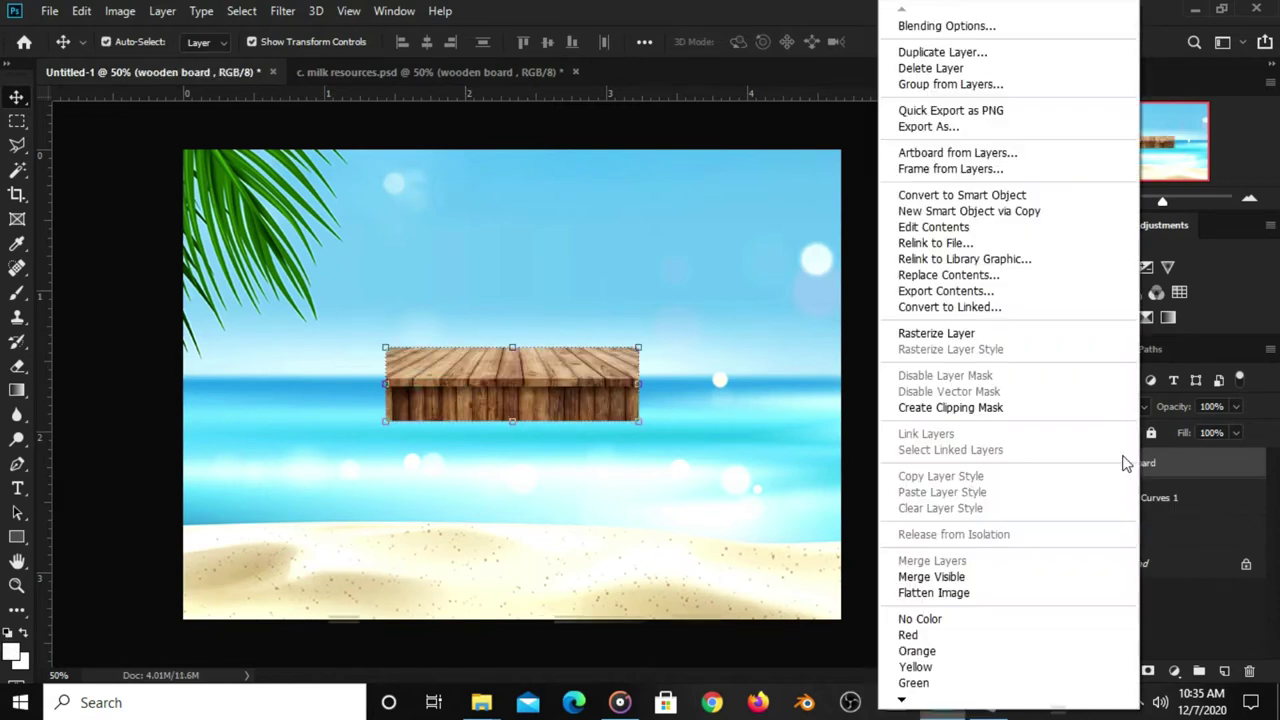
pyautogui.click(940, 197)
pyautogui.hotkey('ctrl', 't')
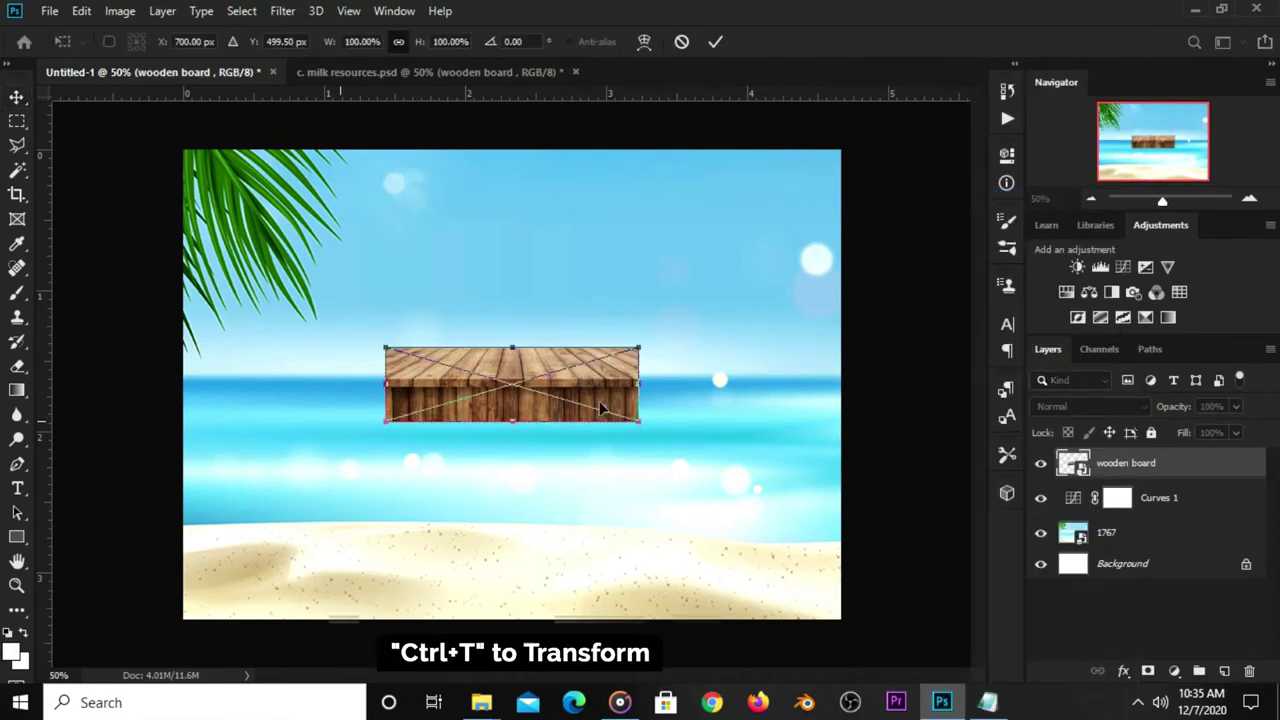
pyautogui.moveTo(514, 420); pyautogui.dragTo(526, 543)
pyautogui.moveTo(516, 369); pyautogui.dragTo(530, 562)
pyautogui.press('Return')
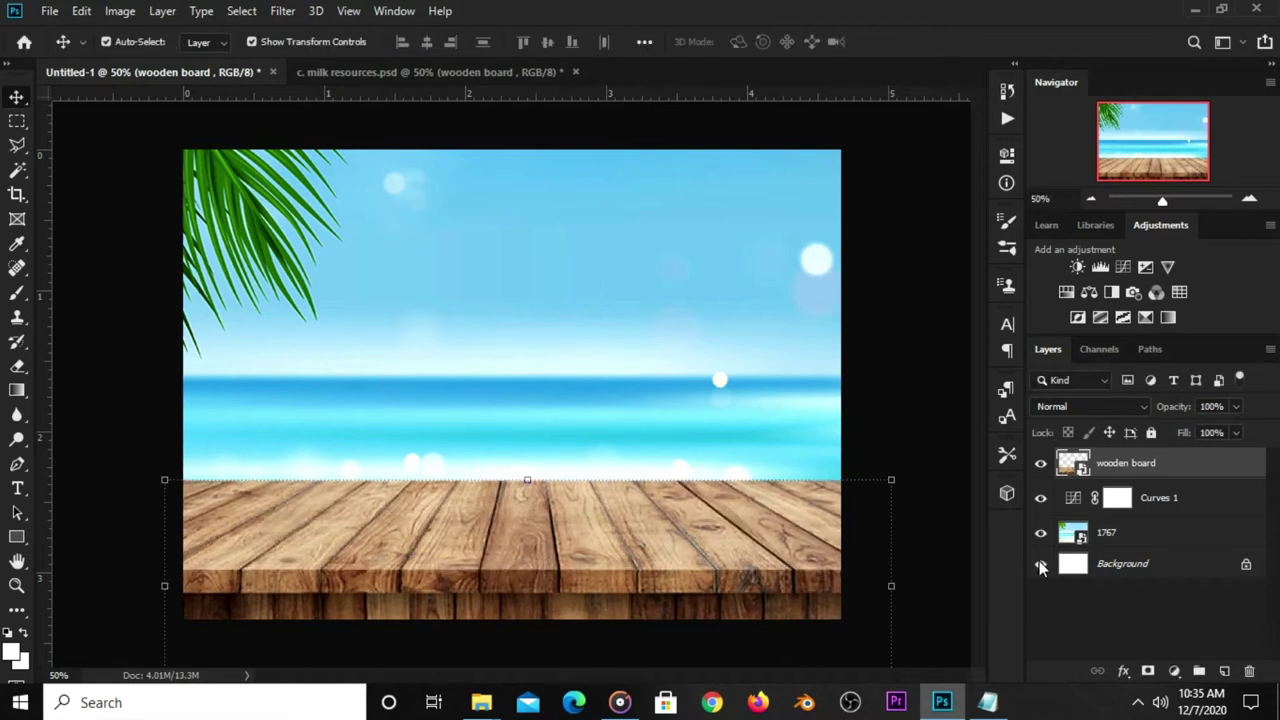
# Add a Curves 2 adjustment with the curve pulled down, toggling it to compare
pyautogui.click(1173, 671)
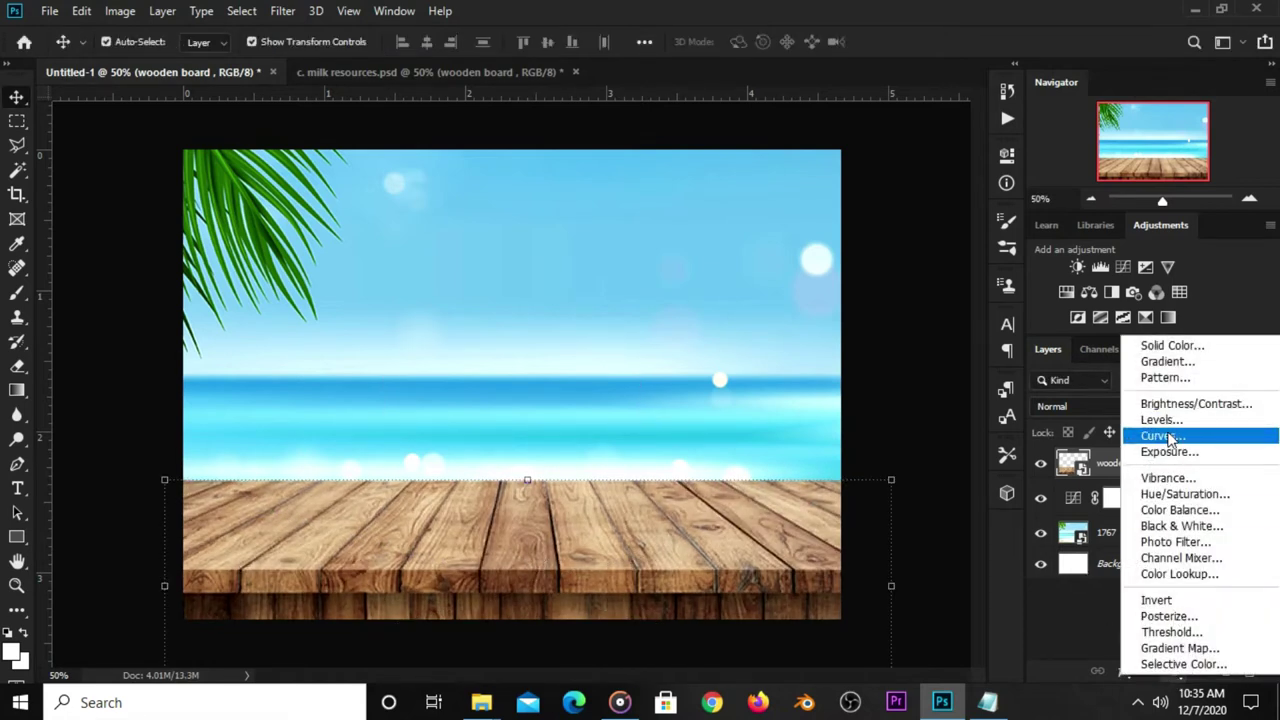
pyautogui.click(1166, 432)
pyautogui.moveTo(851, 360); pyautogui.dragTo(852, 383)
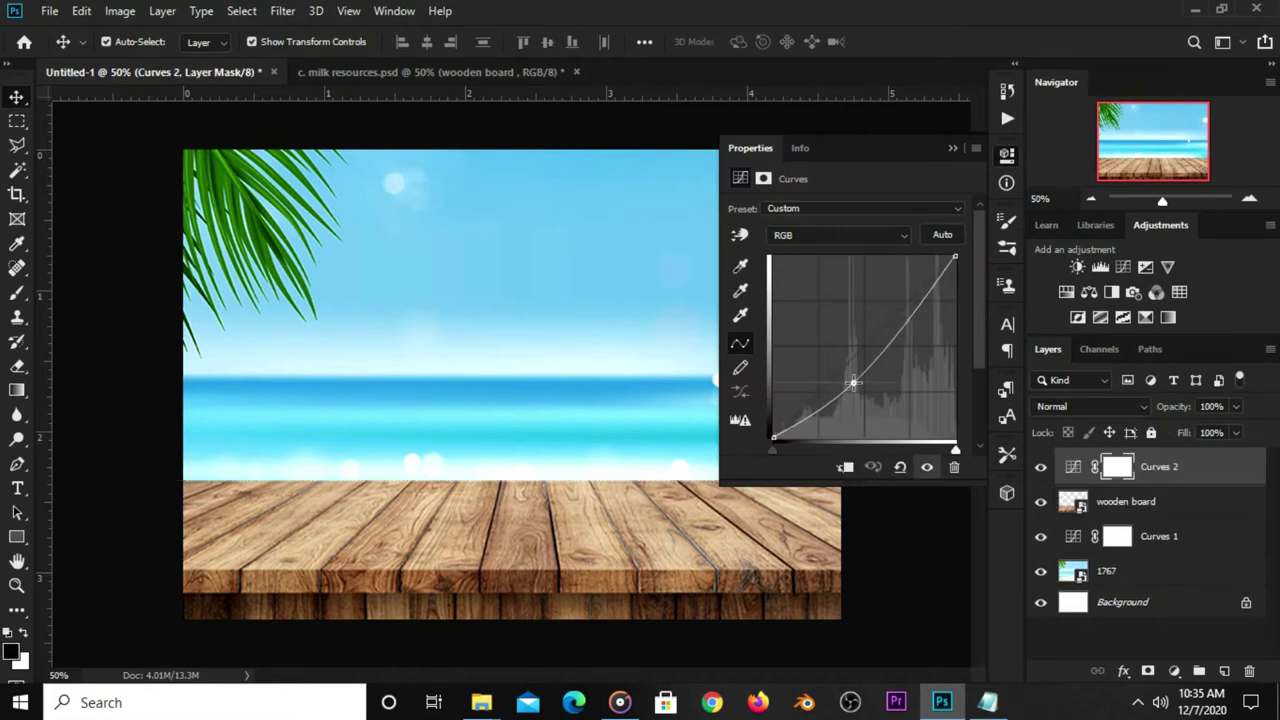
pyautogui.click(952, 148)
pyautogui.click(1040, 467)
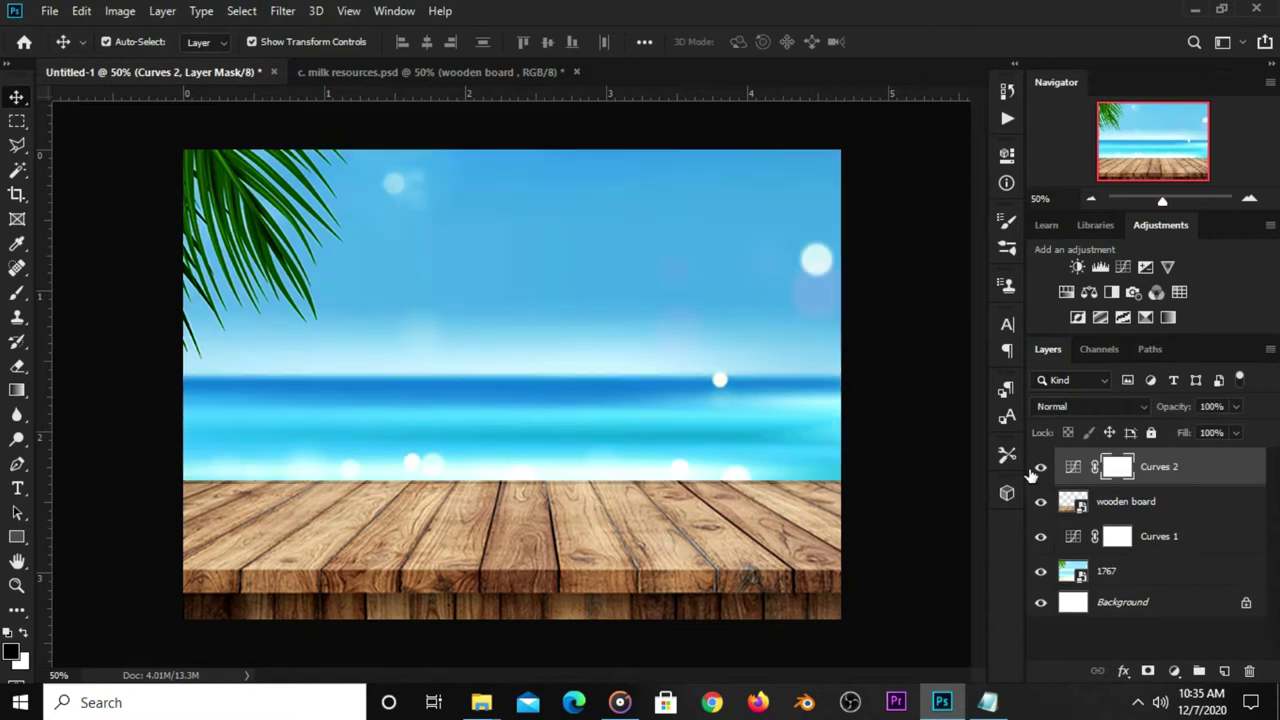
pyautogui.click(880, 420)
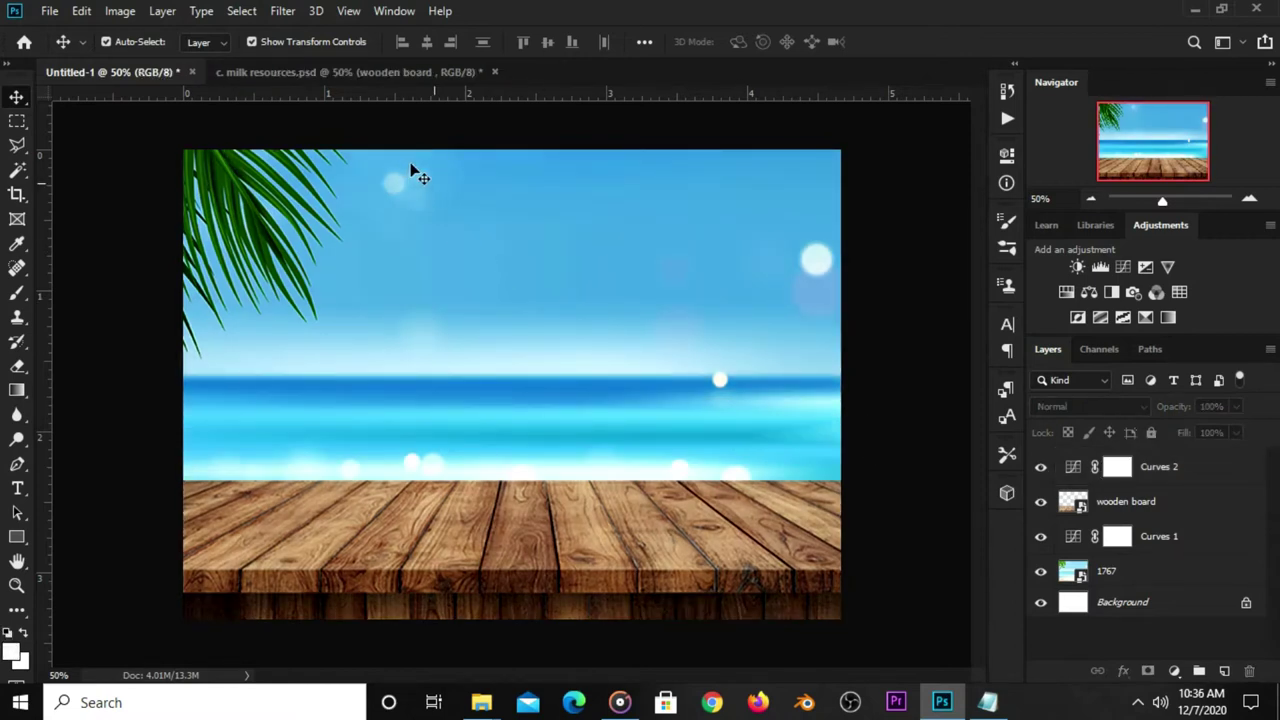
# Copy the word 'Milk' from the notes window
pyautogui.click(987, 702)
pyautogui.rightClick(671, 315)
pyautogui.click(735, 377)
pyautogui.click(882, 48)
# Type 'milk' as a horizontal text layer in the sky, set in Lobster 1.4
pyautogui.click(18, 488)
pyautogui.click(65, 489)
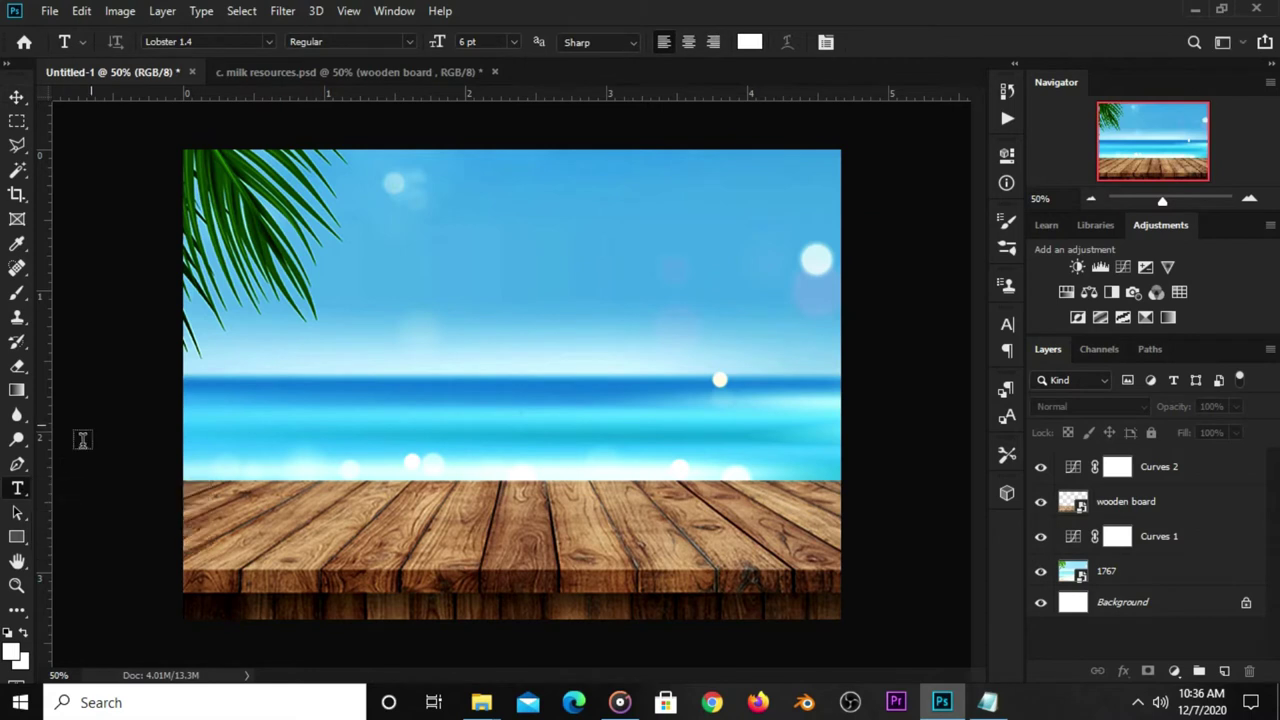
pyautogui.click(292, 331)
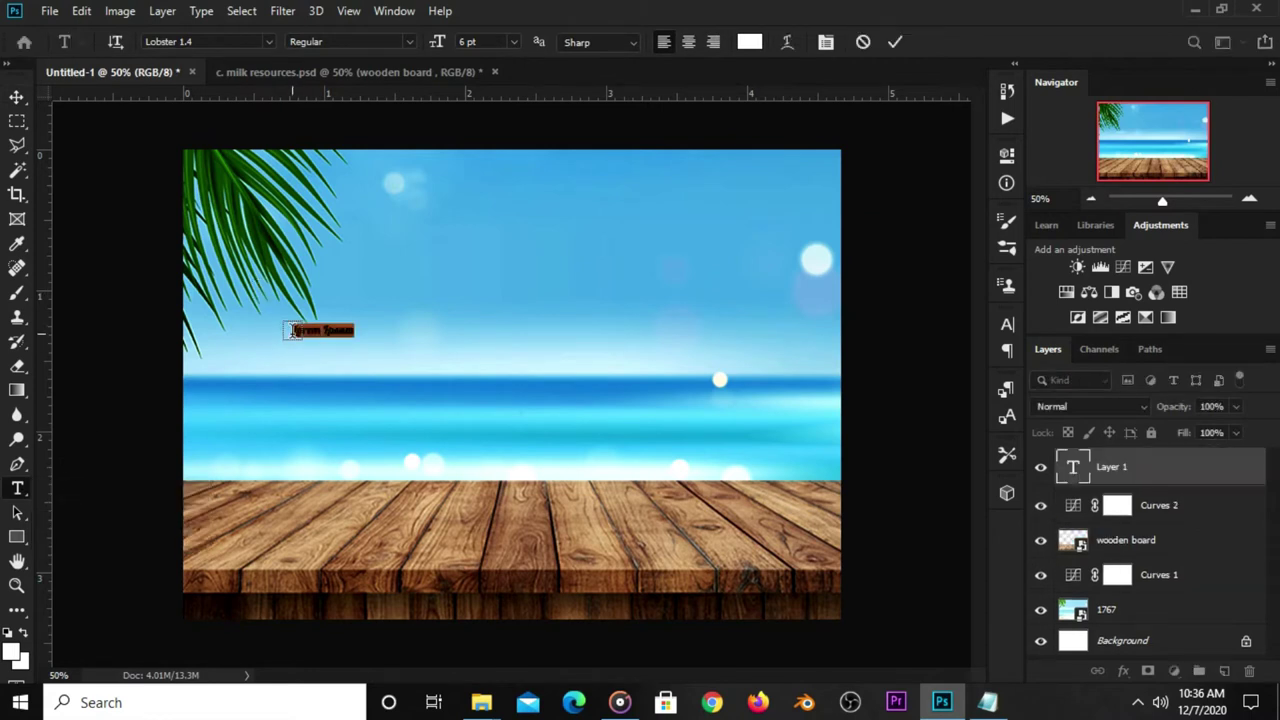
pyautogui.write('milk')
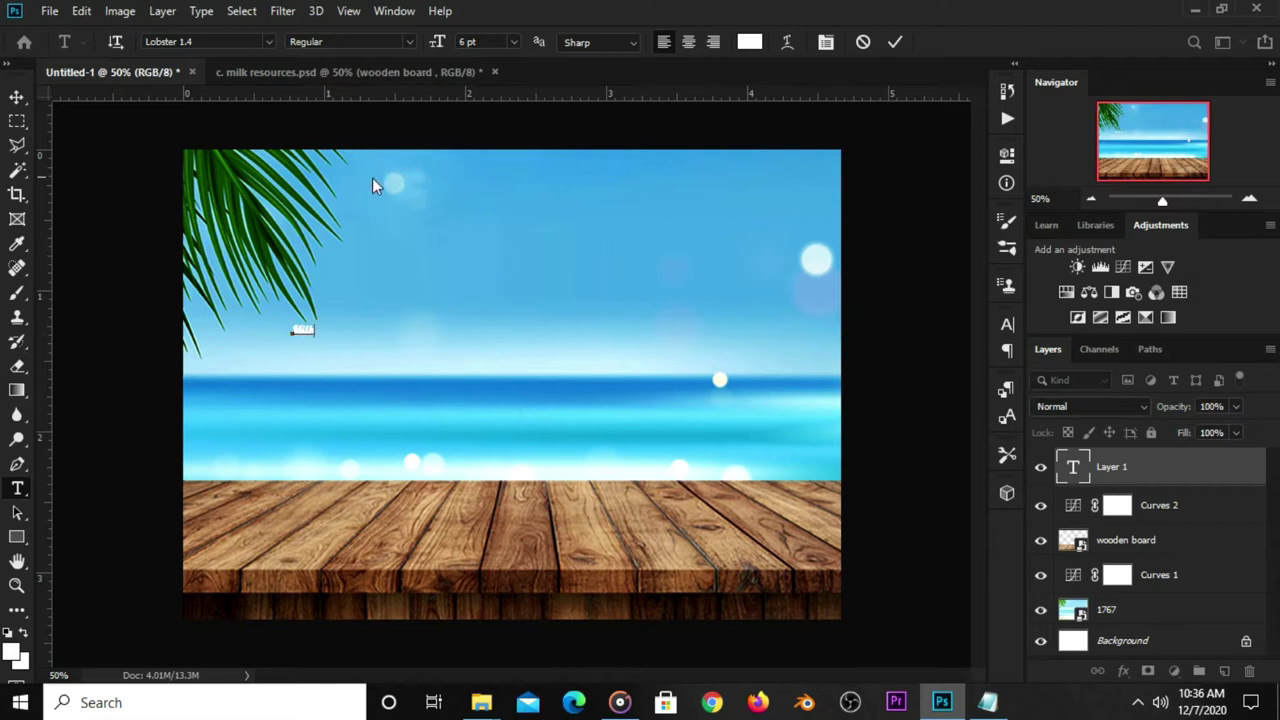
pyautogui.click(211, 40)
pyautogui.click(211, 40)
pyautogui.click(480, 43)
pyautogui.write('4')
pyautogui.click(898, 42)
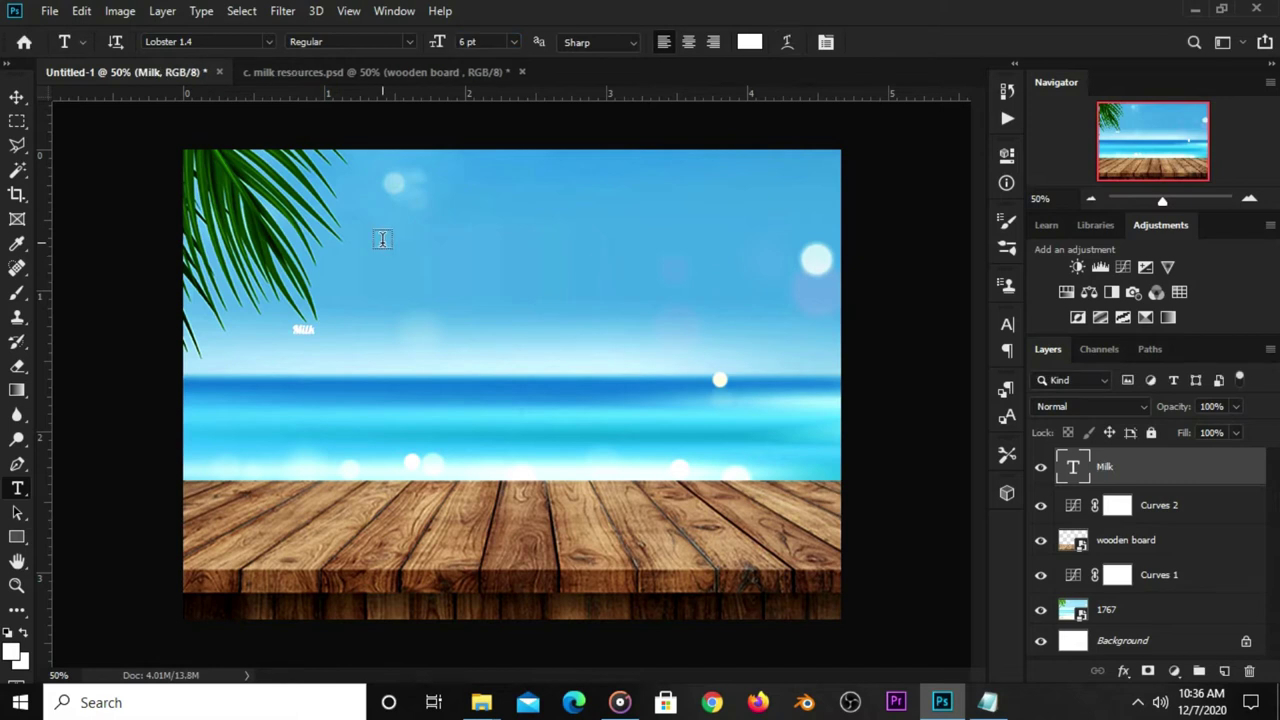
# Set the Milk text size to 48 pt in the Character panel
pyautogui.press('v')
pyautogui.click(1005, 324)
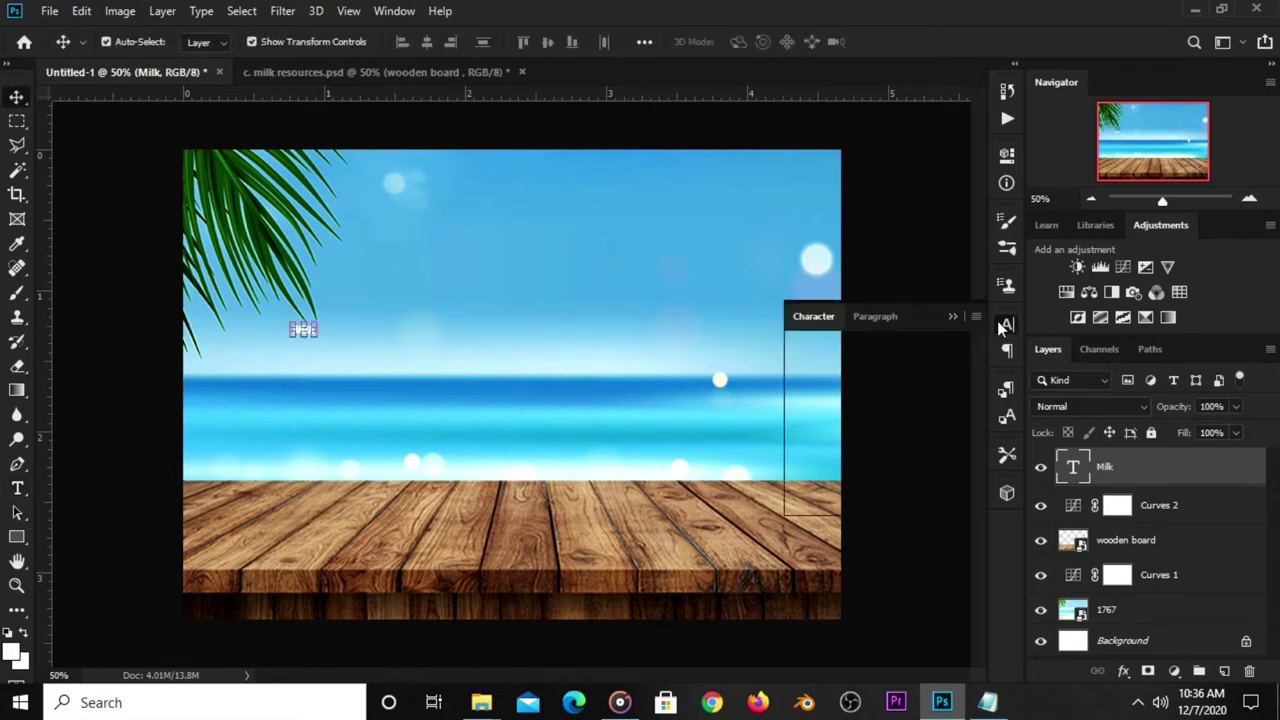
pyautogui.click(840, 374)
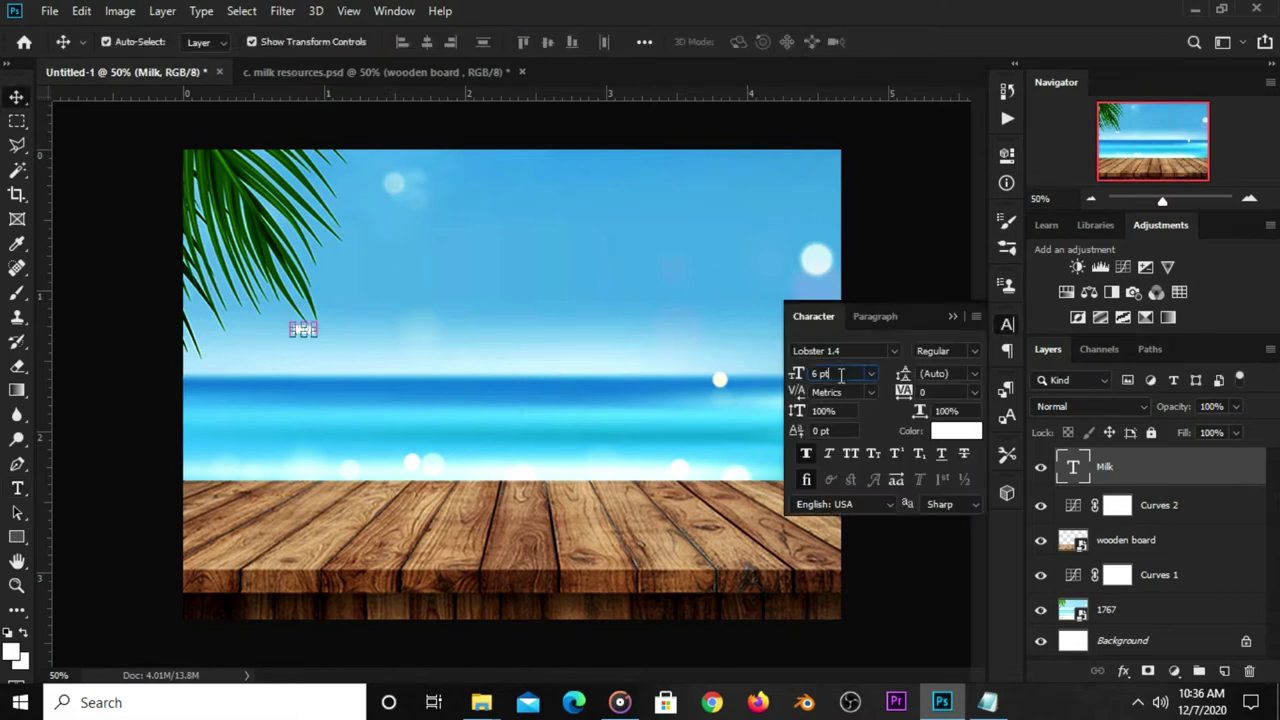
pyautogui.write('4')
pyautogui.press('Return')
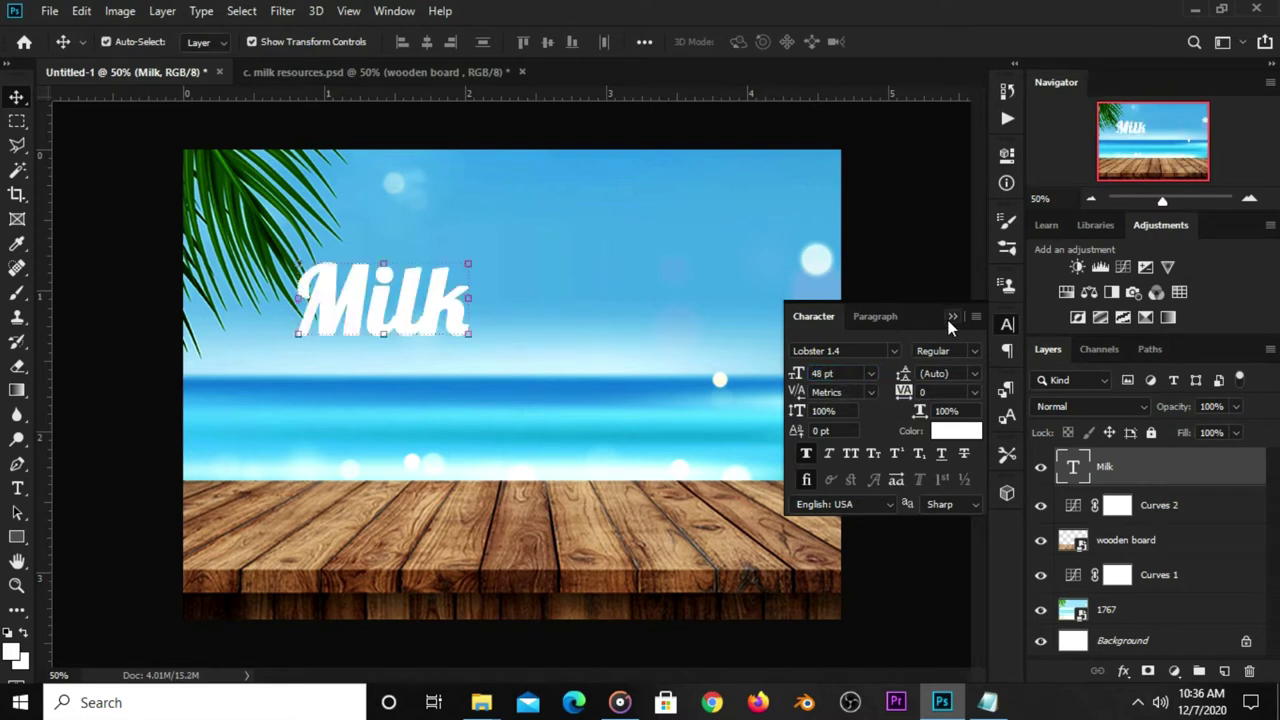
pyautogui.click(951, 317)
# Move the Milk title down-left toward the horizon and shift the beach background slightly left
pyautogui.moveTo(364, 306); pyautogui.dragTo(339, 328)
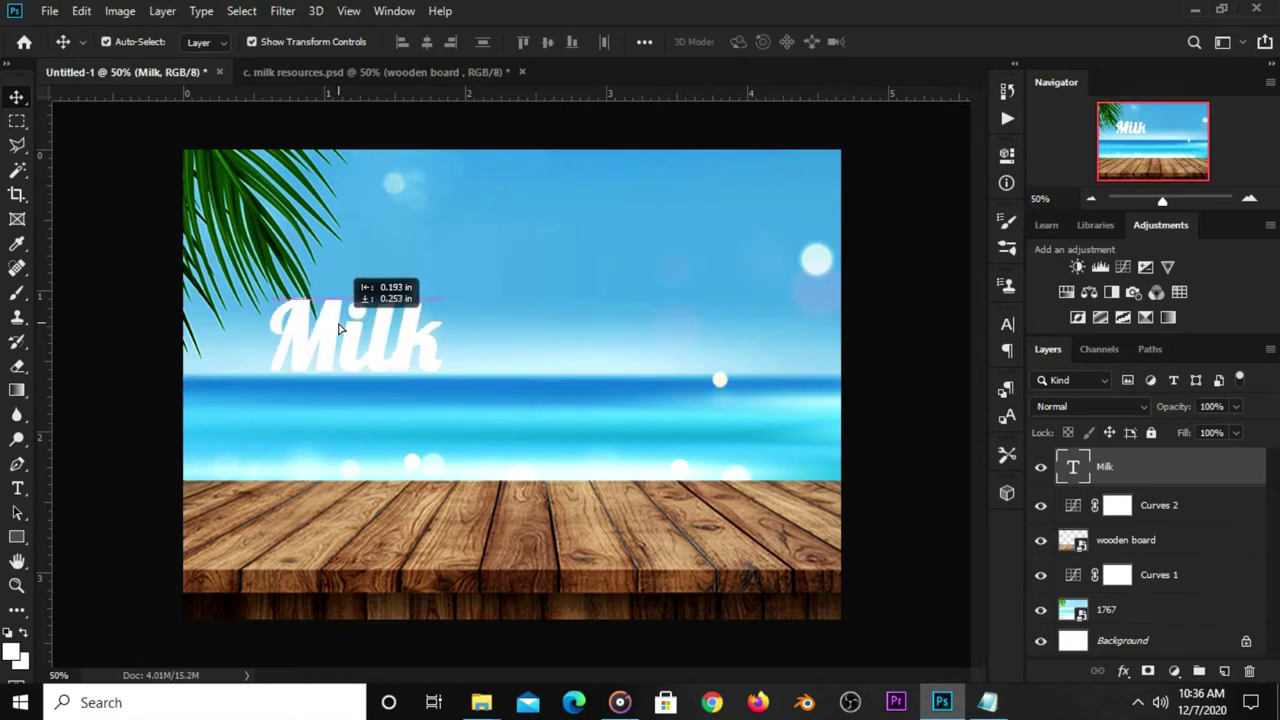
pyautogui.moveTo(339, 328); pyautogui.dragTo(351, 327)
pyautogui.click(612, 299)
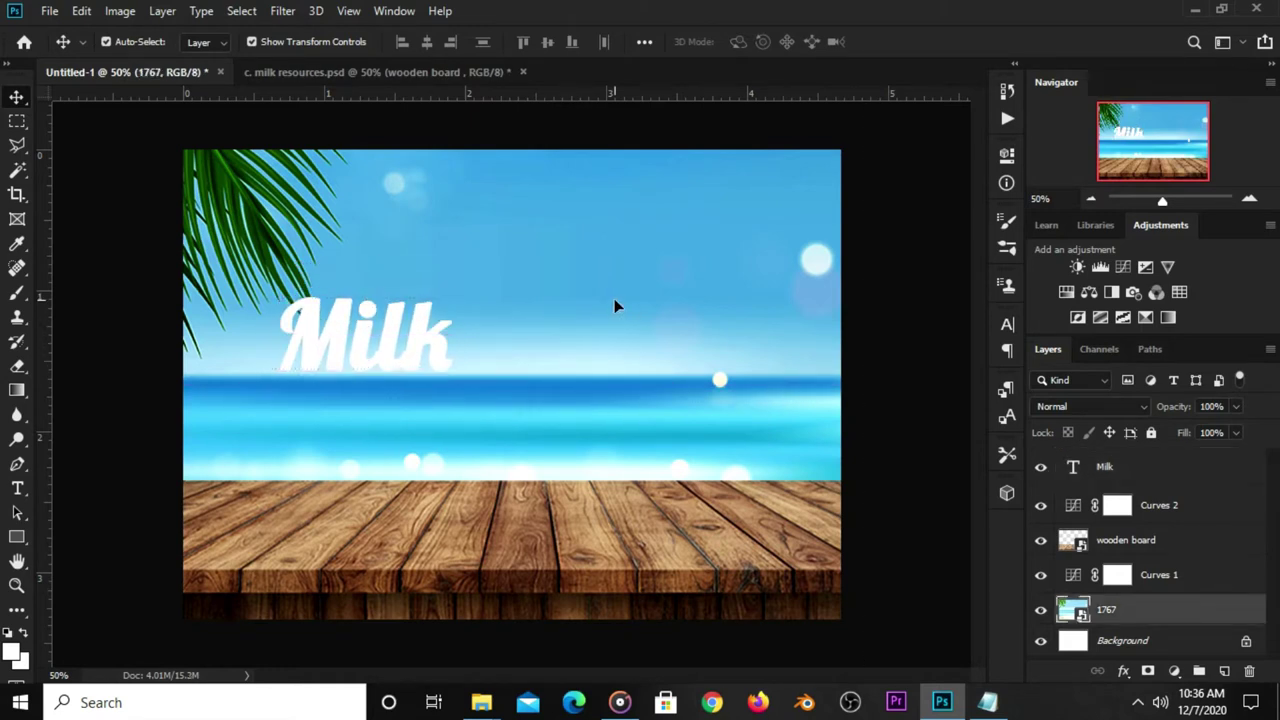
pyautogui.moveTo(614, 299); pyautogui.dragTo(606, 300)
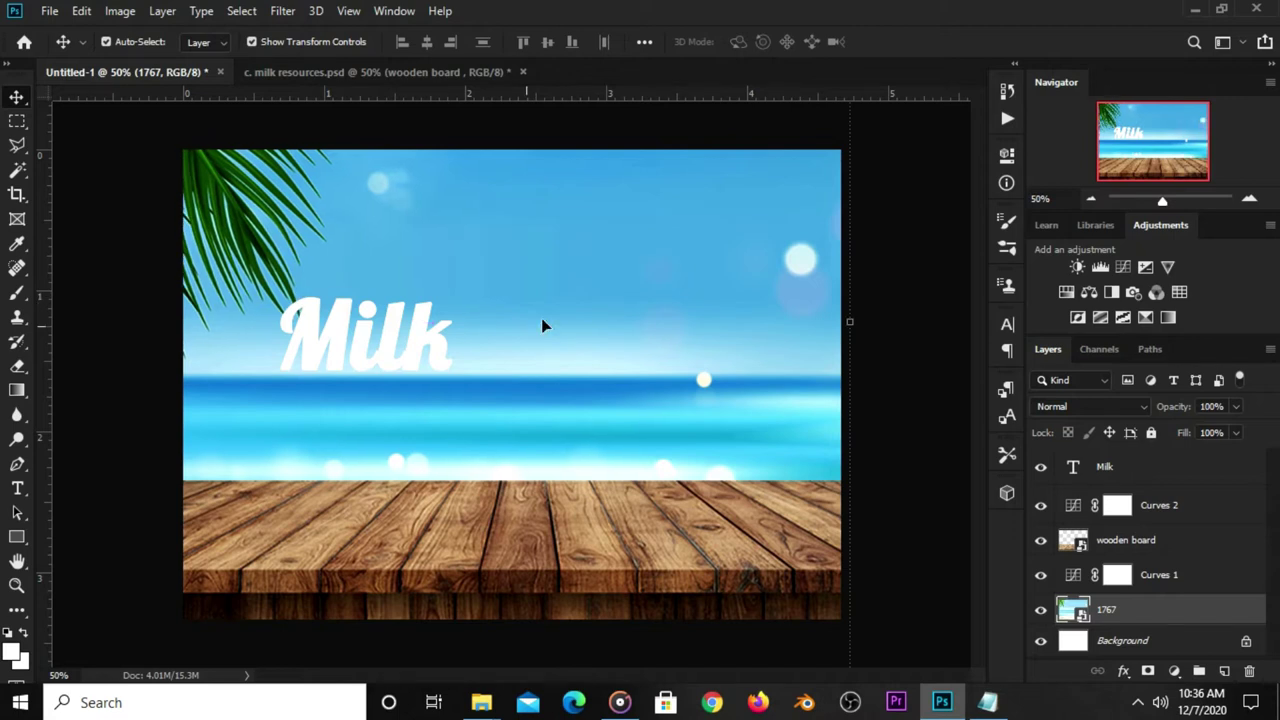
# Fine-tune the Milk title's position and open its Blending Options
pyautogui.click(339, 347)
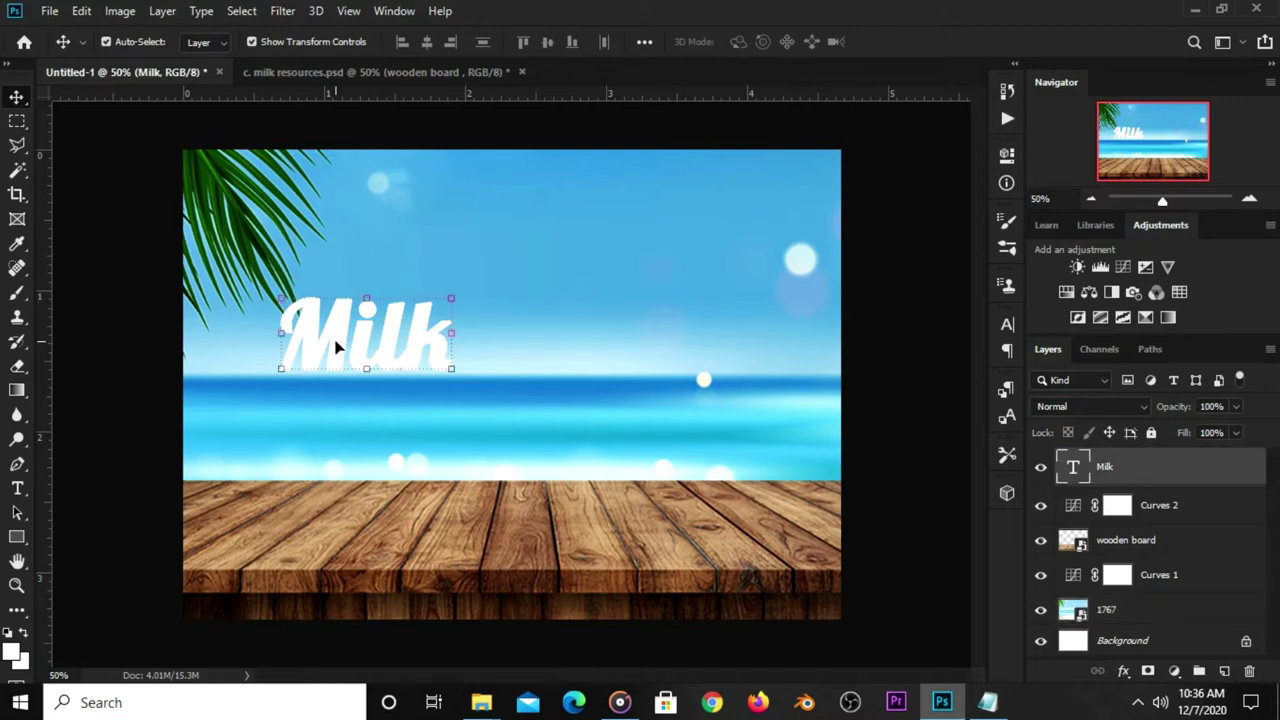
pyautogui.moveTo(328, 349); pyautogui.dragTo(330, 352)
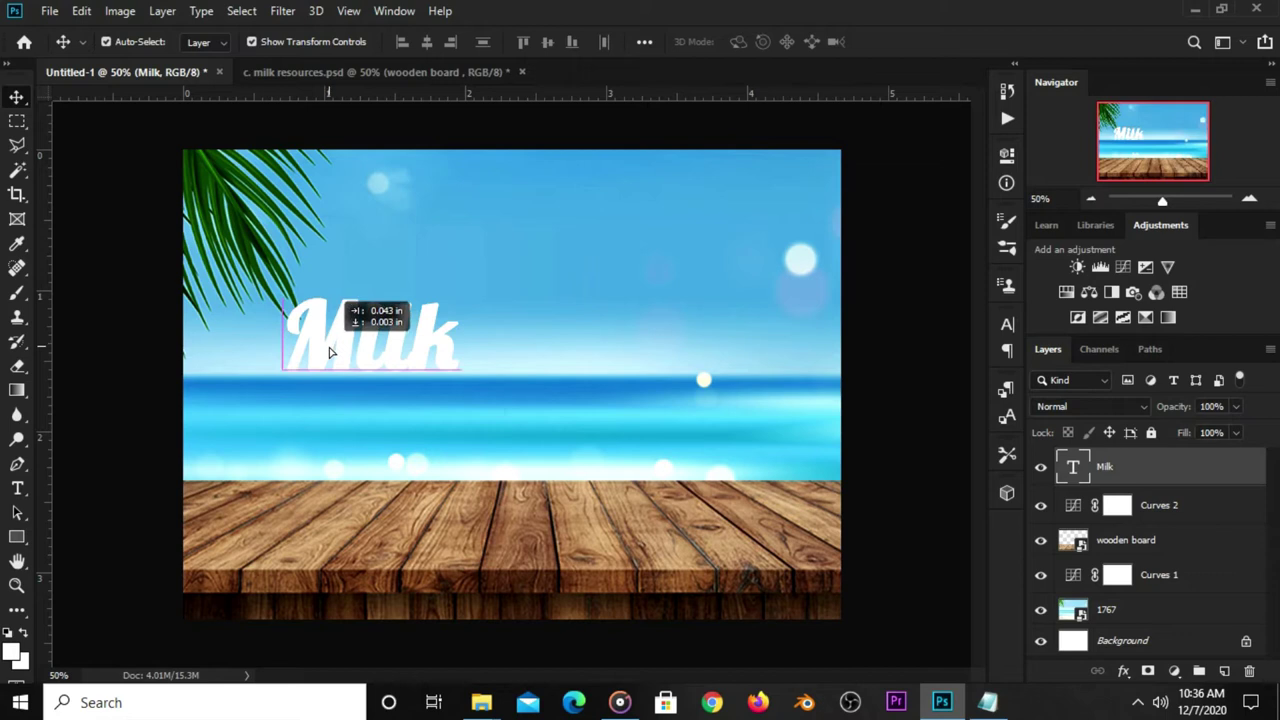
pyautogui.click(134, 447)
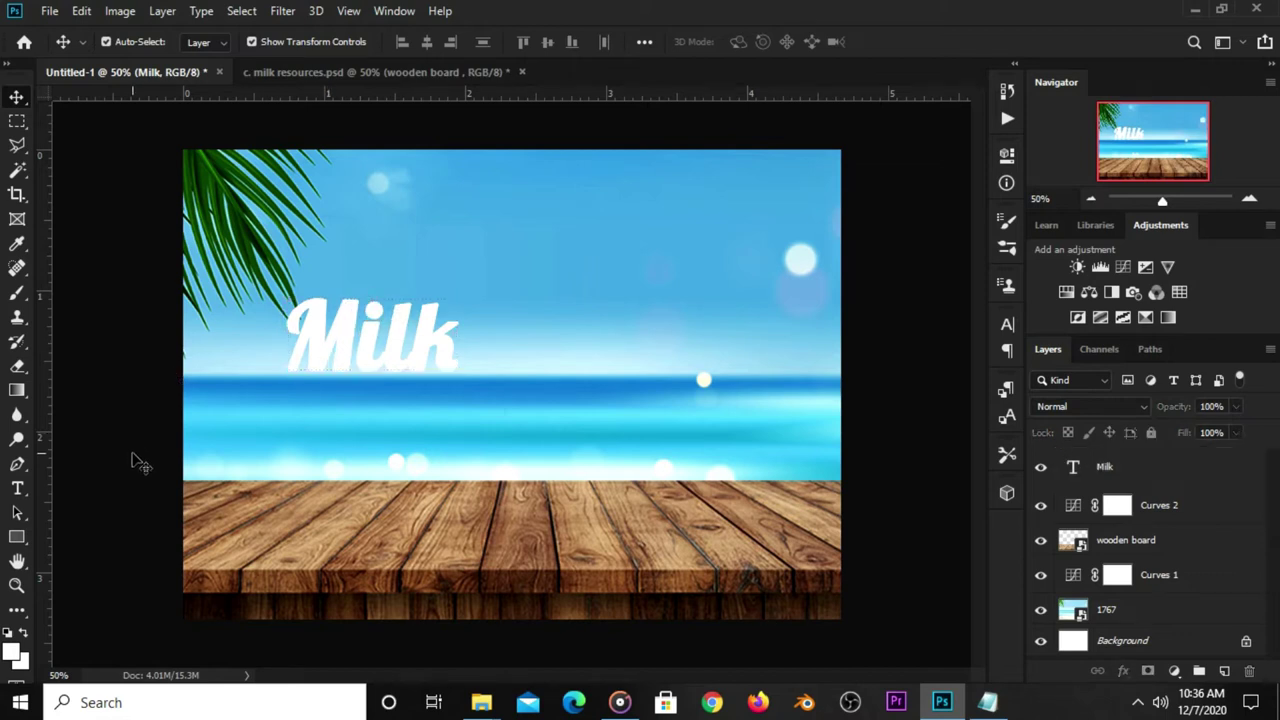
pyautogui.click(340, 347)
pyautogui.click(1040, 467)
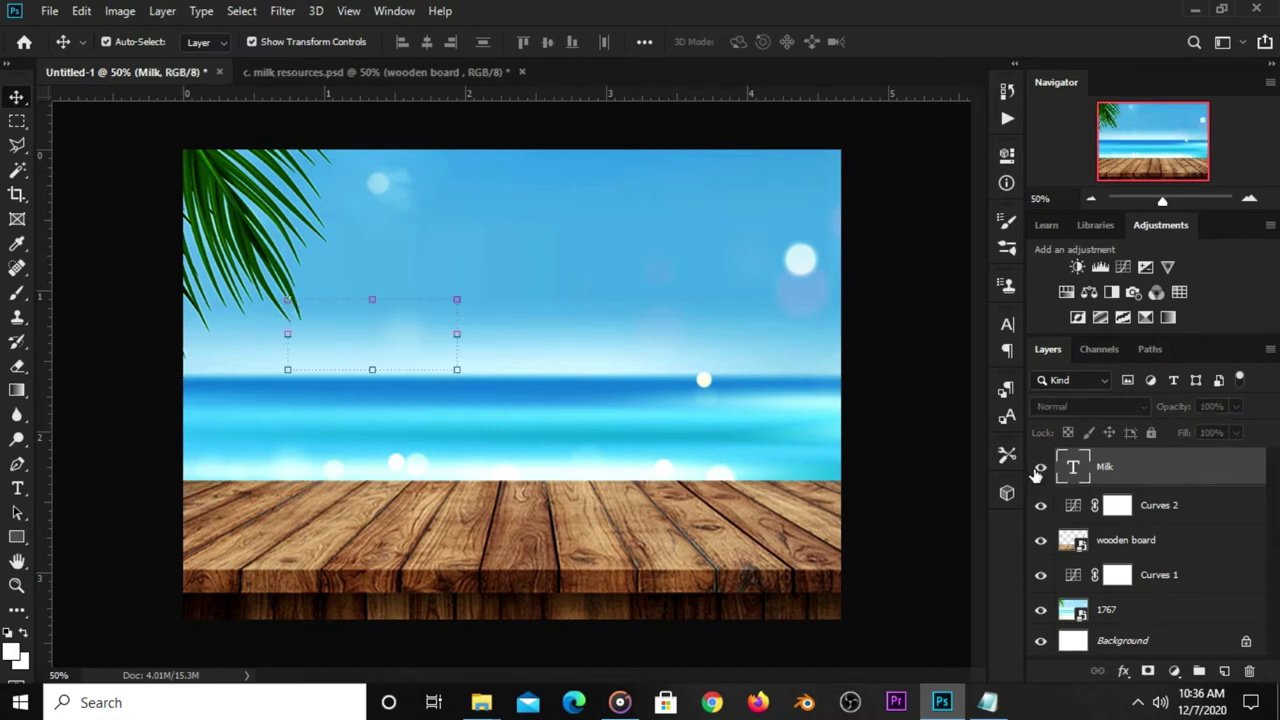
pyautogui.click(1124, 672)
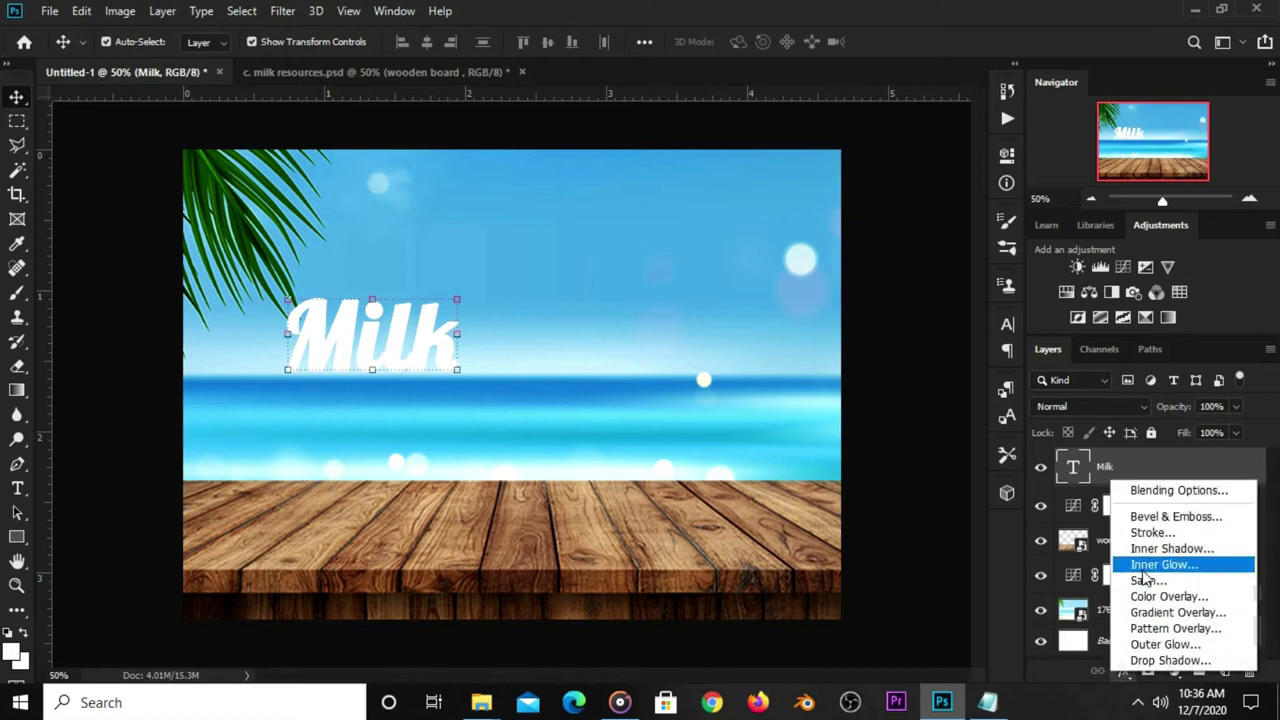
pyautogui.click(1153, 495)
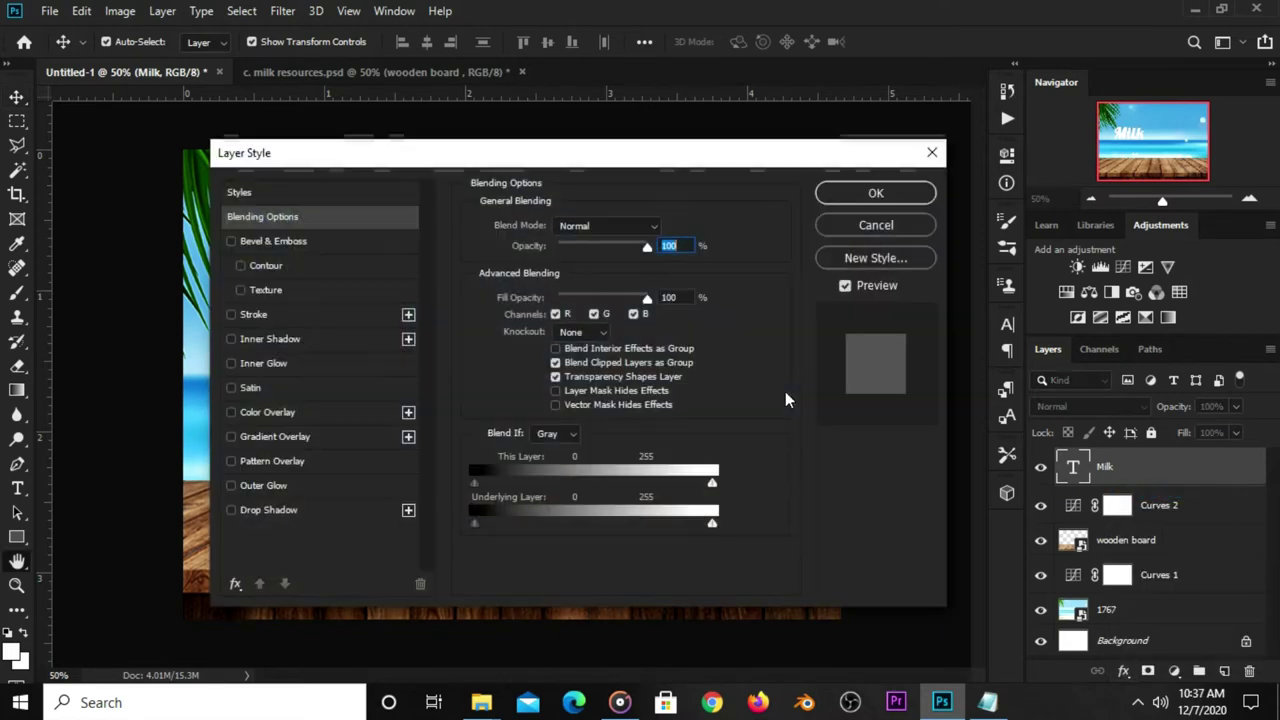
# Give Milk a reversed 90° linear Gradient Overlay from #309adb to #072a3e
pyautogui.click(280, 436)
pyautogui.click(620, 276)
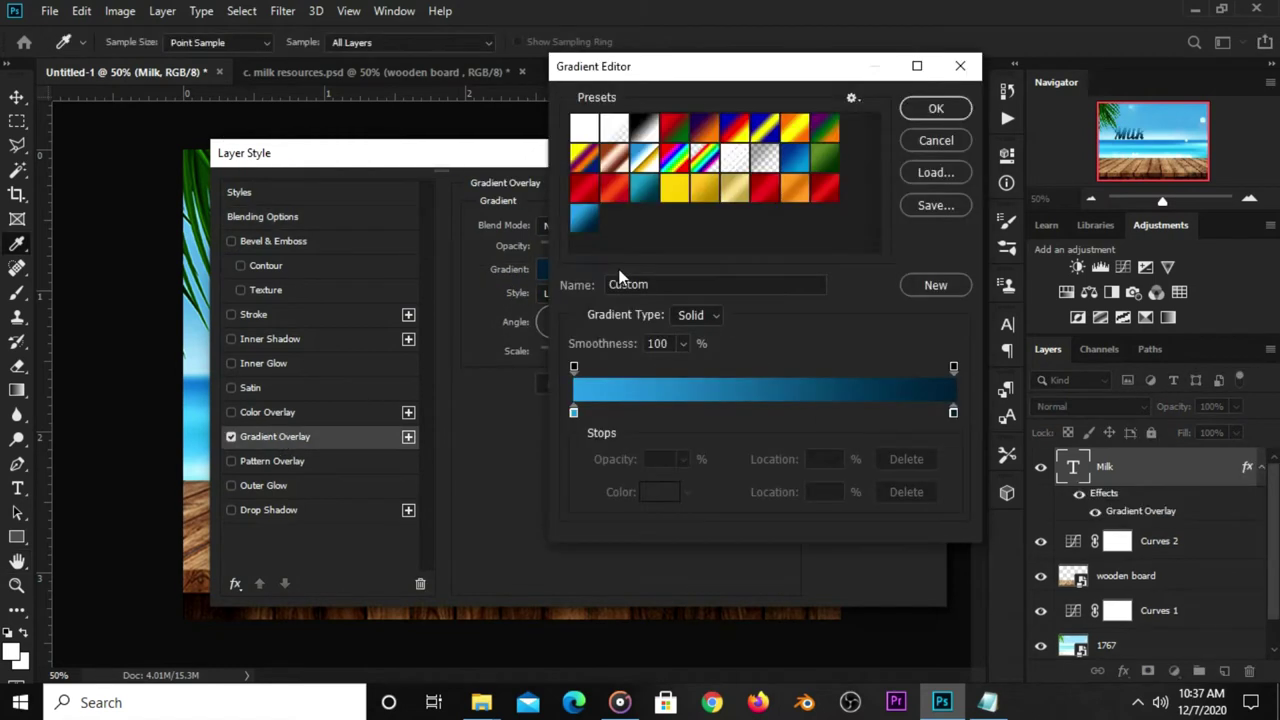
pyautogui.click(574, 414)
pyautogui.click(659, 491)
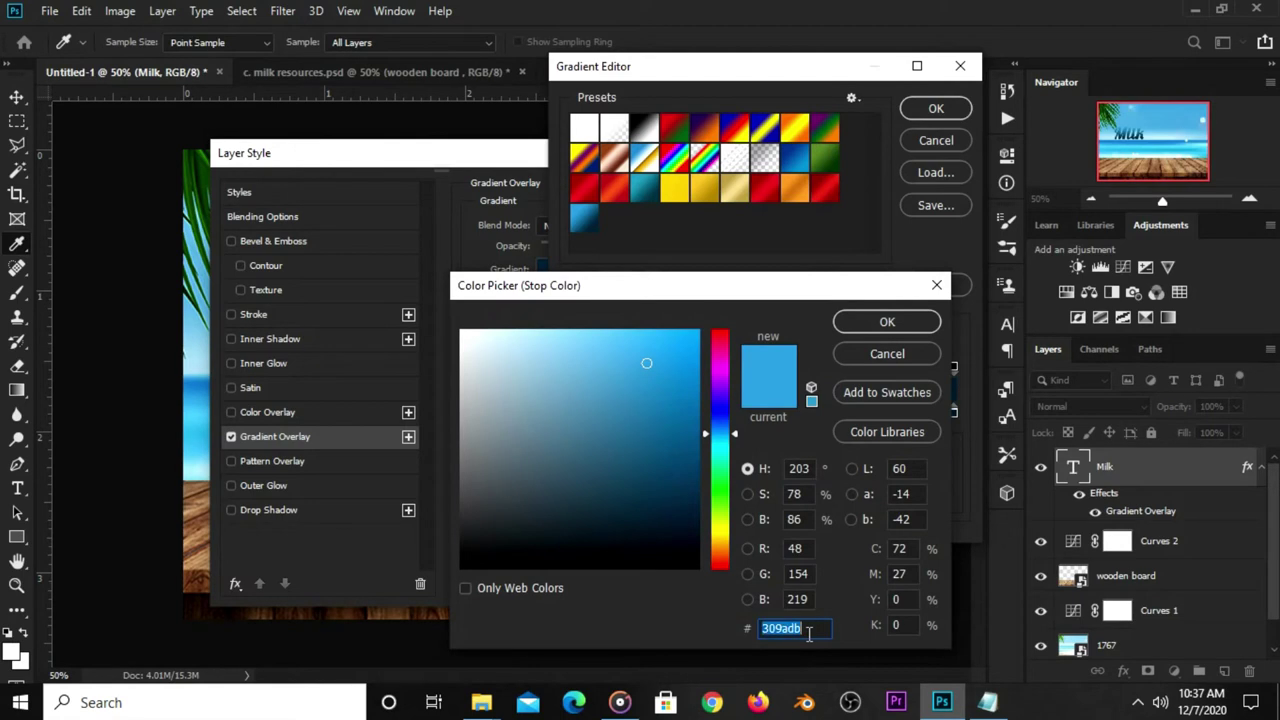
pyautogui.click(866, 325)
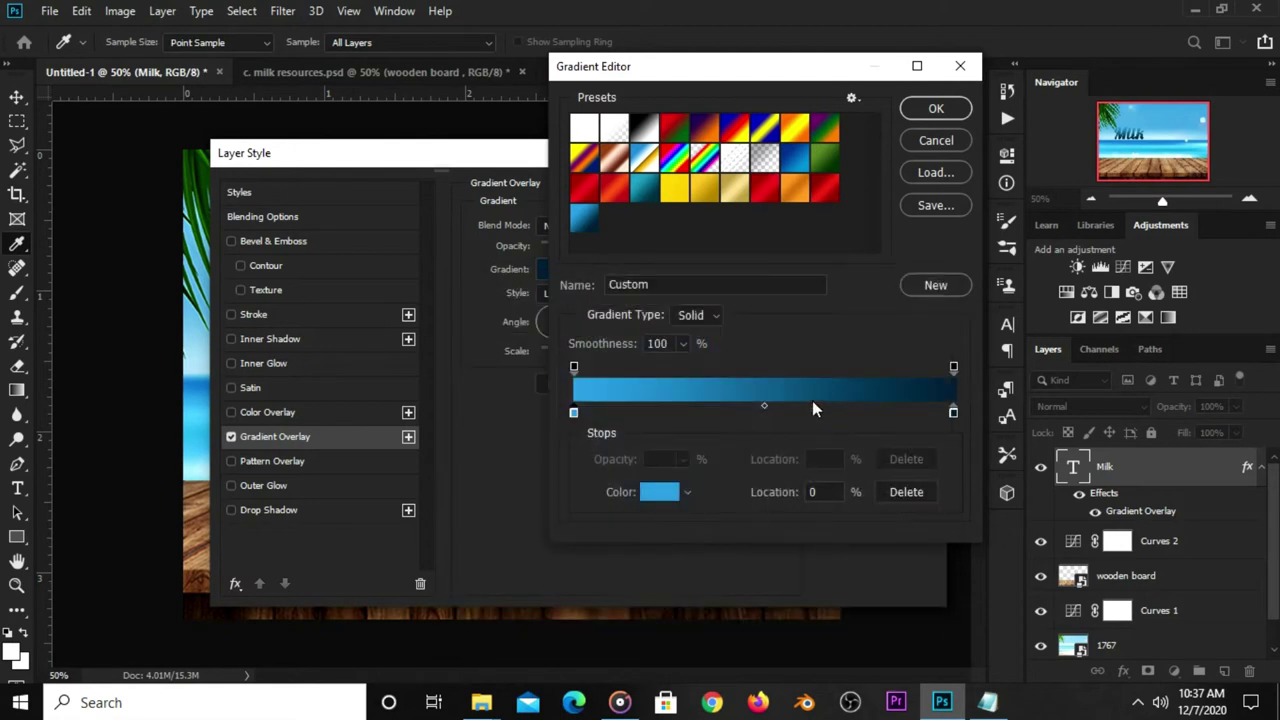
pyautogui.click(953, 414)
pyautogui.click(661, 495)
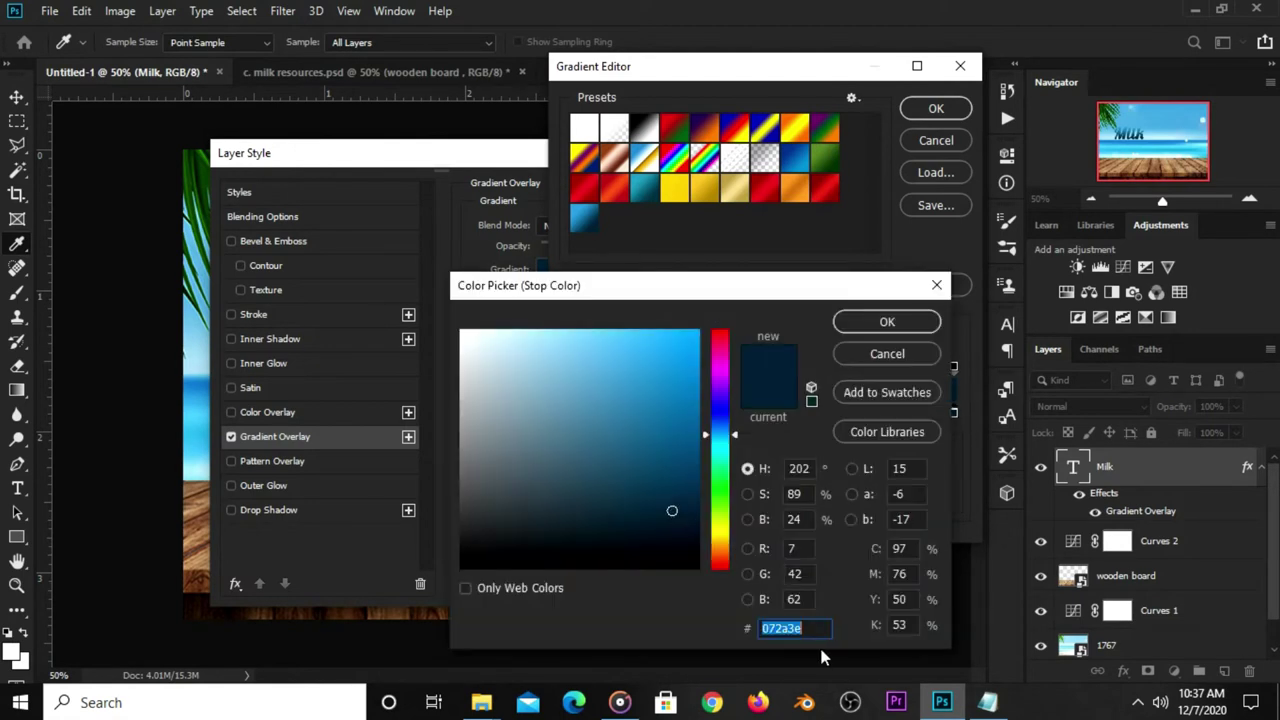
pyautogui.click(862, 325)
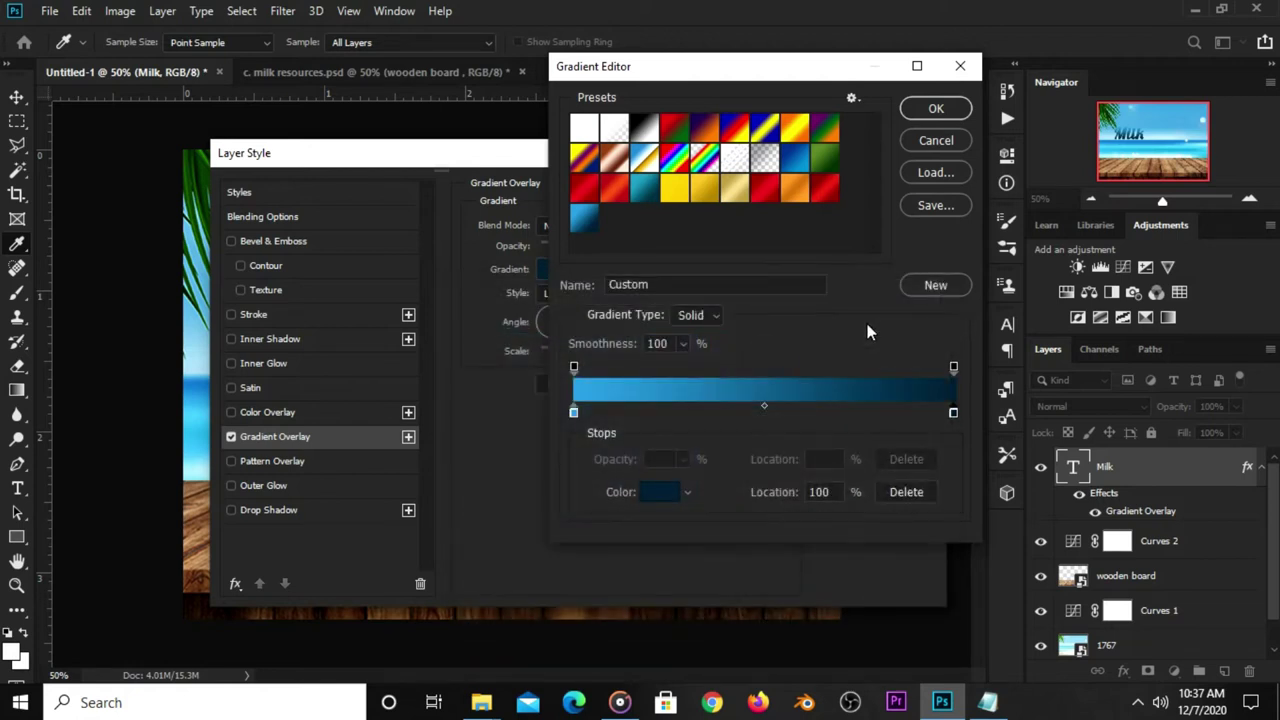
pyautogui.click(918, 112)
pyautogui.click(692, 243)
pyautogui.doubleClick(604, 320)
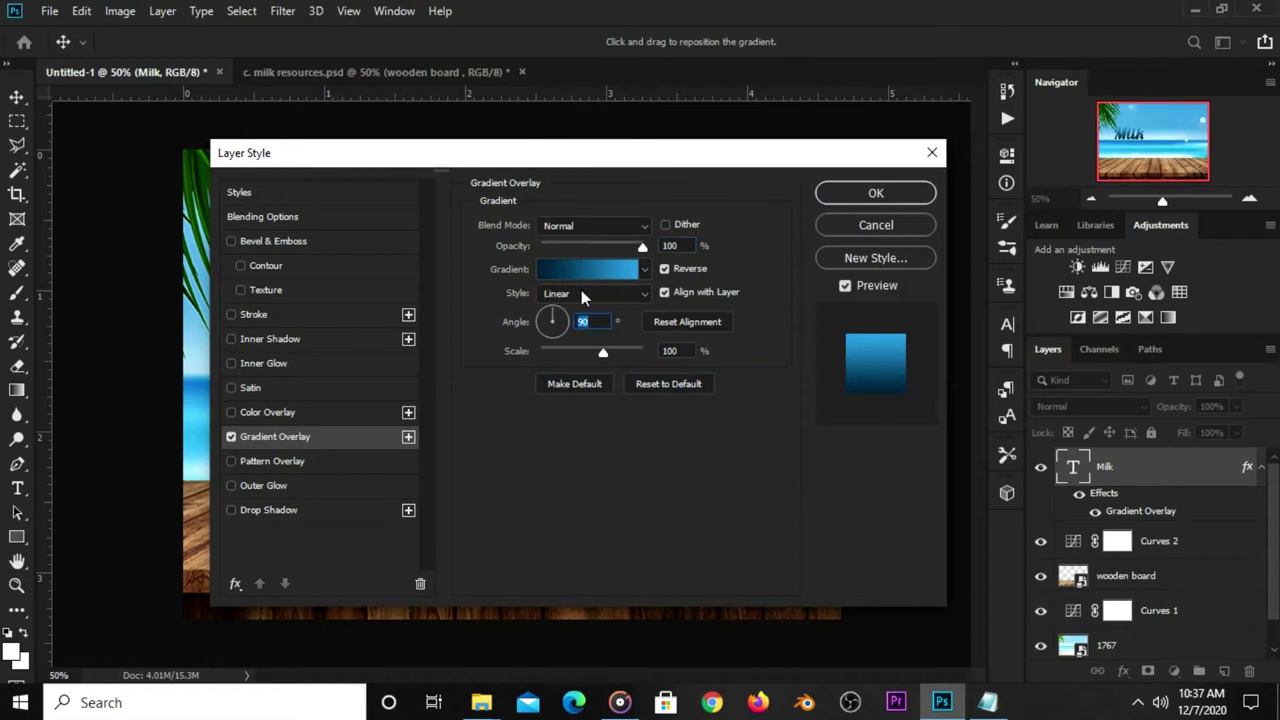
# Add a soft 43% drop shadow to the Milk text, adjusting its angle and distance
pyautogui.click(331, 515)
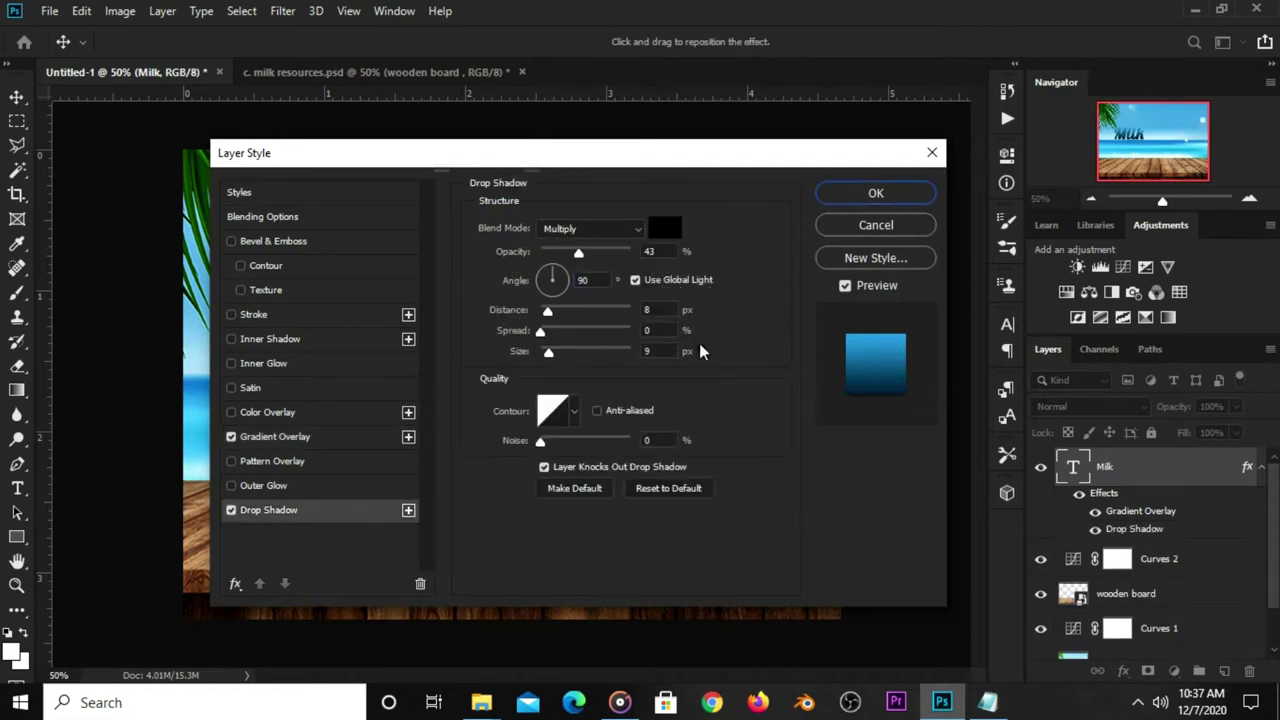
pyautogui.click(672, 308)
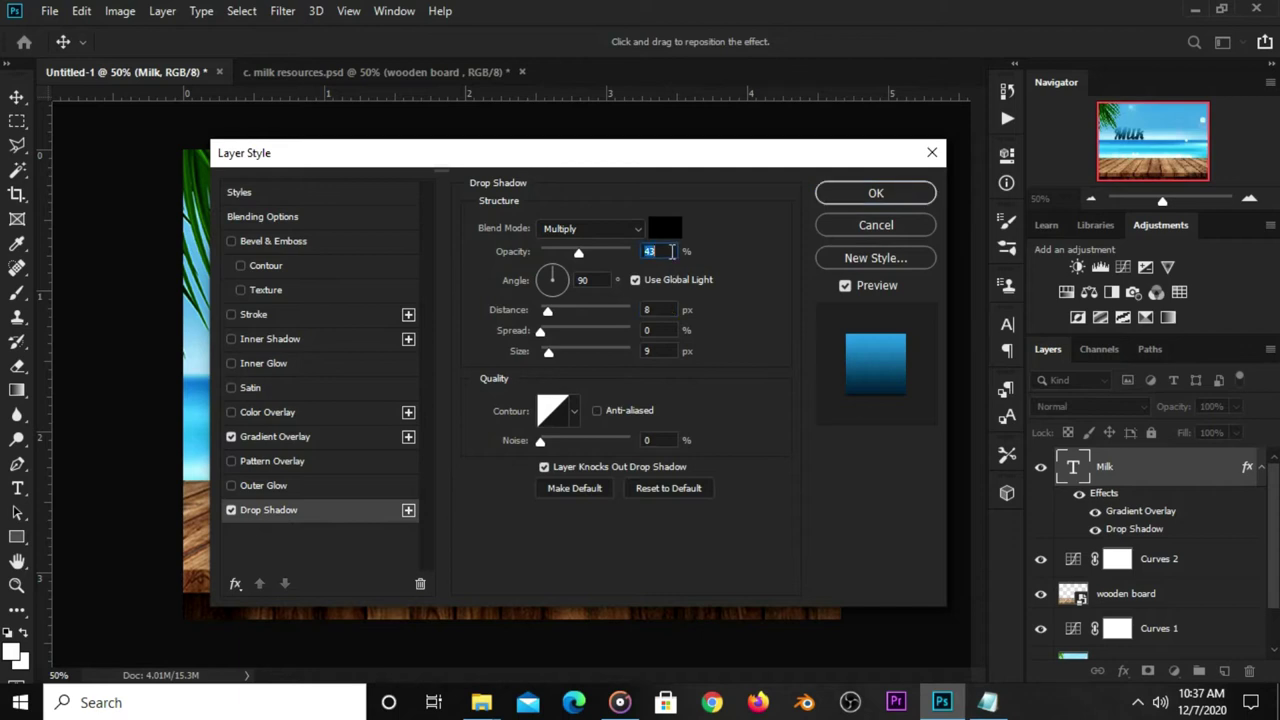
pyautogui.doubleClick(602, 280)
pyautogui.click(661, 311)
# Add a 6 px white outside stroke and apply all the layer styles
pyautogui.click(306, 314)
pyautogui.click(661, 226)
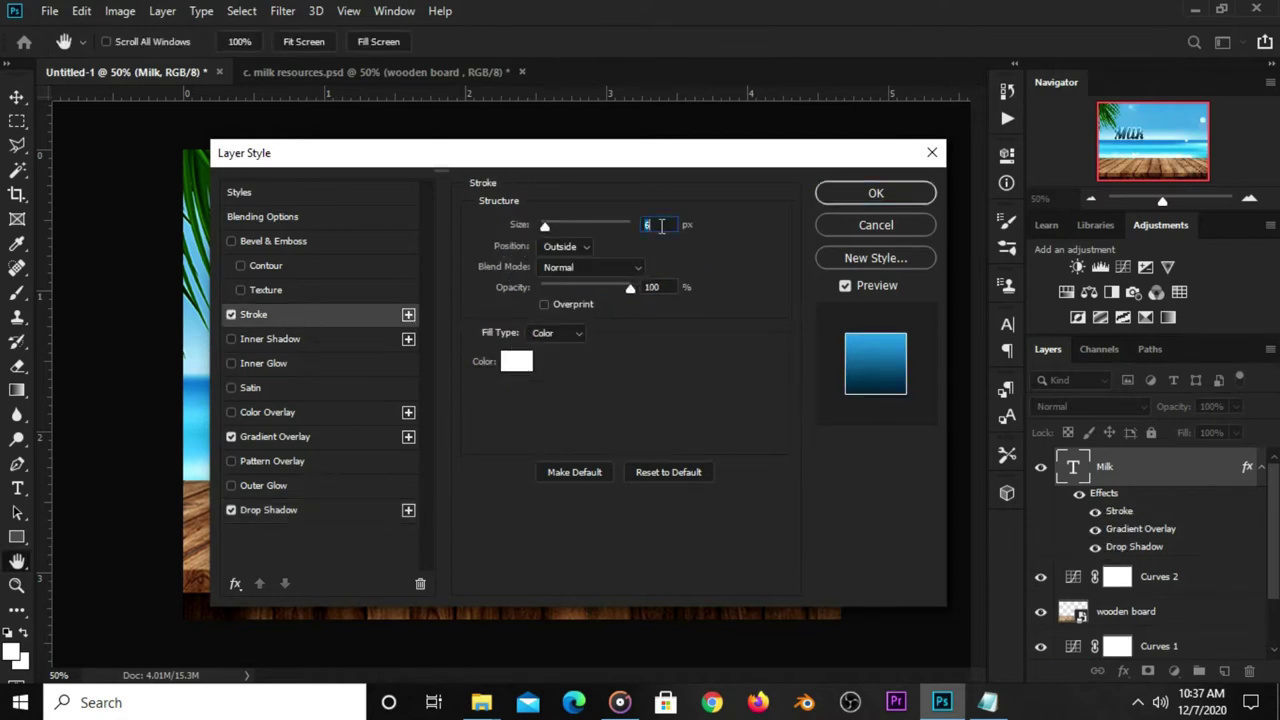
pyautogui.click(517, 363)
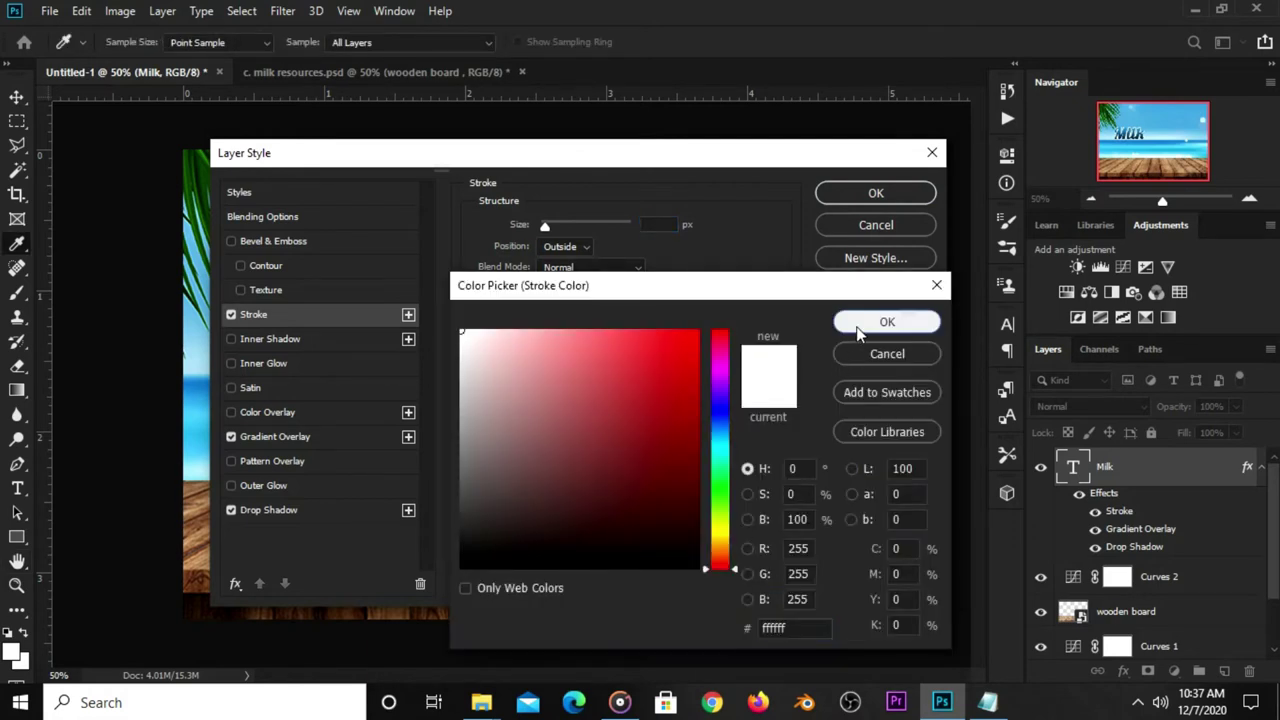
pyautogui.click(886, 322)
pyautogui.click(558, 250)
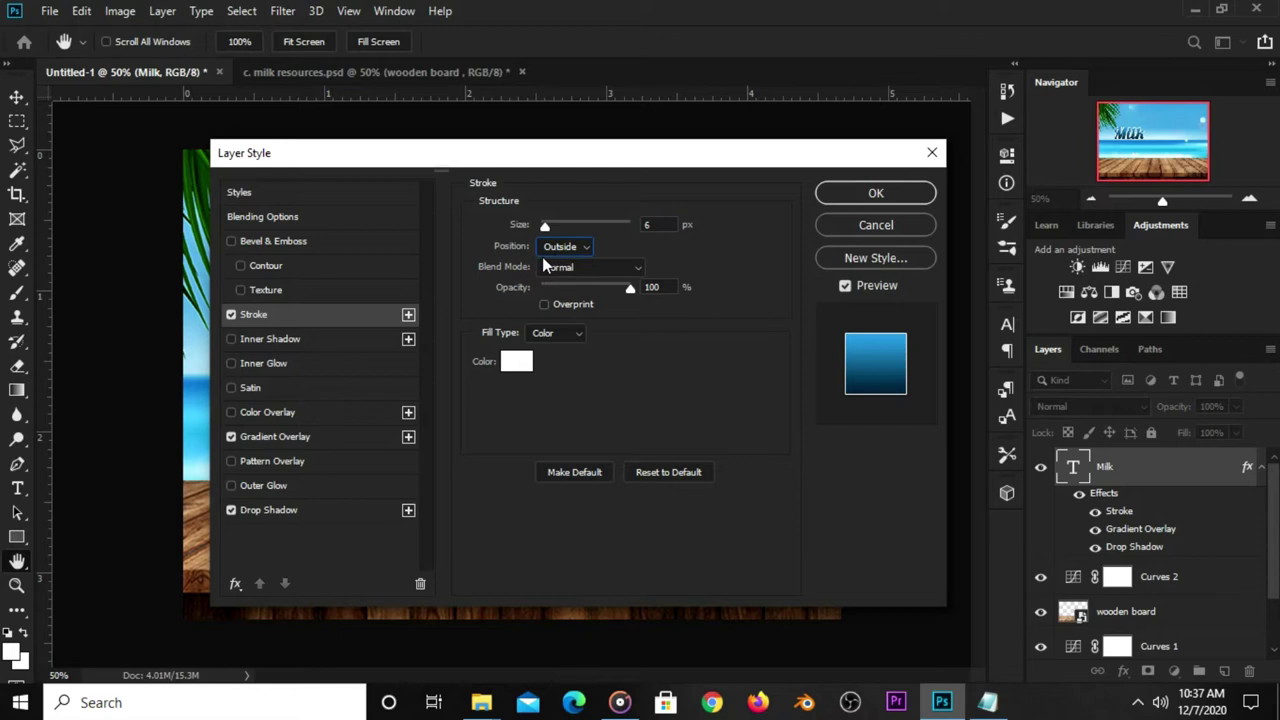
pyautogui.click(843, 199)
pyautogui.click(887, 403)
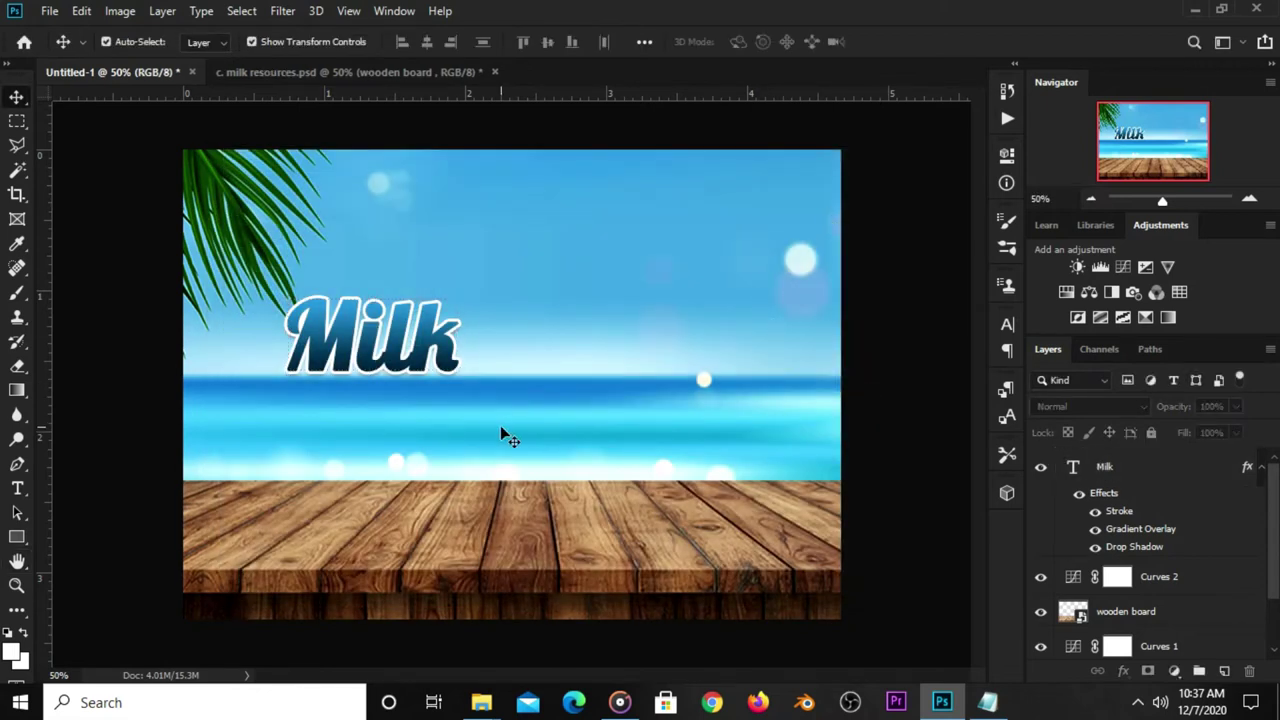
# Draw a 340 × 68 px bar above the Milk title with 34 px rounded corners
pyautogui.click(19, 541)
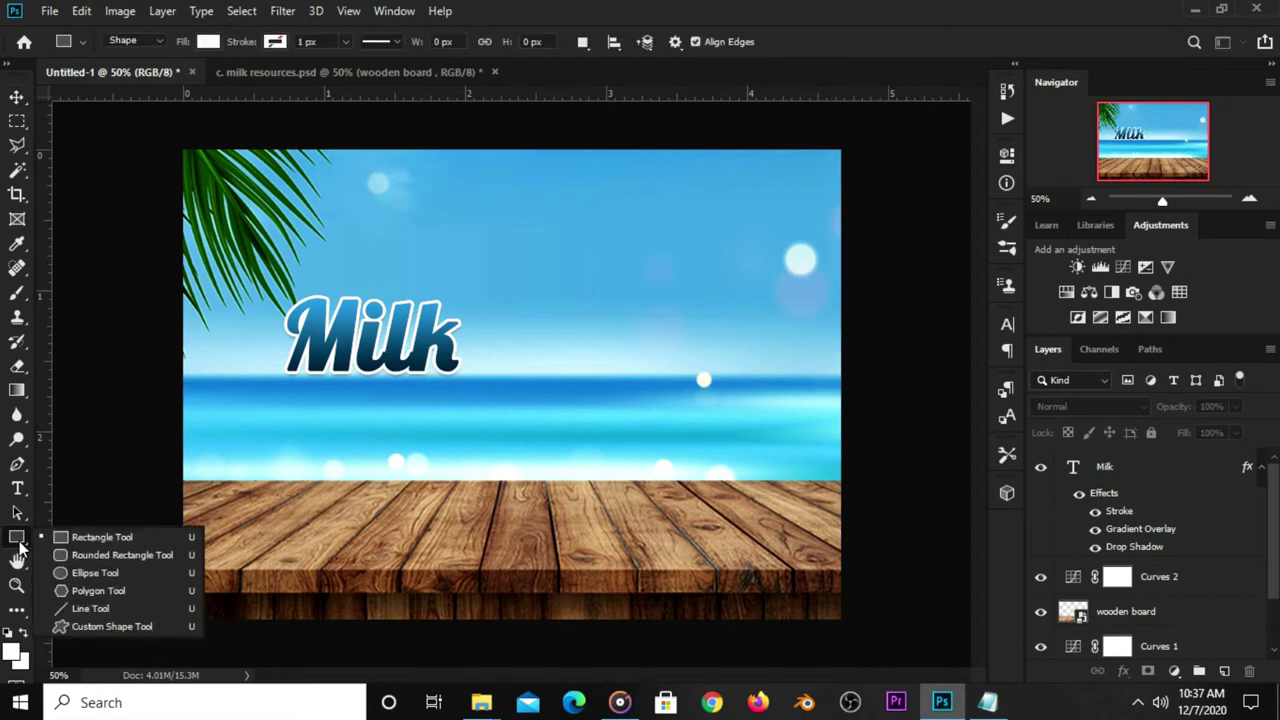
pyautogui.click(64, 535)
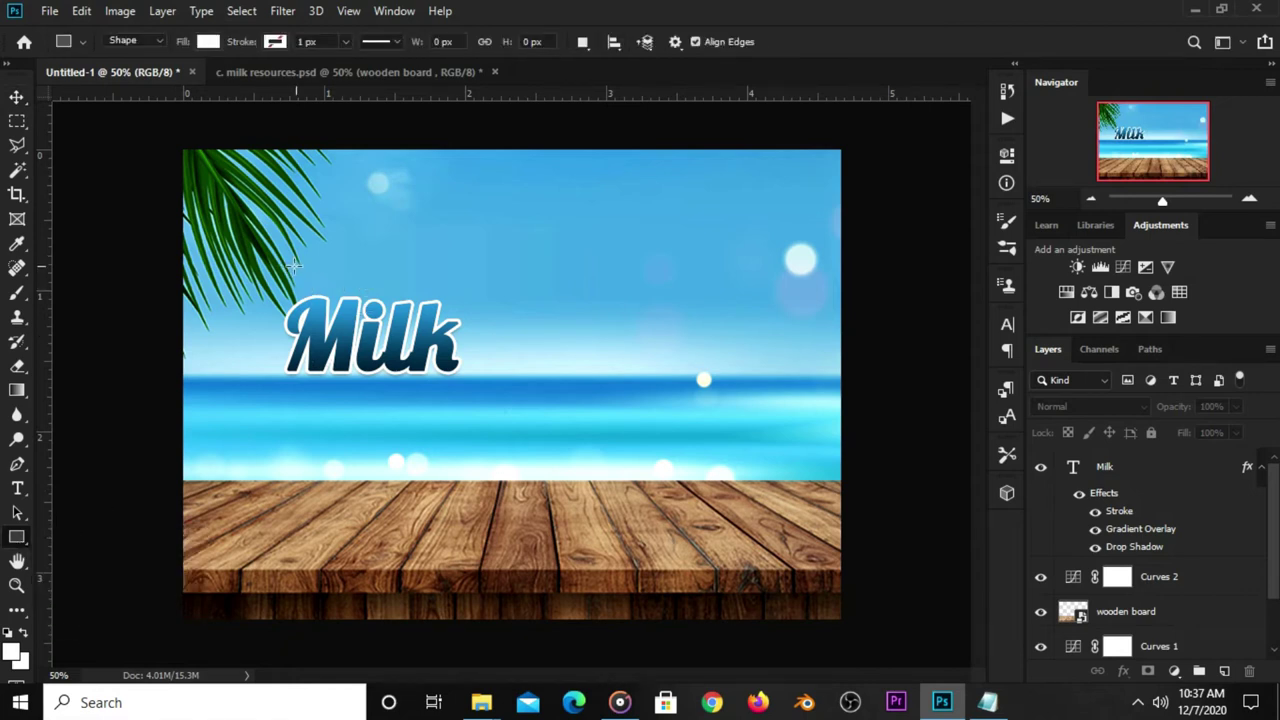
pyautogui.moveTo(298, 267); pyautogui.dragTo(450, 293)
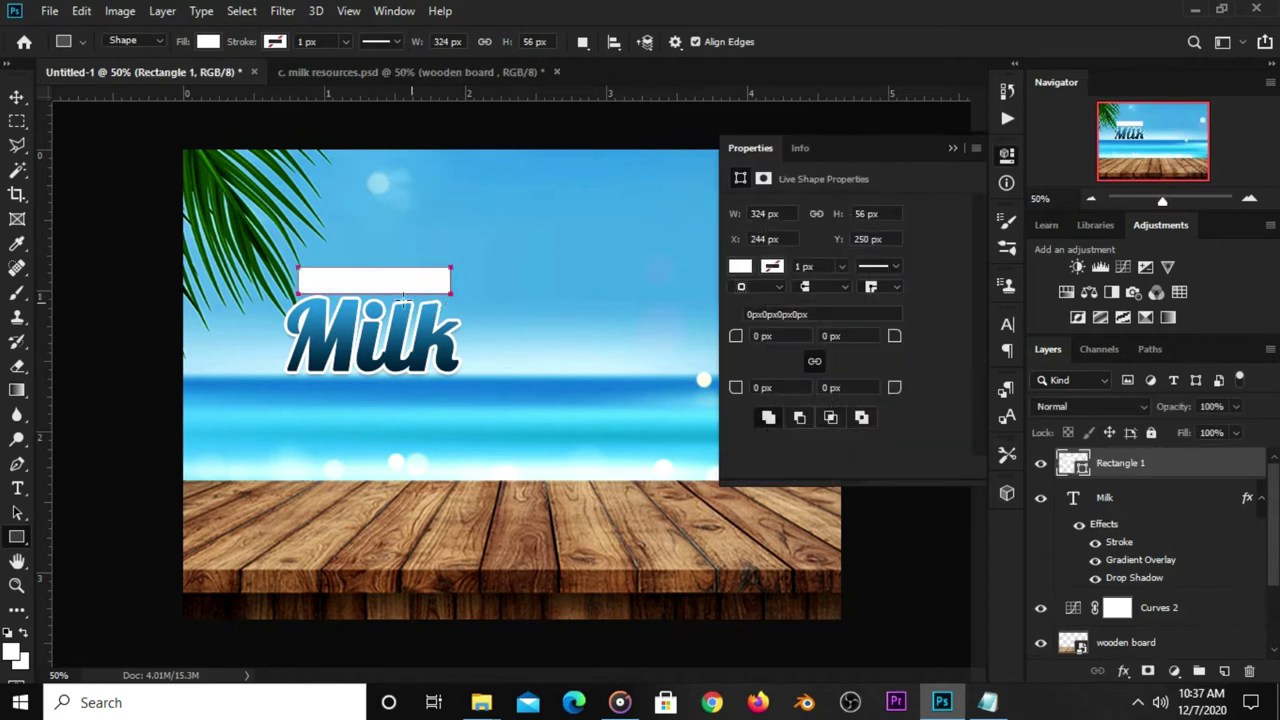
pyautogui.press('v')
pyautogui.hotkey('ctrl', 't')
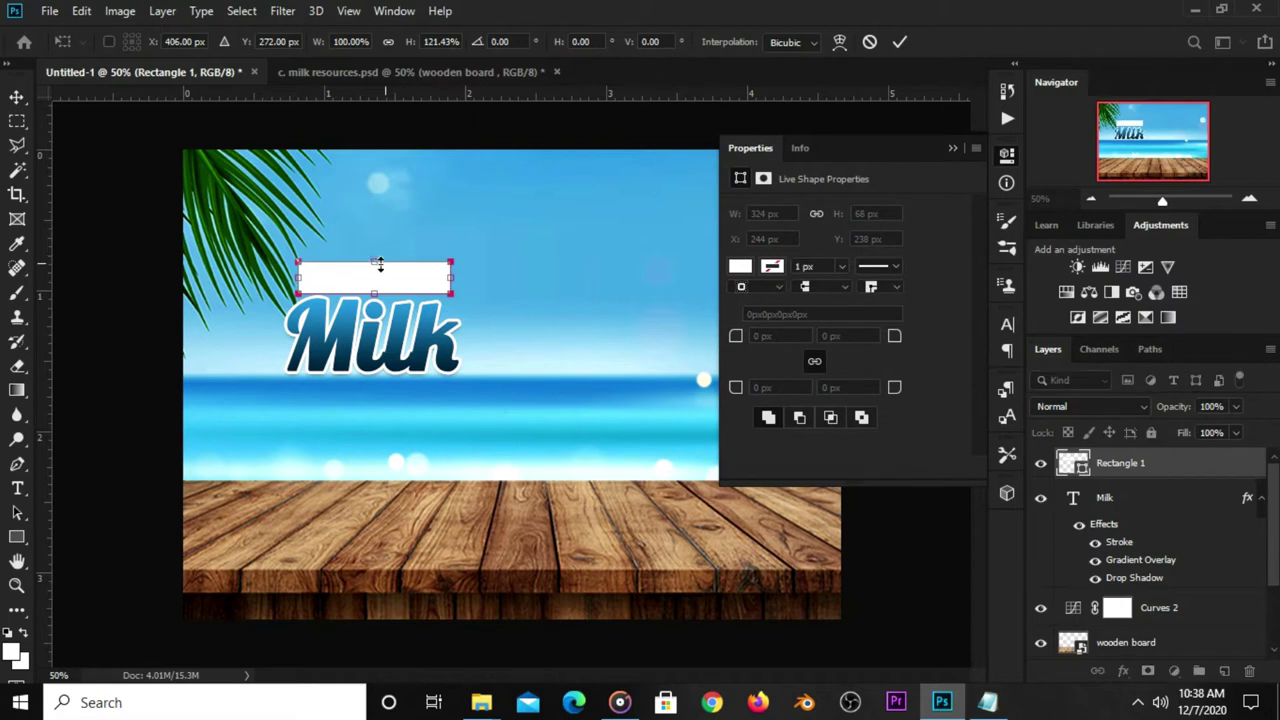
pyautogui.moveTo(452, 278); pyautogui.dragTo(385, 285)
pyautogui.press('Return')
pyautogui.press('Up')
pyautogui.press('Up')
pyautogui.press('Up')
pyautogui.moveTo(898, 342); pyautogui.dragTo(938, 342)
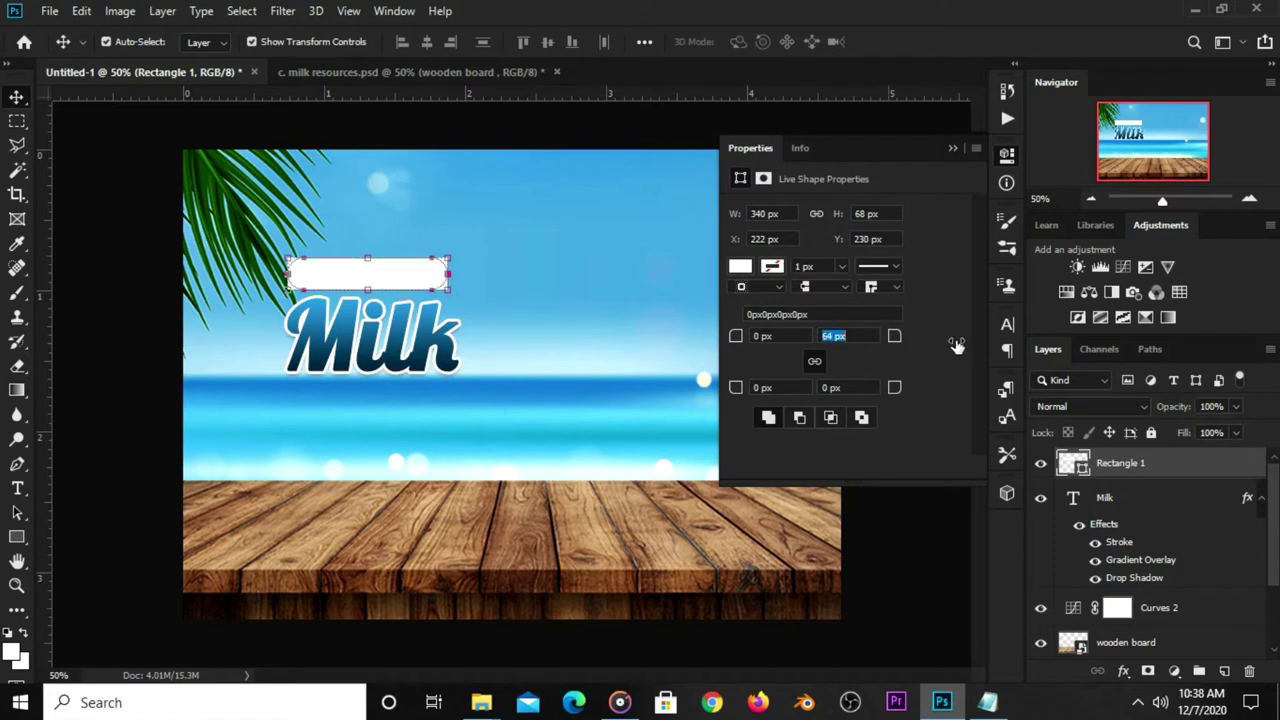
# Fill the rounded bar with the dark blue sampled from the Milk lettering
pyautogui.click(750, 269)
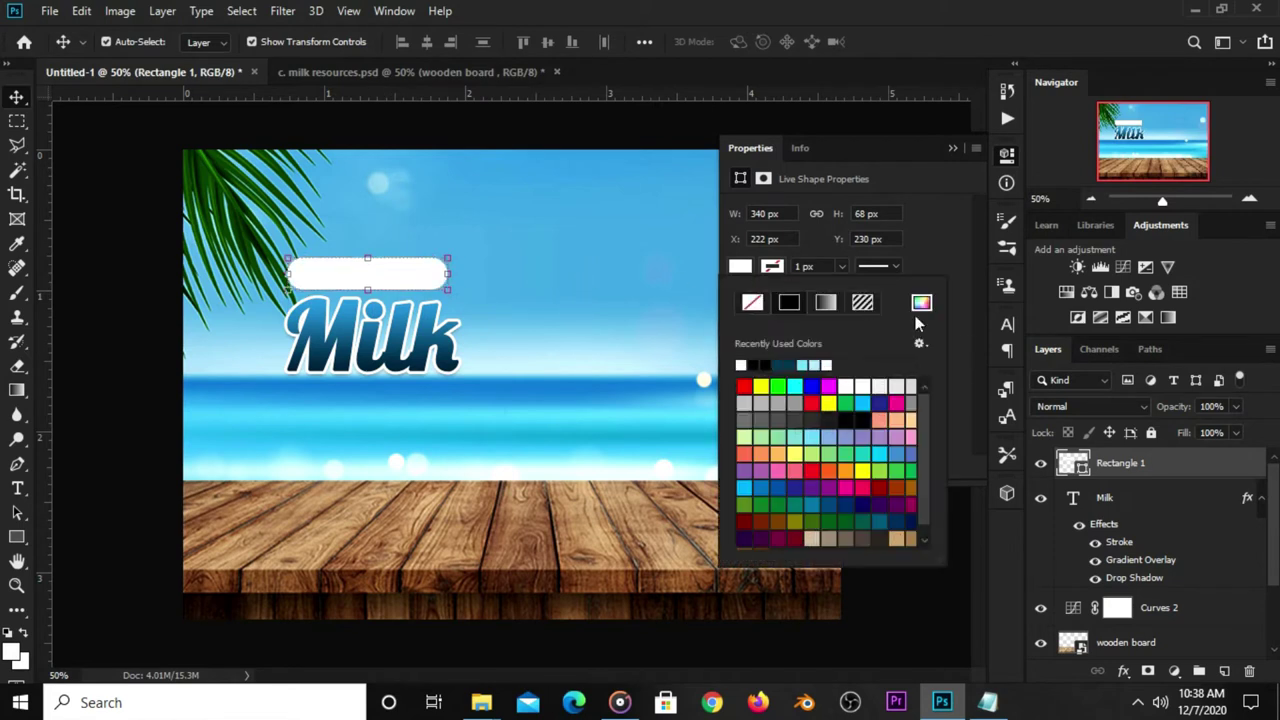
pyautogui.click(921, 303)
pyautogui.click(345, 351)
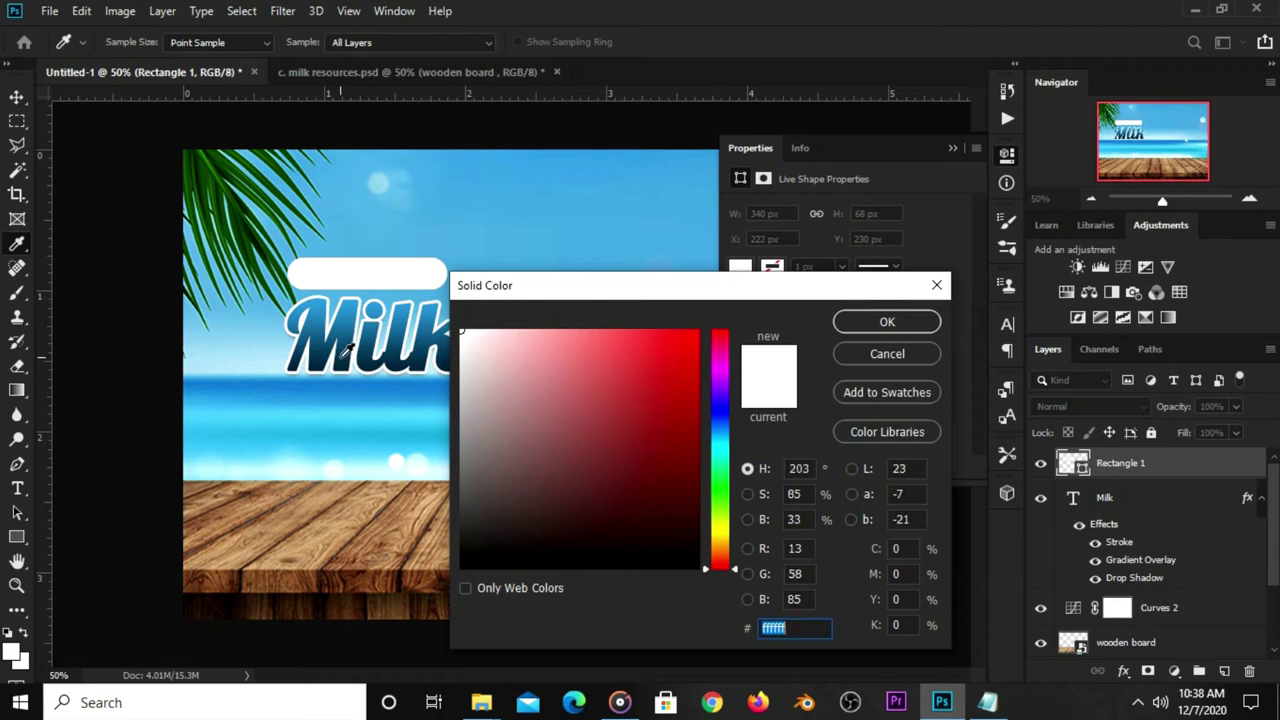
pyautogui.click(862, 330)
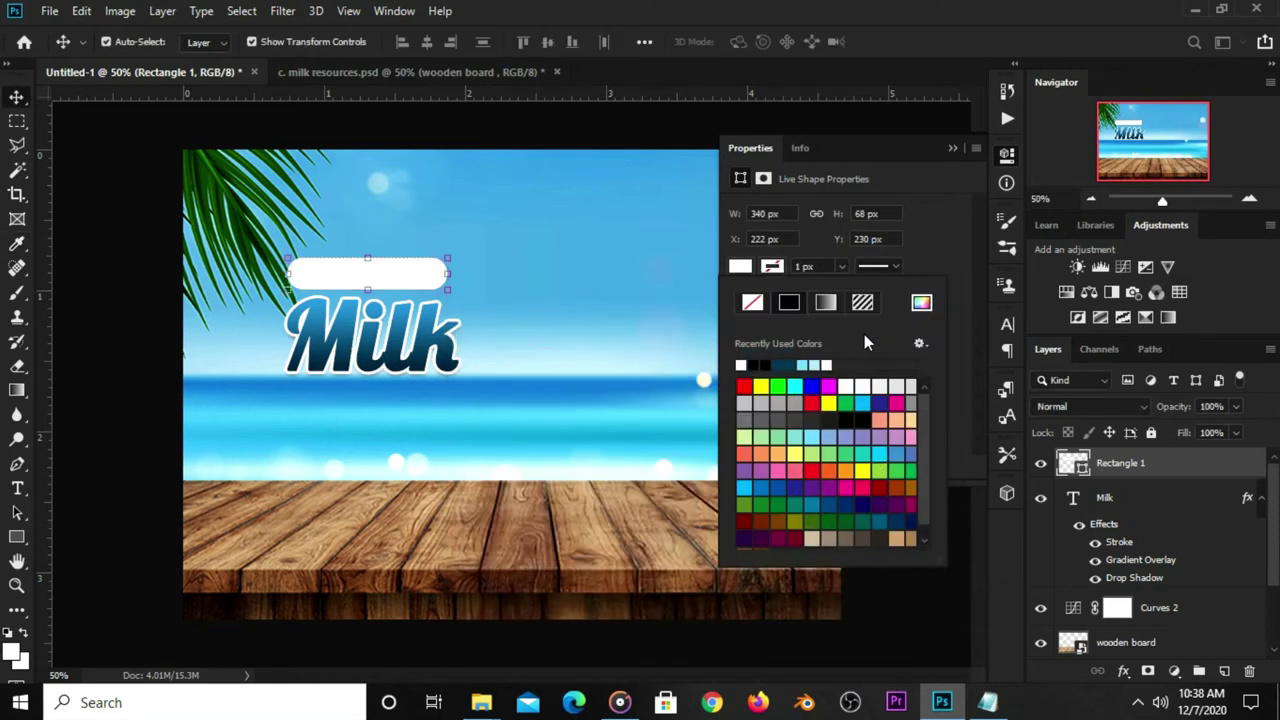
pyautogui.click(921, 228)
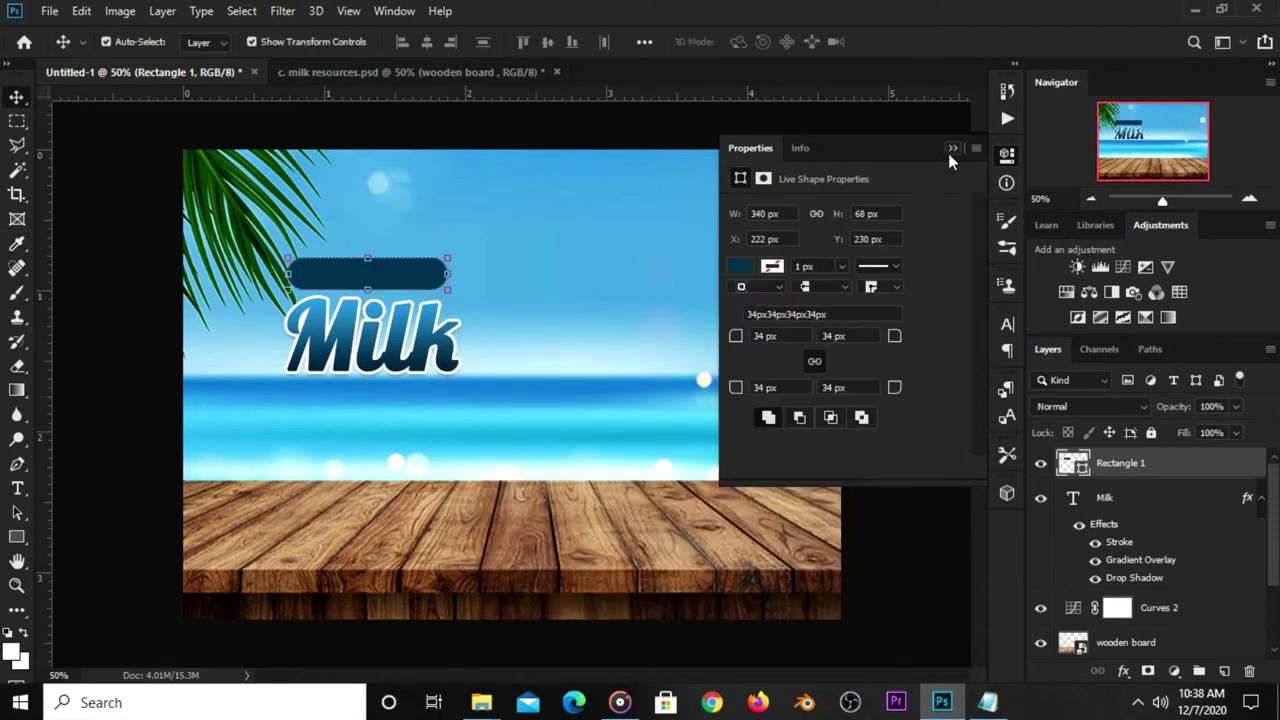
pyautogui.click(952, 148)
pyautogui.click(921, 226)
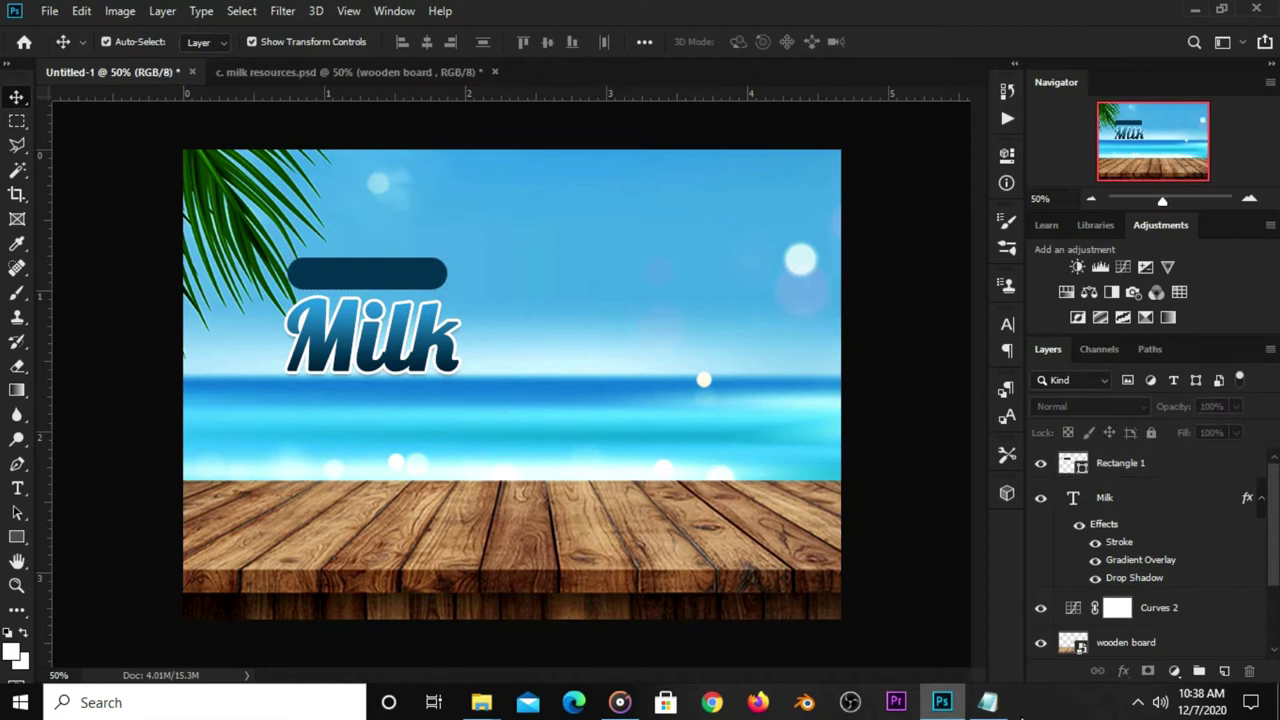
# Copy the word 'coconut' from the Notepad notes
pyautogui.click(987, 702)
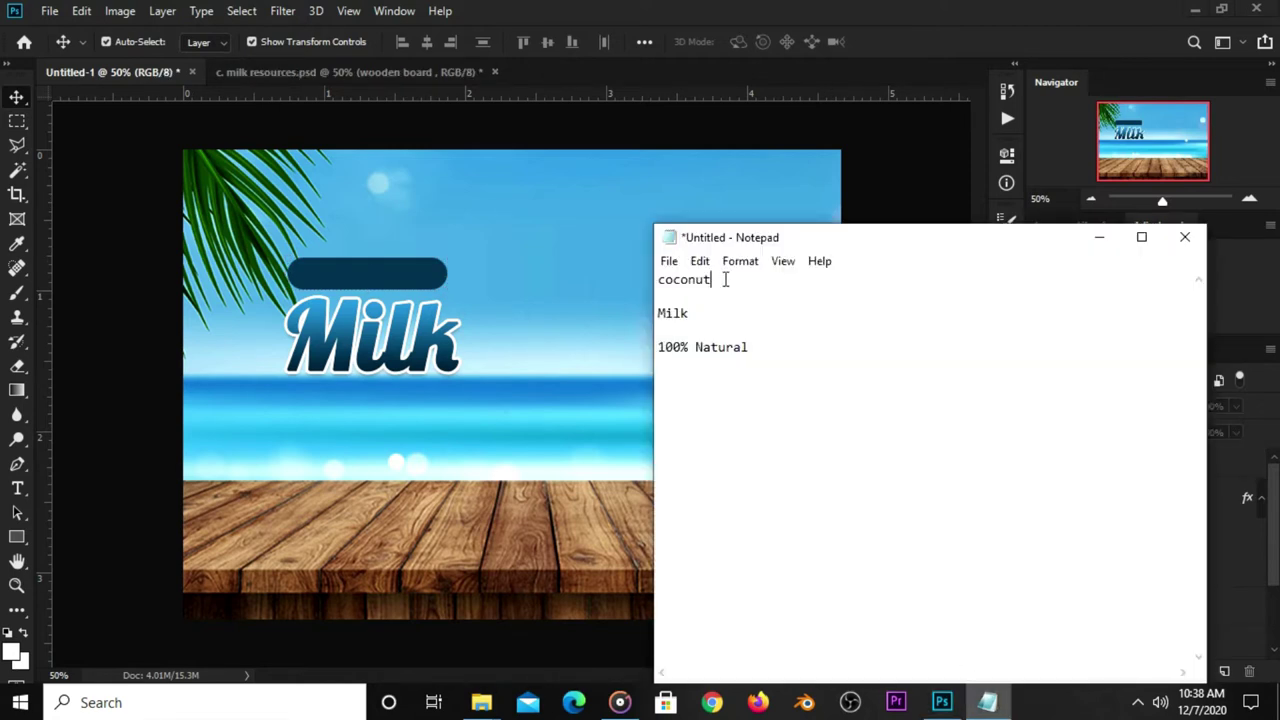
pyautogui.moveTo(726, 279); pyautogui.dragTo(657, 280)
pyautogui.rightClick(688, 283)
pyautogui.click(733, 343)
pyautogui.click(880, 146)
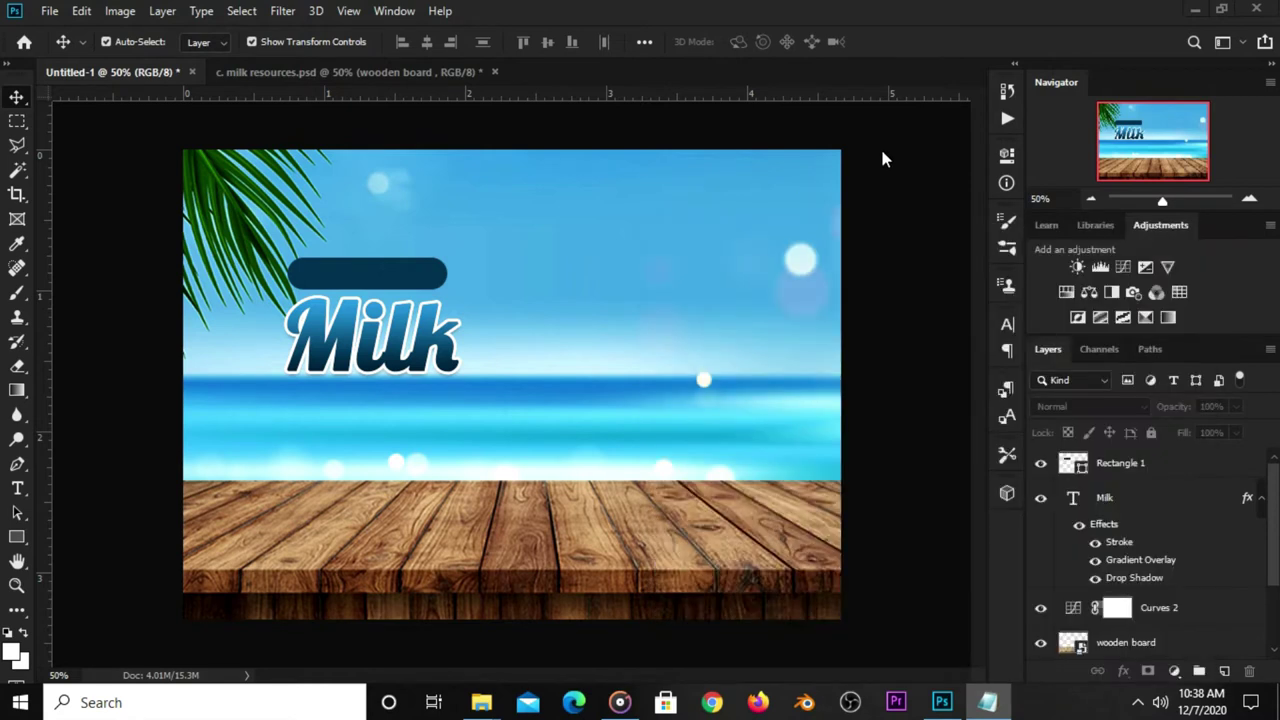
# Paste 'coconut' as a new text layer right of Milk, sized 12 pt
pyautogui.click(17, 488)
pyautogui.click(71, 487)
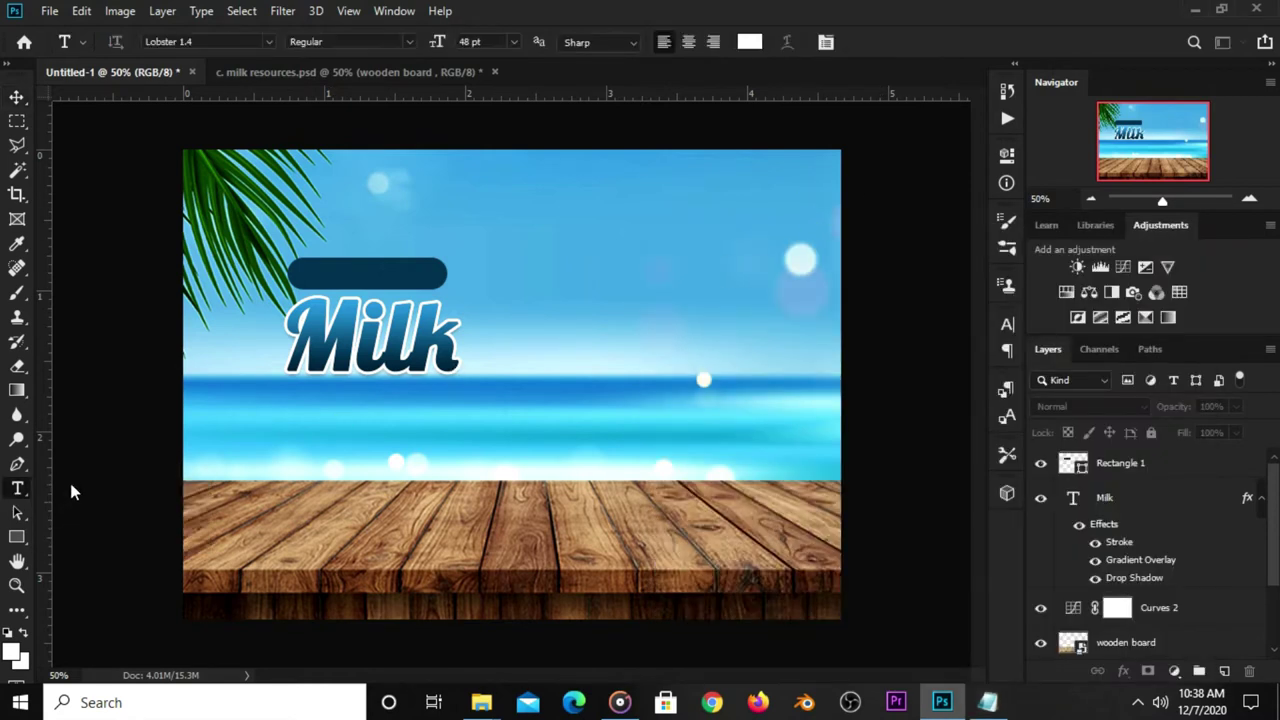
pyautogui.click(551, 325)
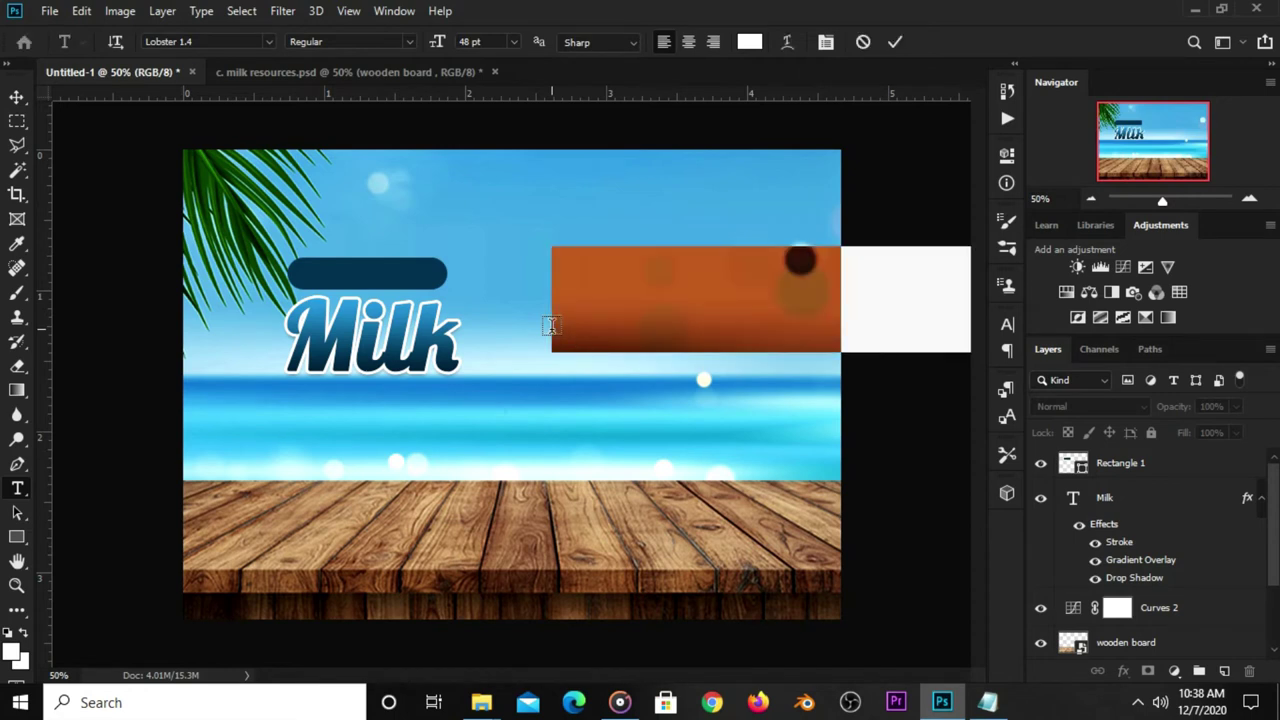
pyautogui.hotkey('ctrl', 'v')
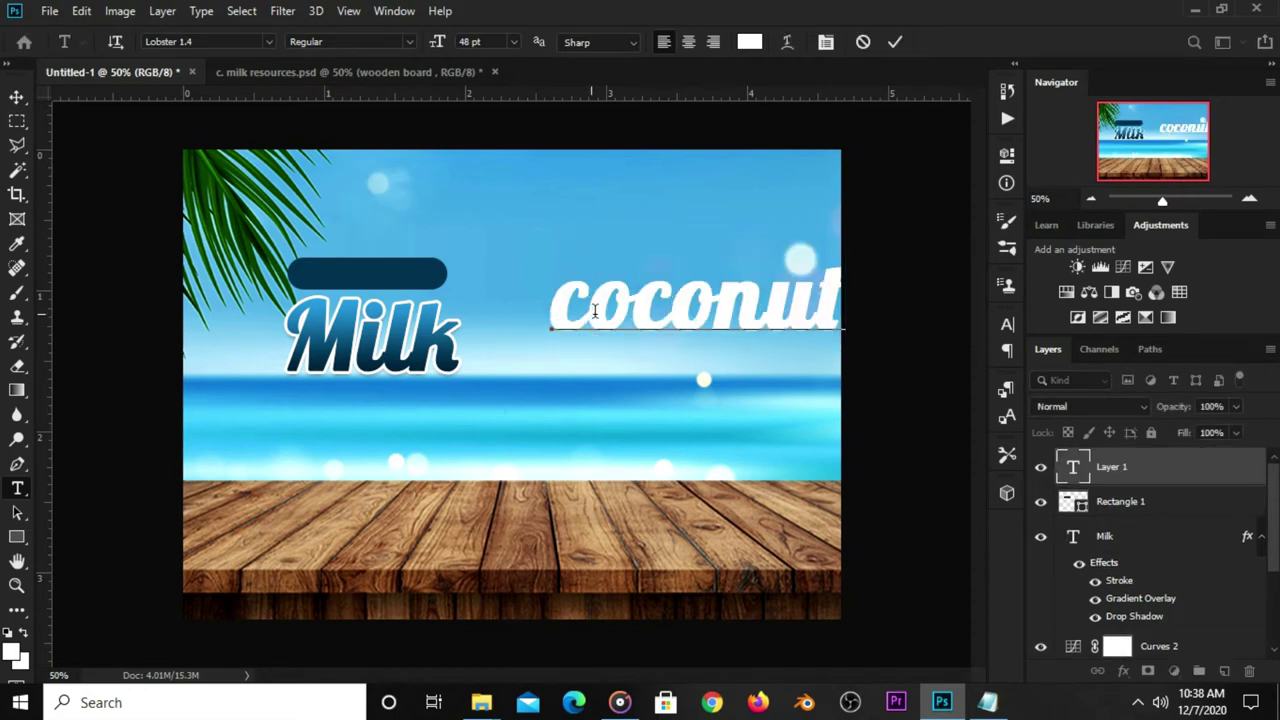
pyautogui.click(896, 44)
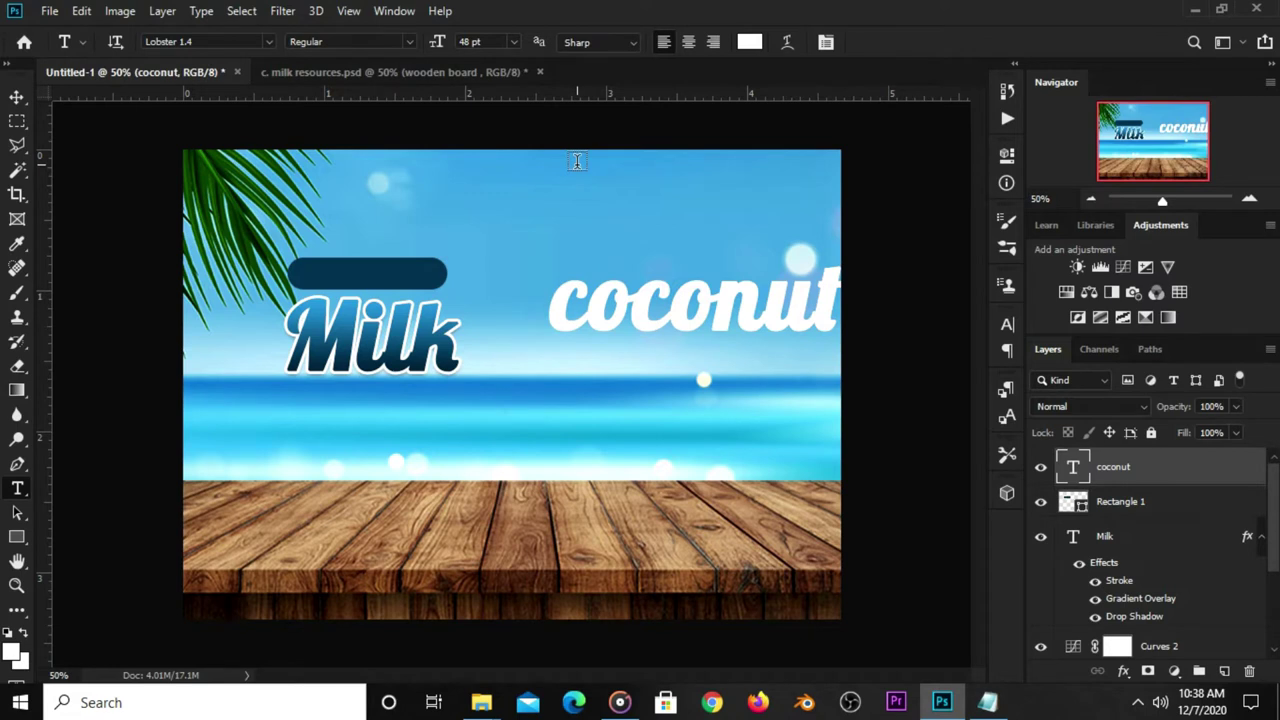
pyautogui.click(492, 41)
pyautogui.write('12')
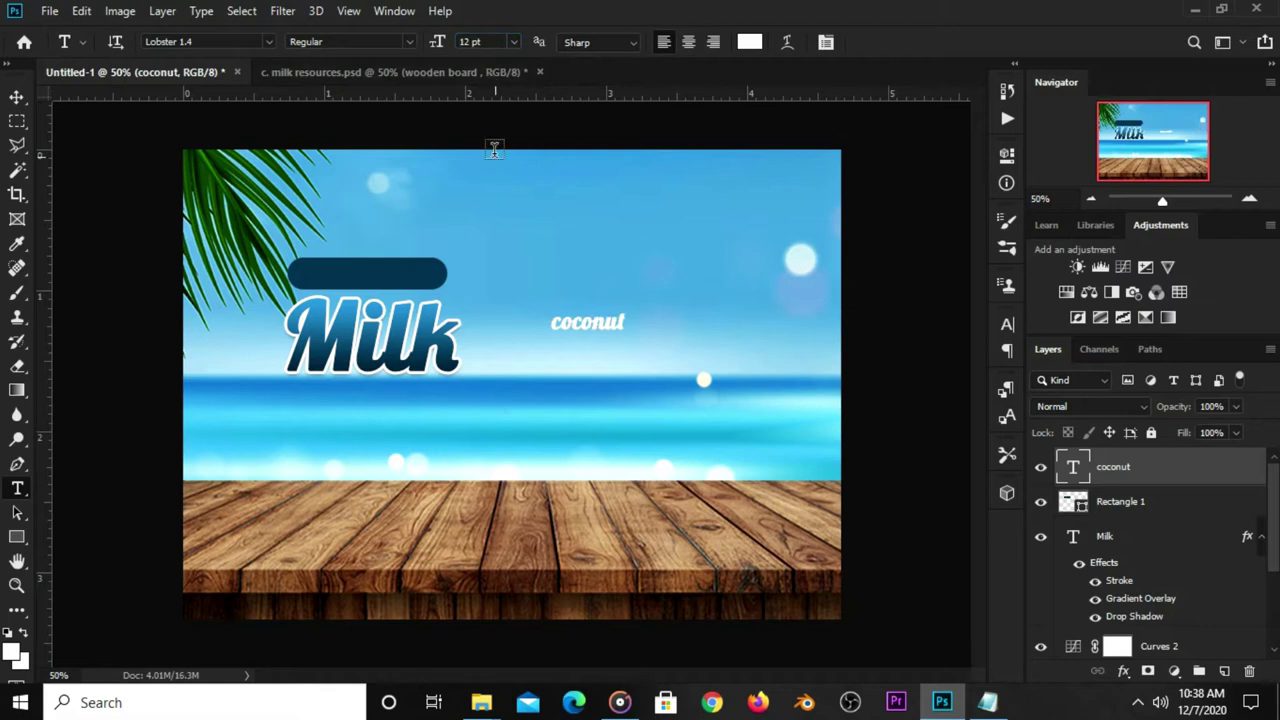
pyautogui.write('v')
# Set the coconut text to Raleway Black in All Caps
pyautogui.click(1007, 323)
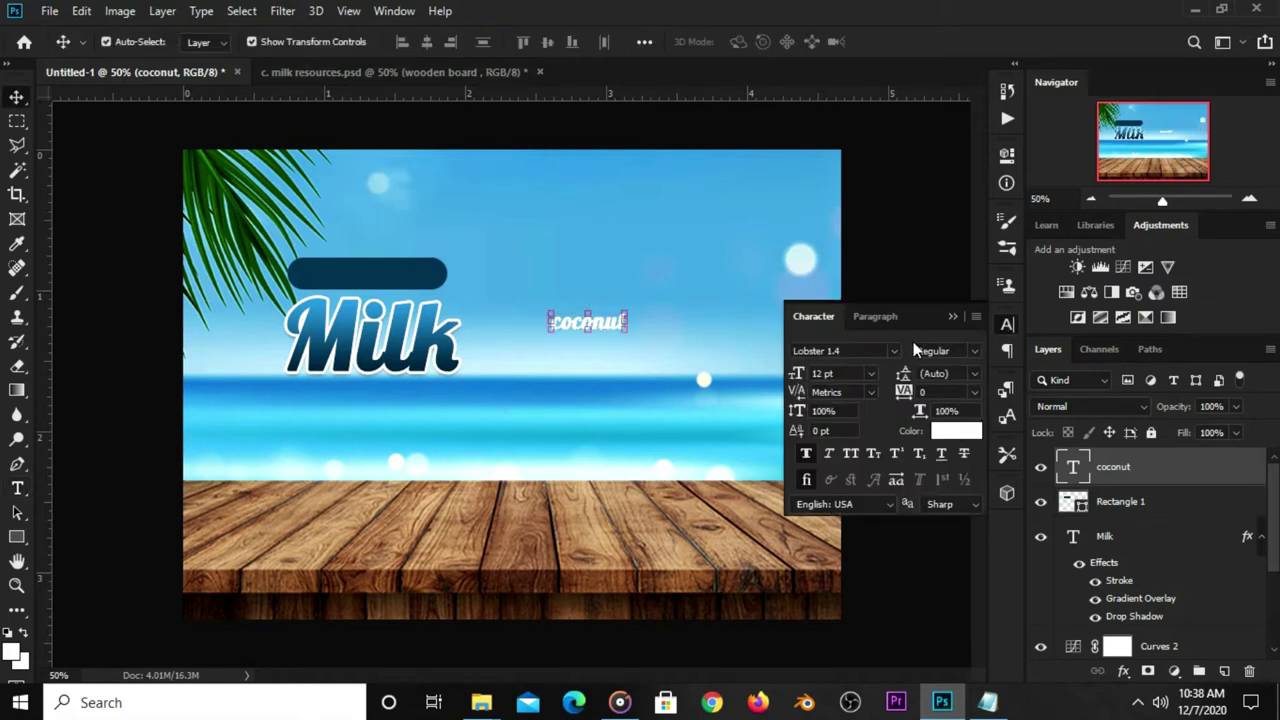
pyautogui.click(893, 350)
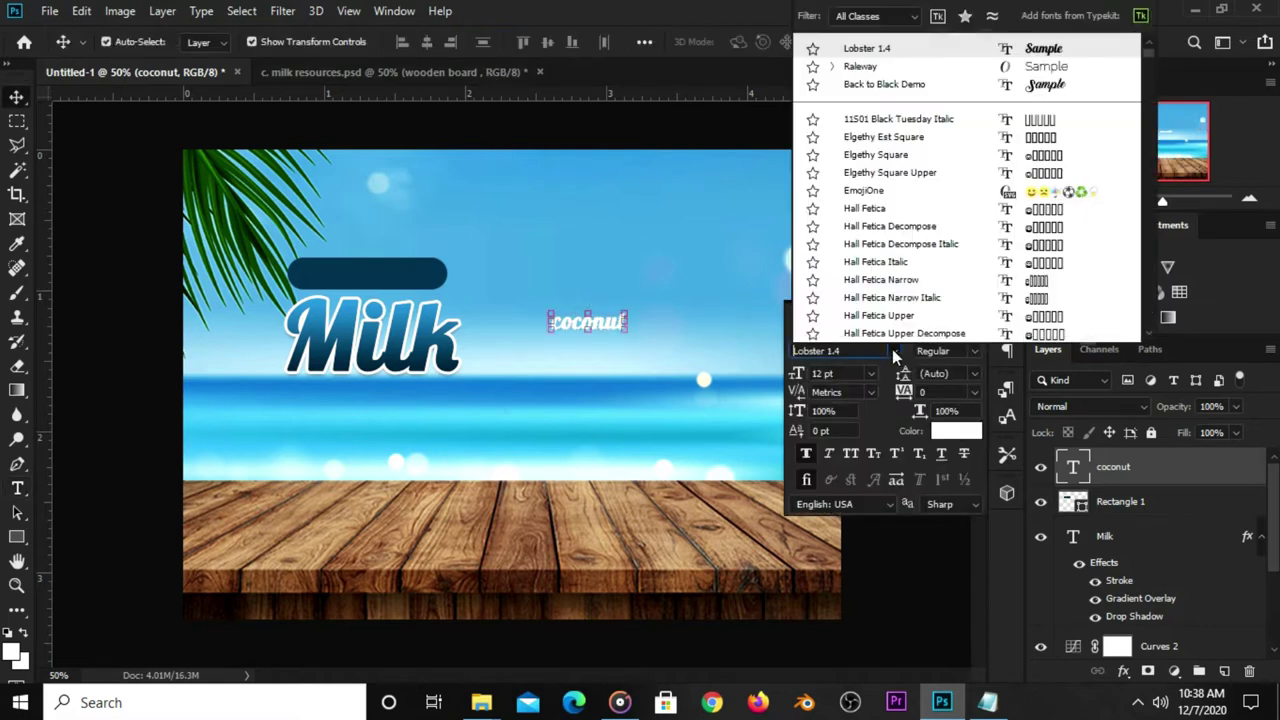
pyautogui.click(857, 67)
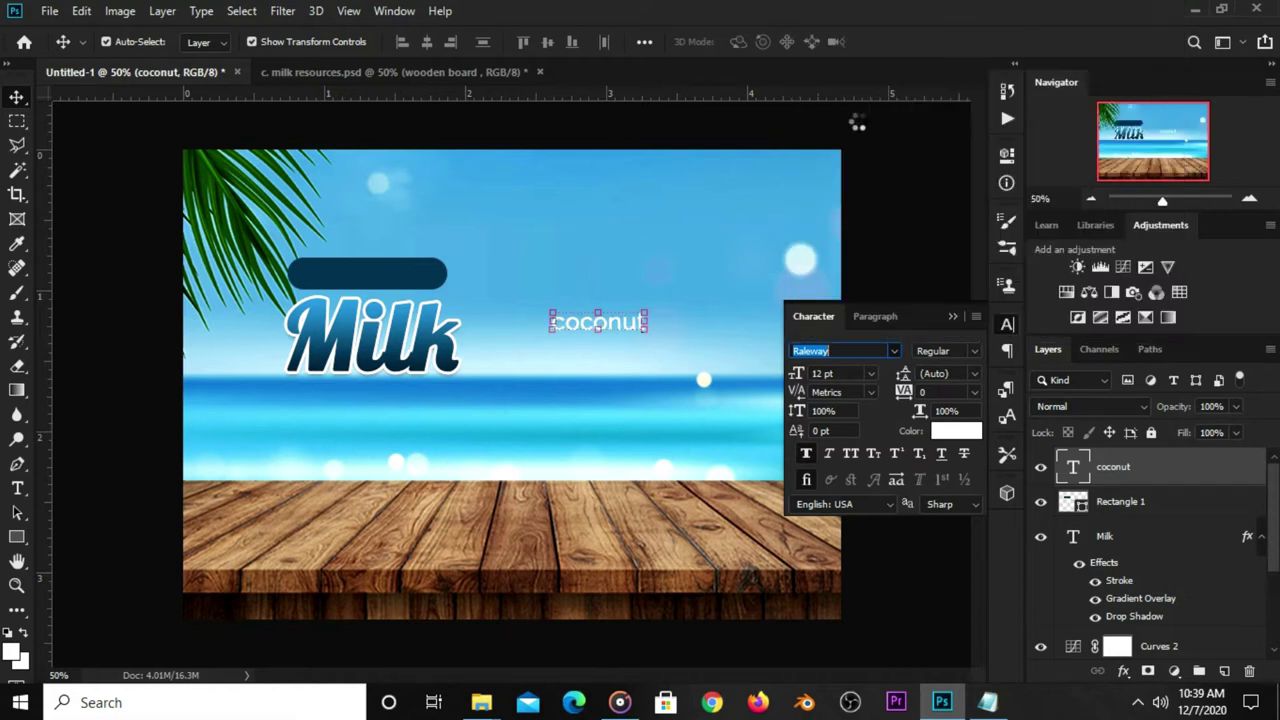
pyautogui.click(975, 347)
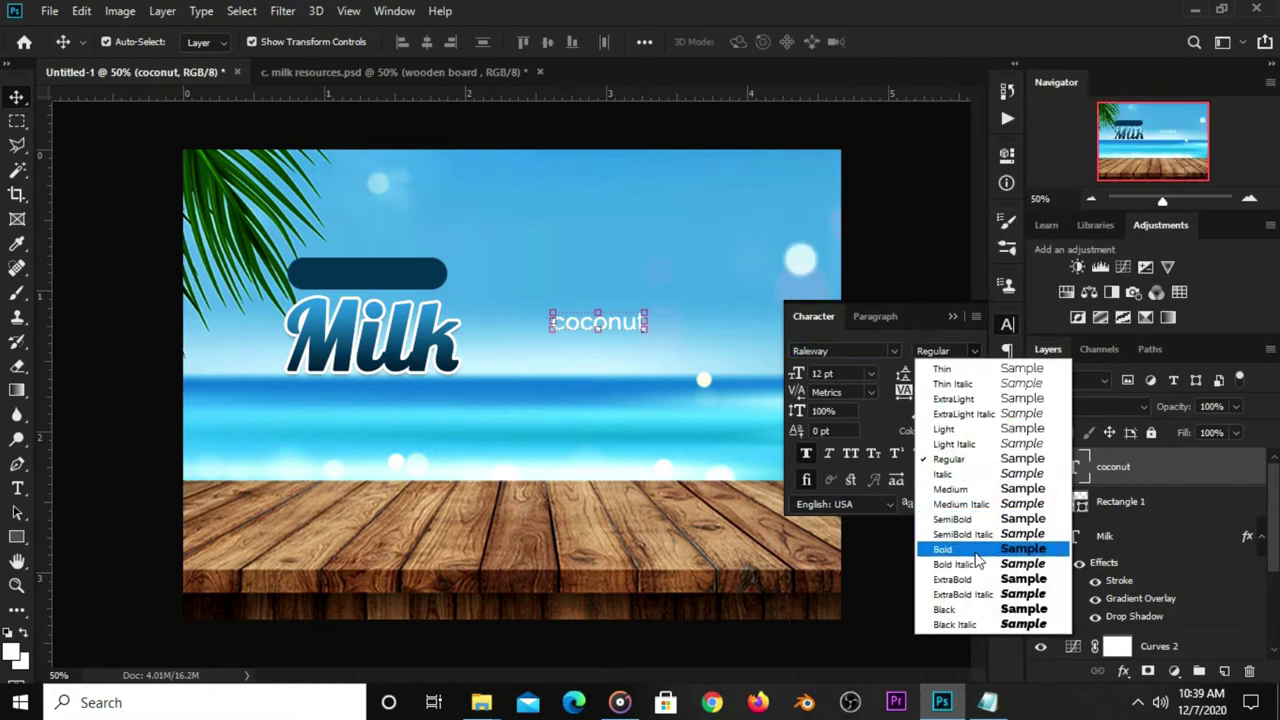
pyautogui.click(970, 609)
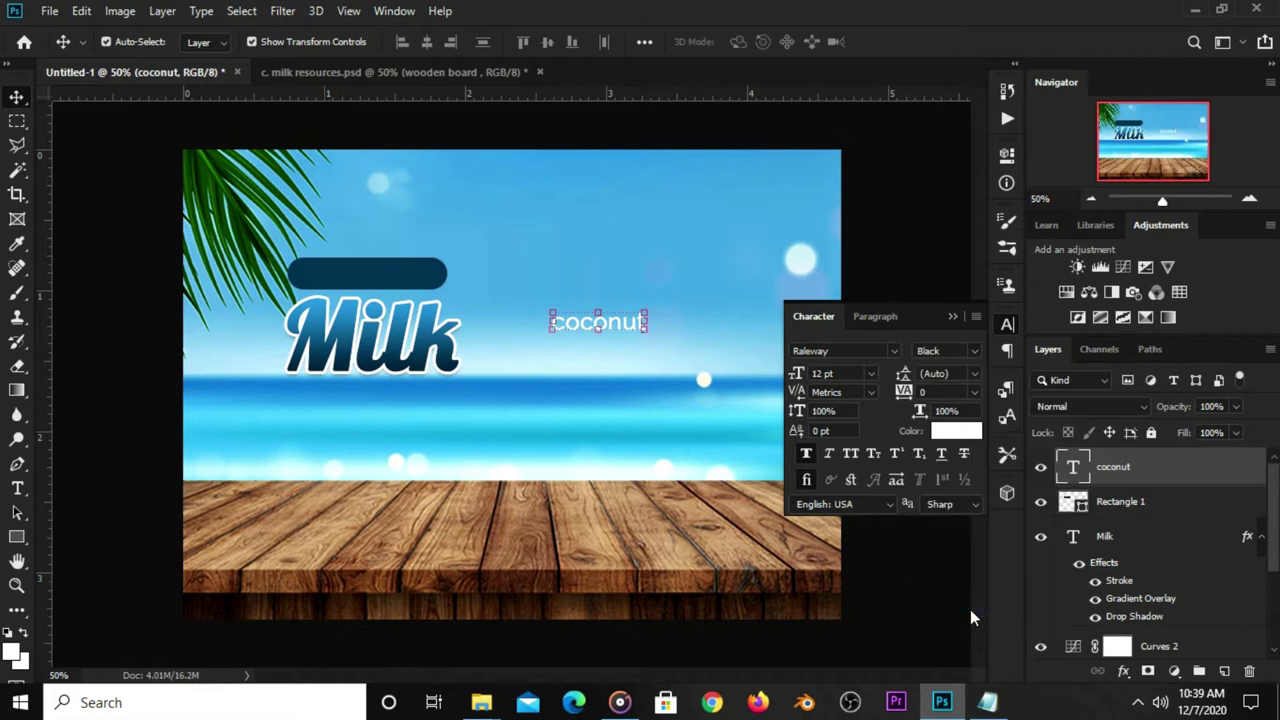
pyautogui.click(849, 453)
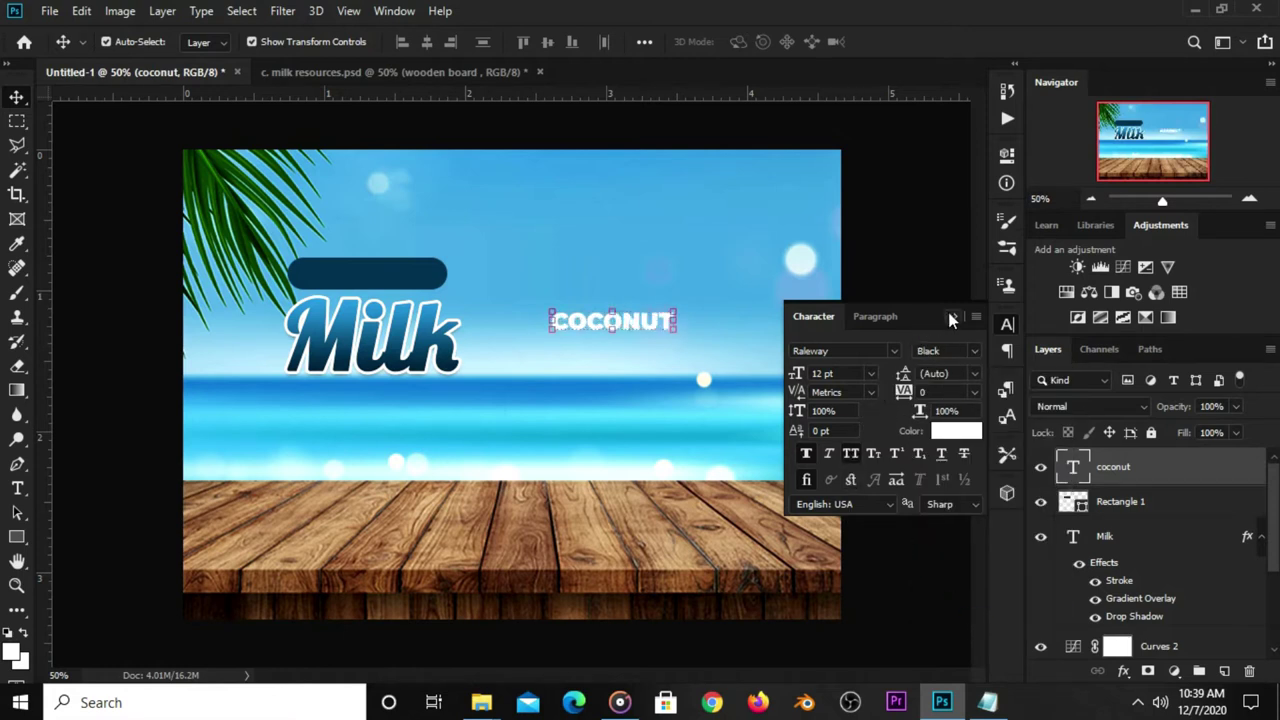
pyautogui.click(950, 318)
# Move COCONUT onto the navy bar and centre it horizontally and vertically
pyautogui.hotkey('ctrl', 't')
pyautogui.moveTo(657, 328); pyautogui.dragTo(405, 283)
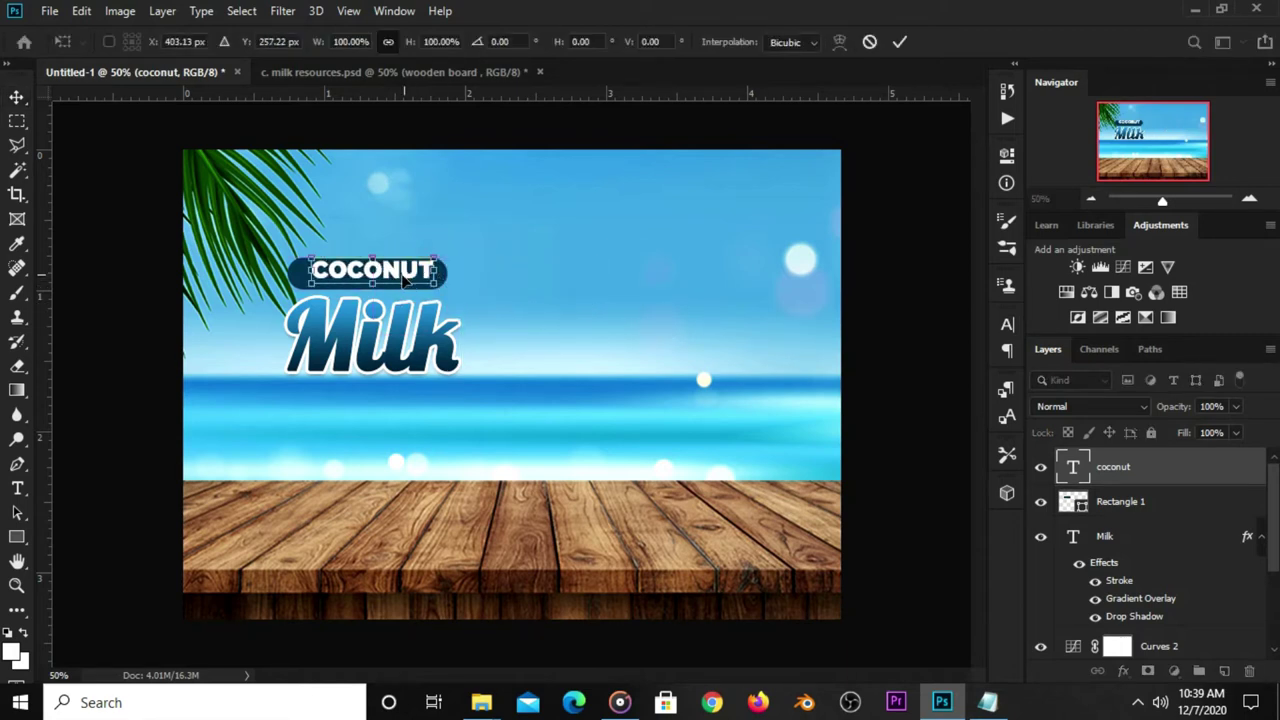
pyautogui.press('Return')
pyautogui.keyDown('shift'); pyautogui.click(1105, 503); pyautogui.keyUp('shift')
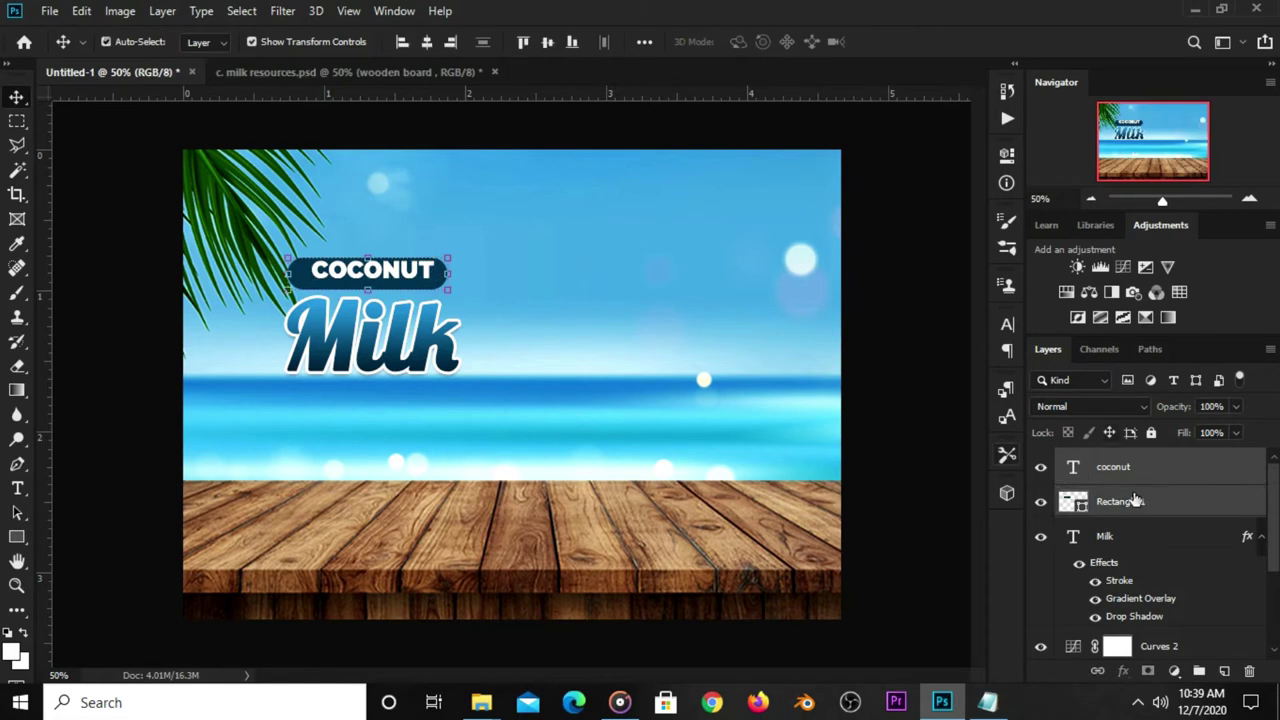
pyautogui.click(645, 42)
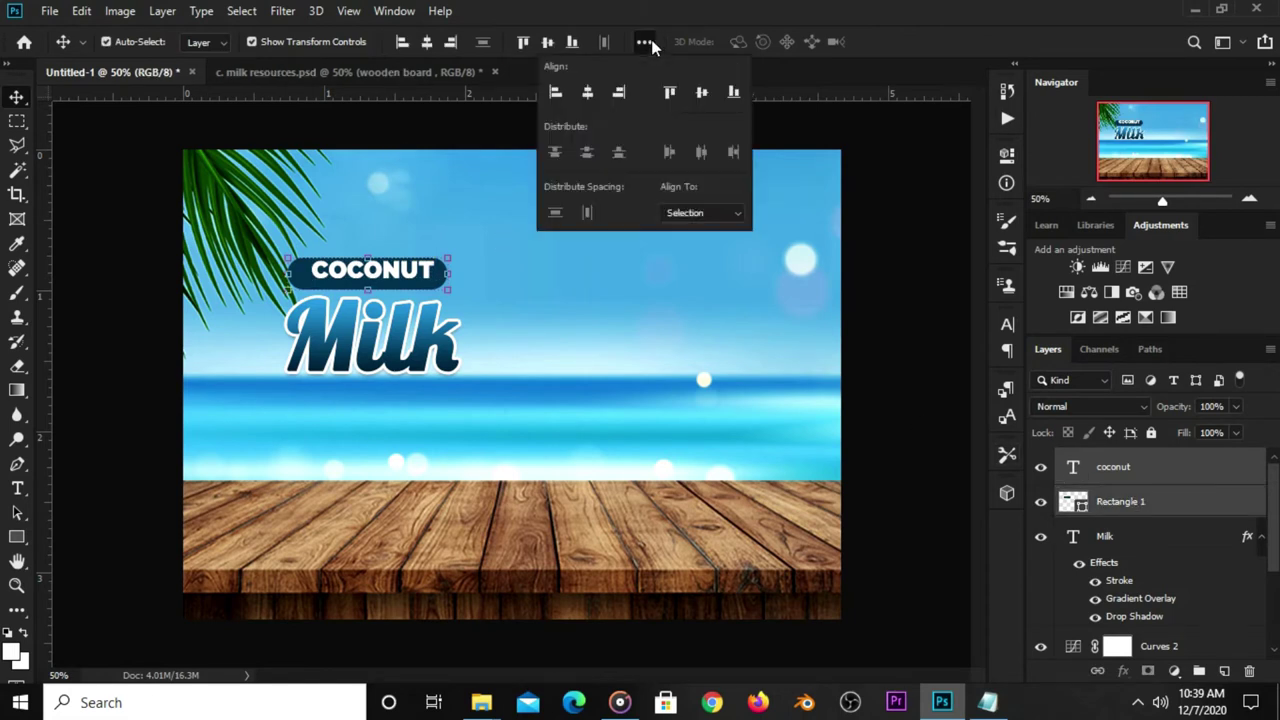
pyautogui.click(700, 95)
pyautogui.click(586, 96)
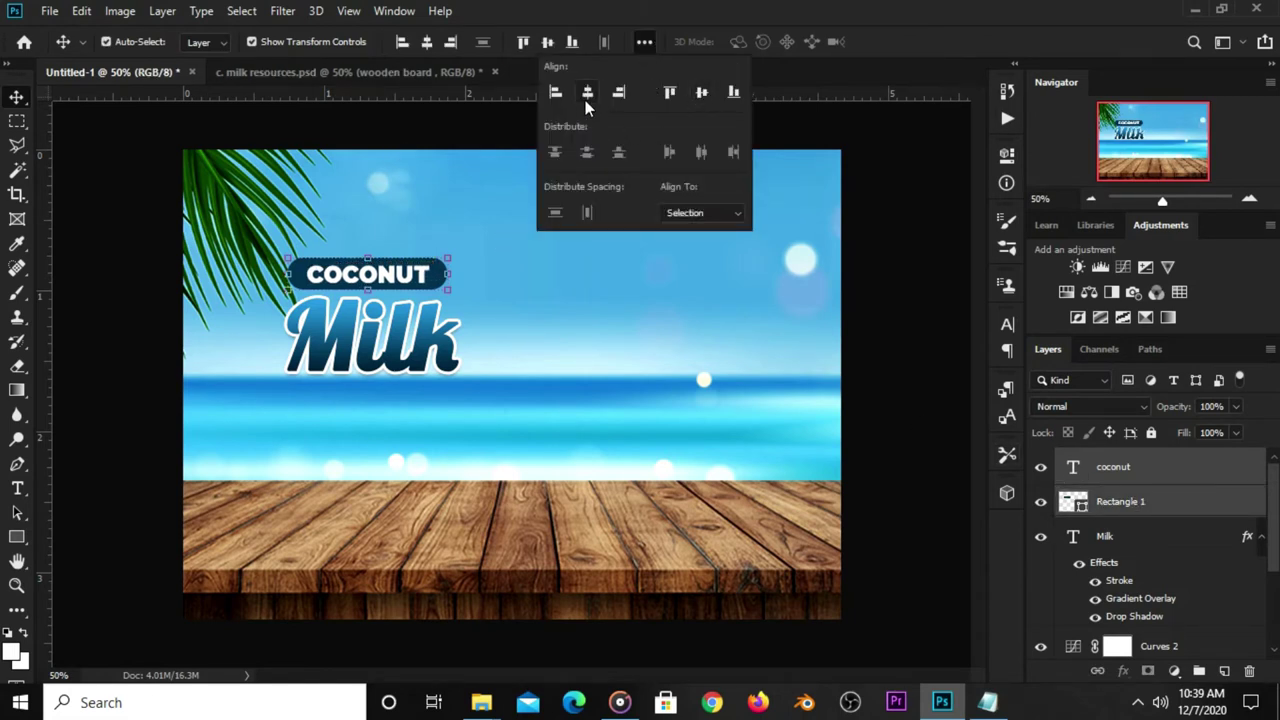
pyautogui.click(888, 218)
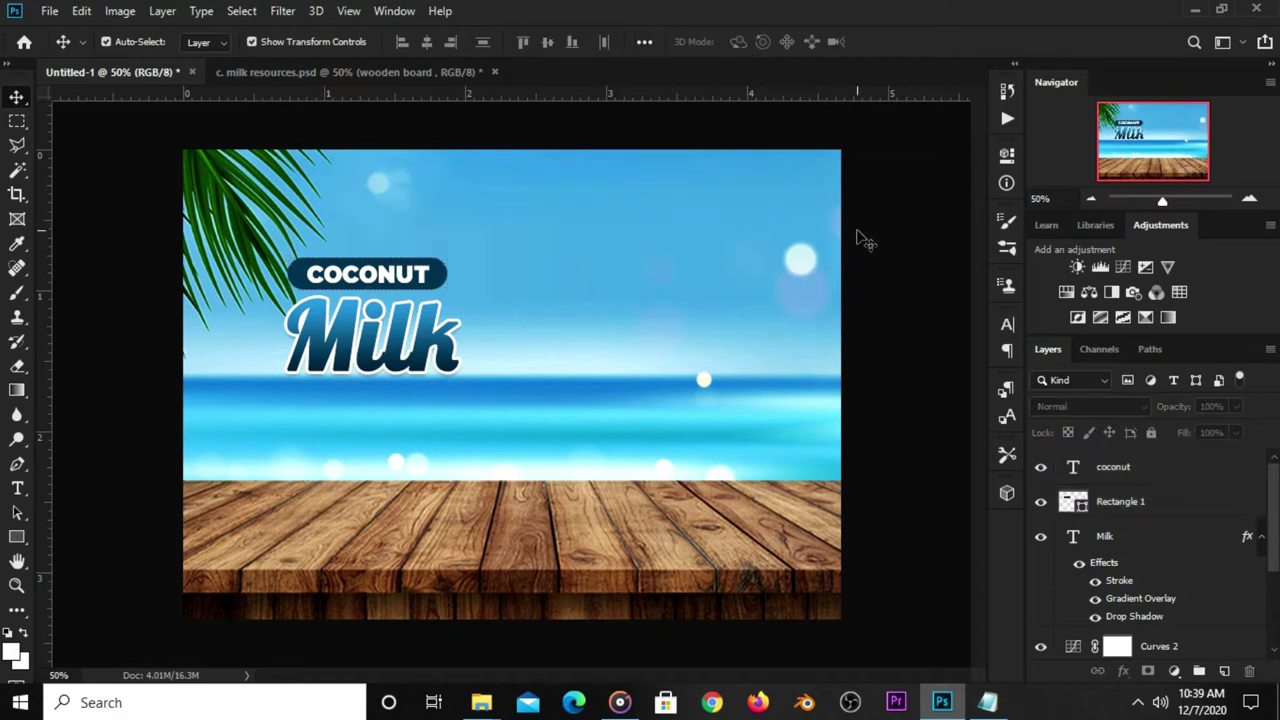
# Bring the Lorem ipsum paragraph from milk resources and place it under Milk
pyautogui.click(390, 71)
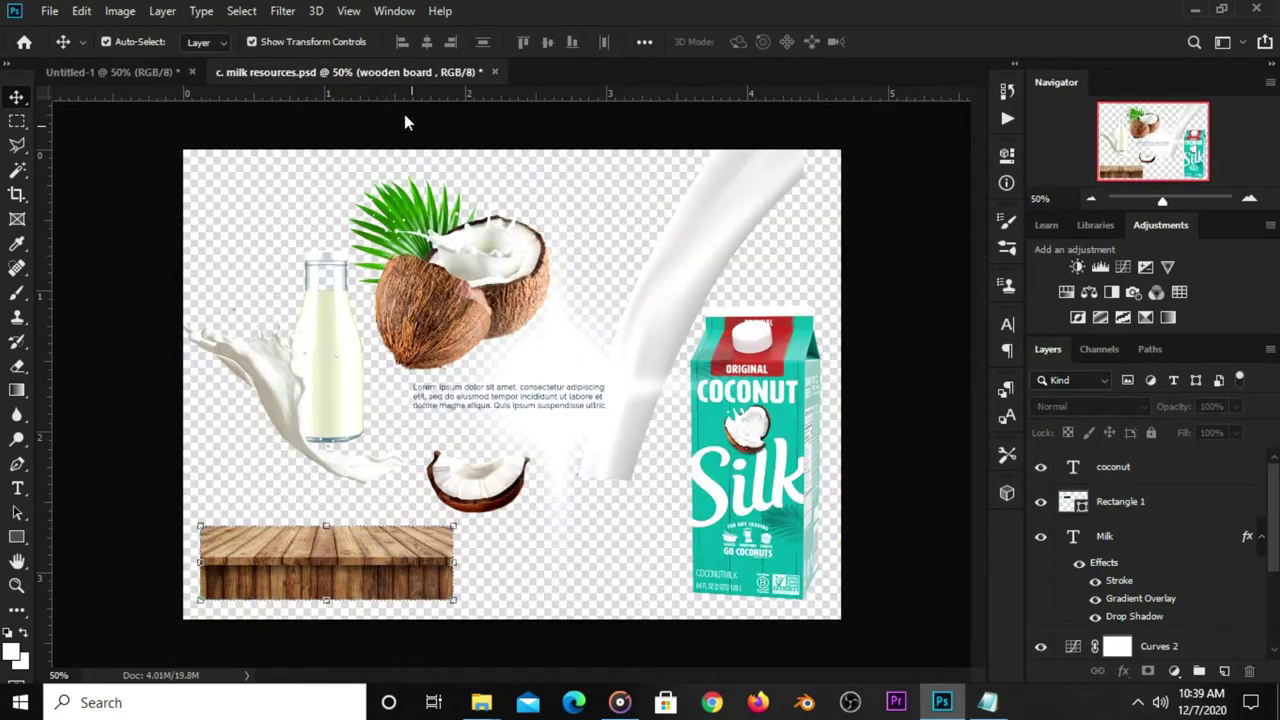
pyautogui.click(500, 397)
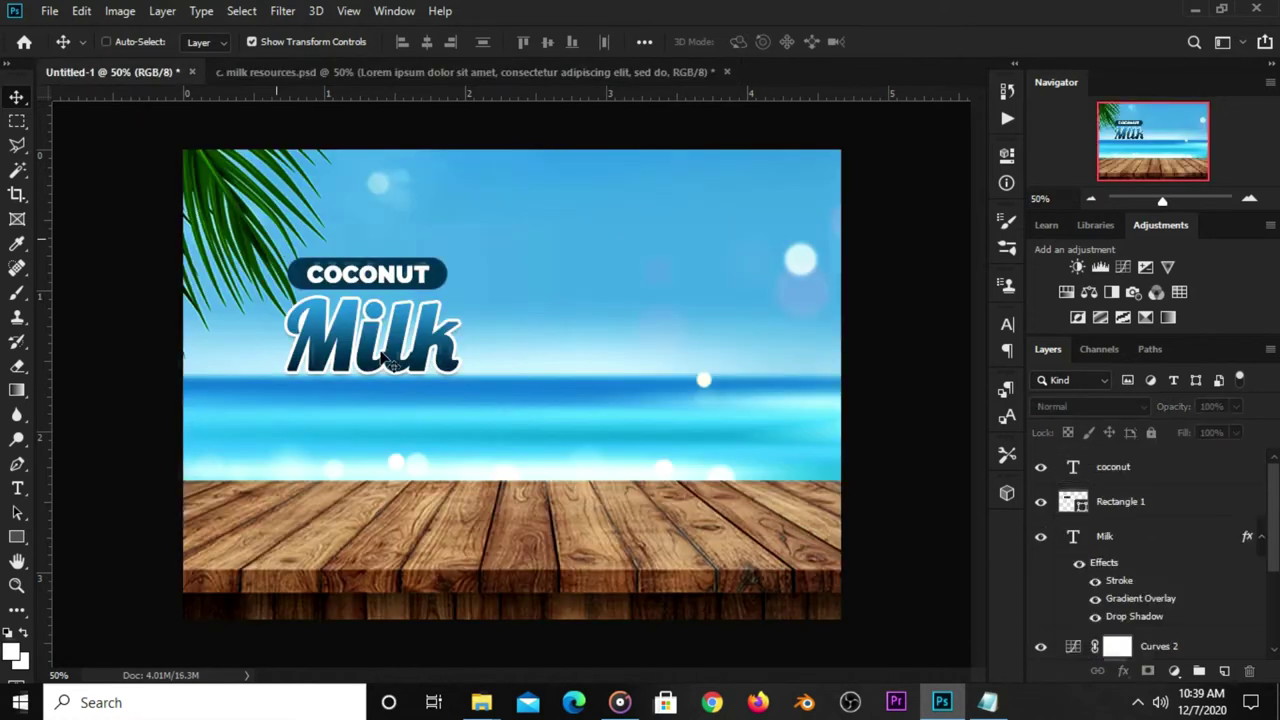
pyautogui.moveTo(167, 127)
pyautogui.mouseDown()
pyautogui.moveTo(531, 357)
pyautogui.moveTo(389, 396)
pyautogui.moveTo(399, 401)
pyautogui.mouseUp()
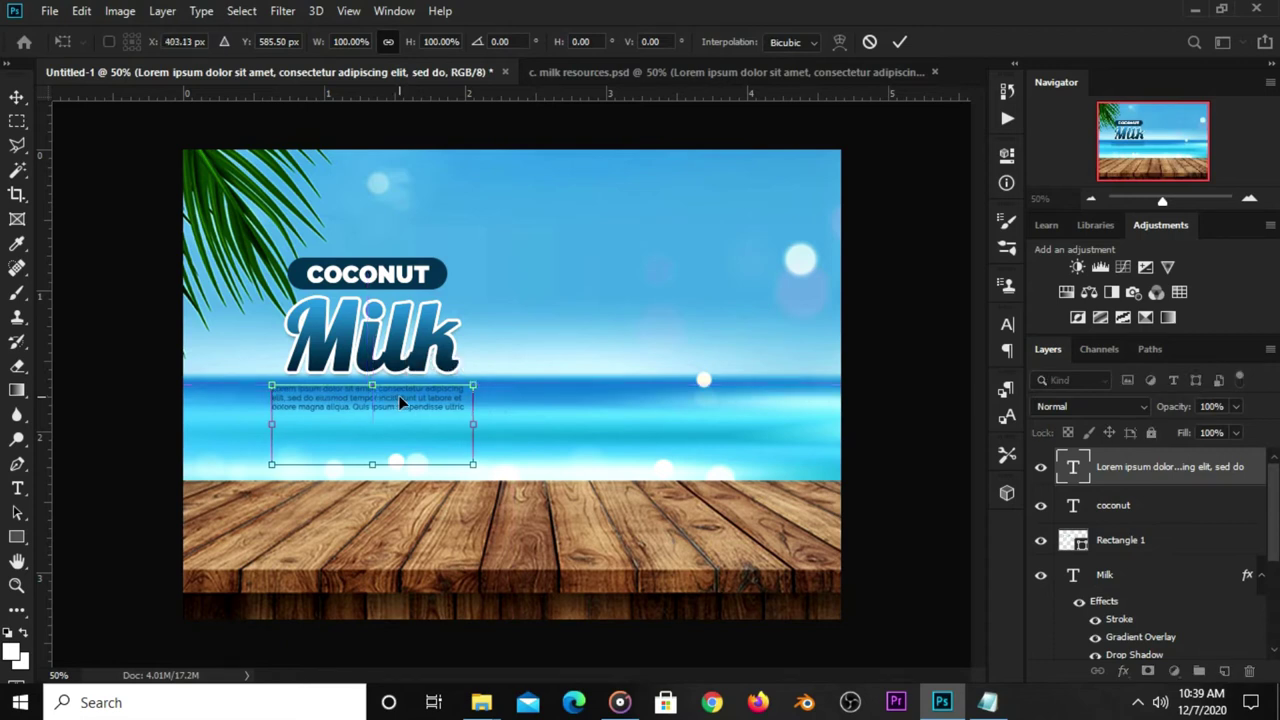
pyautogui.write('403')
pyautogui.press('Return')
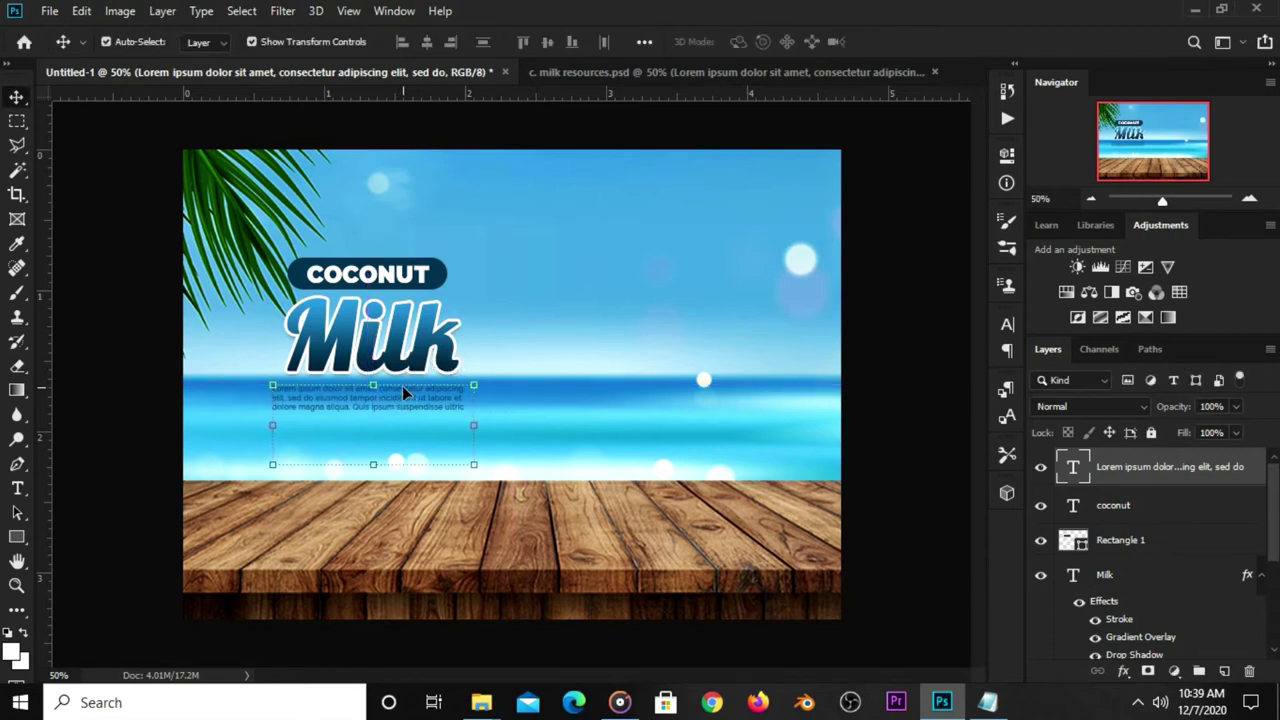
# Change the paragraph's text colour to a darker navy blue
pyautogui.click(1007, 324)
pyautogui.click(956, 431)
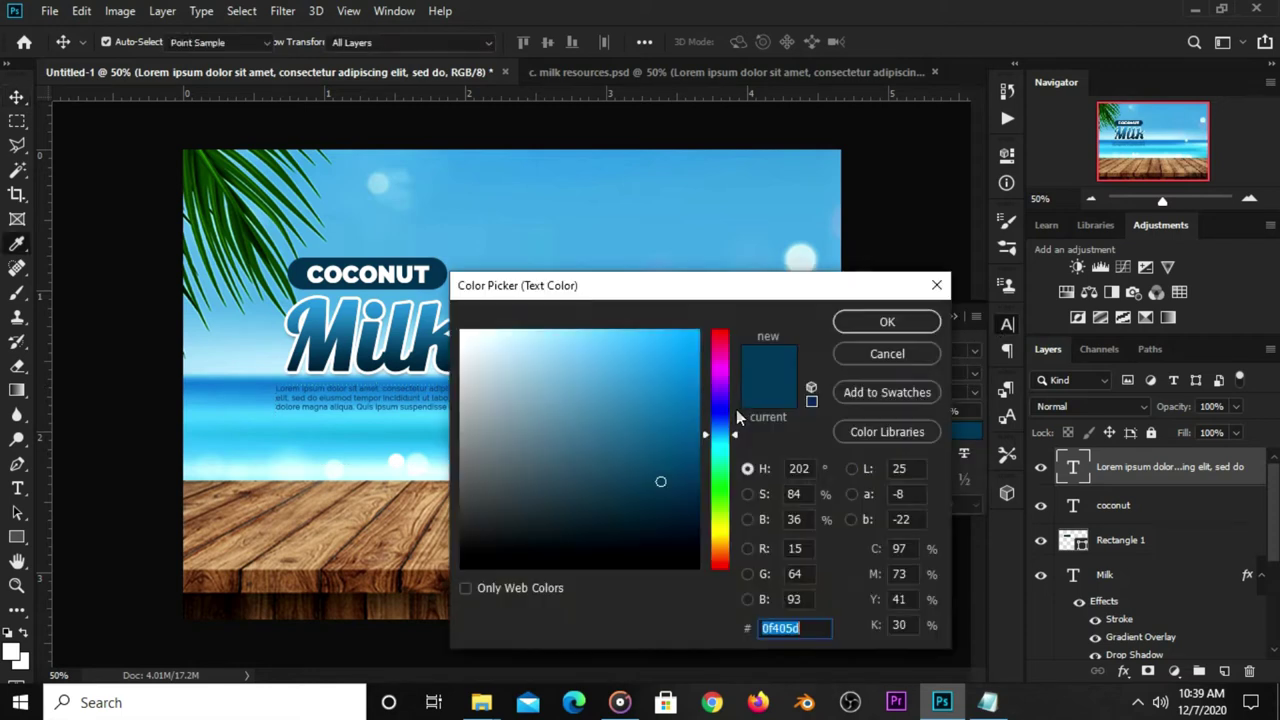
pyautogui.click(677, 503)
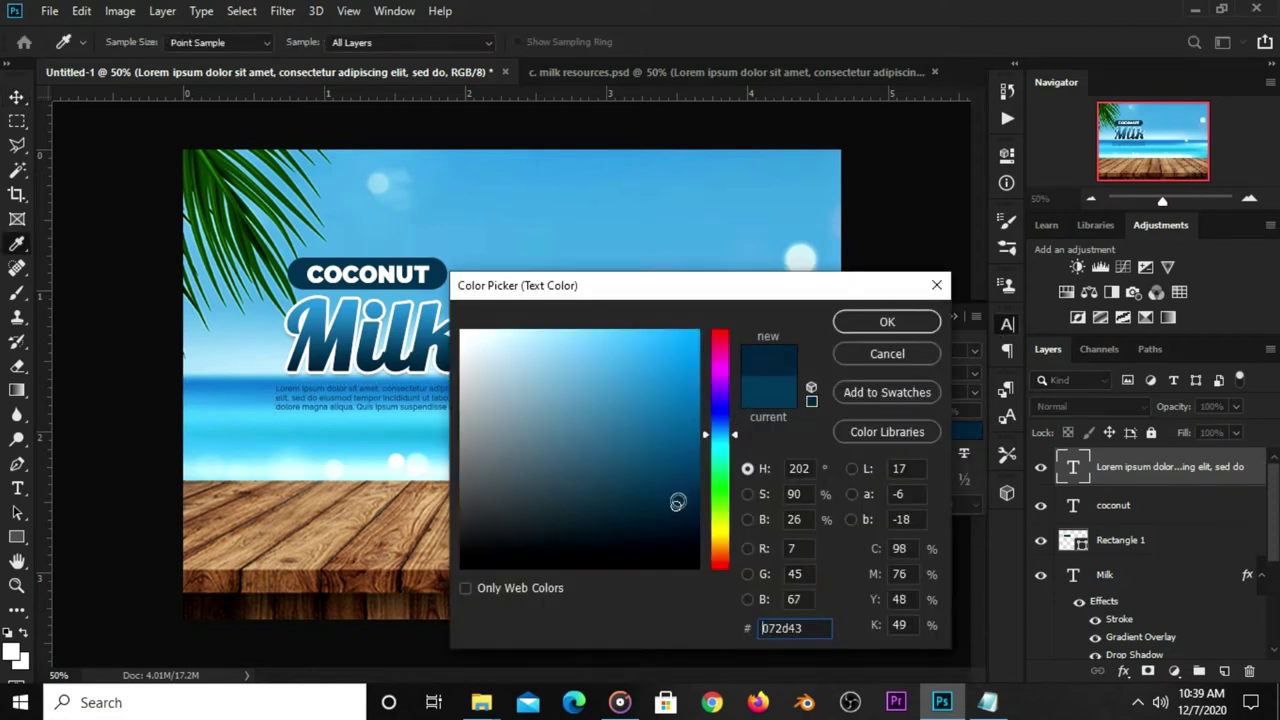
pyautogui.click(846, 322)
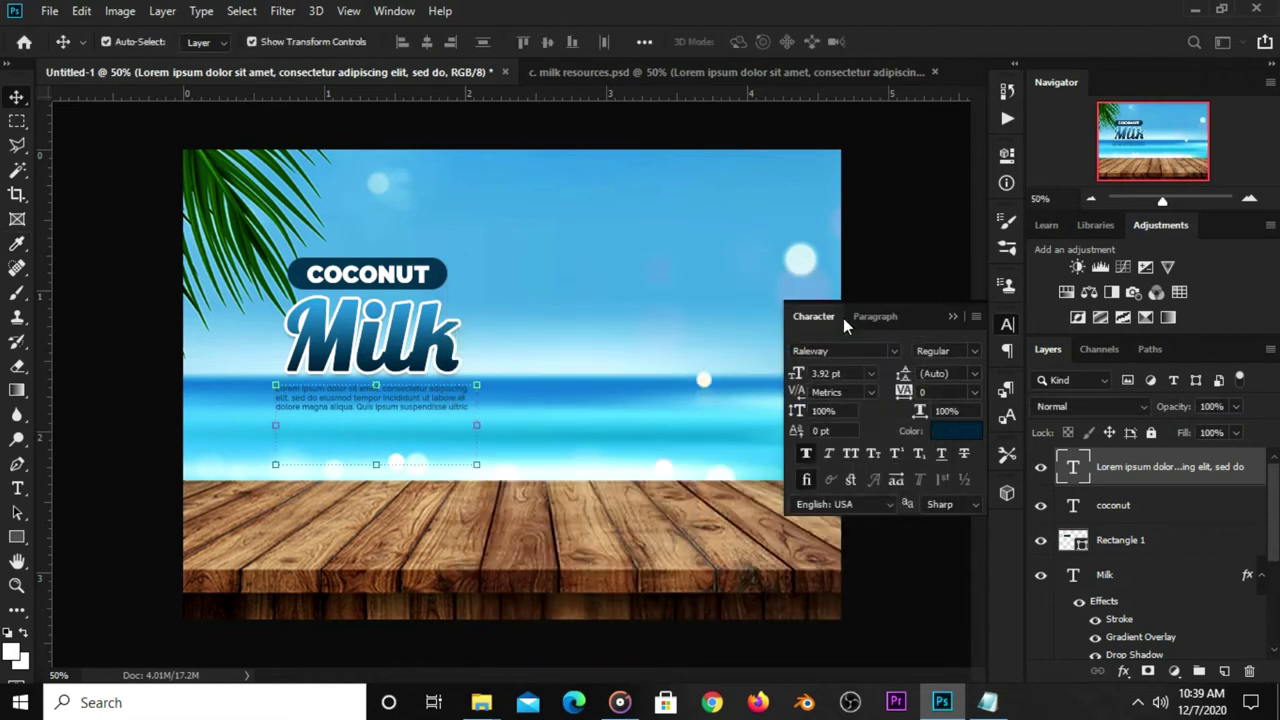
pyautogui.click(890, 232)
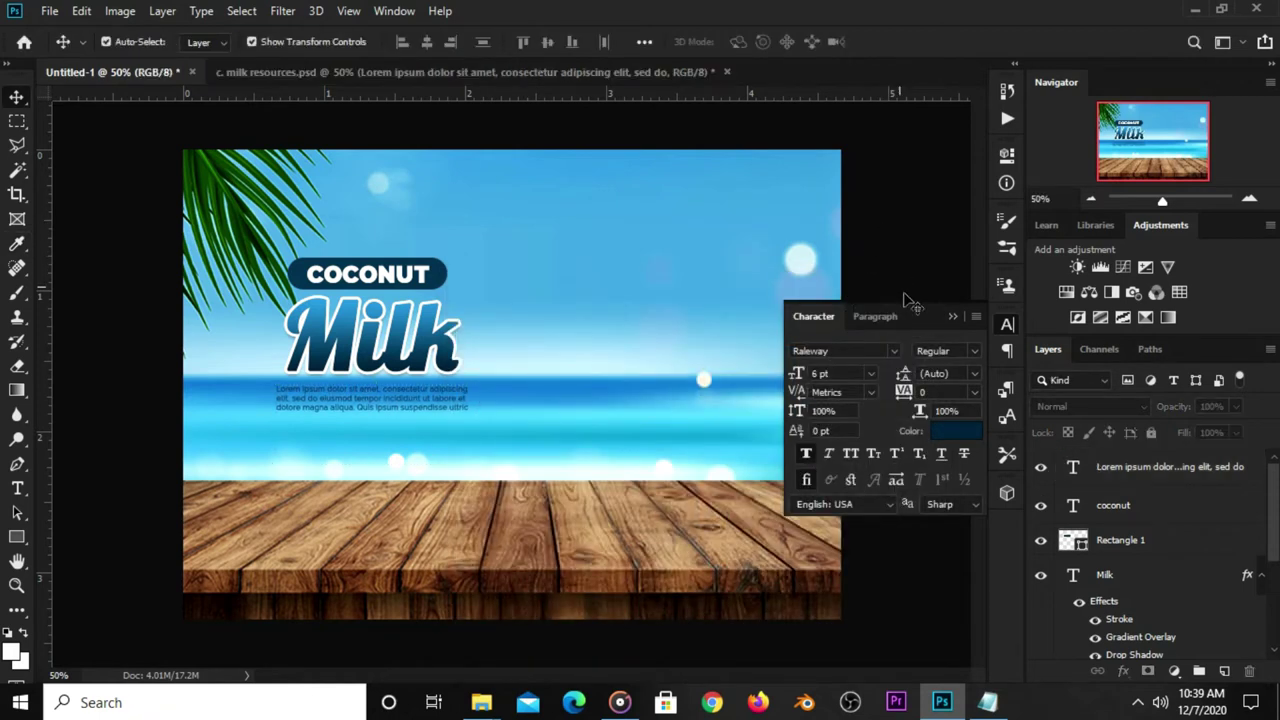
pyautogui.click(952, 317)
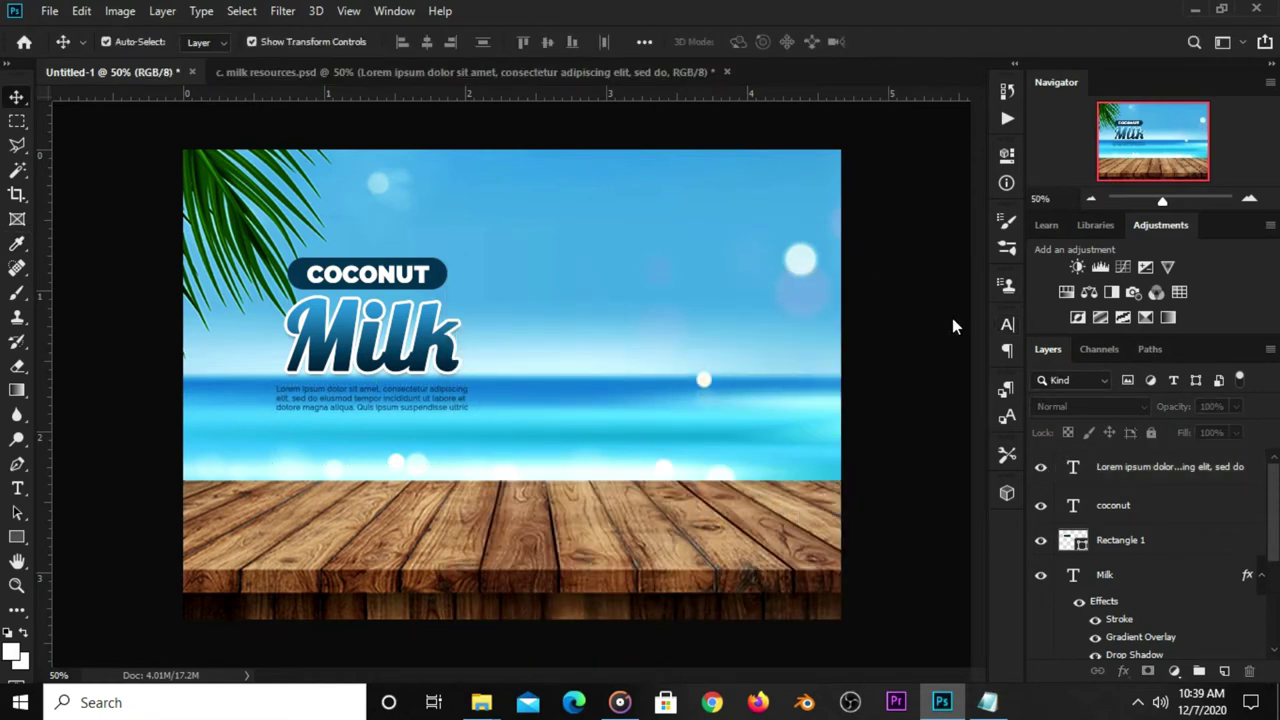
# Copy the line '100% Natural' from the notes
pyautogui.click(987, 702)
pyautogui.click(772, 345)
pyautogui.doubleClick(768, 344)
pyautogui.click(768, 344)
pyautogui.moveTo(768, 344); pyautogui.dragTo(596, 347)
pyautogui.rightClick(670, 348)
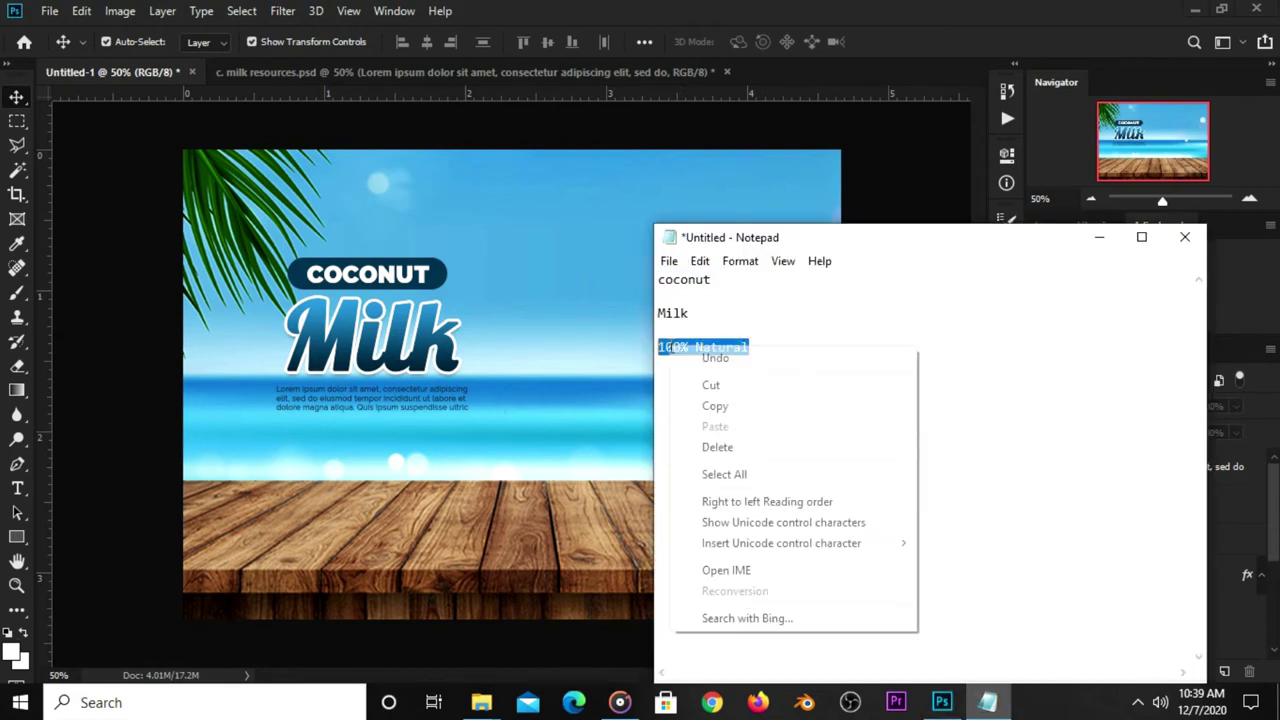
pyautogui.click(729, 407)
pyautogui.click(884, 162)
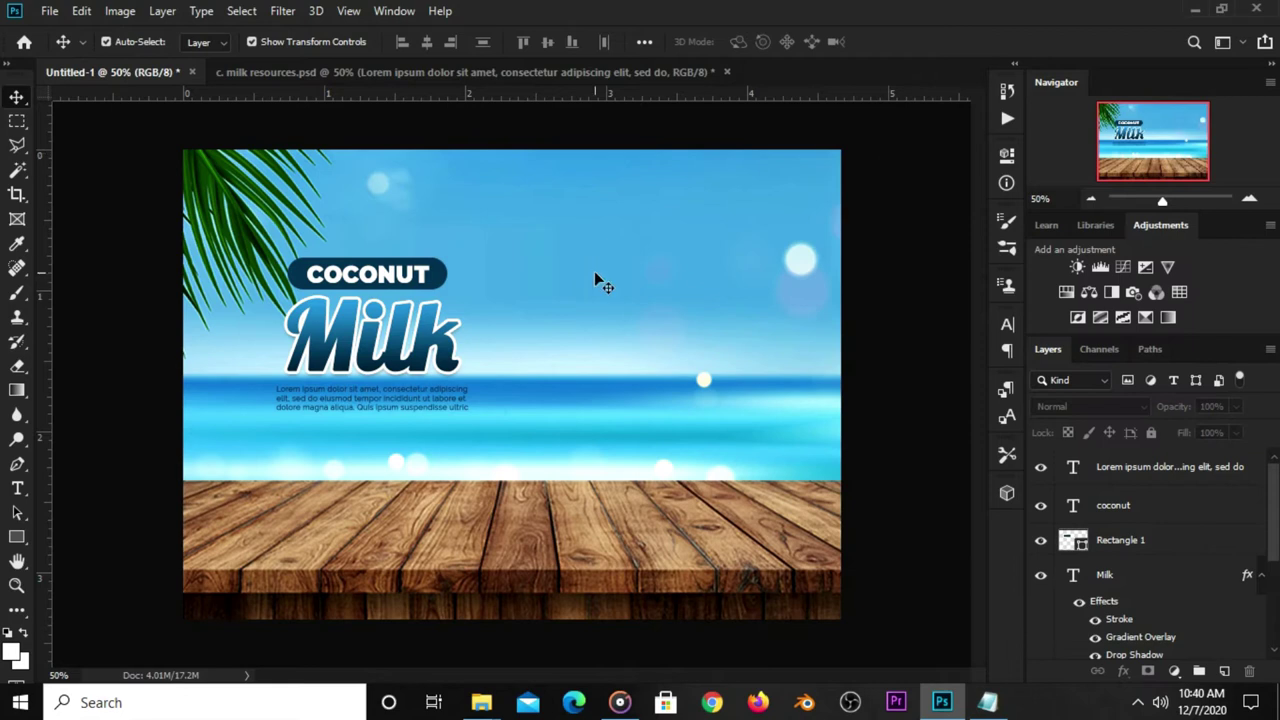
# Add a '100% Natural' text line below the Lorem ipsum paragraph
pyautogui.click(13, 497)
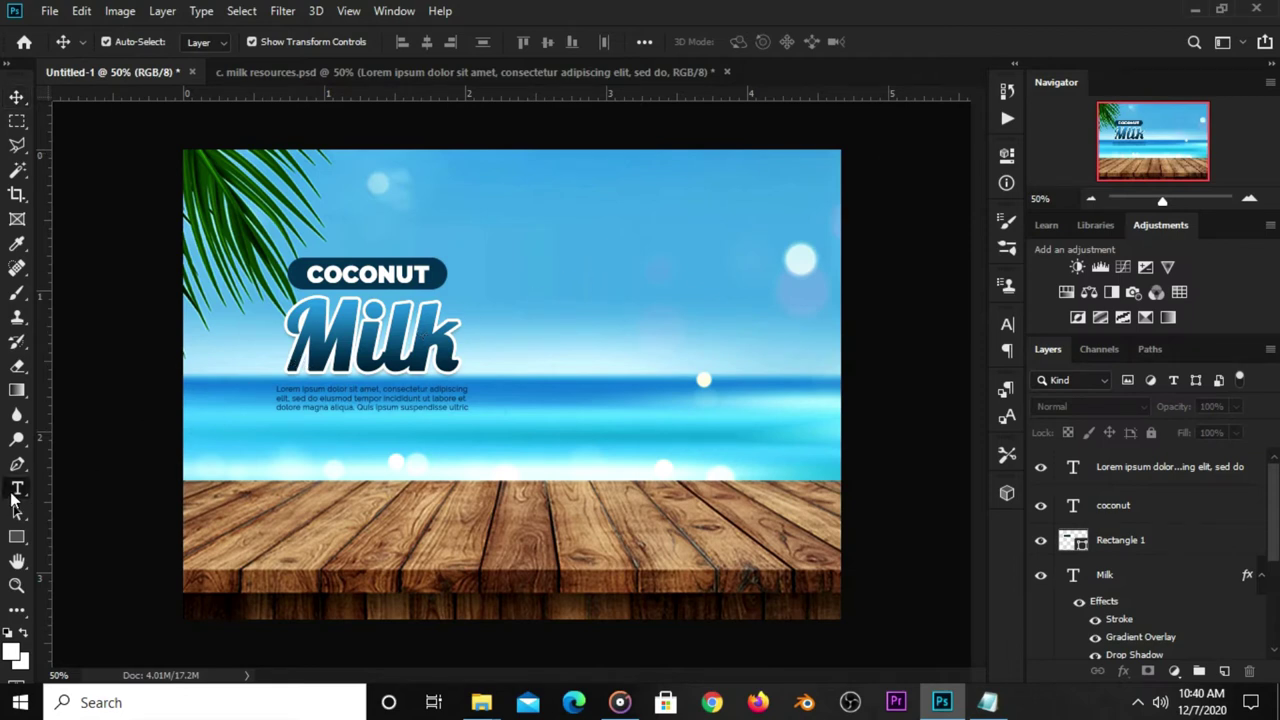
pyautogui.click(60, 490)
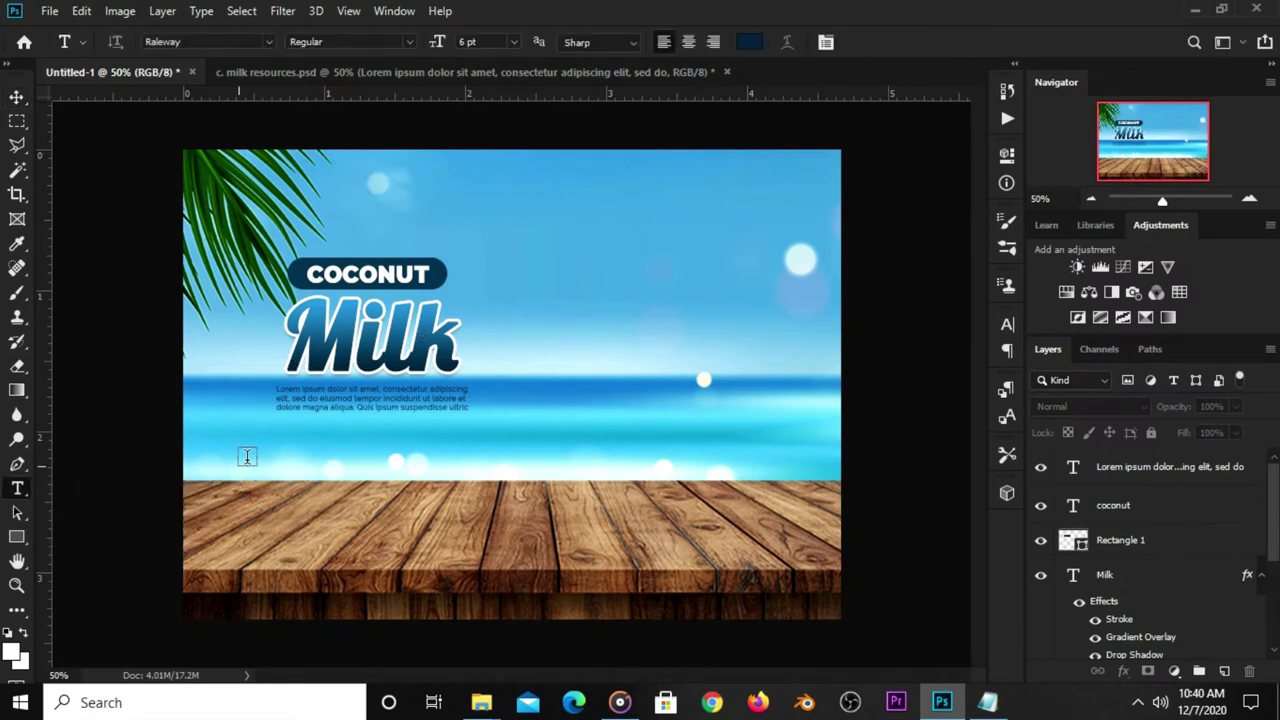
pyautogui.click(304, 435)
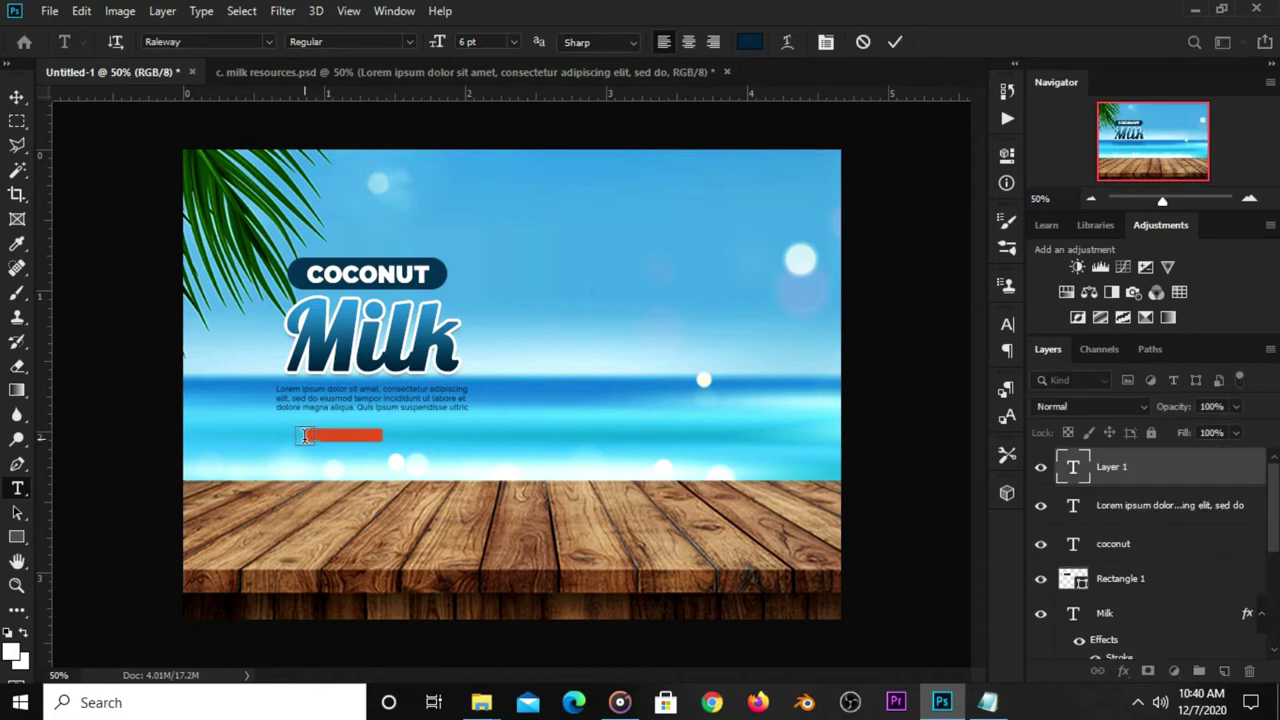
pyautogui.click(306, 432)
pyautogui.write('100% Natural')
pyautogui.hotkey('ctrl', 'Return')
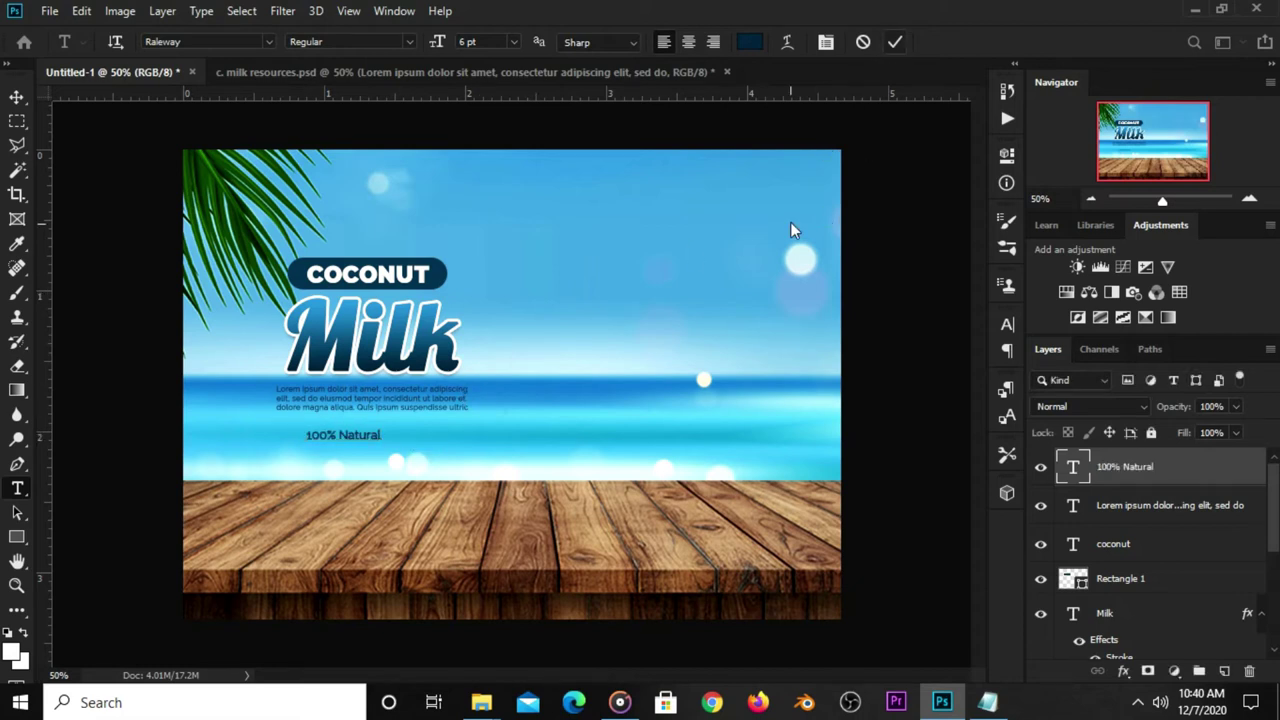
# Set '100% Natural' to Lobster 1.4 at 14 pt and nudge it down toward the table
pyautogui.press('v')
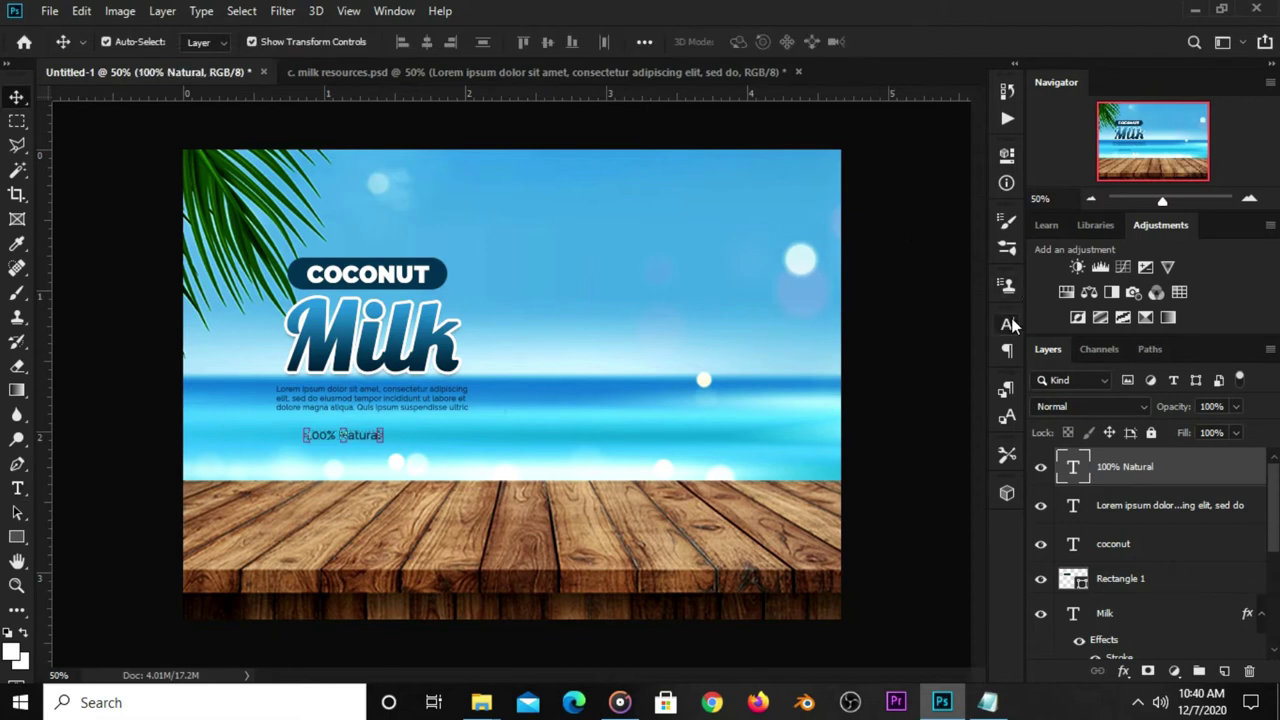
pyautogui.click(1008, 324)
pyautogui.click(896, 352)
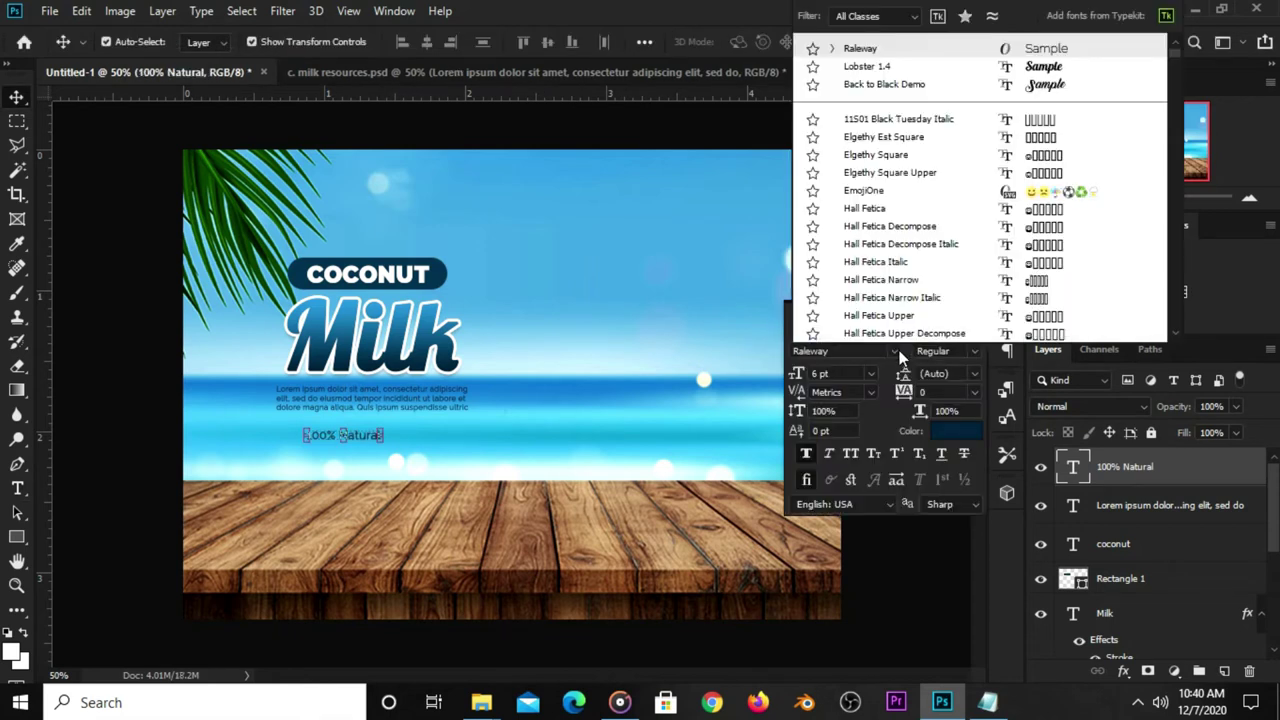
pyautogui.click(888, 68)
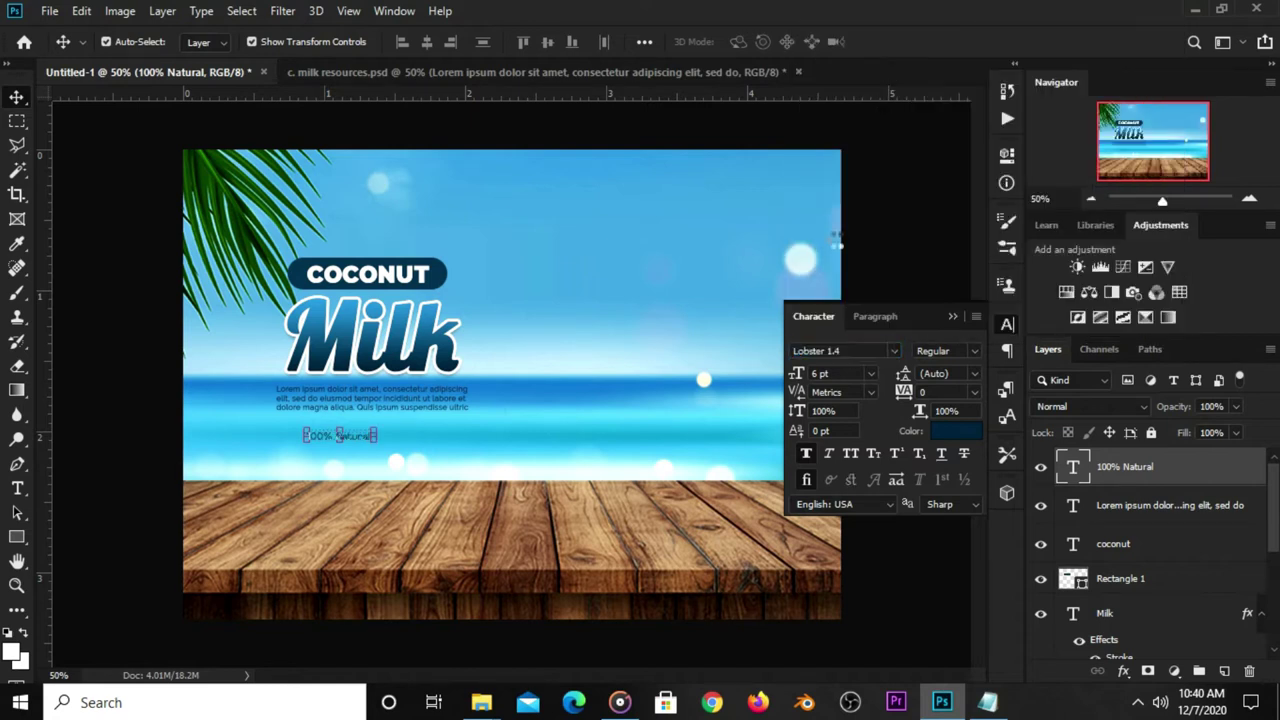
pyautogui.click(840, 373)
pyautogui.write('1')
pyautogui.press('Return')
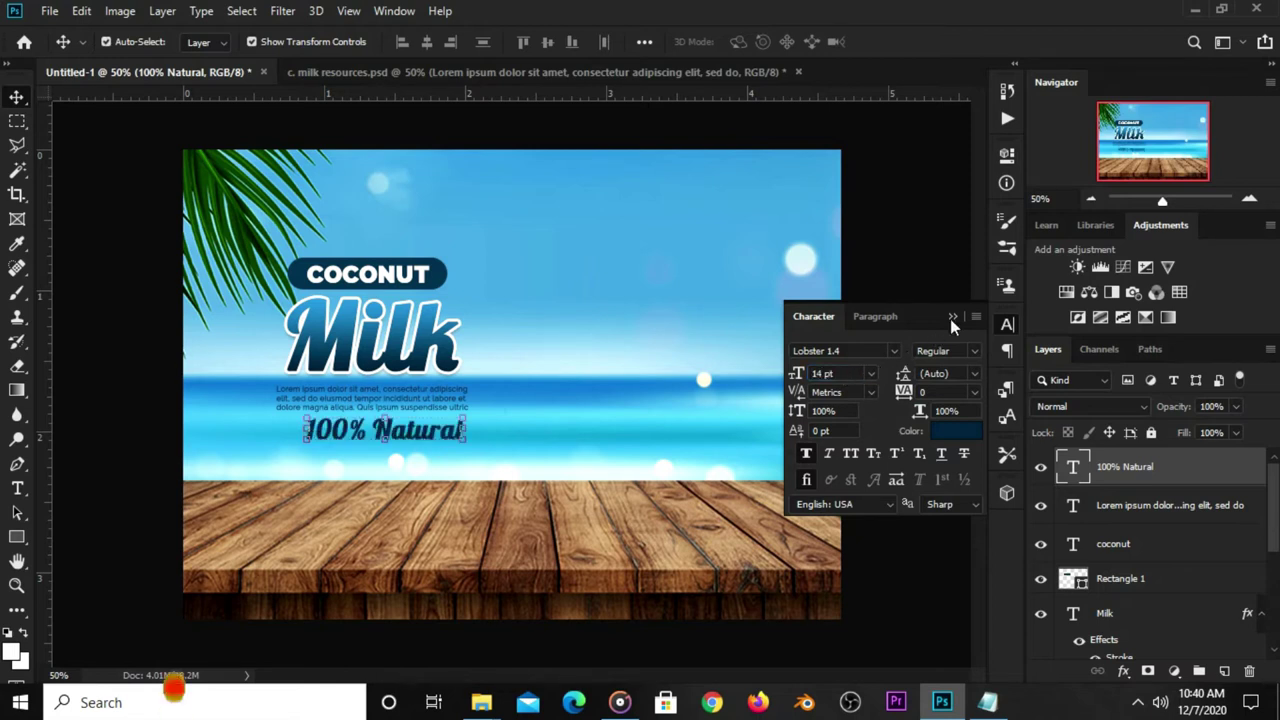
pyautogui.click(952, 316)
pyautogui.moveTo(434, 428); pyautogui.dragTo(393, 453)
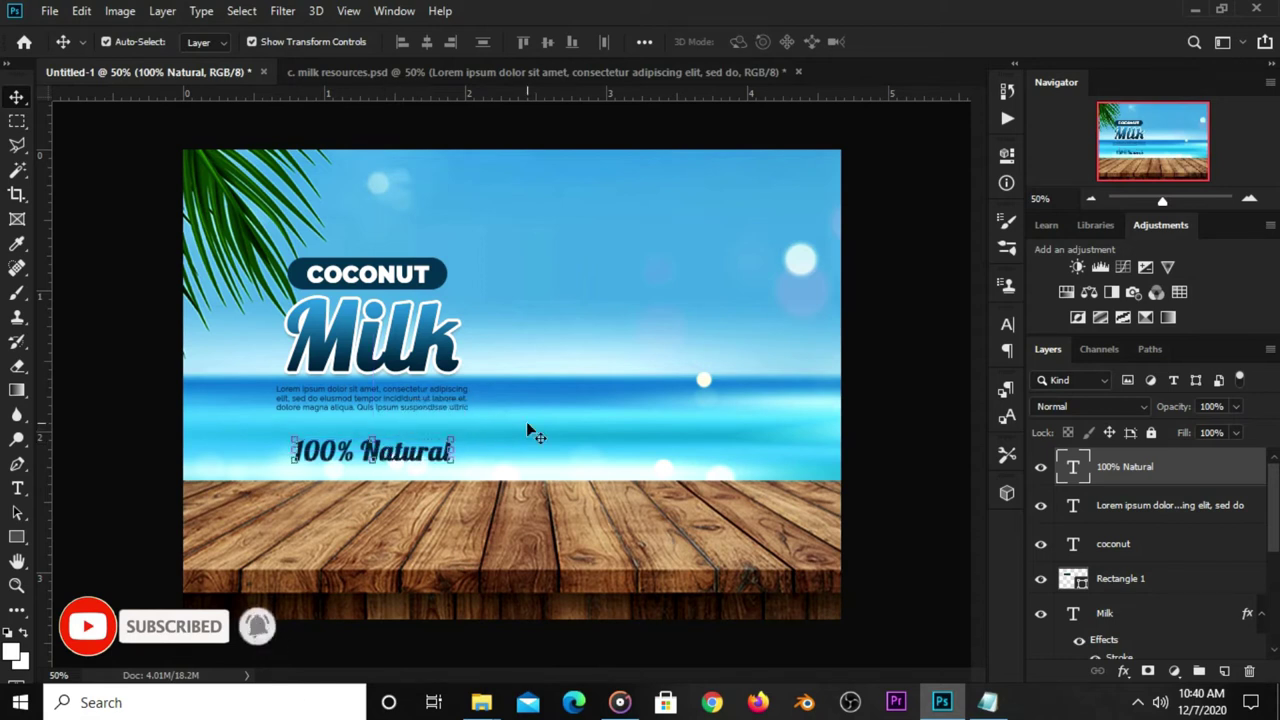
pyautogui.click(870, 420)
# Place the Silk carton from milk resources on the table's right side, scaled down
pyautogui.click(452, 76)
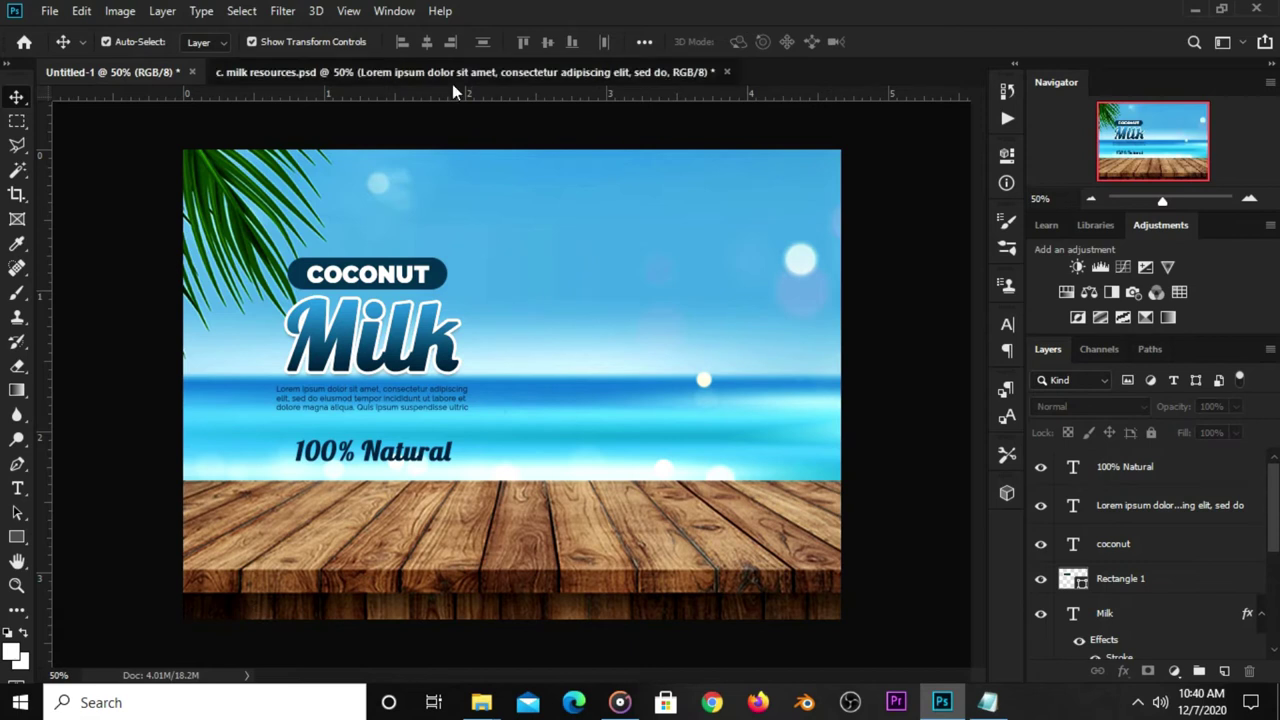
pyautogui.click(757, 470)
pyautogui.press('ctrl')
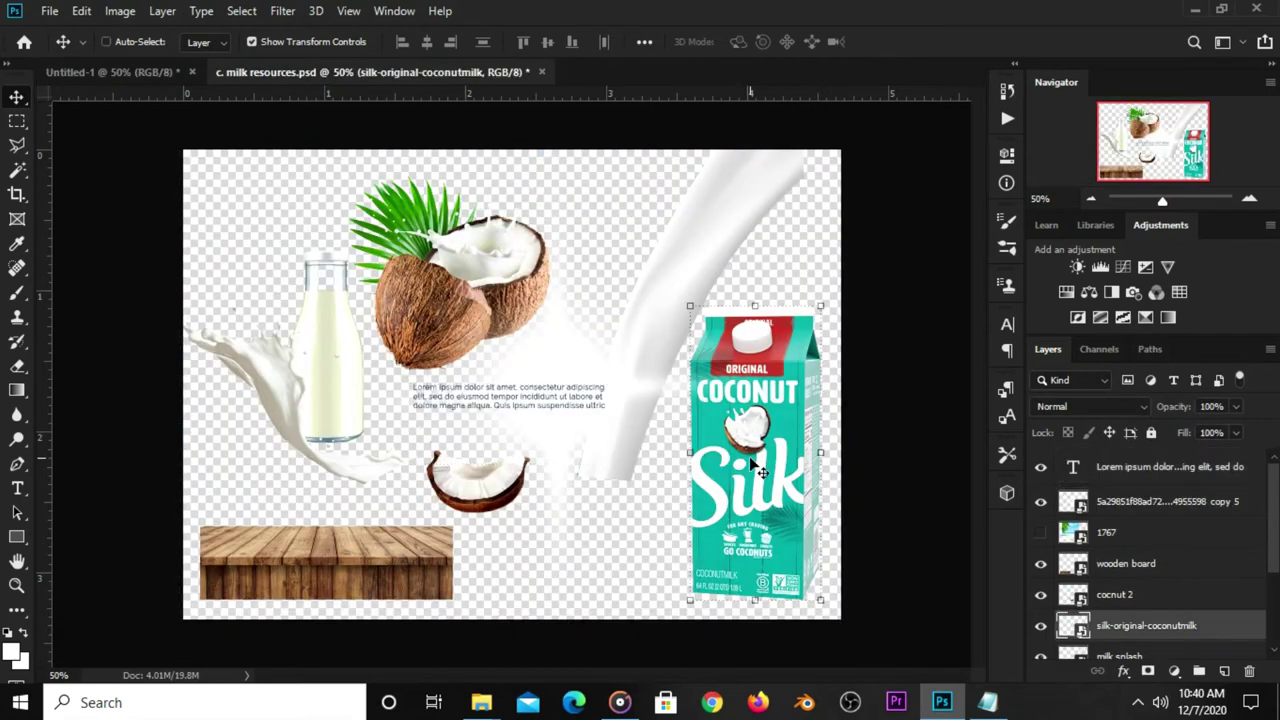
pyautogui.click(143, 72)
pyautogui.moveTo(622, 375)
pyautogui.mouseDown()
pyautogui.moveTo(743, 437)
pyautogui.moveTo(792, 437)
pyautogui.mouseUp()
pyautogui.hotkey('ctrl', 't')
pyautogui.moveTo(812, 259); pyautogui.dragTo(794, 306)
pyautogui.press('Return')
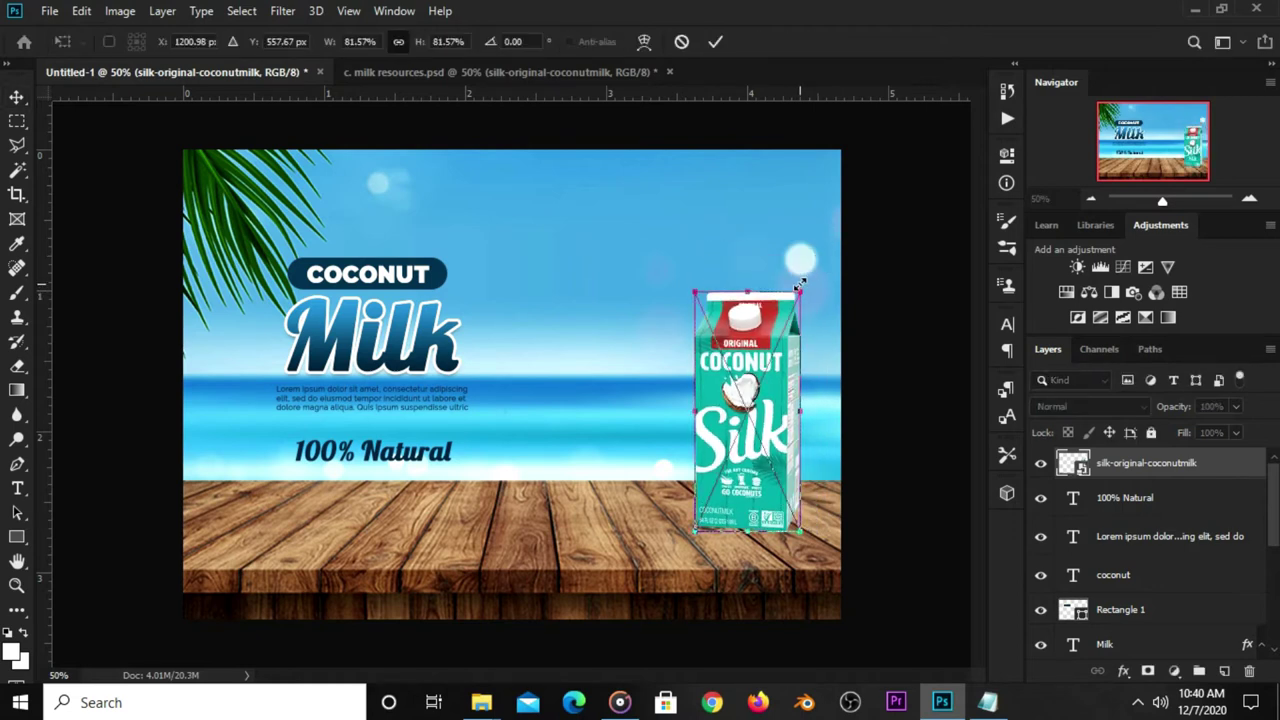
pyautogui.press('Return')
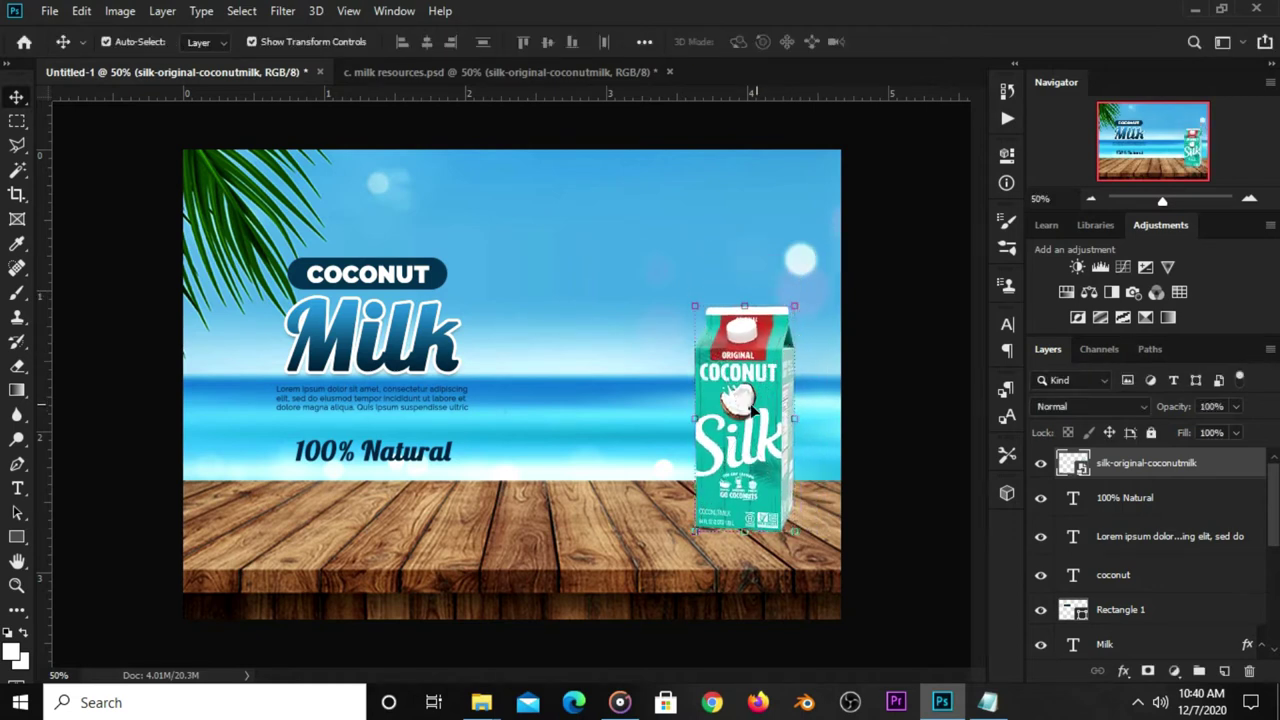
# Darken the carton with a Curves adjustment clipped to it
pyautogui.click(1176, 669)
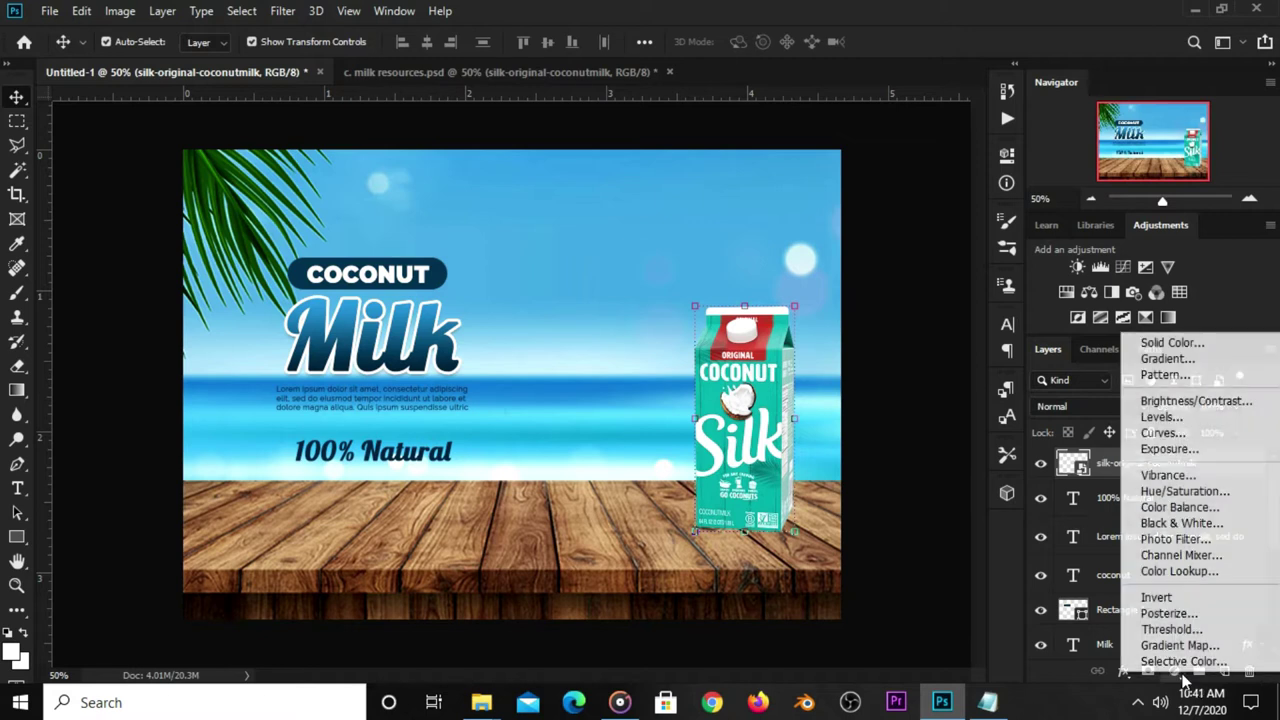
pyautogui.click(1157, 431)
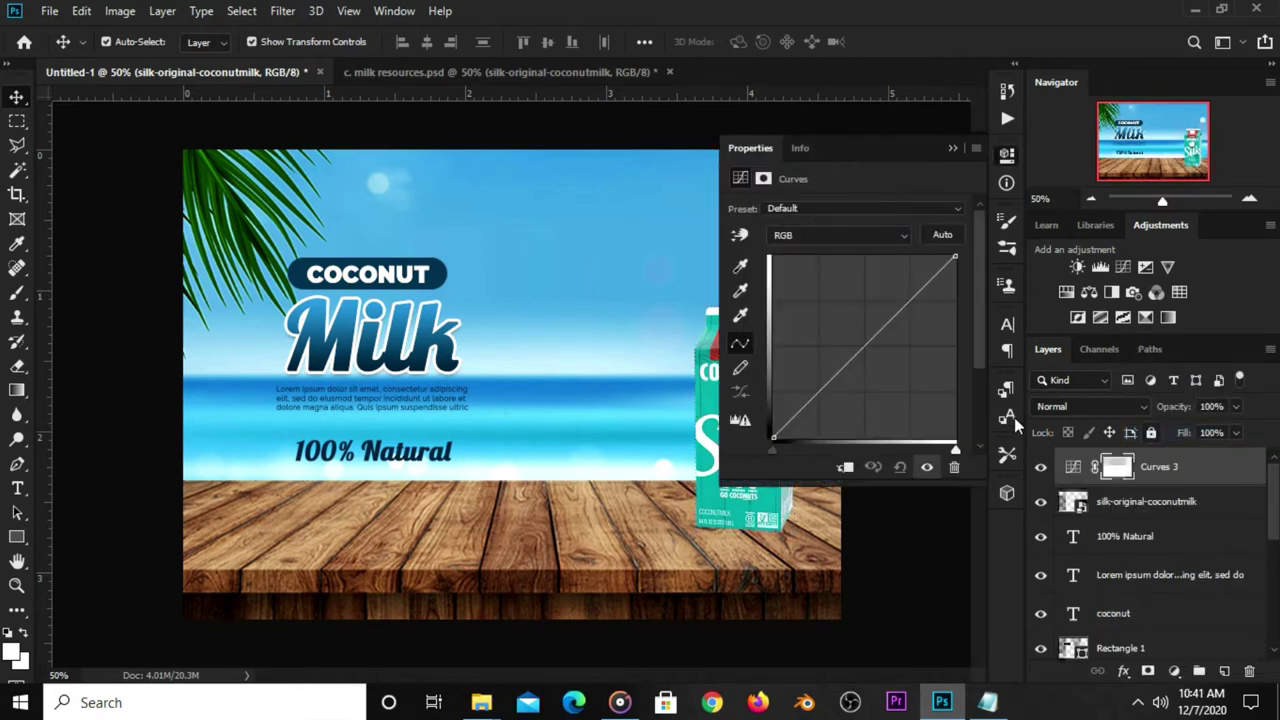
pyautogui.click(845, 468)
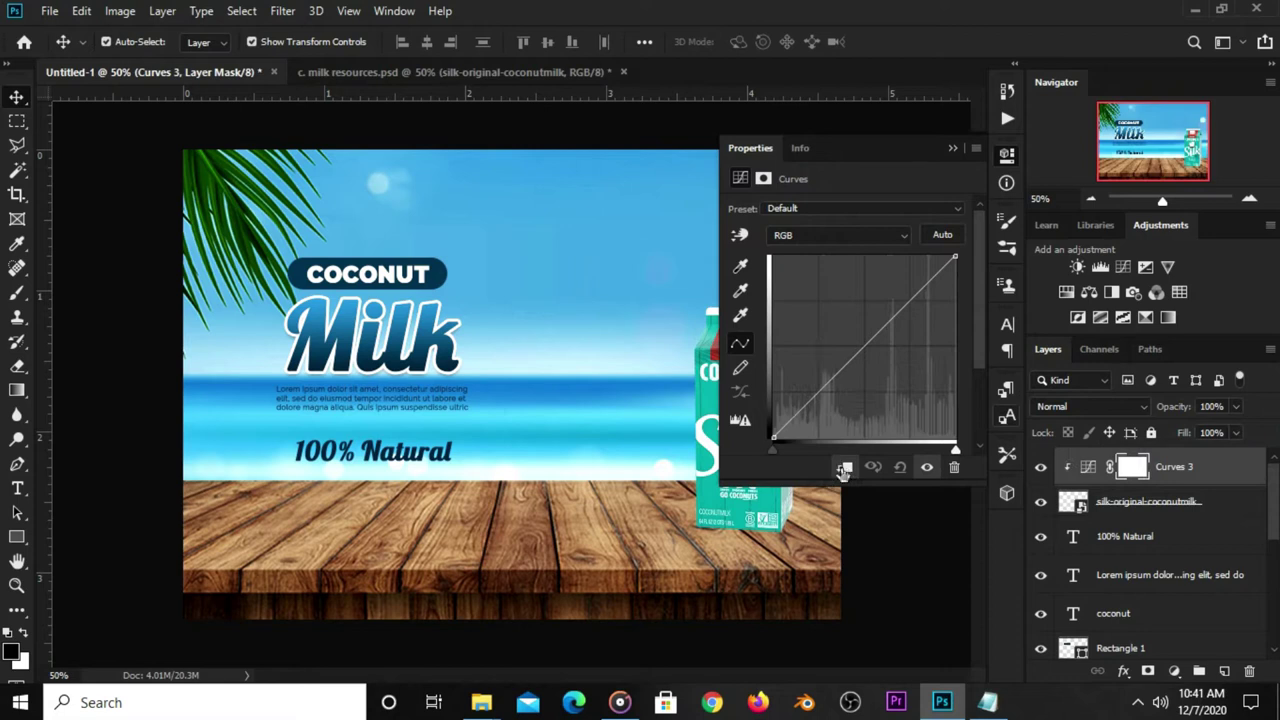
pyautogui.moveTo(841, 362); pyautogui.dragTo(861, 375)
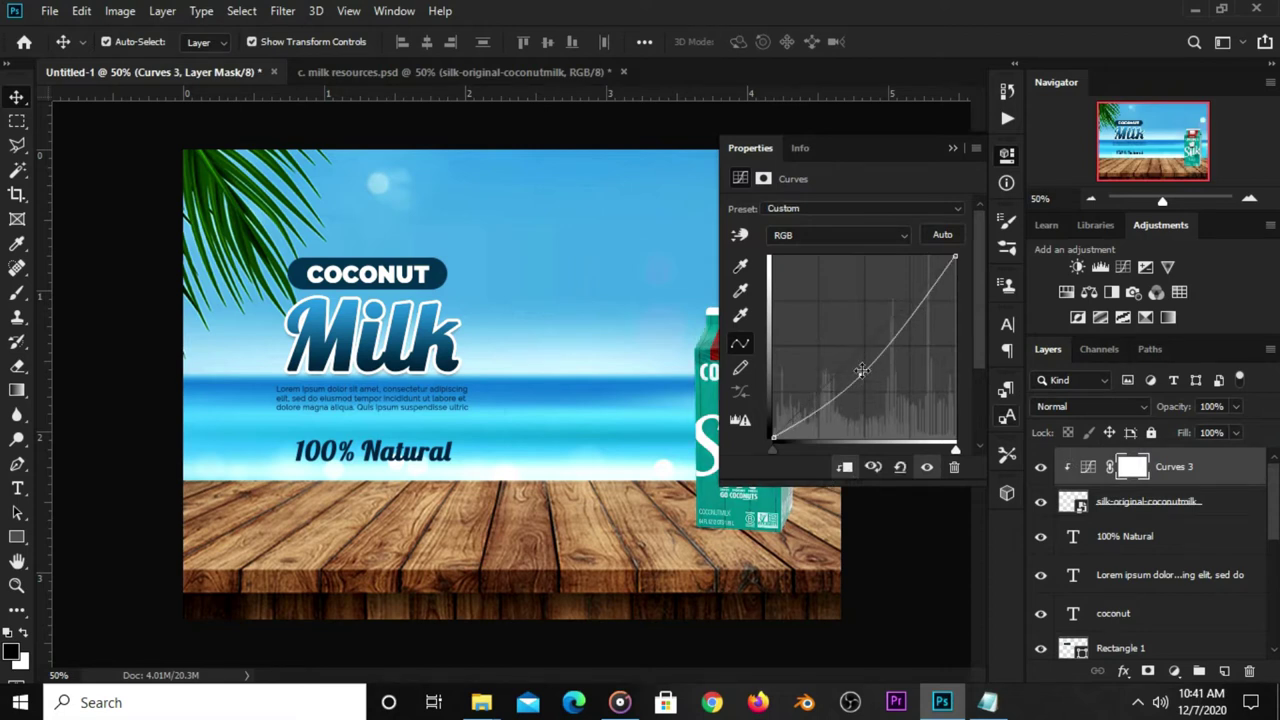
pyautogui.click(952, 149)
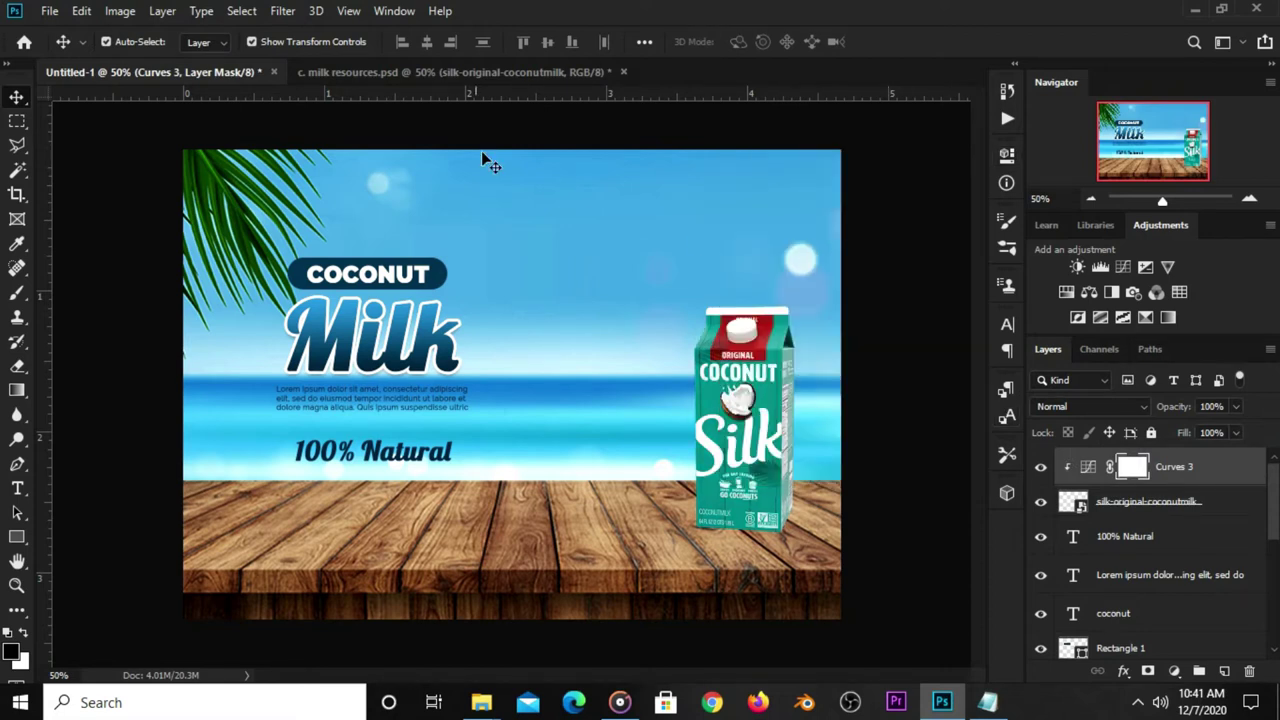
pyautogui.click(428, 72)
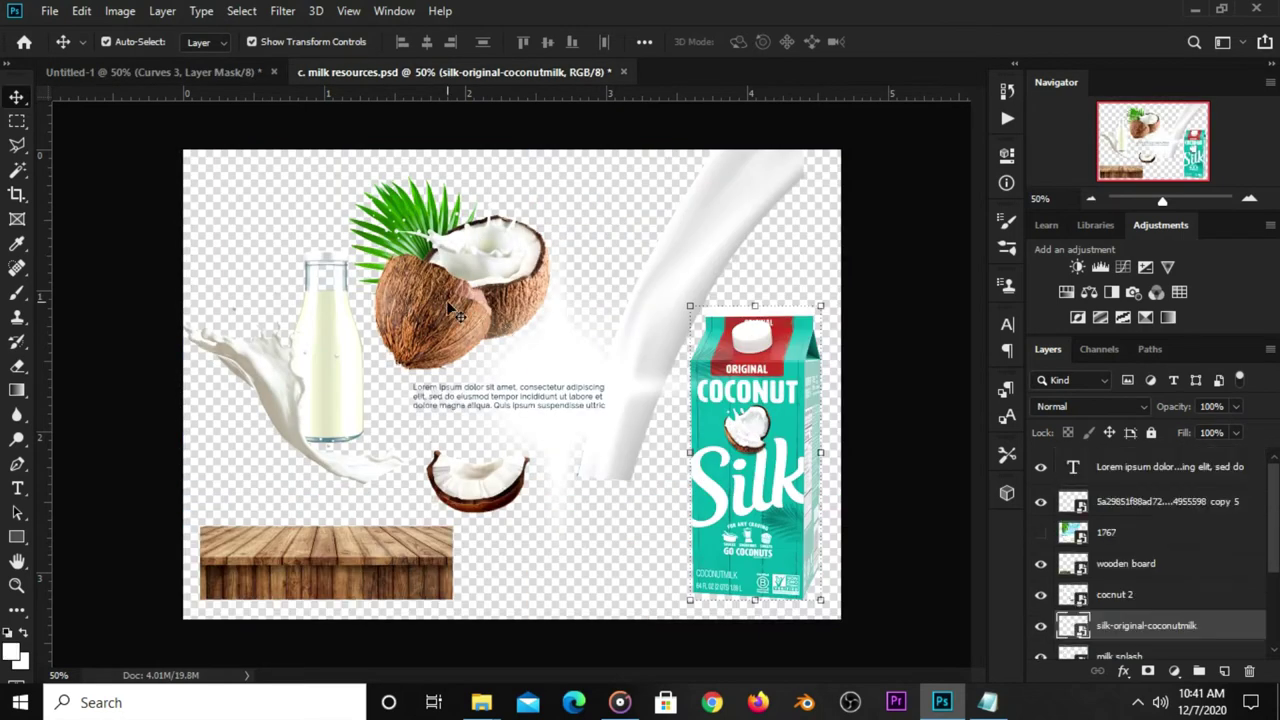
# Place the halved coconut with palm leaves beside the carton, scaled down onto the table
pyautogui.click(455, 313)
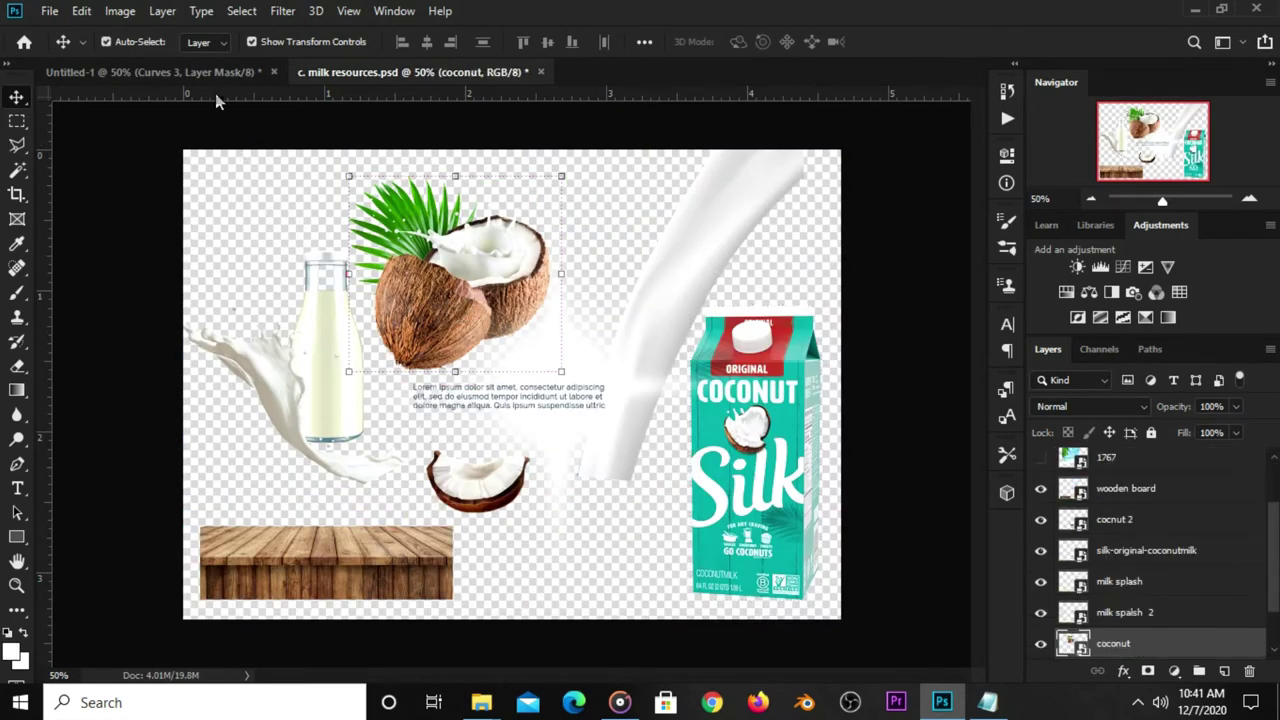
pyautogui.click(225, 74)
pyautogui.moveTo(523, 343); pyautogui.dragTo(690, 368)
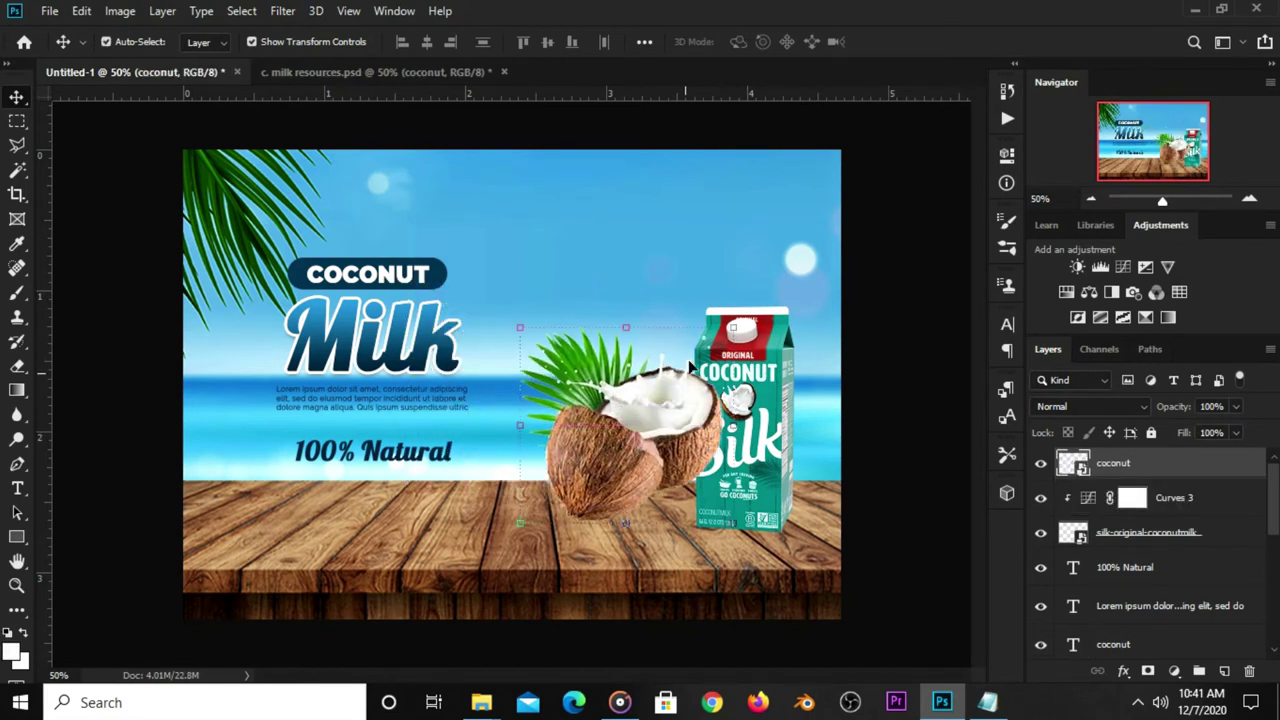
pyautogui.hotkey('ctrl', 't')
pyautogui.moveTo(730, 327)
pyautogui.mouseDown()
pyautogui.moveTo(630, 440)
pyautogui.moveTo(655, 468)
pyautogui.mouseUp()
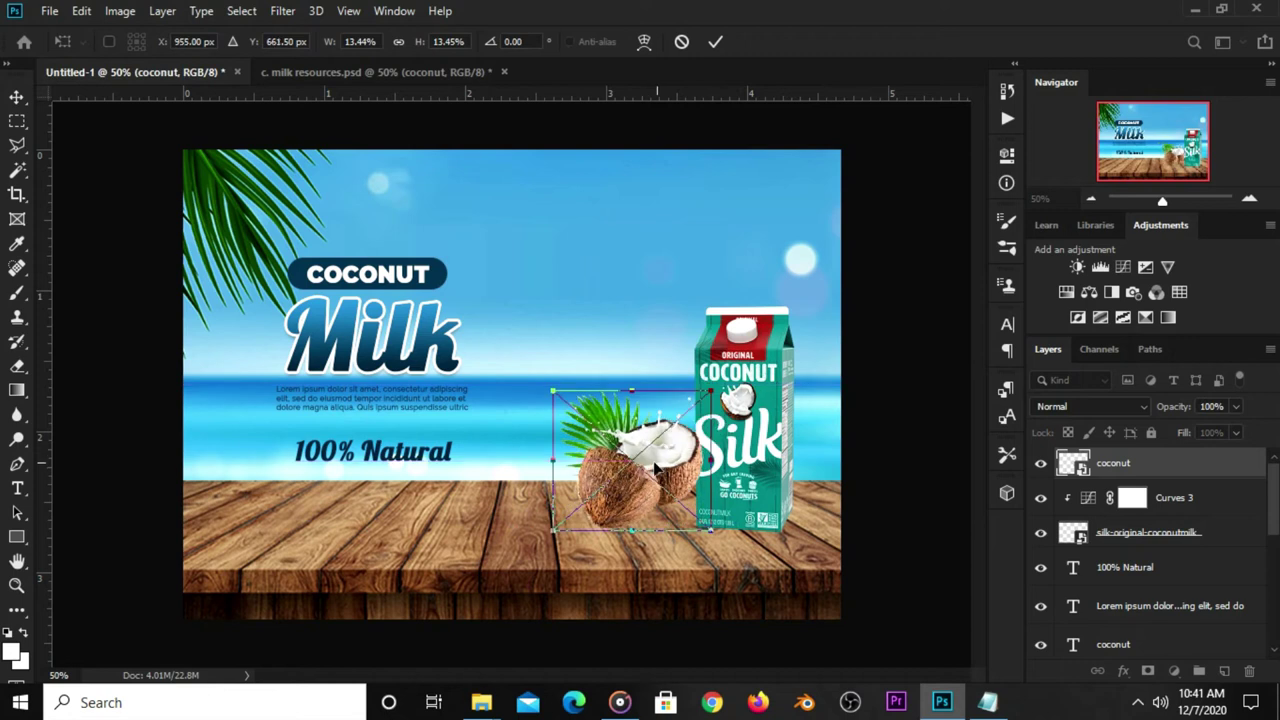
pyautogui.press('Return')
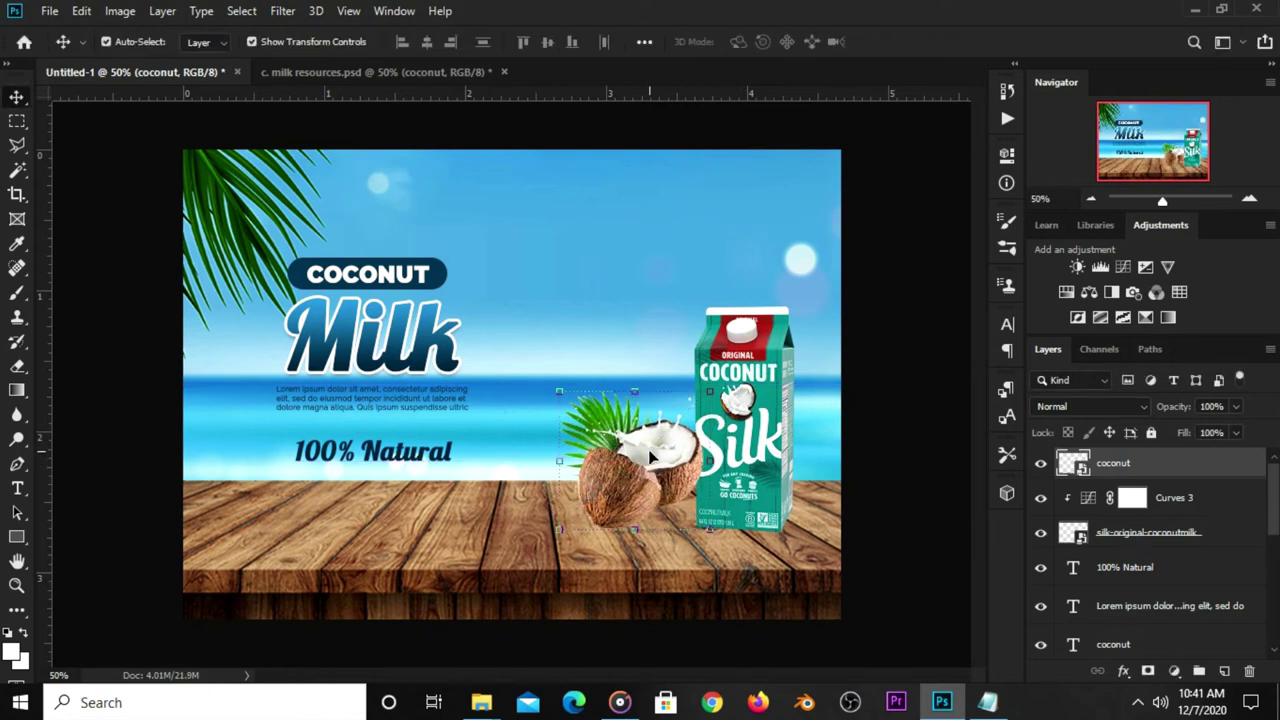
pyautogui.click(1040, 464)
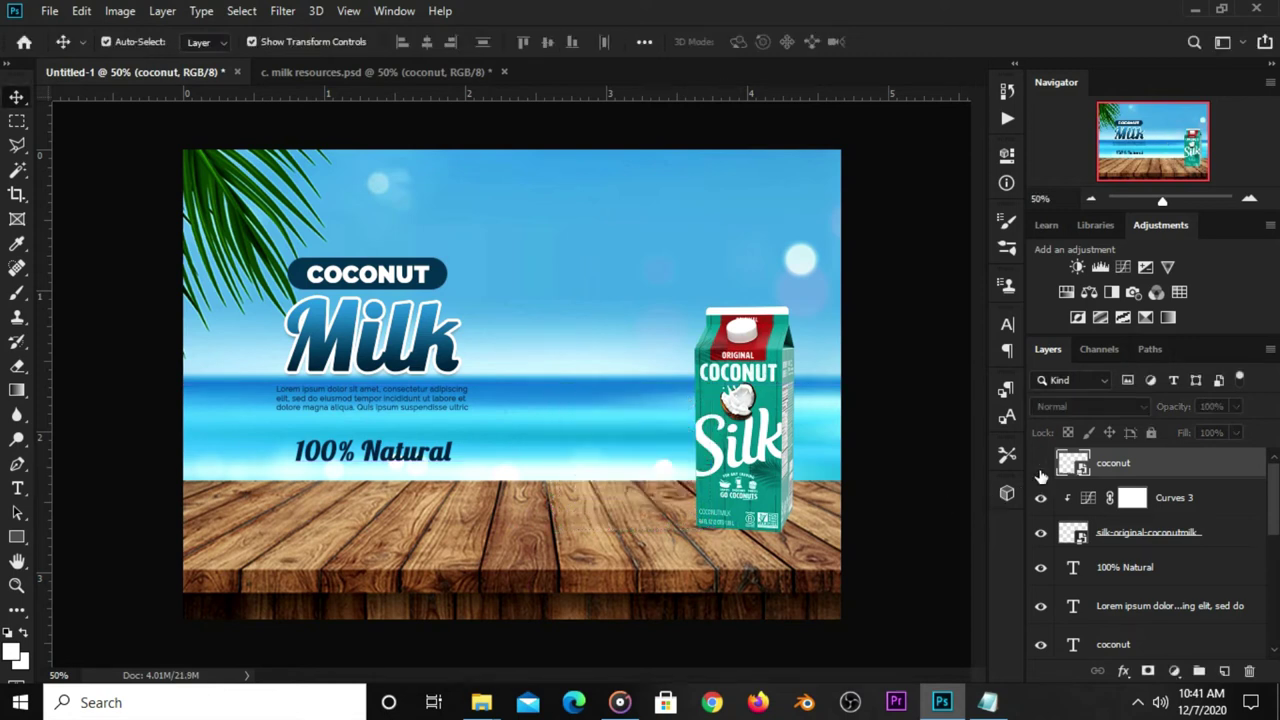
pyautogui.click(1040, 464)
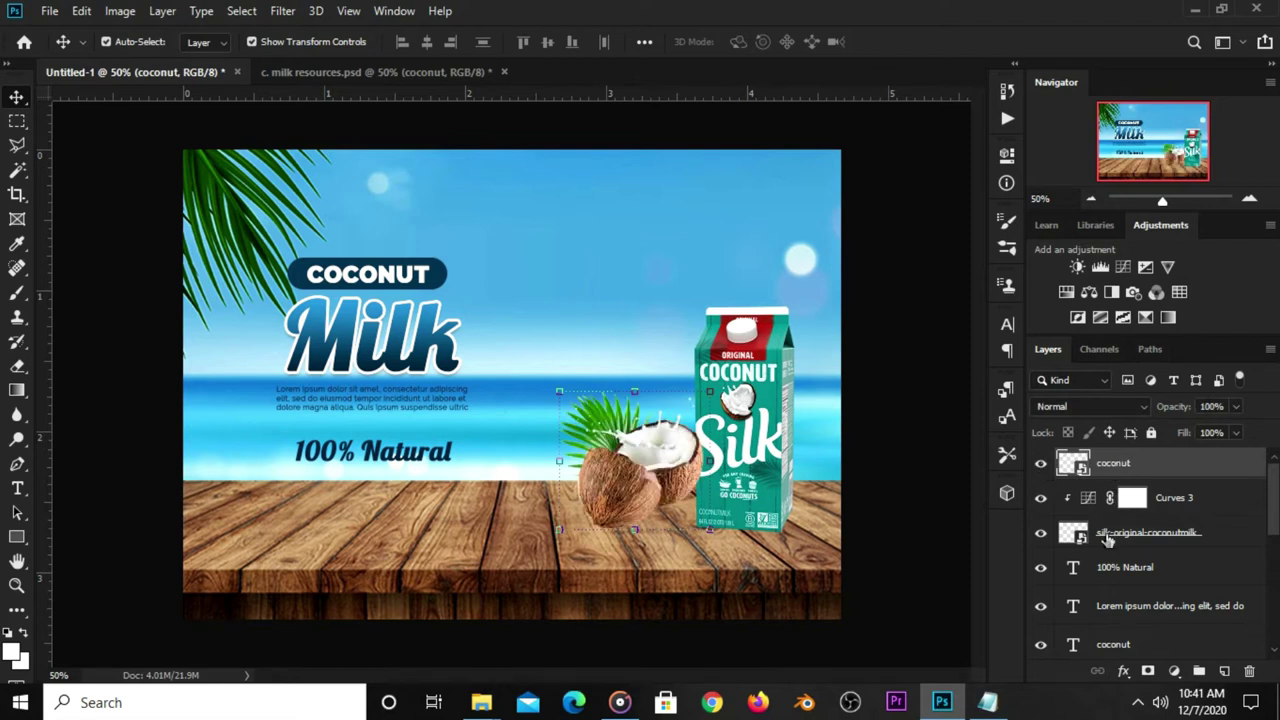
# Darken the coconut with a Curves adjustment clipped to it
pyautogui.click(1172, 671)
pyautogui.click(1165, 425)
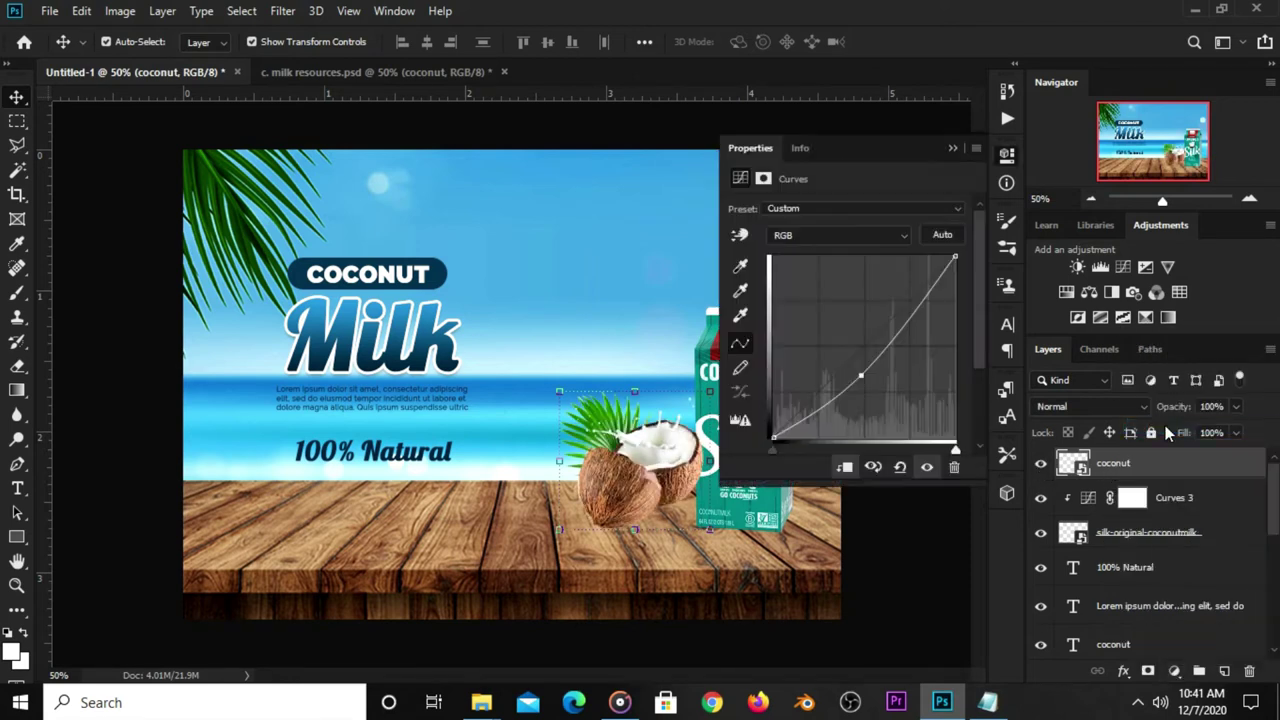
pyautogui.click(845, 468)
pyautogui.moveTo(859, 356); pyautogui.dragTo(857, 375)
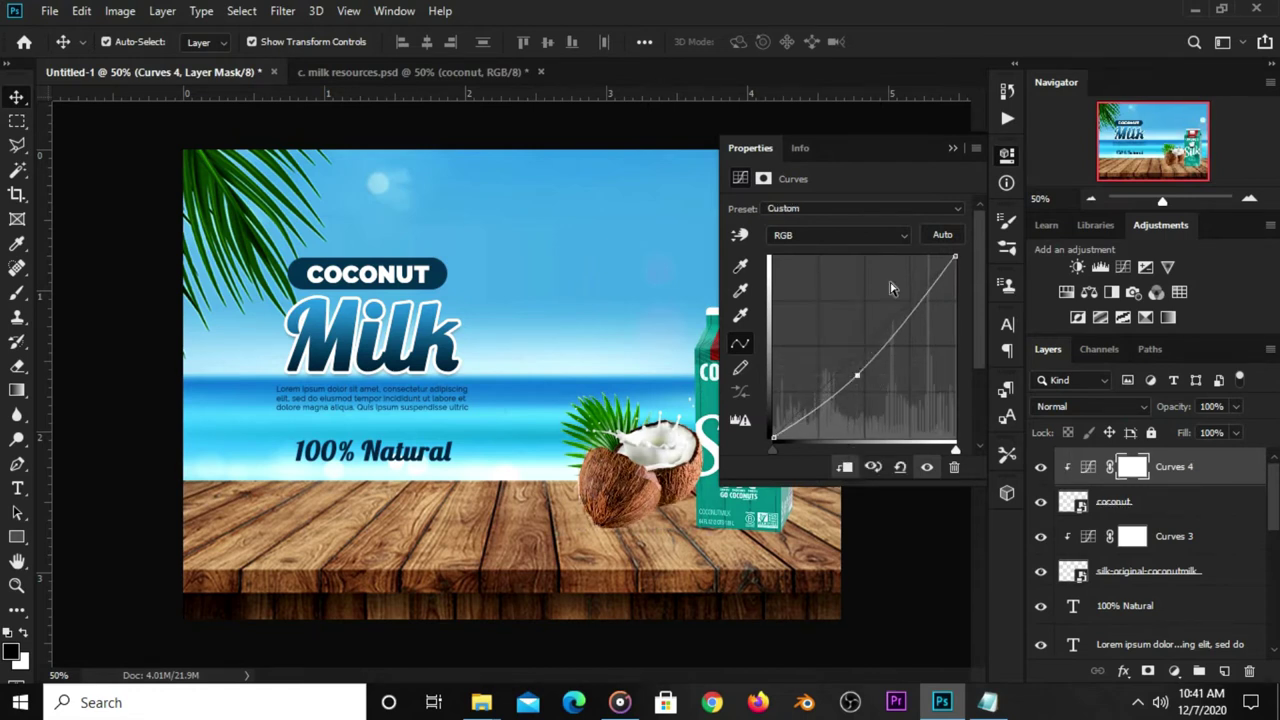
pyautogui.click(953, 150)
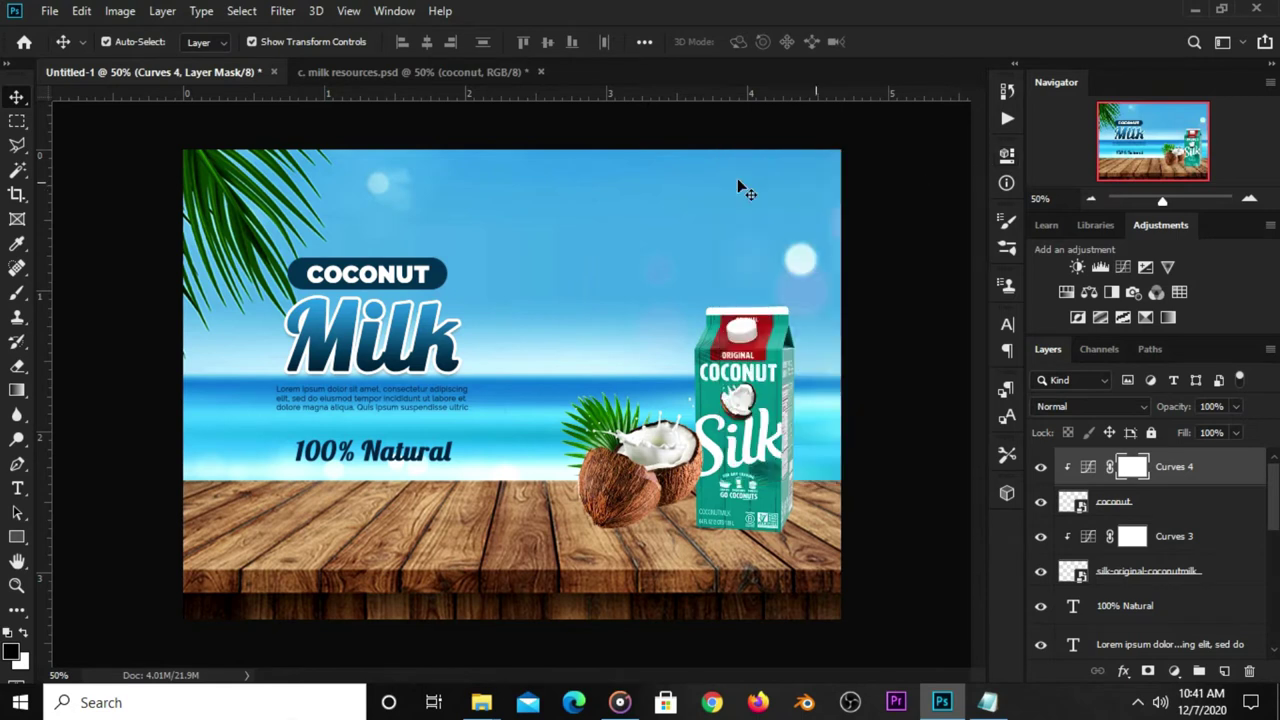
pyautogui.click(377, 72)
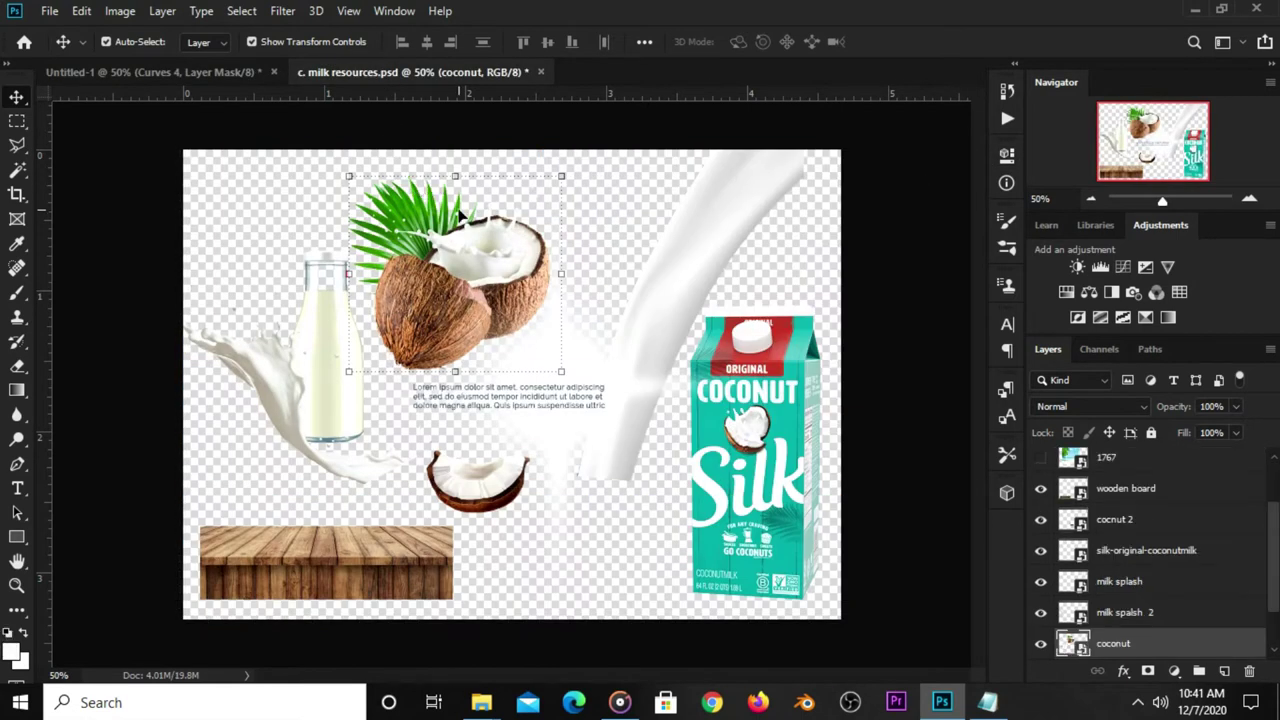
# Bring the milk bottle into the poster behind the coconuts, moved left beside them
pyautogui.click(322, 342)
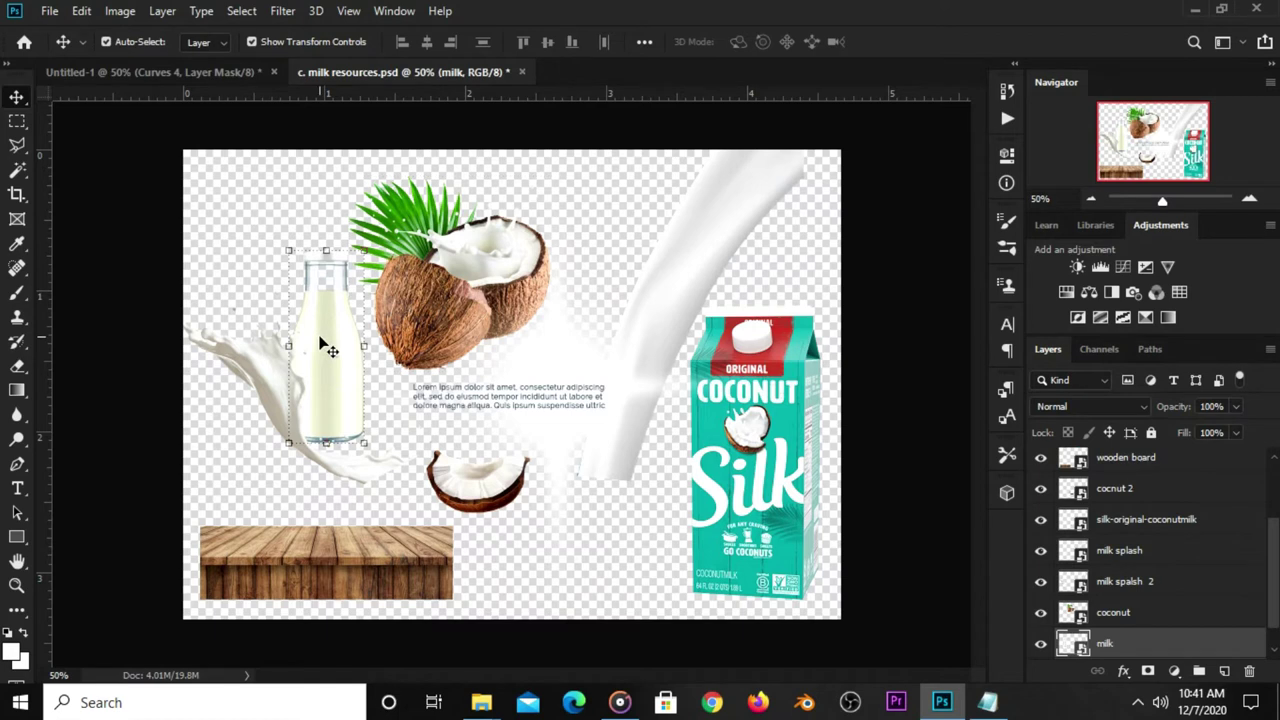
pyautogui.moveTo(322, 345)
pyautogui.mouseDown()
pyautogui.moveTo(427, 276)
pyautogui.moveTo(507, 428)
pyautogui.moveTo(591, 441)
pyautogui.mouseUp()
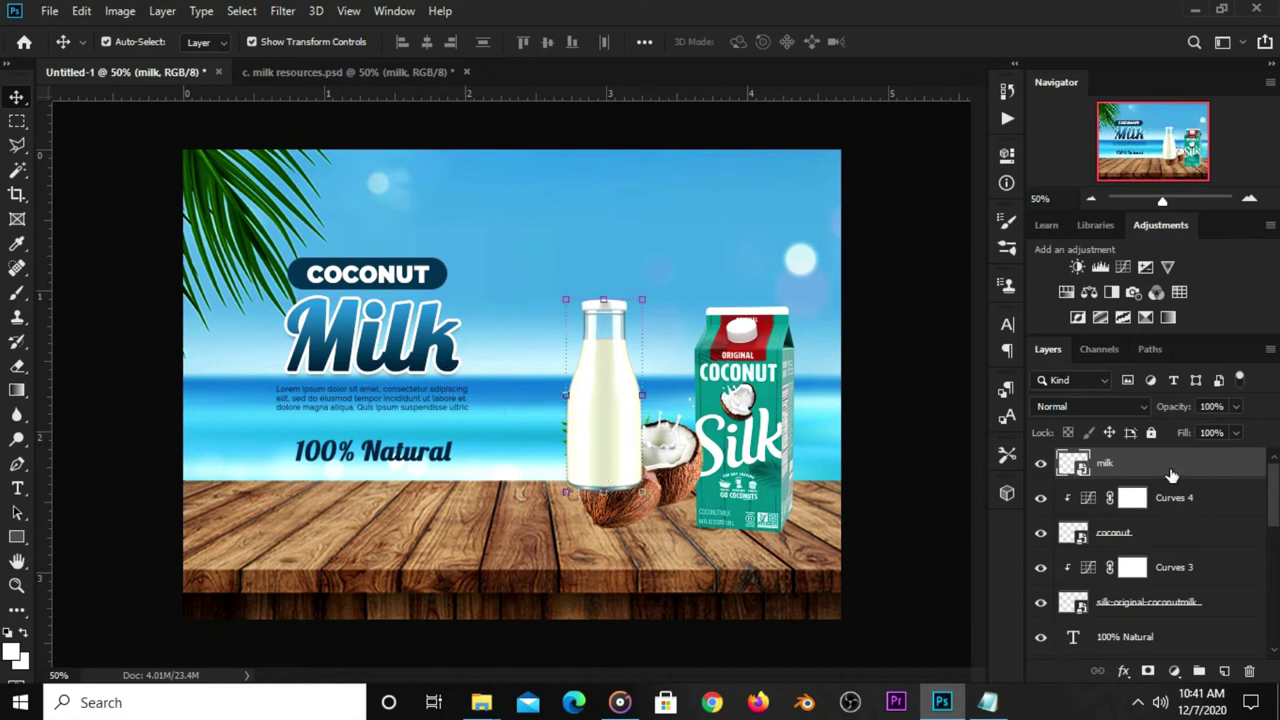
pyautogui.moveTo(1172, 475); pyautogui.dragTo(1165, 537)
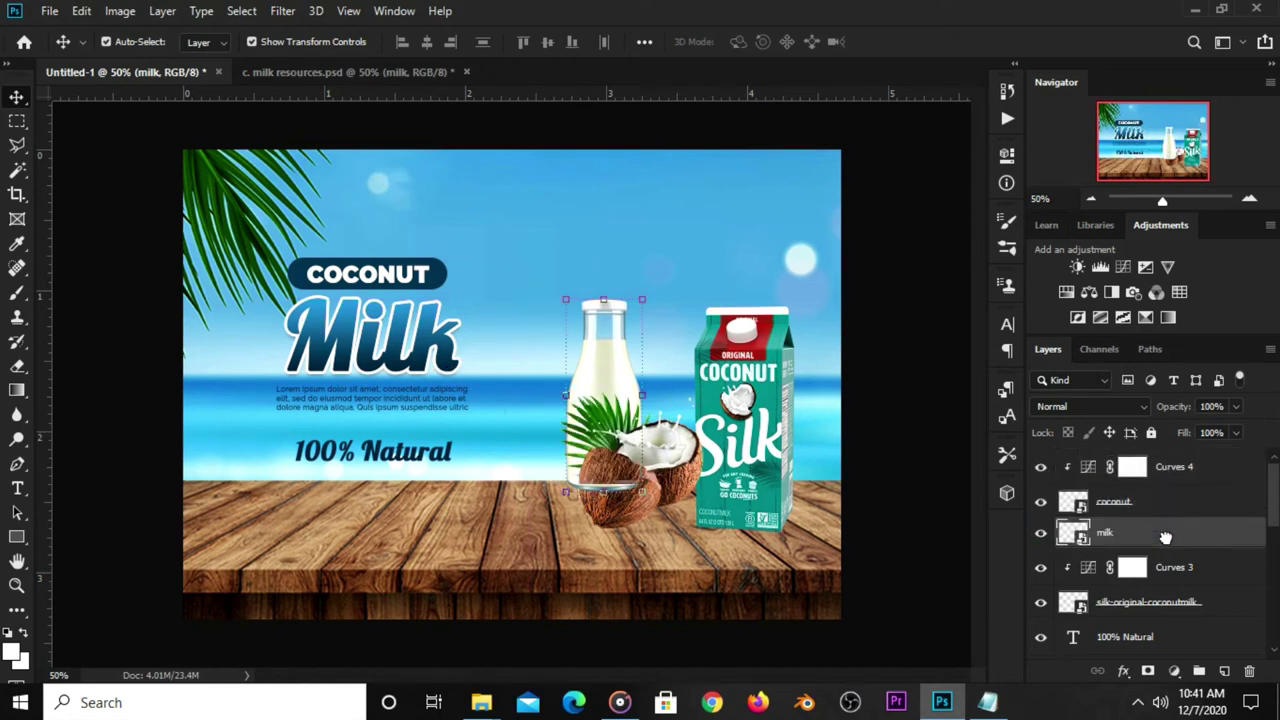
pyautogui.click(587, 405)
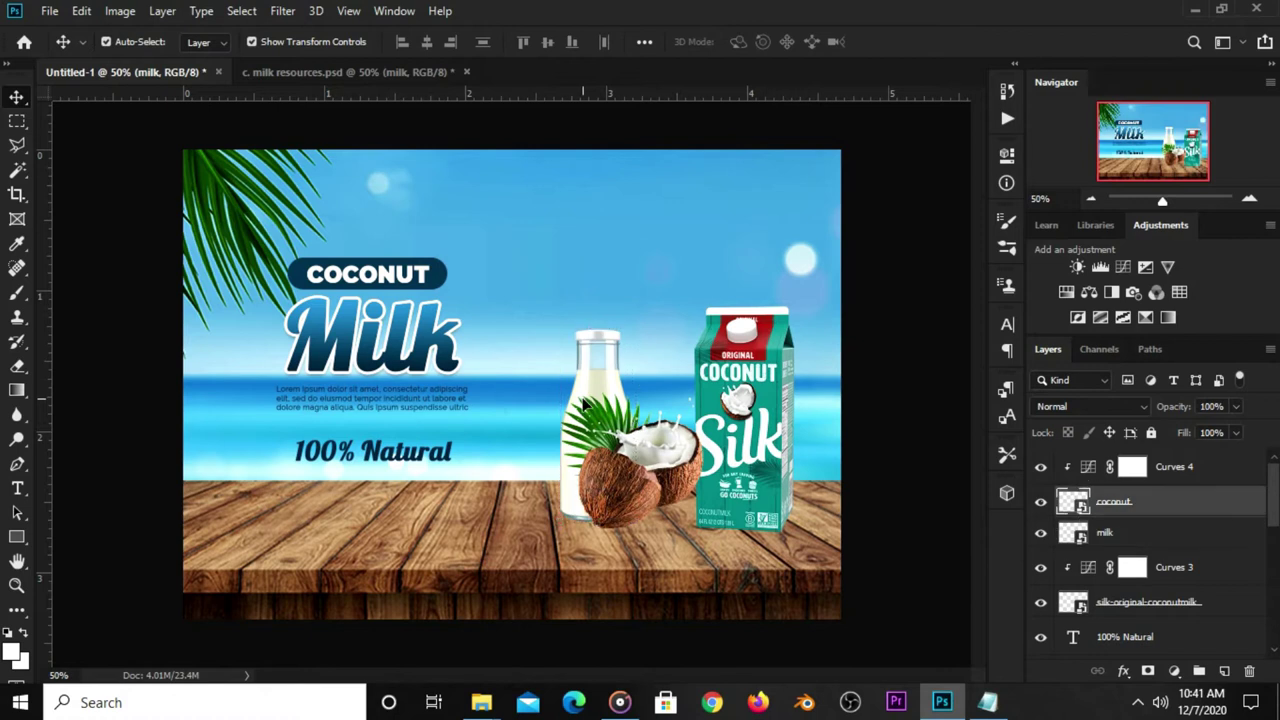
pyautogui.moveTo(605, 370); pyautogui.dragTo(571, 372)
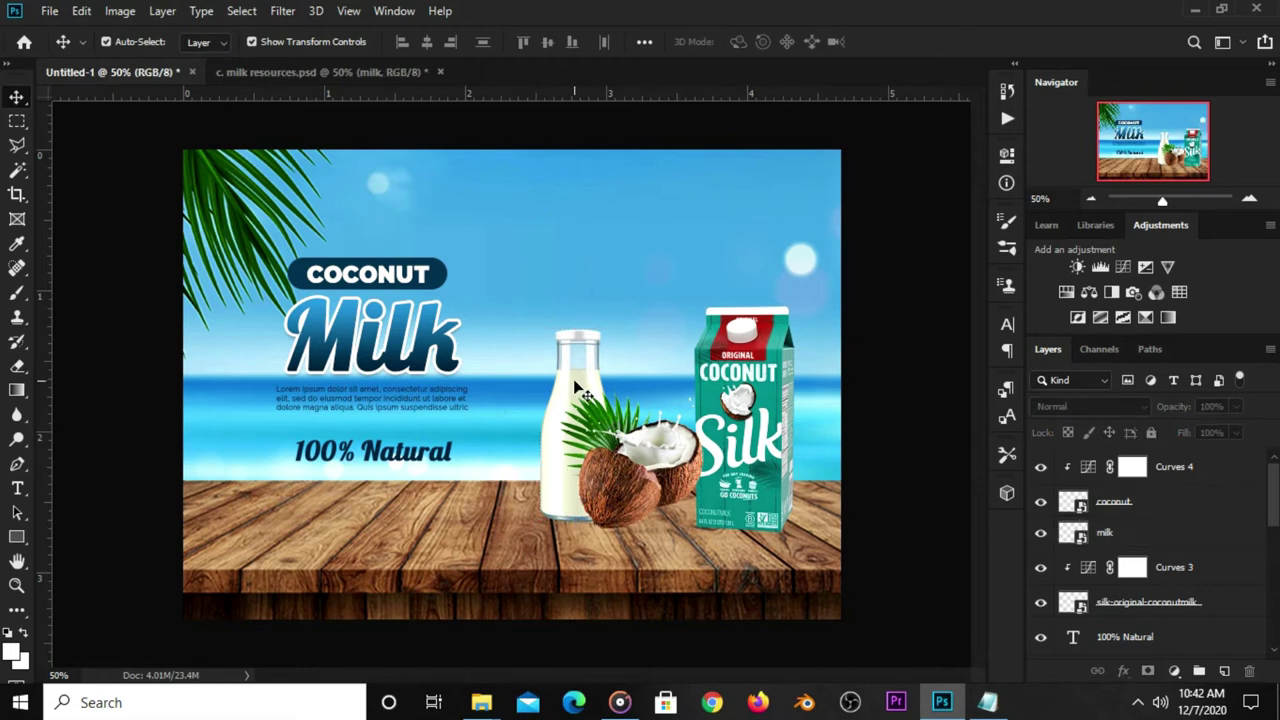
# Nudge the Silk carton up slightly and the bottle down one pixel
pyautogui.click(743, 471)
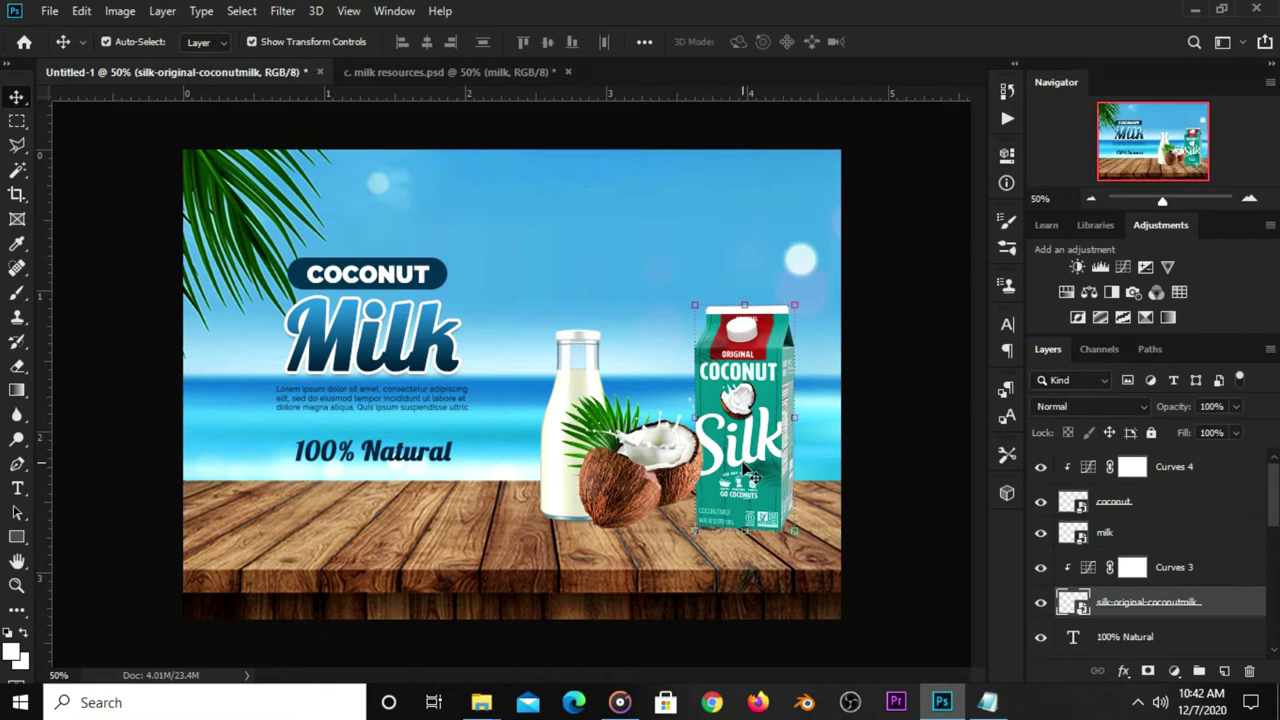
pyautogui.moveTo(746, 474); pyautogui.dragTo(746, 469)
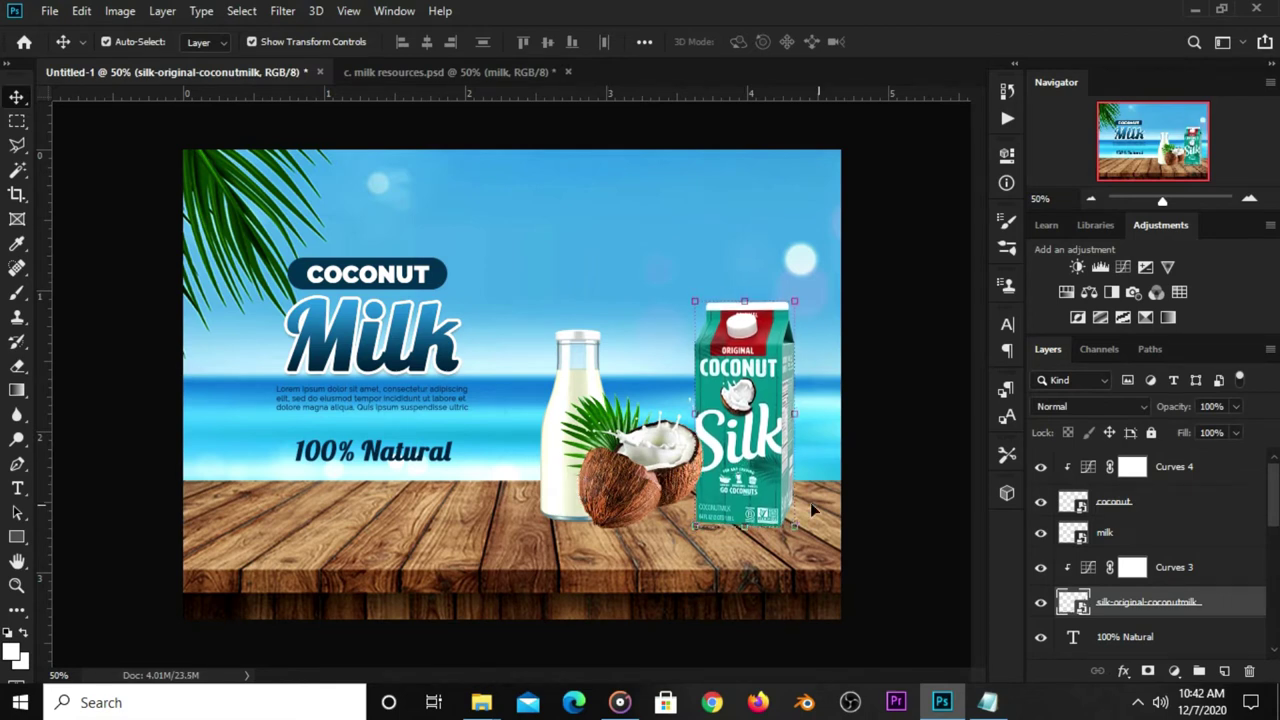
pyautogui.click(555, 468)
pyautogui.press('Down')
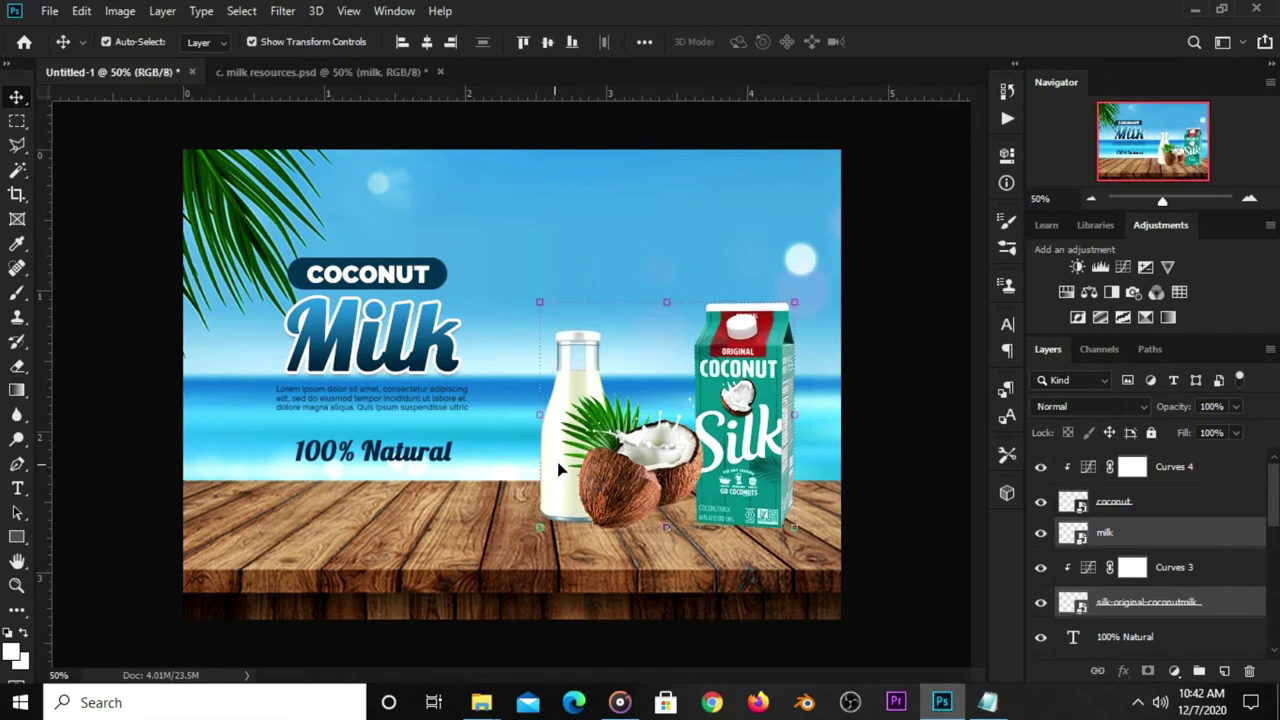
pyautogui.click(663, 480)
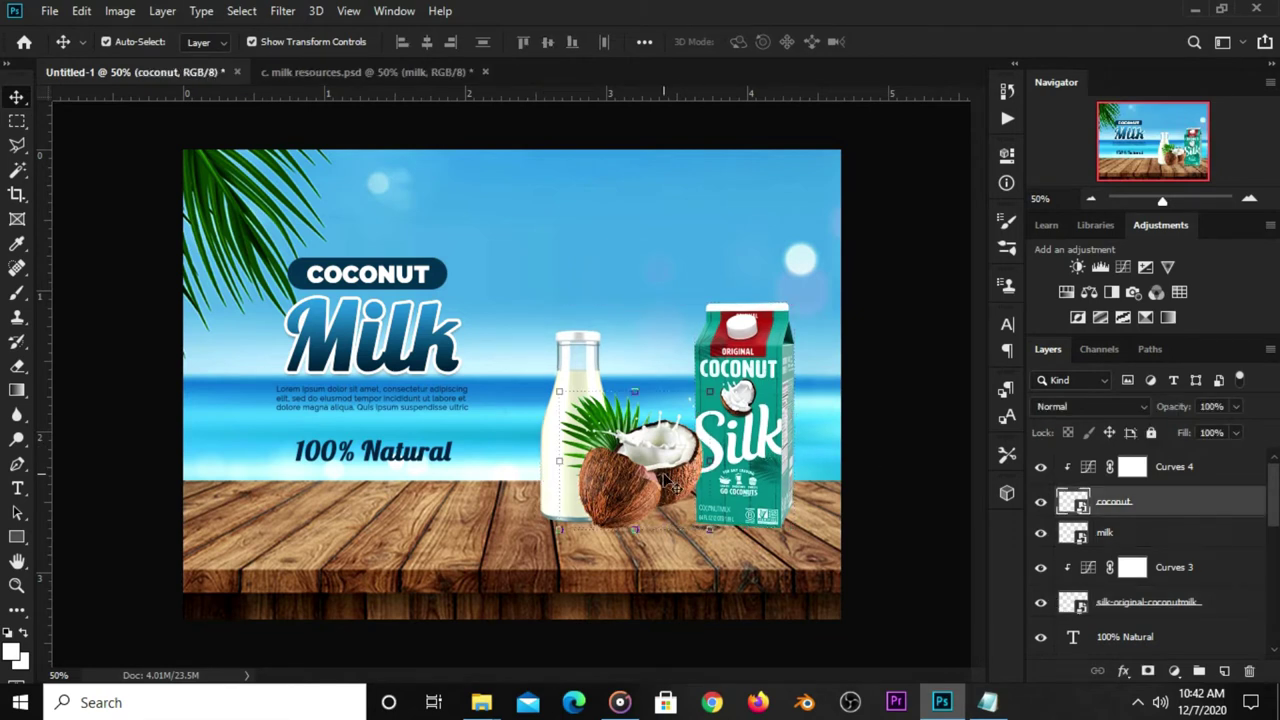
# Add the cocnut 2 half, scaled to 77.24%, in front of the coconuts on the table
pyautogui.click(876, 468)
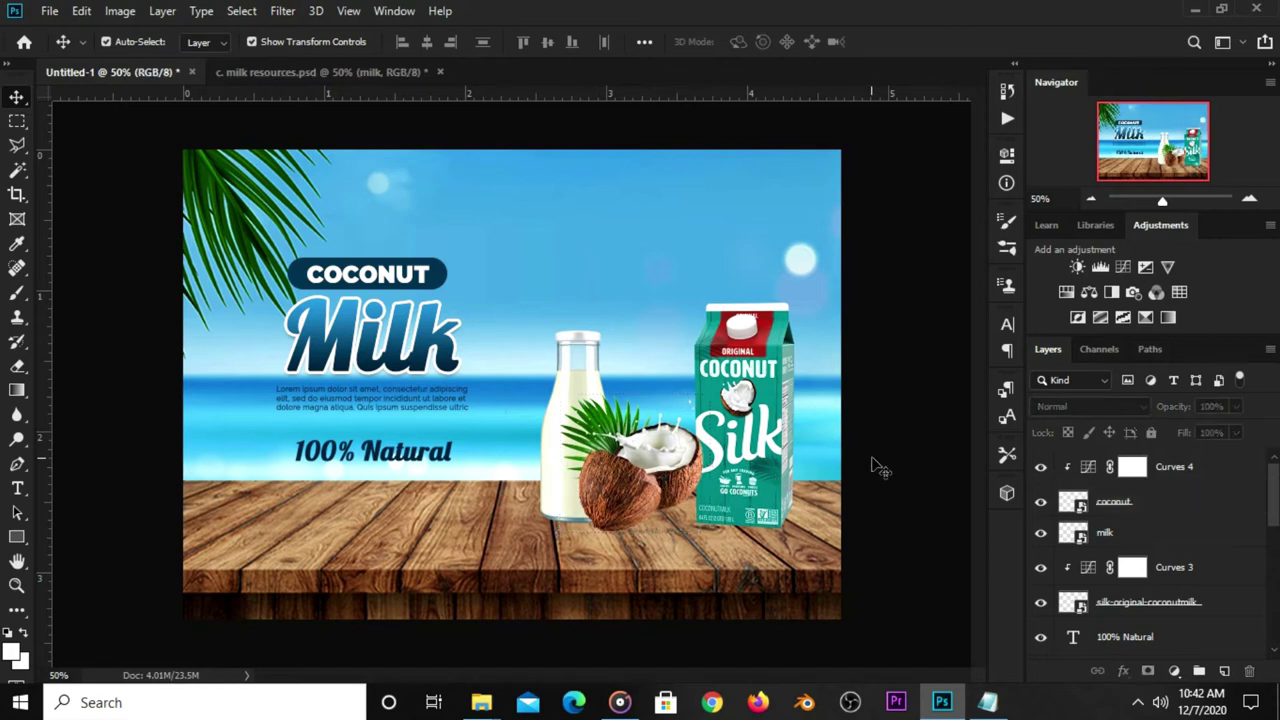
pyautogui.click(307, 80)
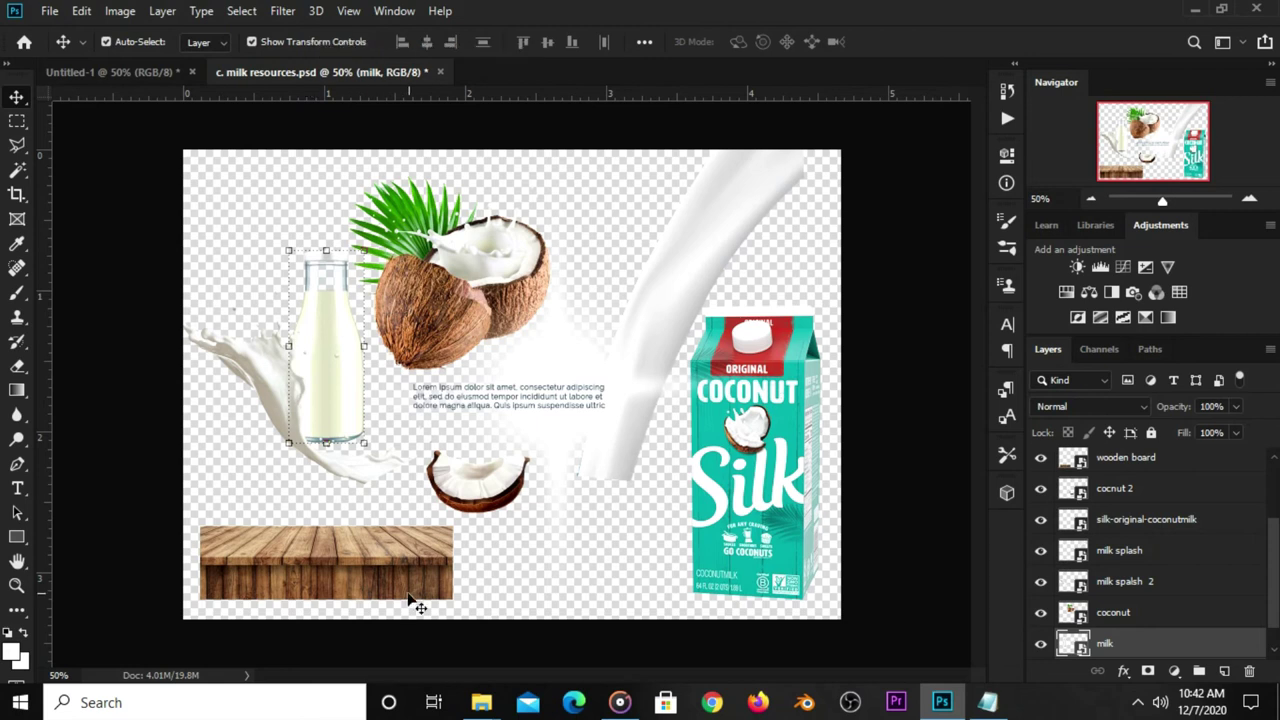
pyautogui.click(465, 508)
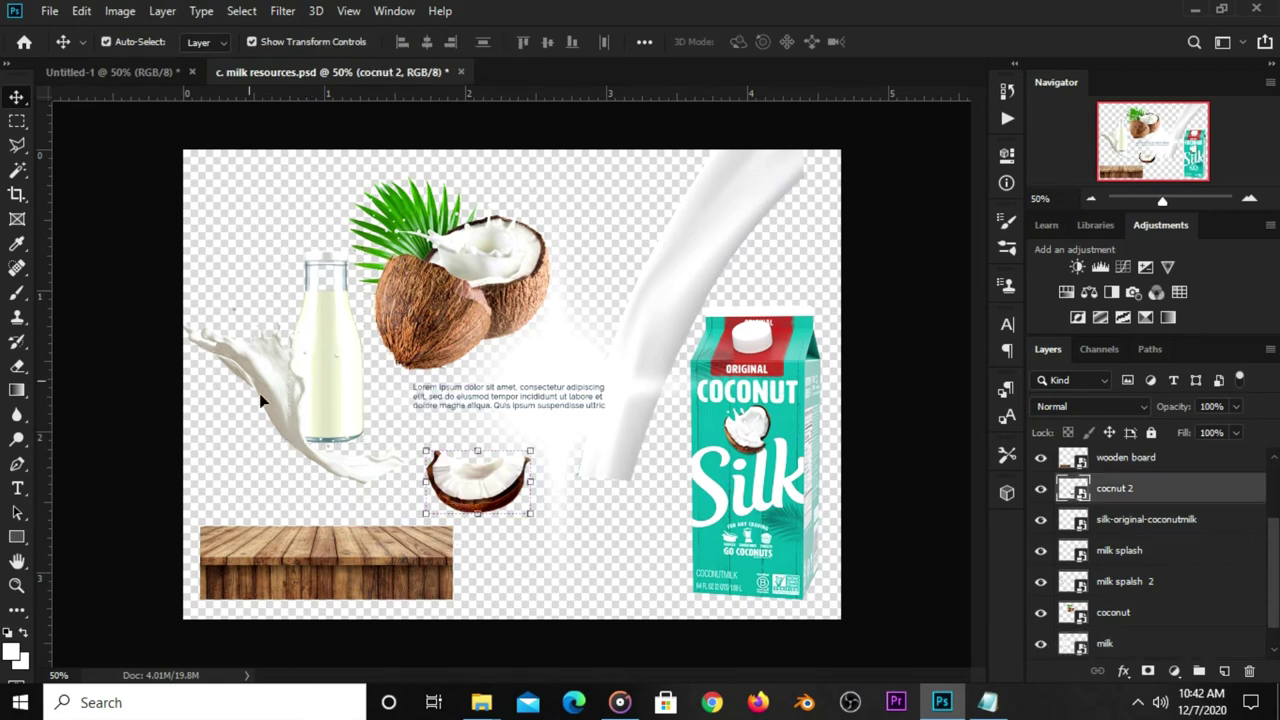
pyautogui.click(138, 72)
pyautogui.moveTo(497, 425)
pyautogui.mouseDown()
pyautogui.moveTo(532, 403)
pyautogui.moveTo(652, 518)
pyautogui.mouseUp()
pyautogui.hotkey('ctrl', 't')
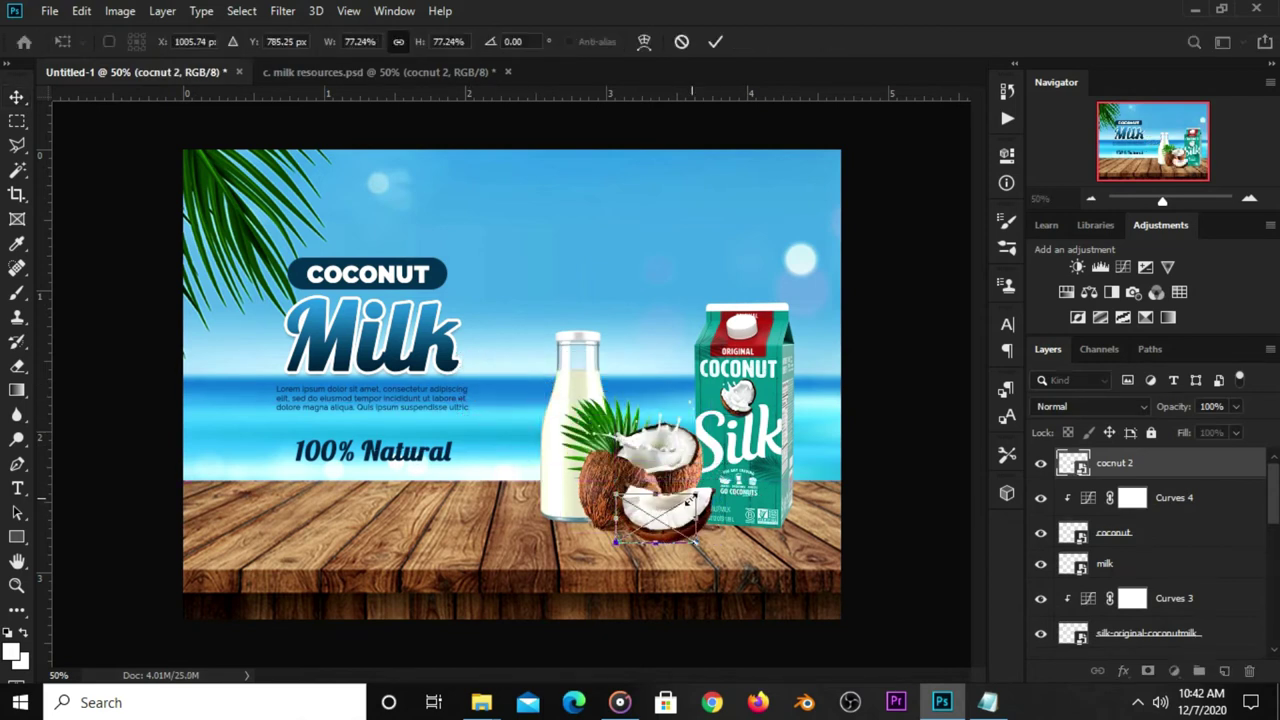
pyautogui.moveTo(717, 477); pyautogui.dragTo(707, 500)
pyautogui.moveTo(646, 532); pyautogui.dragTo(658, 535)
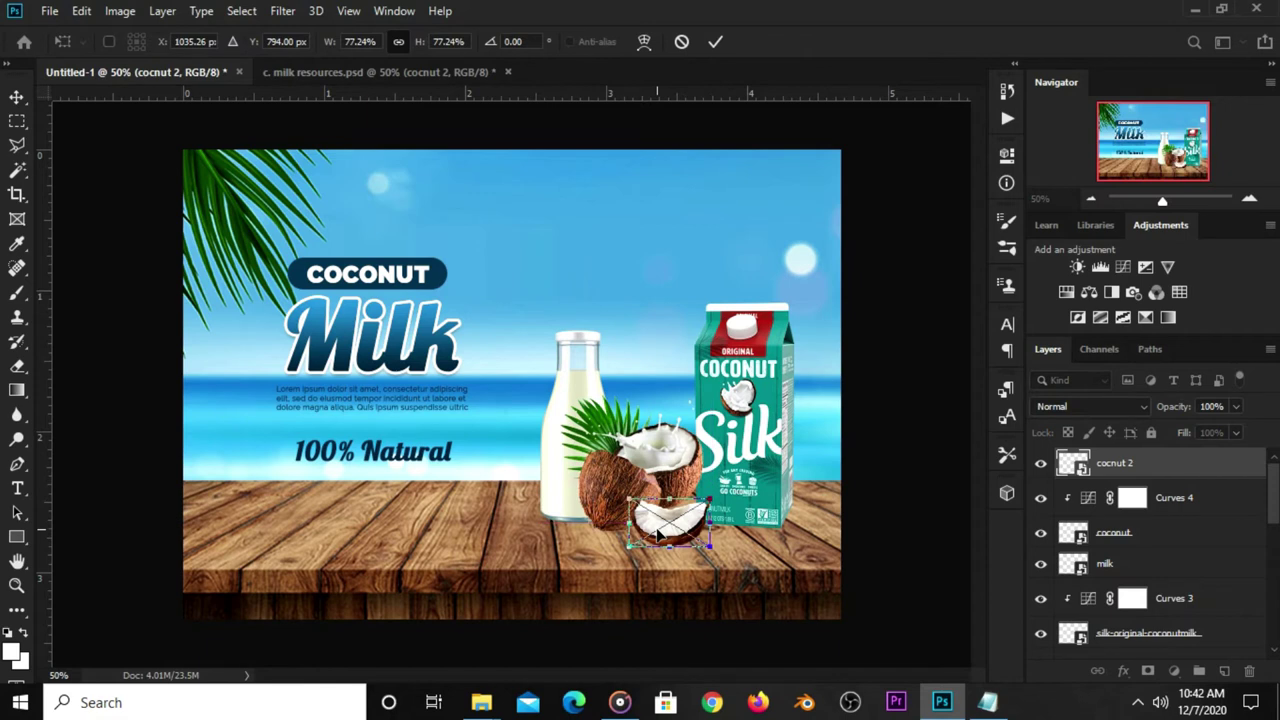
pyautogui.press('Return')
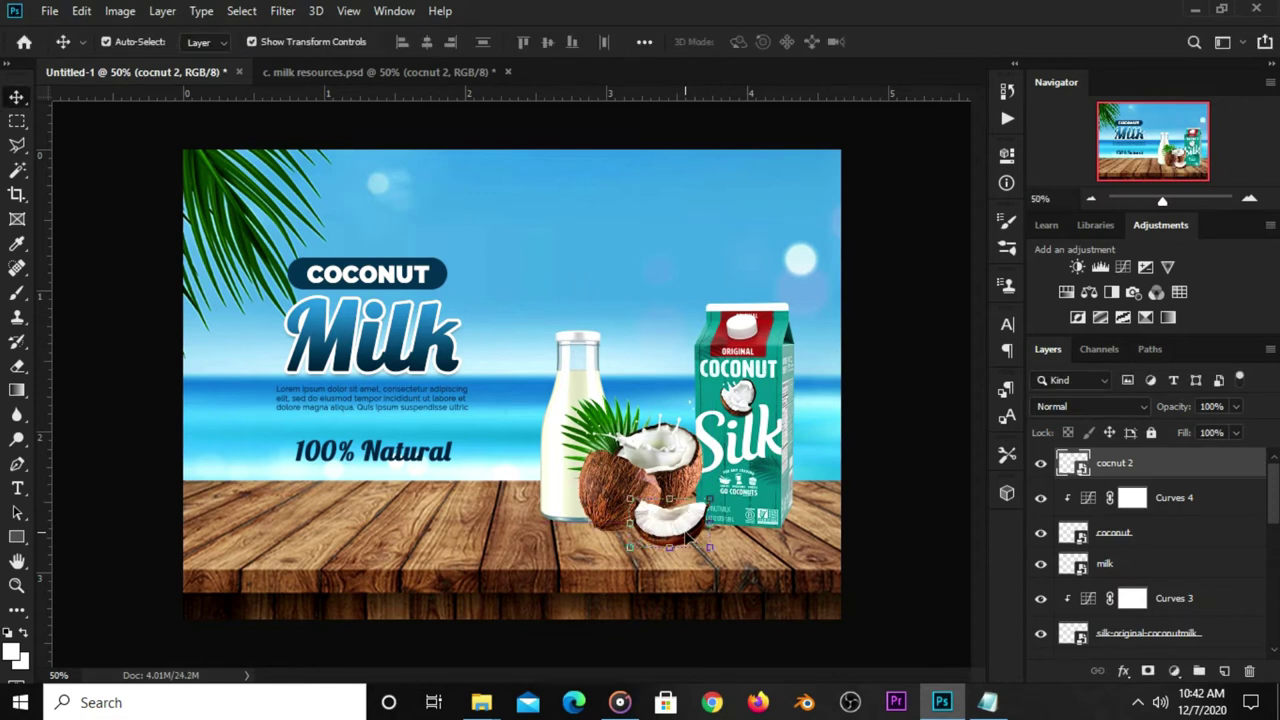
pyautogui.click(882, 487)
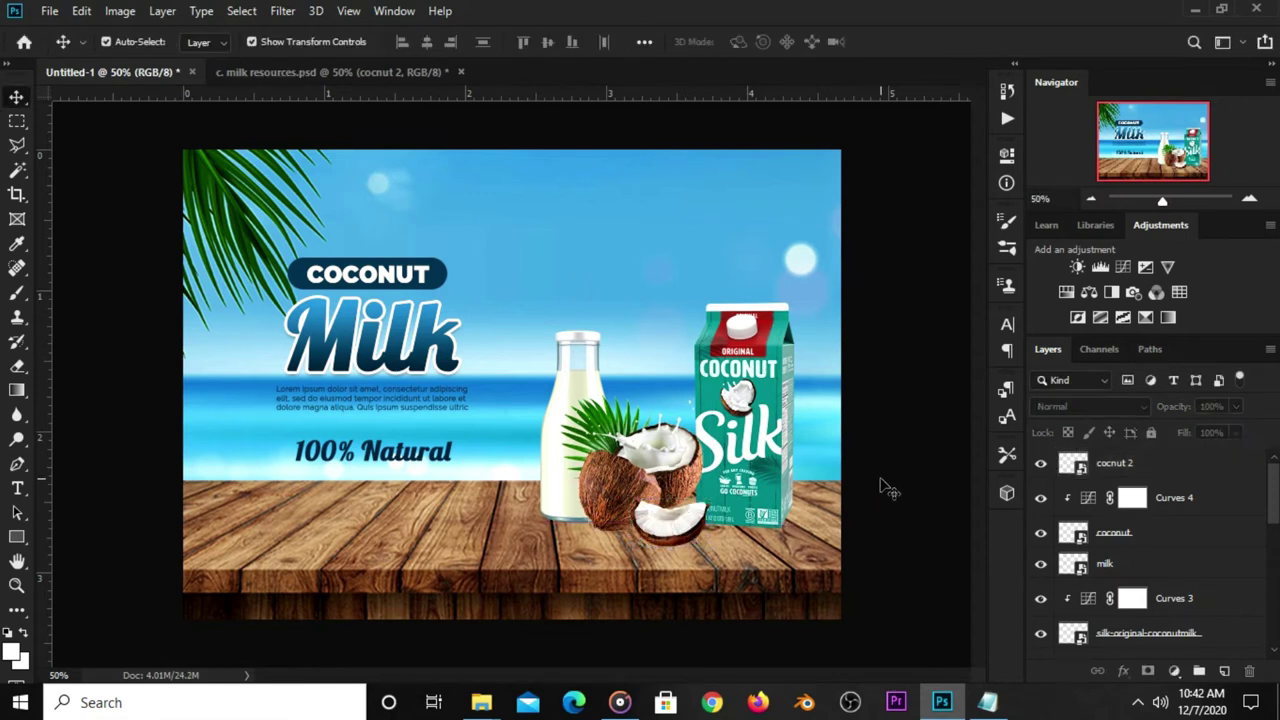
pyautogui.click(758, 484)
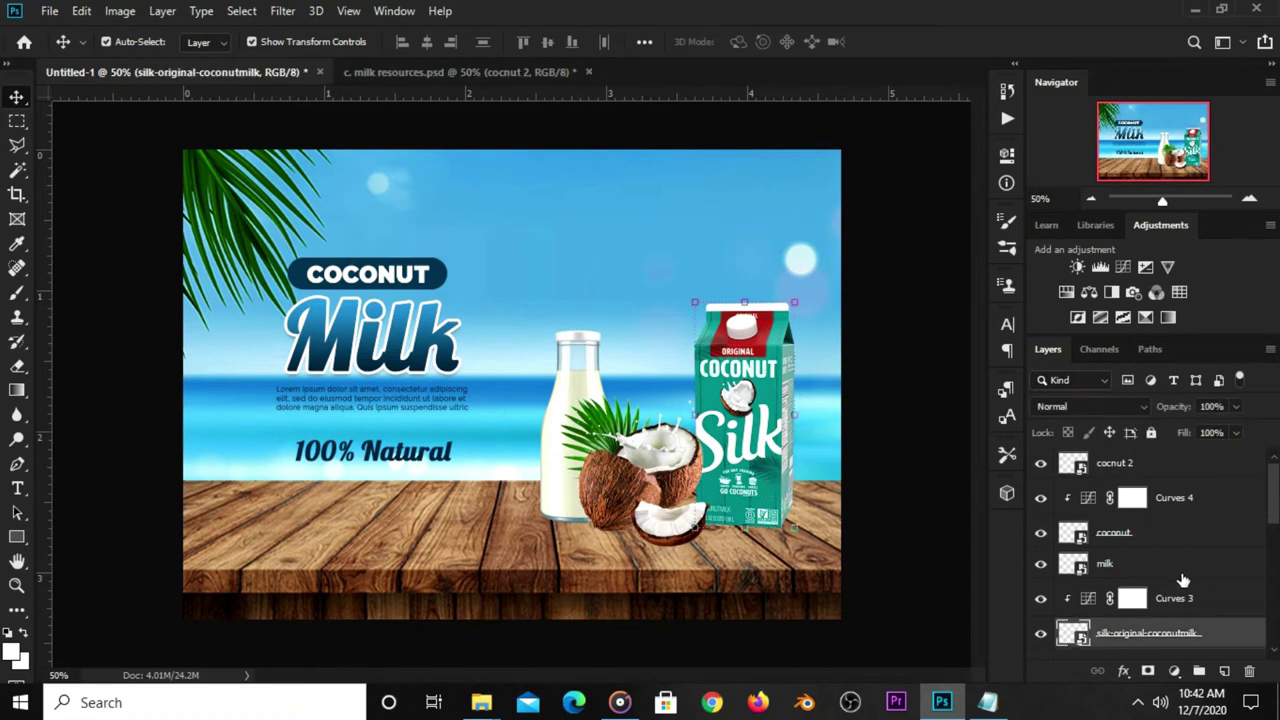
# Add an empty Layer 1 directly above the 100% Natural text layer, below the Silk carton
pyautogui.scroll(-2, 1183, 580)
pyautogui.scroll(-1, 1171, 571)
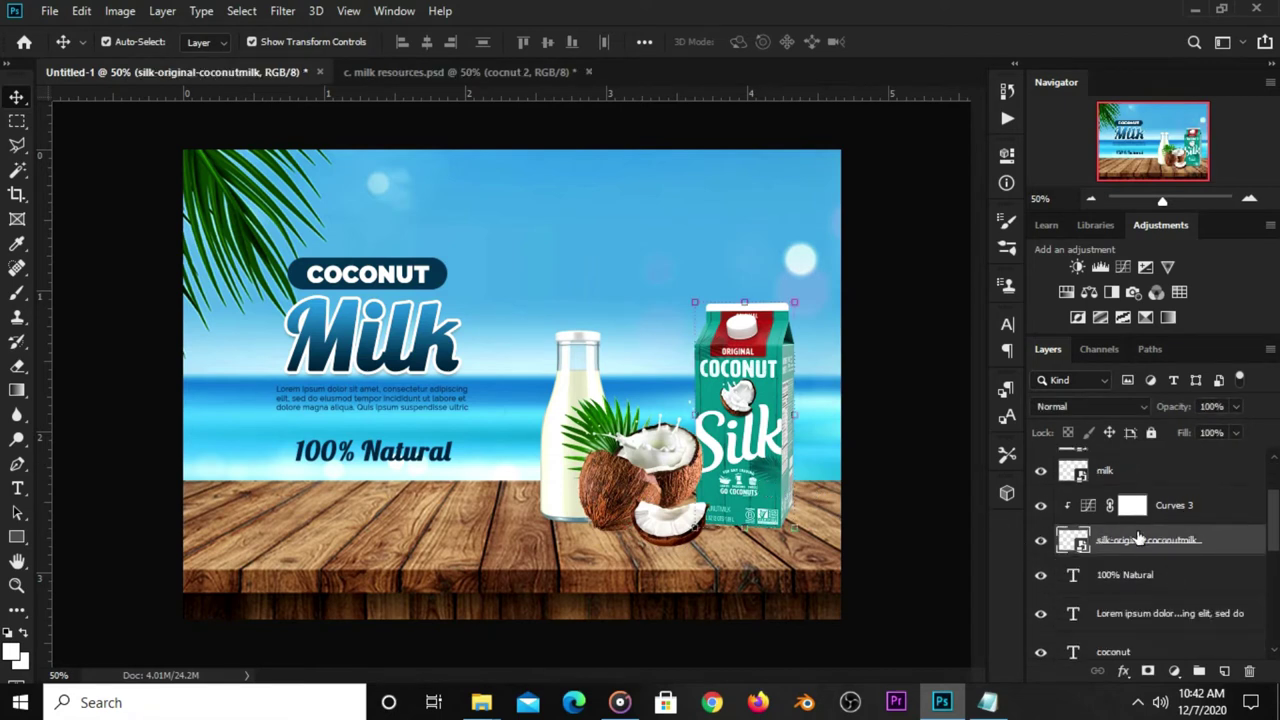
pyautogui.click(1040, 541)
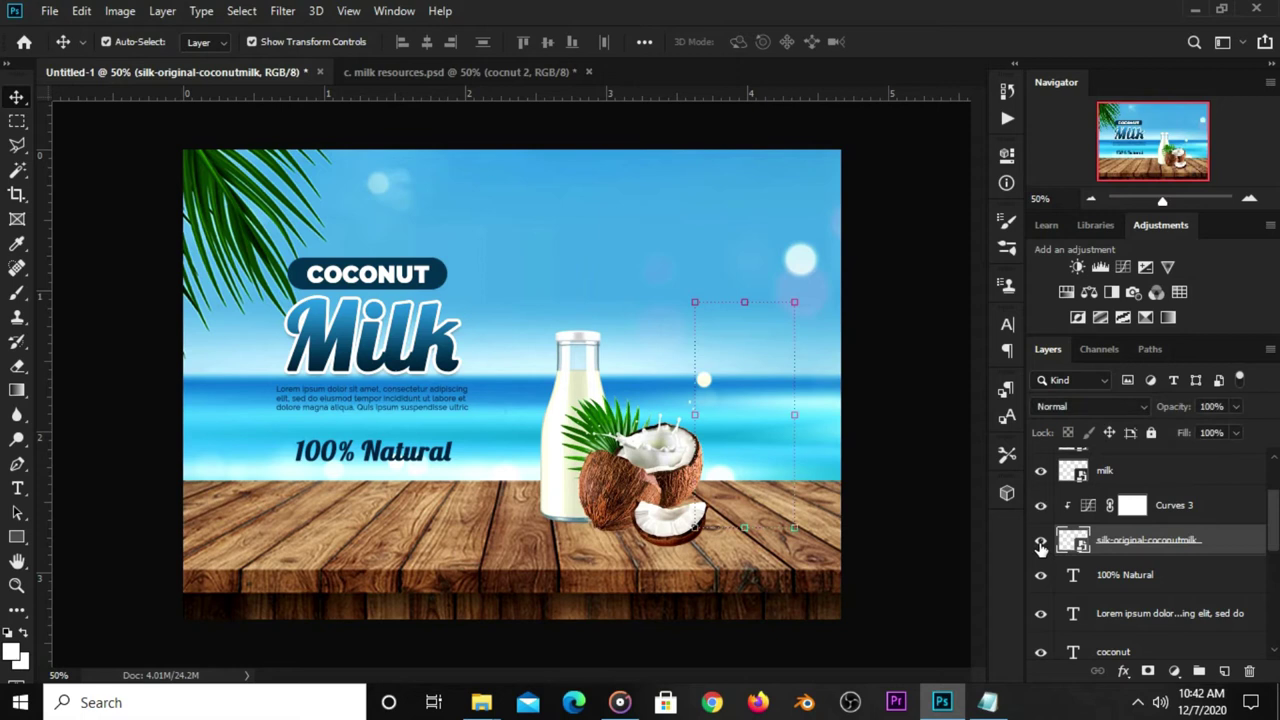
pyautogui.click(1040, 541)
pyautogui.click(1121, 578)
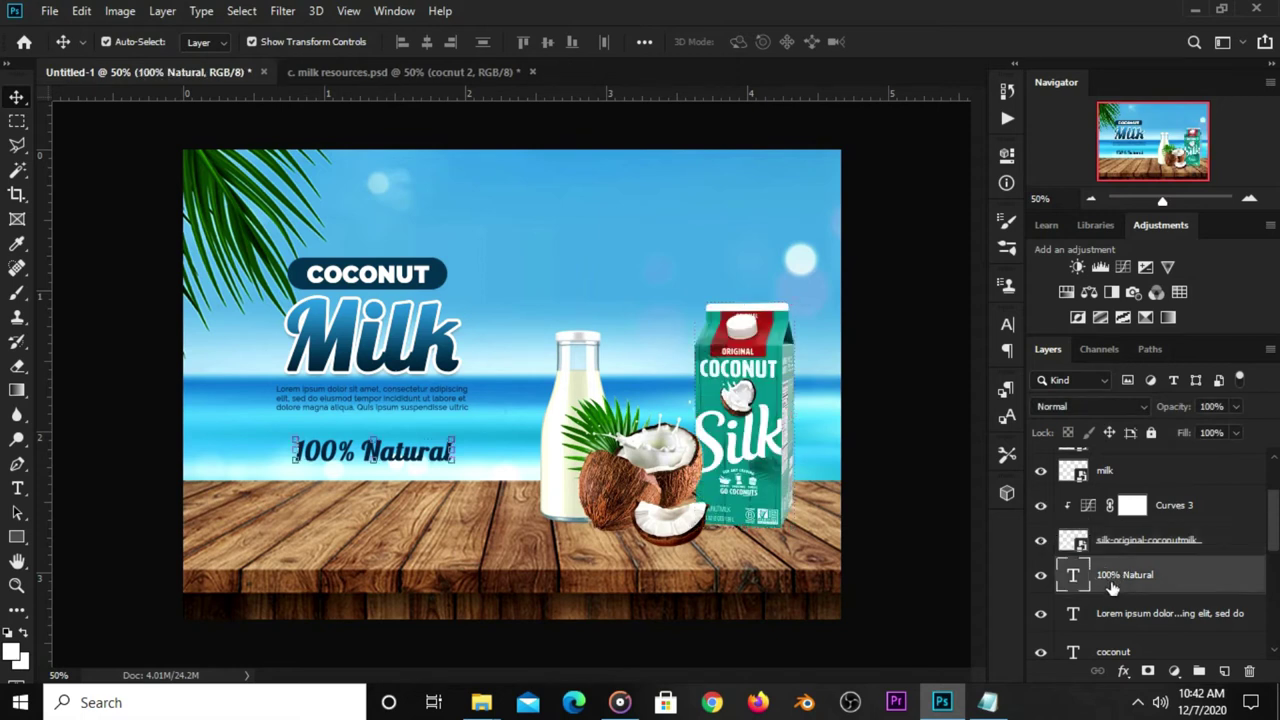
pyautogui.click(1225, 670)
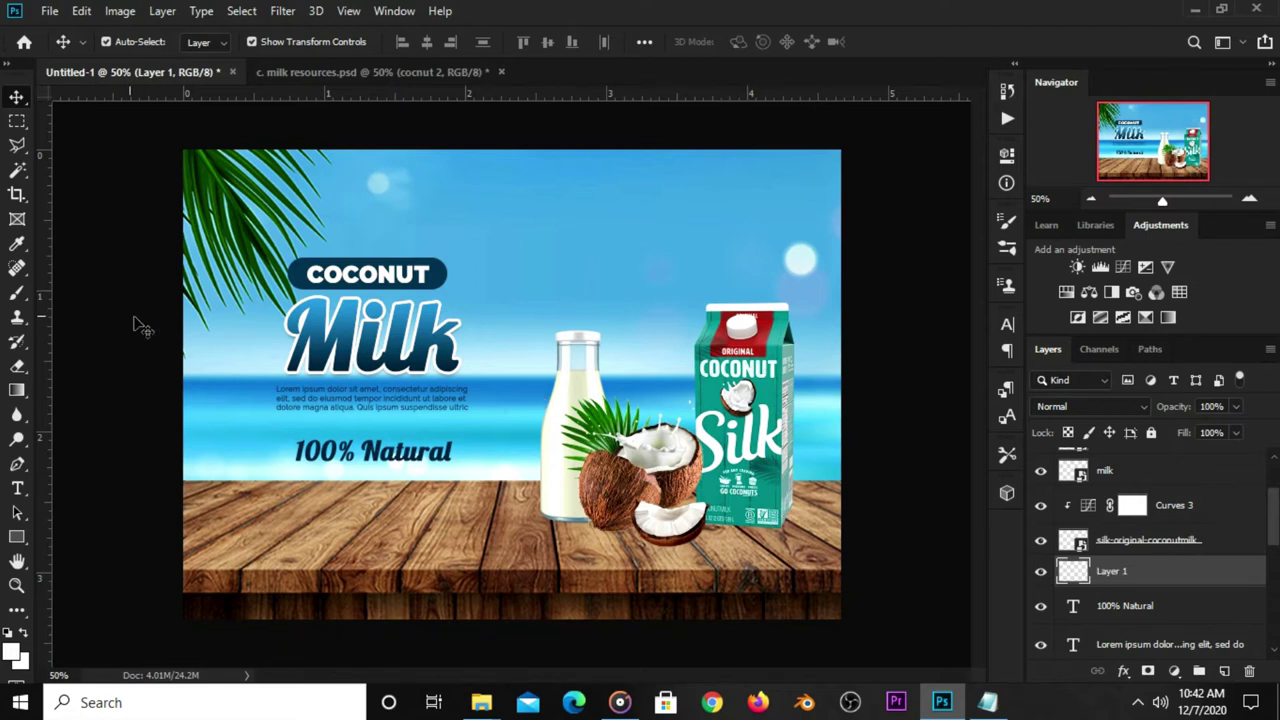
# Choose the Brush tool and set its tip roundness to 6%
pyautogui.click(17, 292)
pyautogui.click(77, 292)
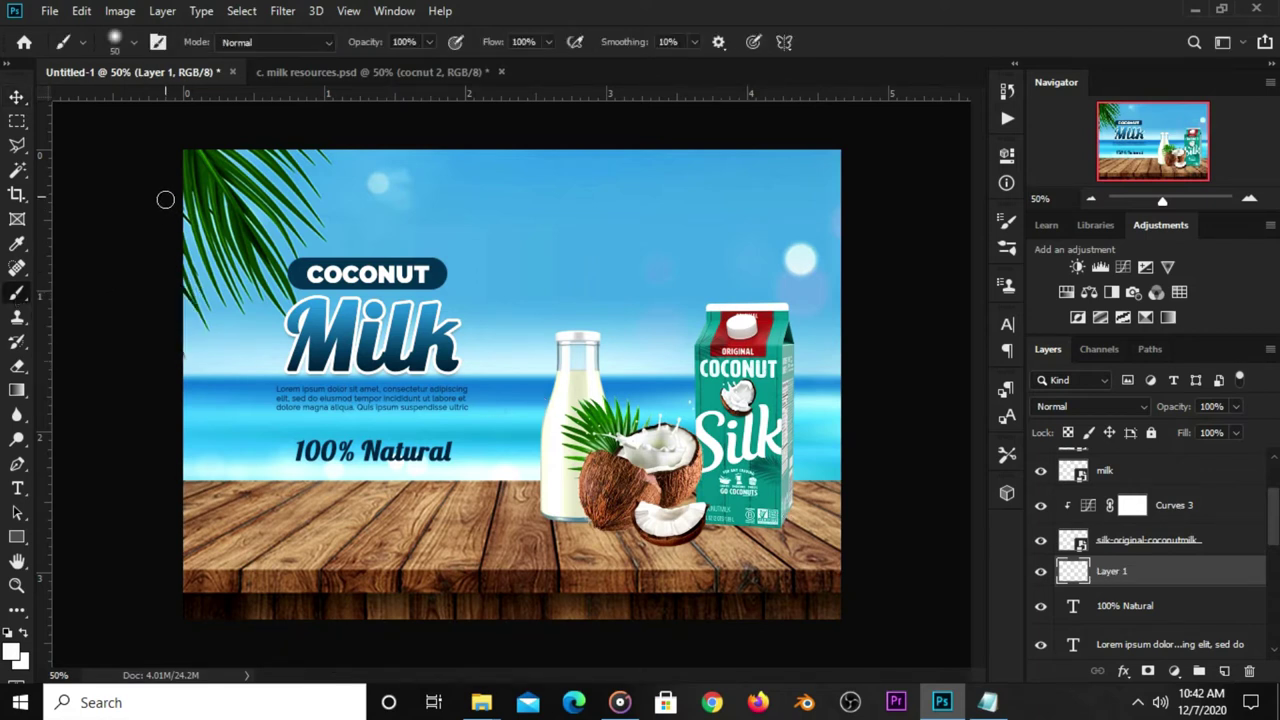
pyautogui.click(121, 47)
pyautogui.moveTo(142, 105); pyautogui.dragTo(153, 105)
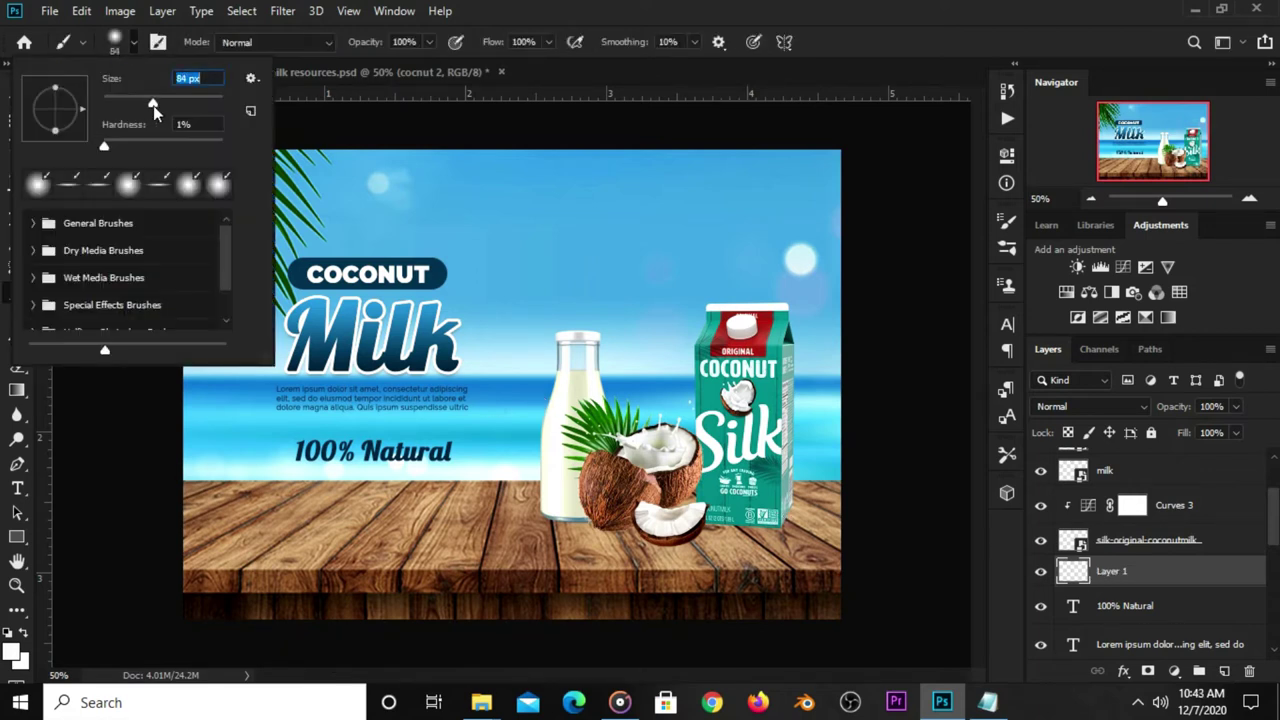
pyautogui.click(895, 57)
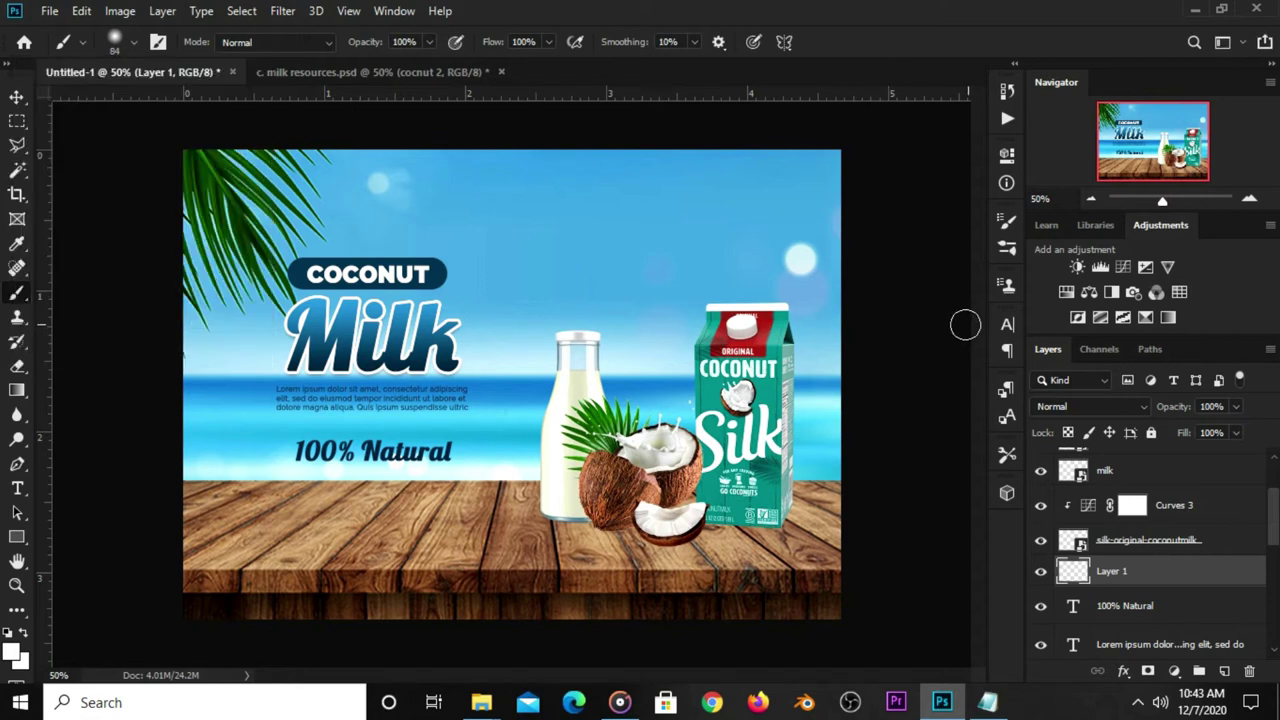
pyautogui.click(1005, 224)
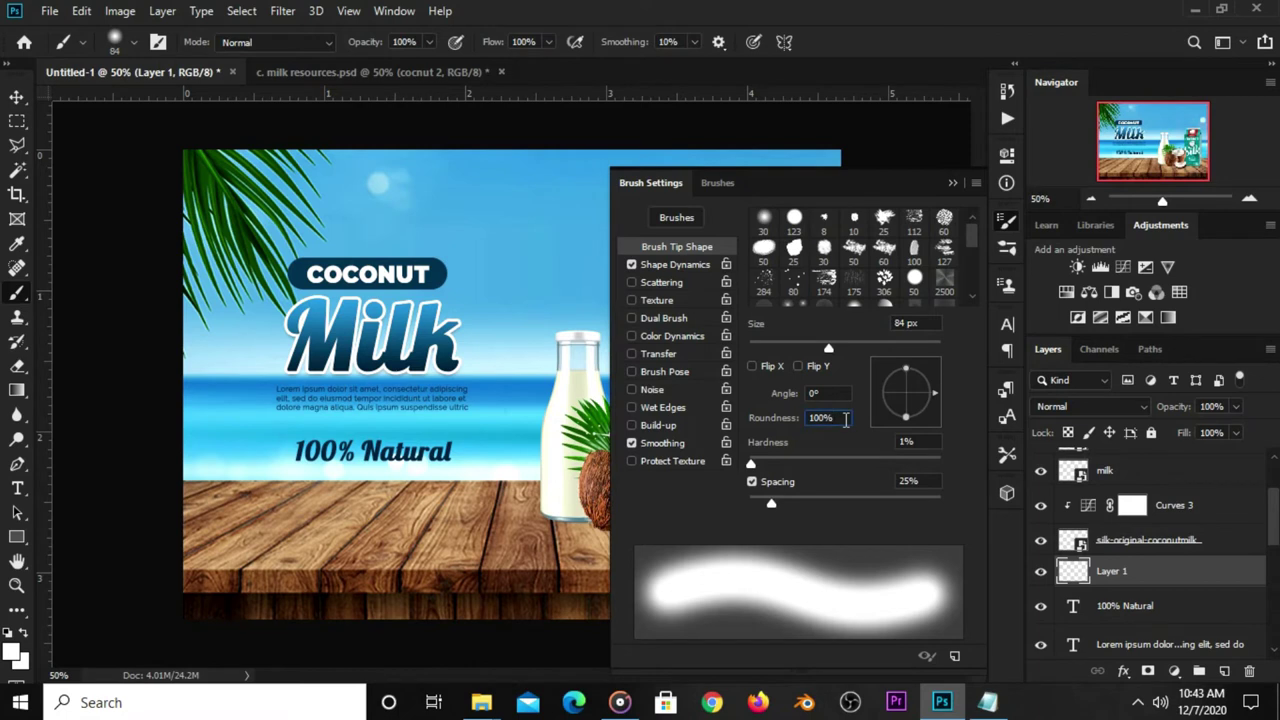
pyautogui.write('6')
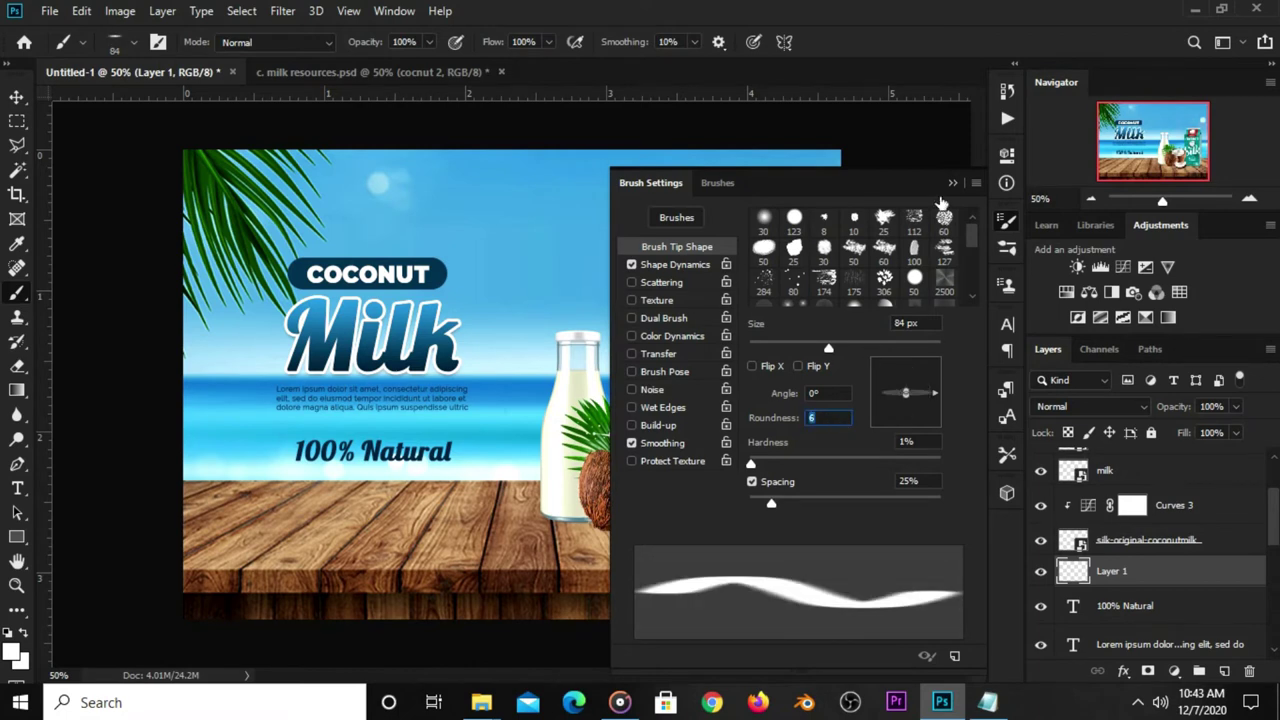
pyautogui.click(953, 184)
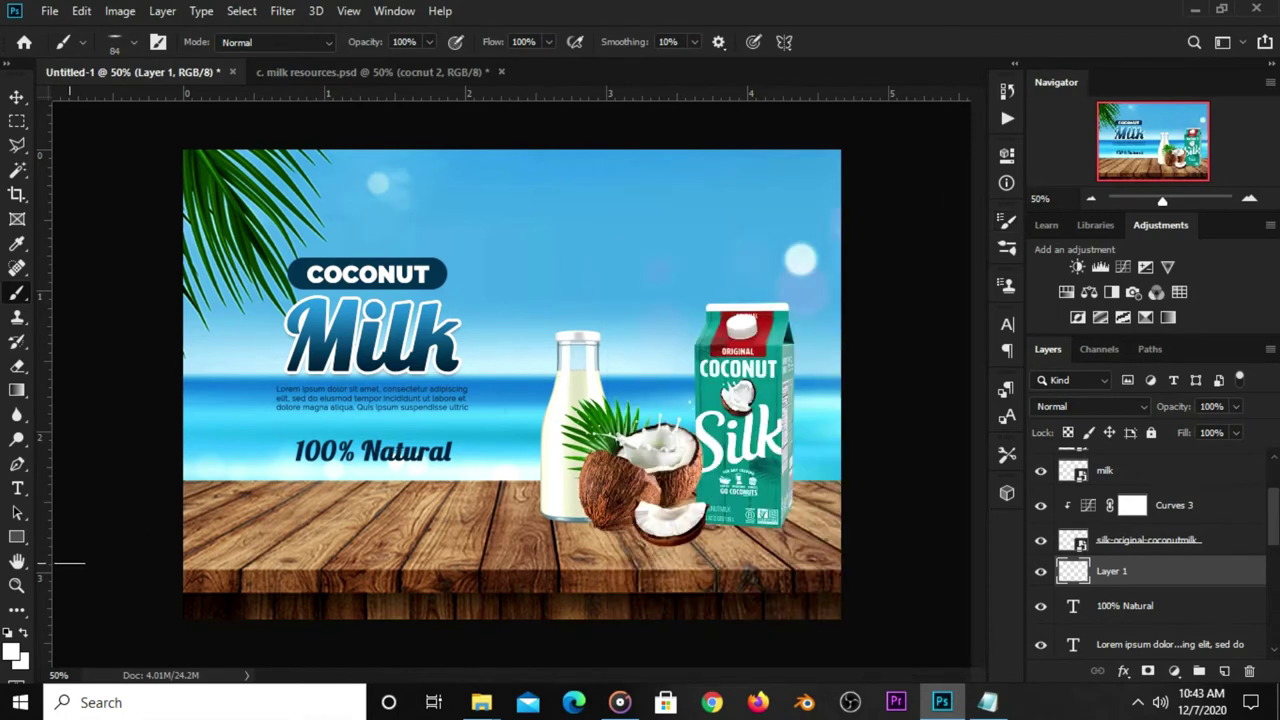
# Reset colours to black, enlarge the brush to 400 px and tilt its angle to -9°
pyautogui.click(8, 634)
pyautogui.press(']')
pyautogui.press(']')
pyautogui.press(']')
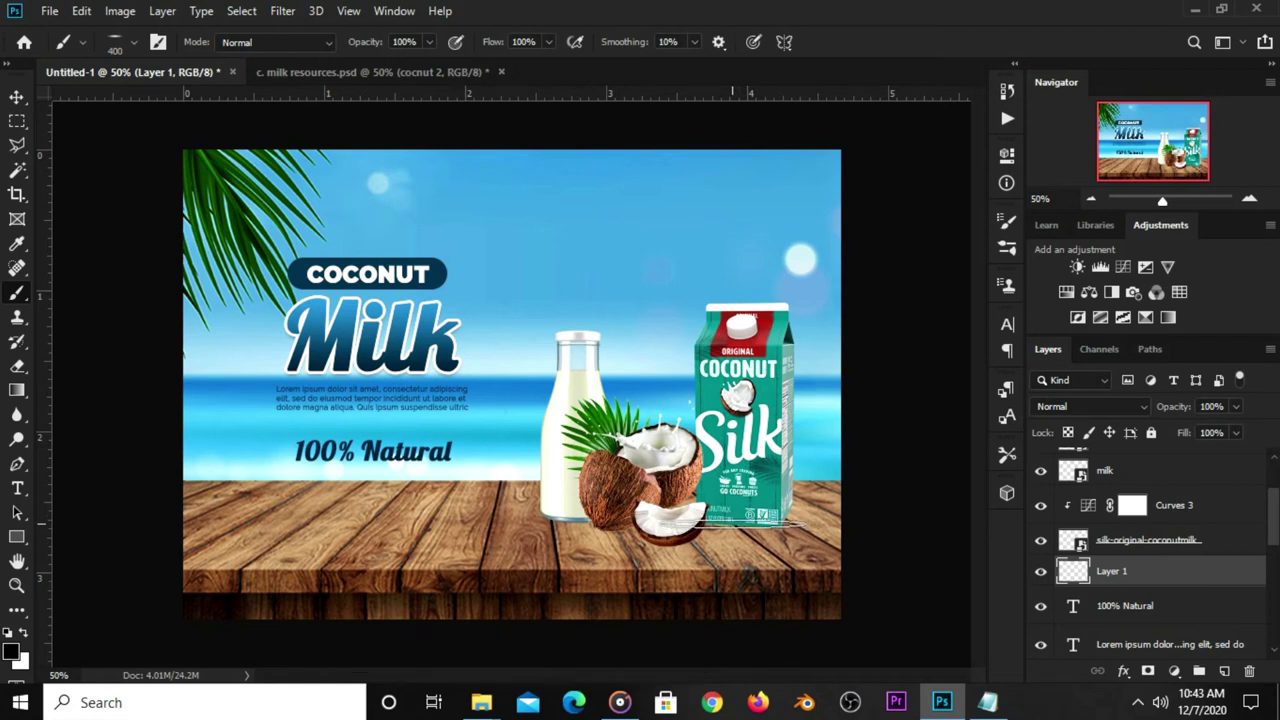
pyautogui.click(1000, 219)
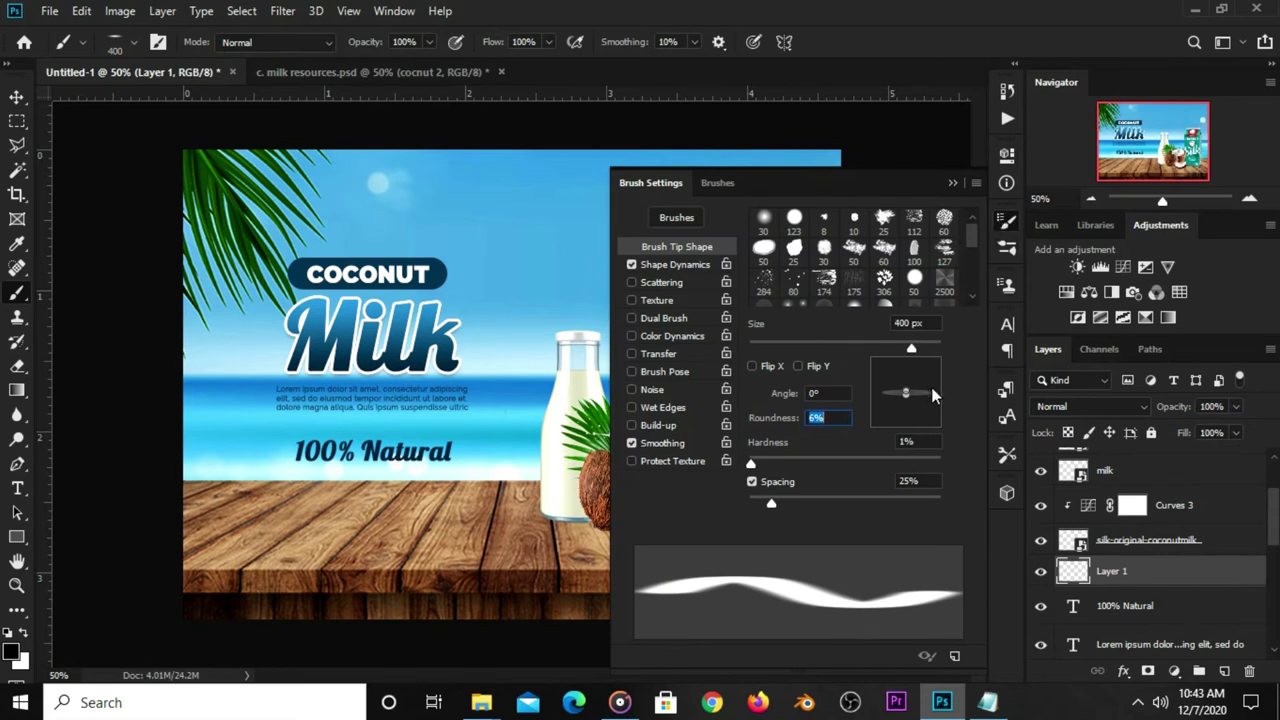
pyautogui.moveTo(933, 395); pyautogui.dragTo(934, 403)
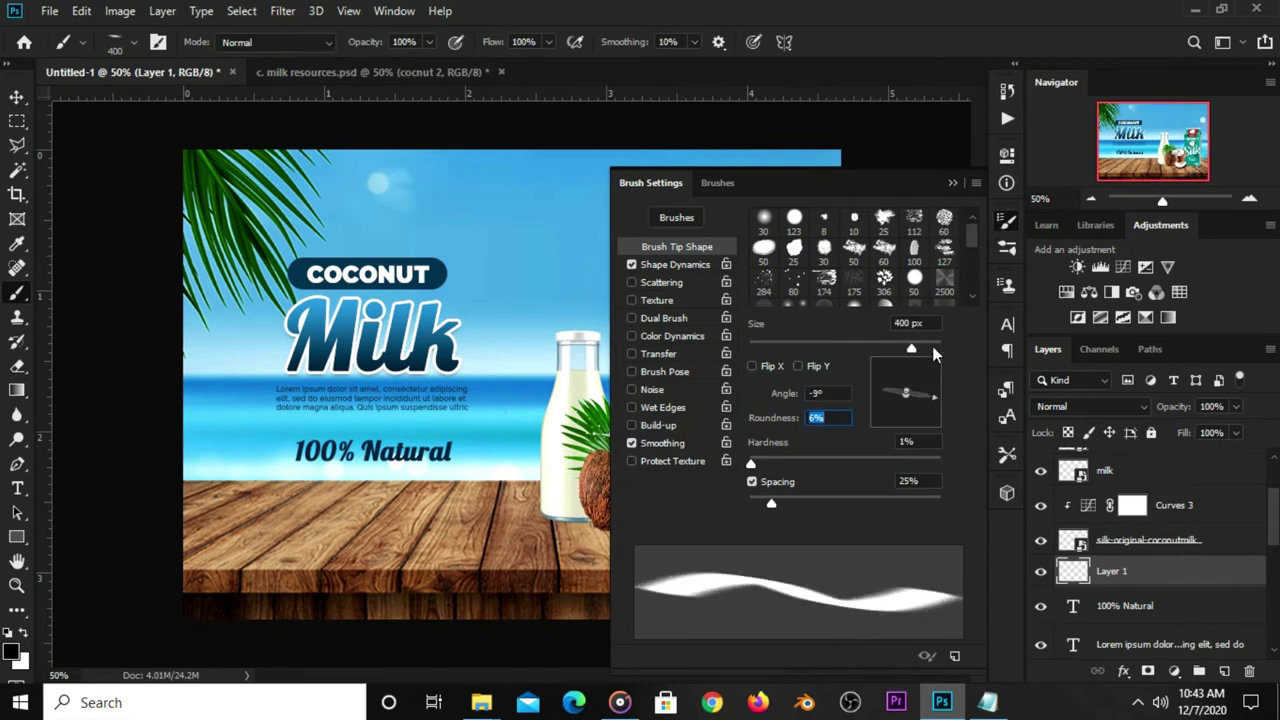
pyautogui.click(953, 183)
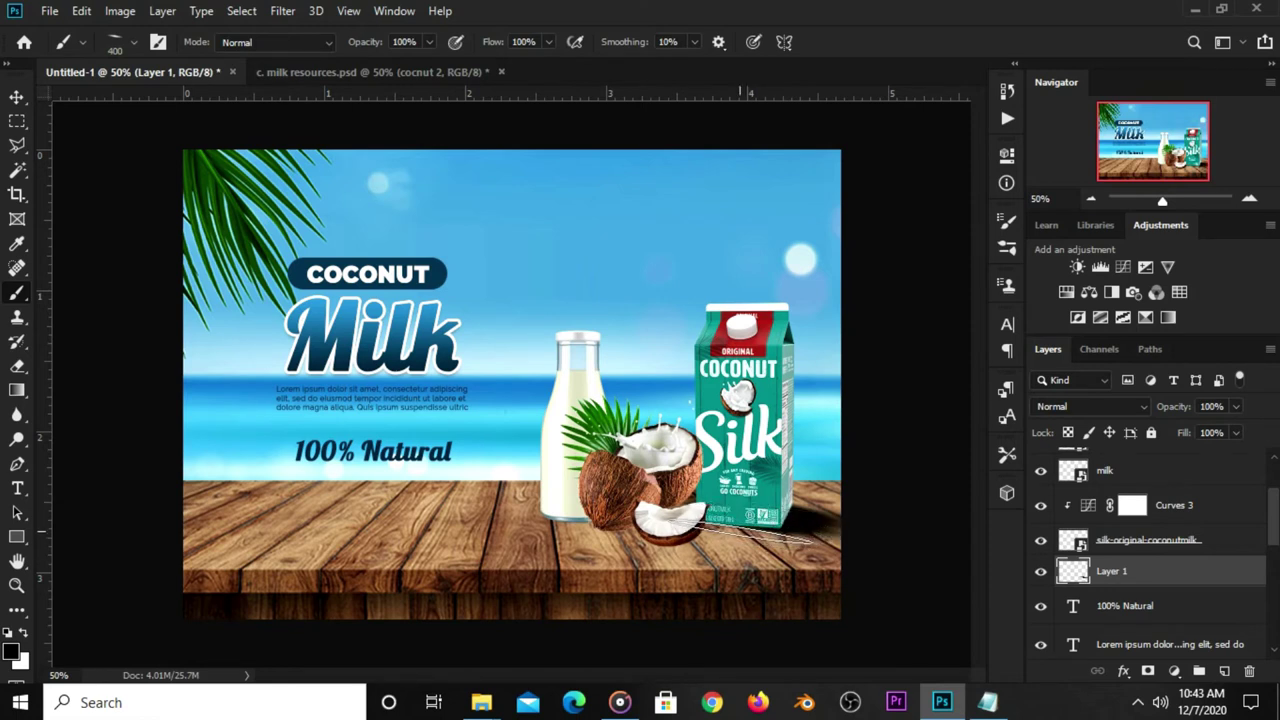
# Paint a soft dark shadow on the table beside the Silk carton, then hide it to compare
pyautogui.moveTo(740, 532); pyautogui.dragTo(770, 530)
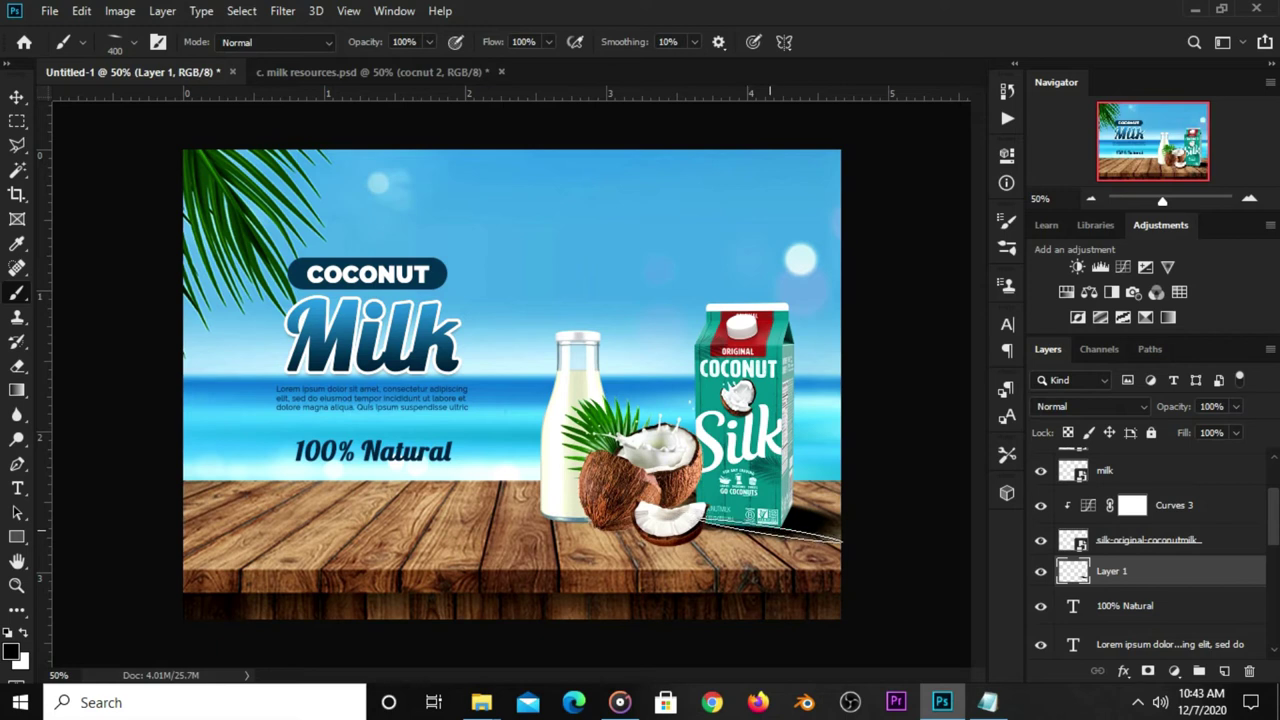
pyautogui.press('v')
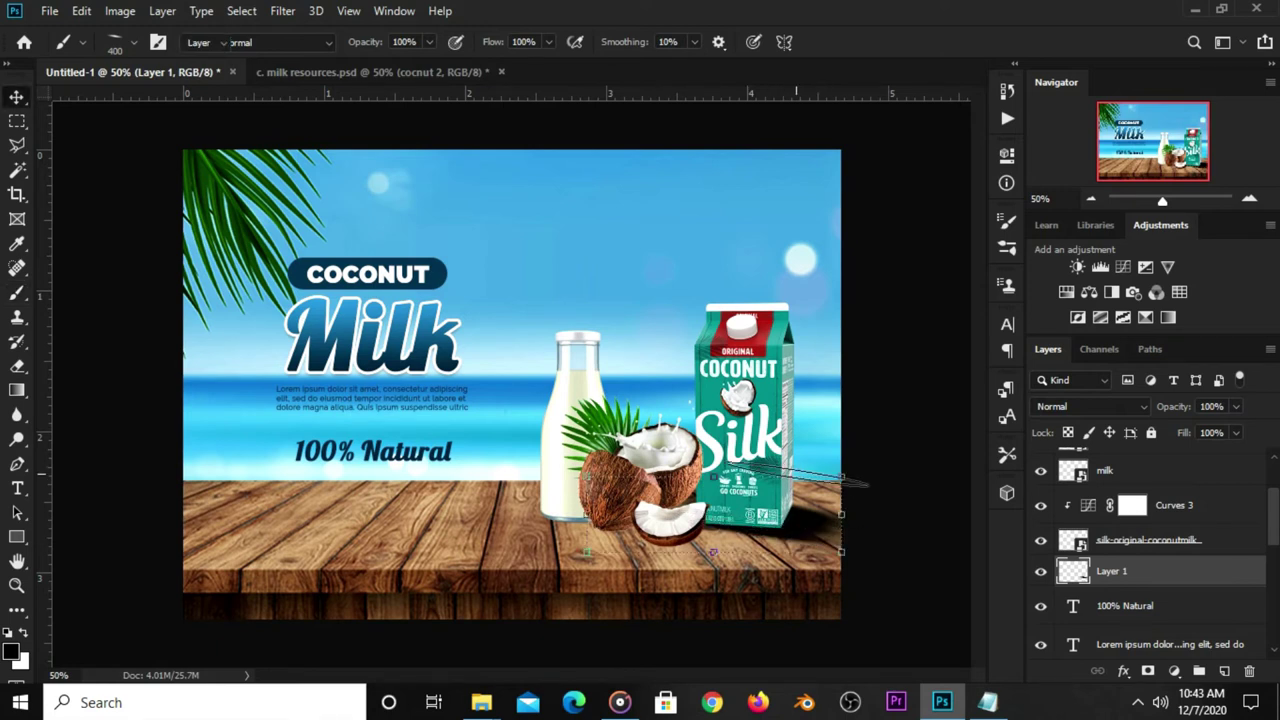
pyautogui.click(1041, 575)
# Fade the Layer 1 carton shadow to about 61% opacity and inspect it by toggling the carton
pyautogui.click(1041, 575)
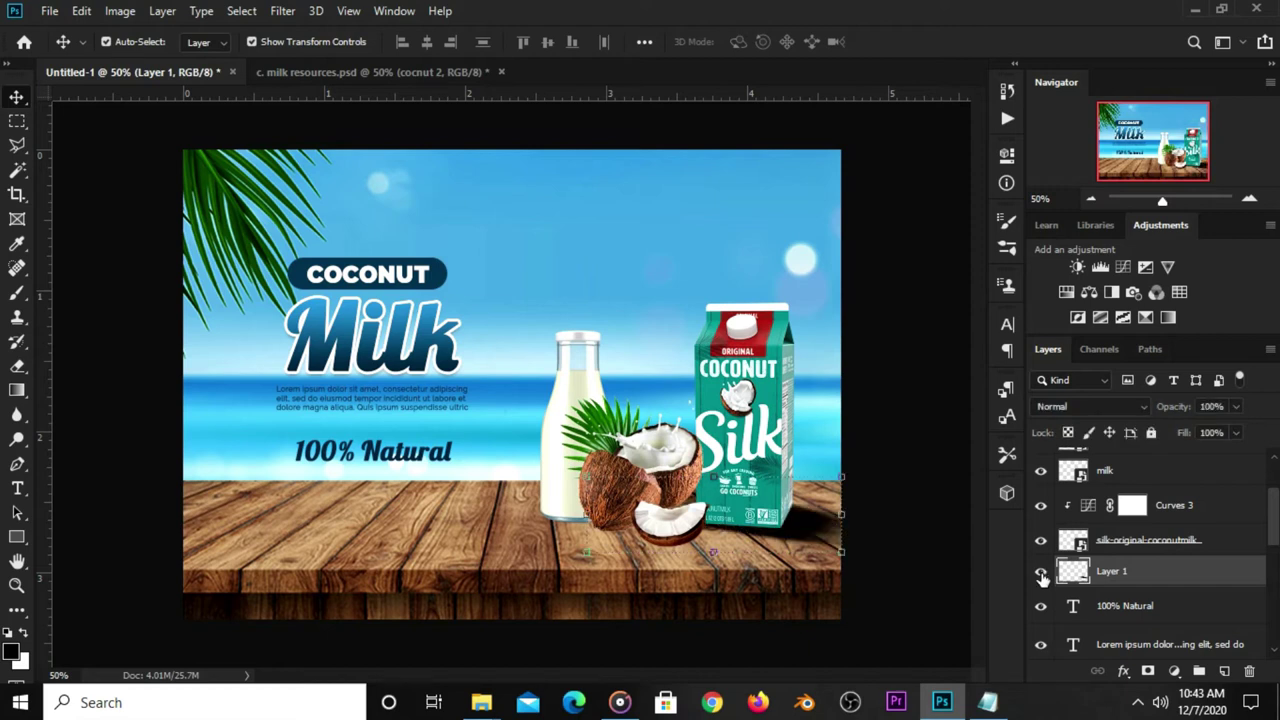
pyautogui.click(1236, 407)
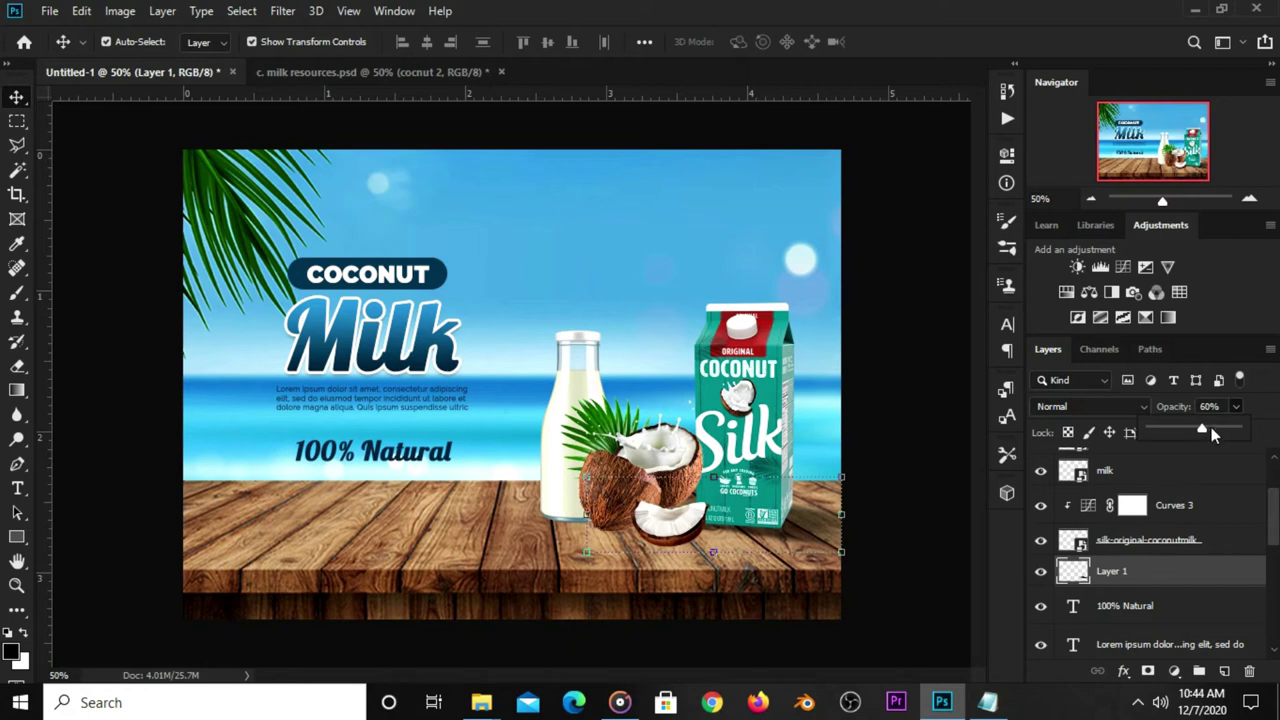
pyautogui.click(1211, 429)
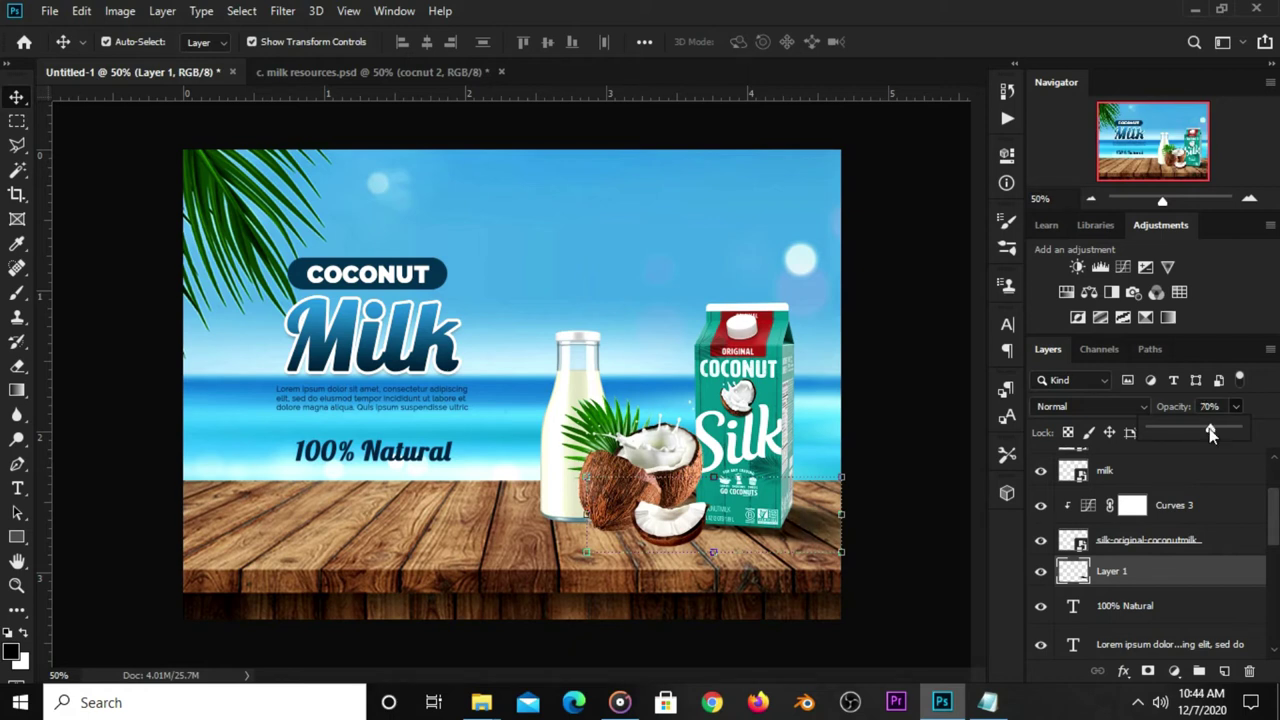
pyautogui.moveTo(1205, 430); pyautogui.dragTo(1203, 429)
pyautogui.click(943, 508)
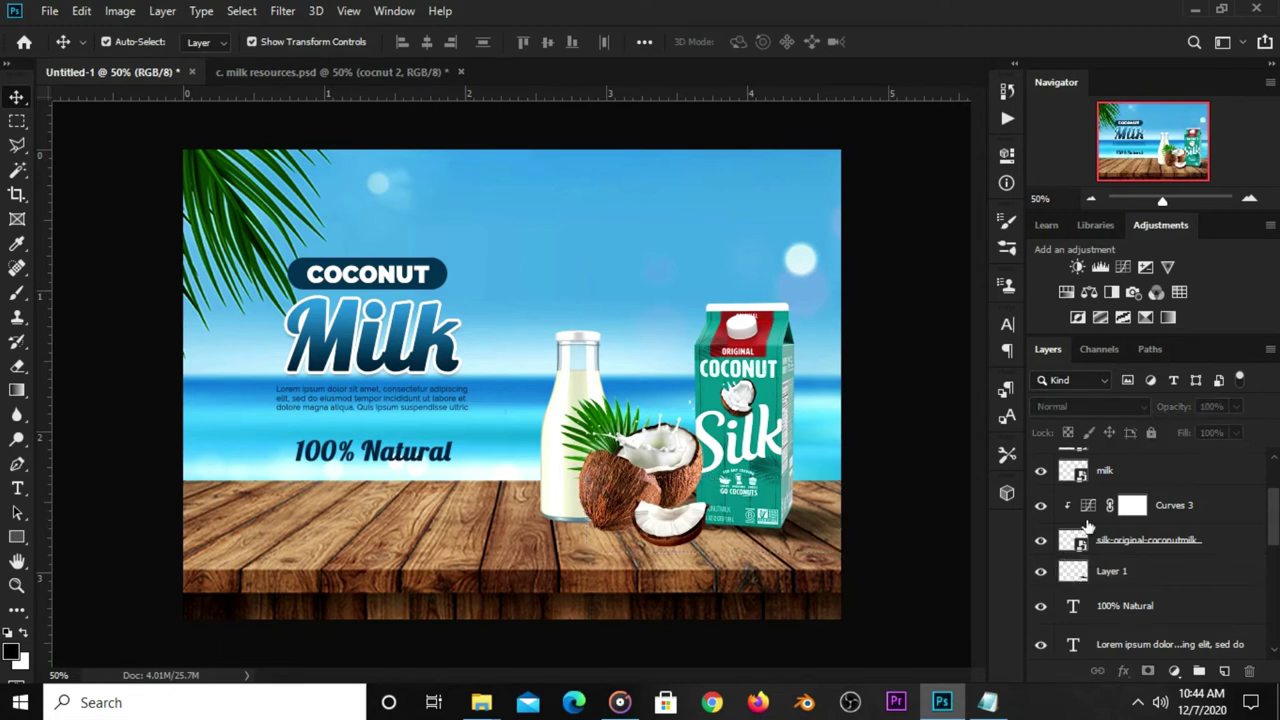
pyautogui.click(1040, 541)
pyautogui.hotkey('ctrl', 'v')
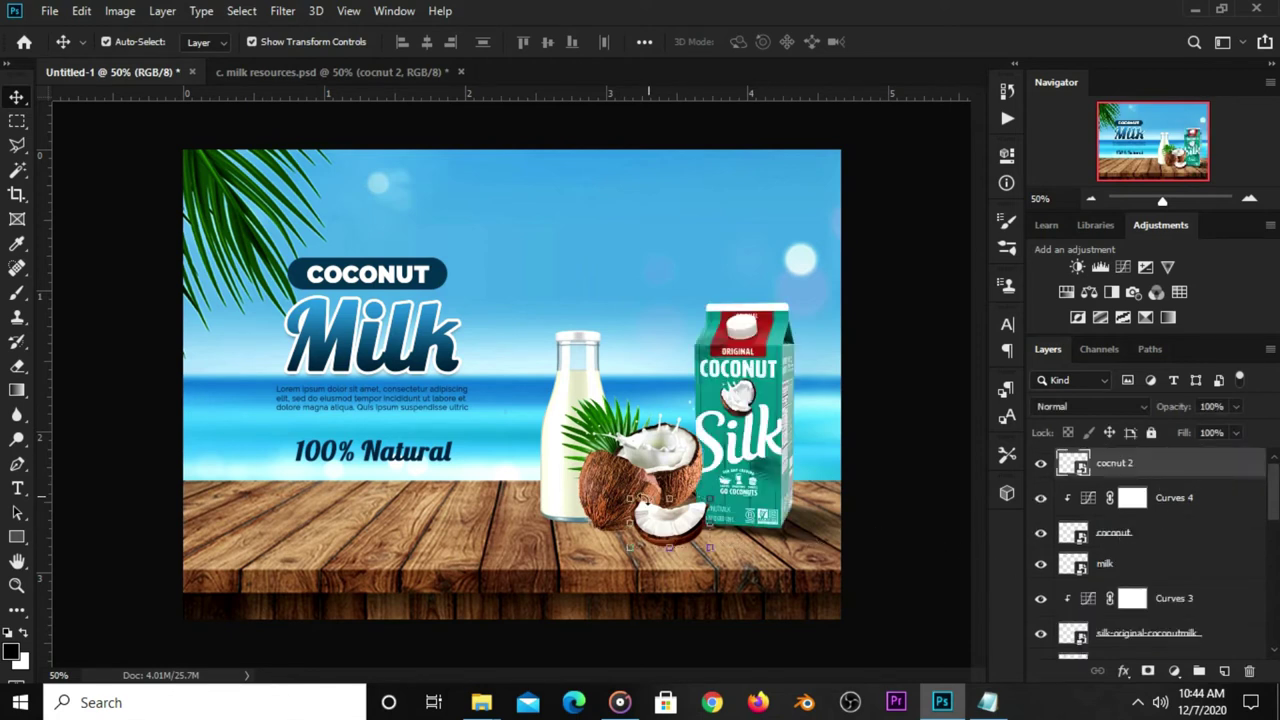
# Add a new empty layer above Curves 4 for the coconut shadow
pyautogui.click(1041, 464)
pyautogui.click(1041, 464)
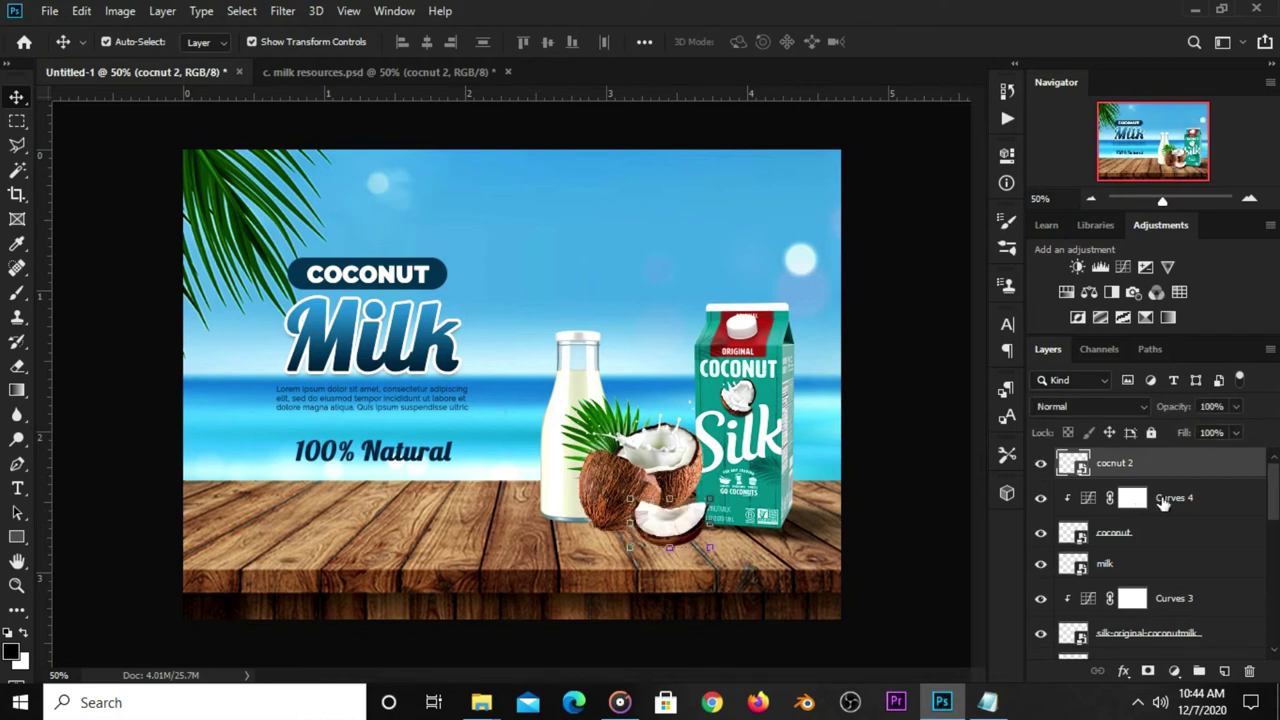
pyautogui.click(1164, 505)
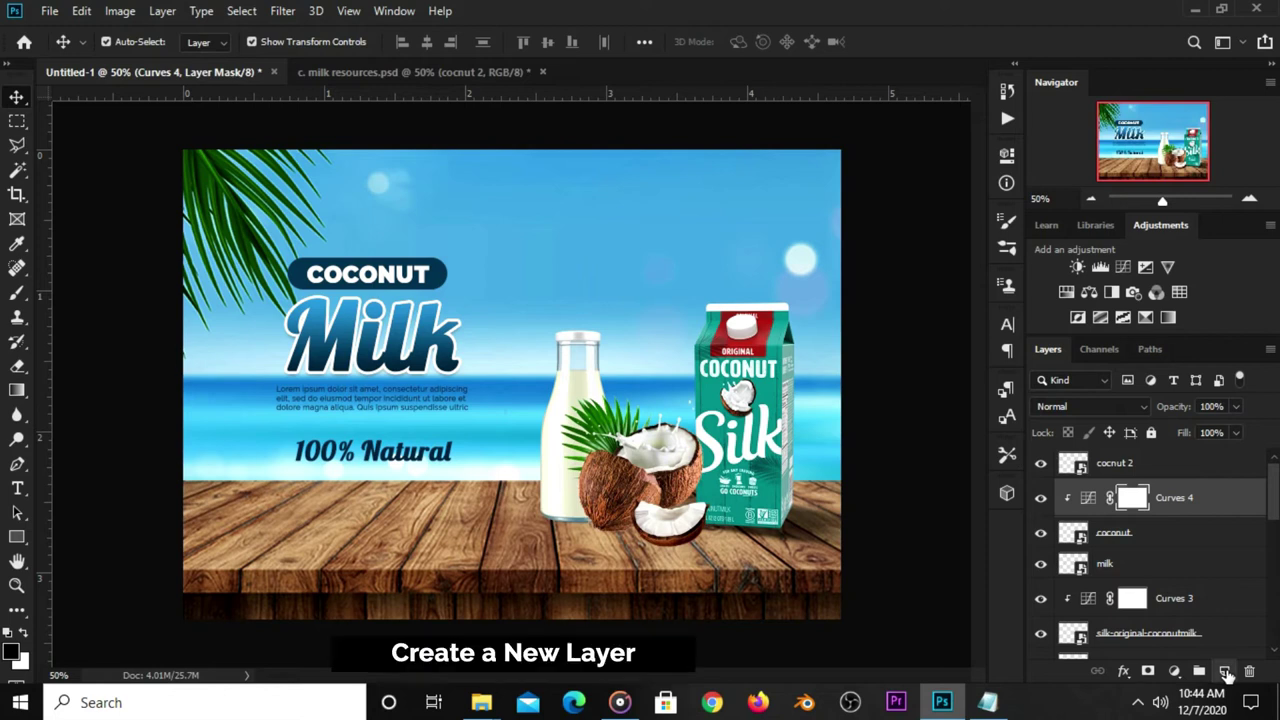
pyautogui.click(1224, 671)
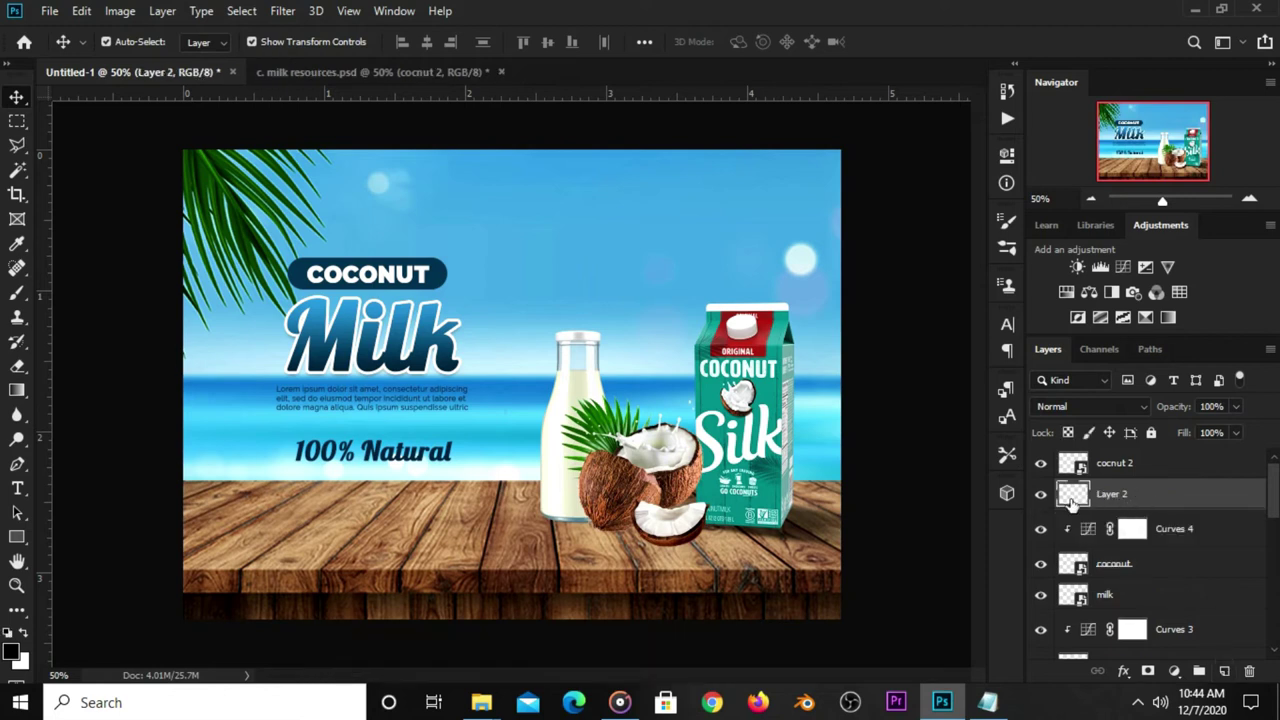
# Set up a soft brush with 0° tip angle at 200 px size
pyautogui.rightClick(18, 300)
pyautogui.click(86, 290)
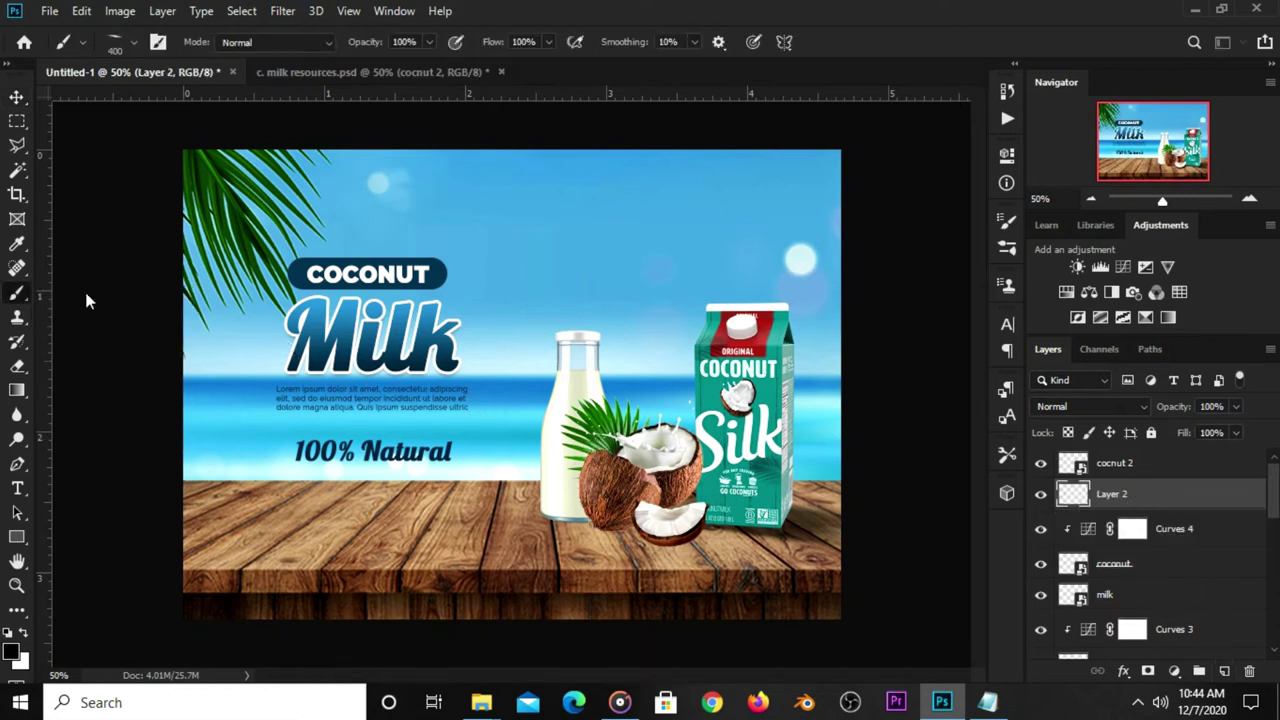
pyautogui.click(1007, 218)
pyautogui.click(847, 393)
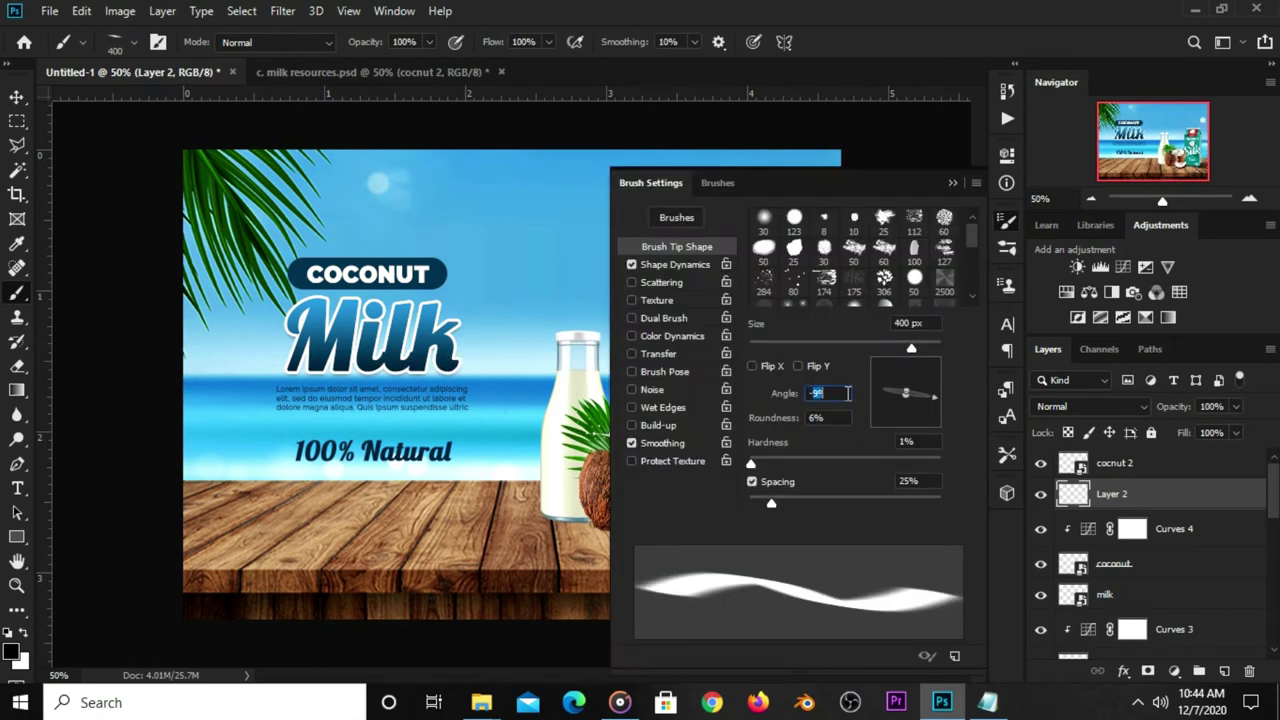
pyautogui.write('0')
pyautogui.click(953, 184)
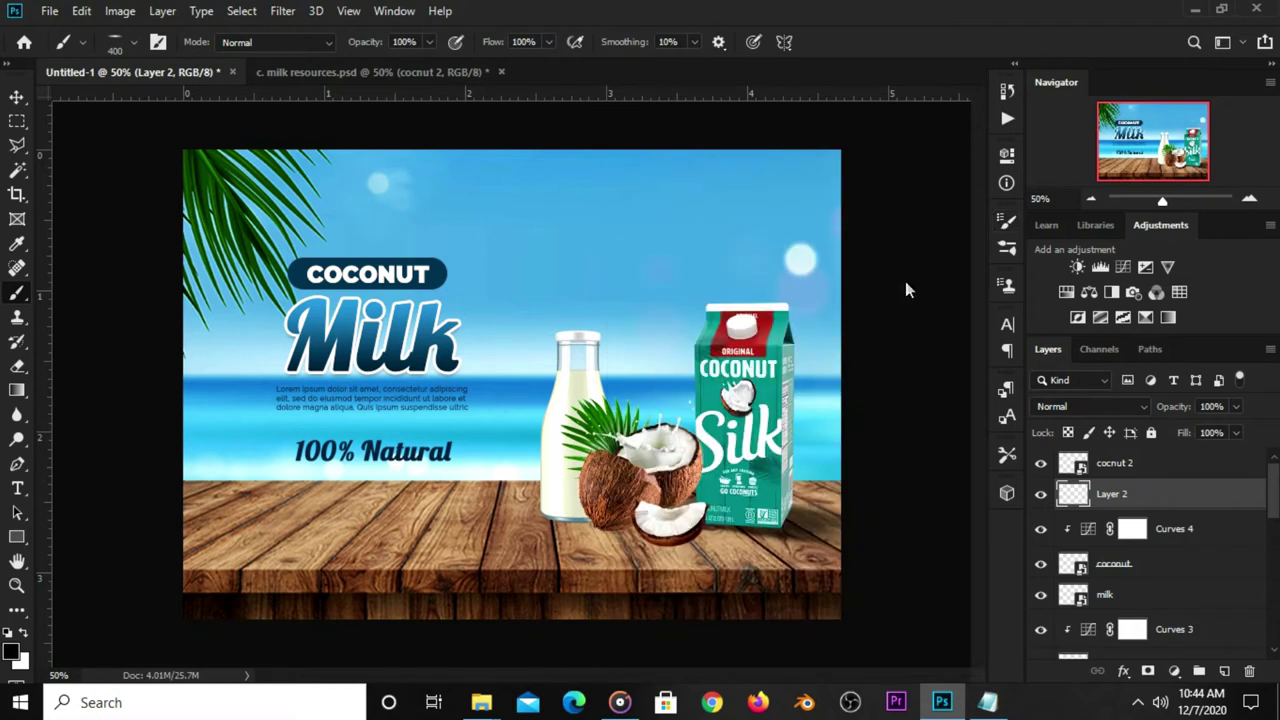
pyautogui.press('[')
pyautogui.press('[')
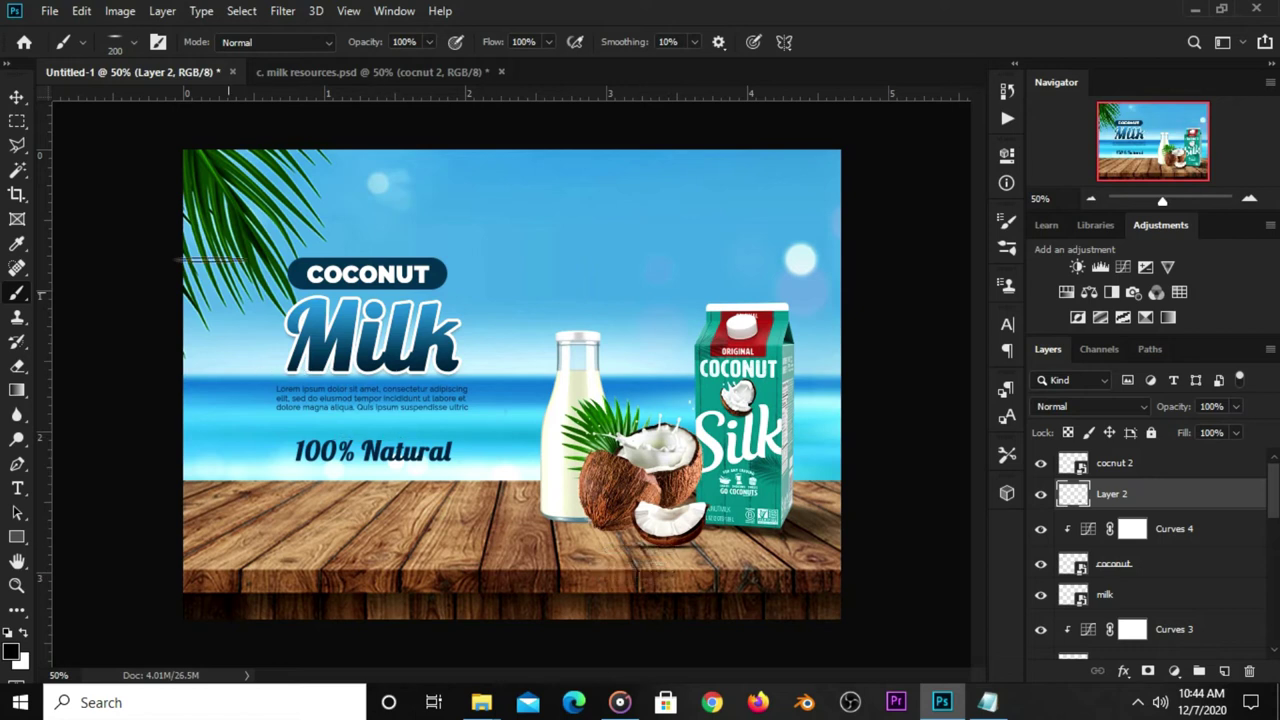
# Fade the coconut shadow layer to 73% opacity
pyautogui.click(17, 97)
pyautogui.click(90, 97)
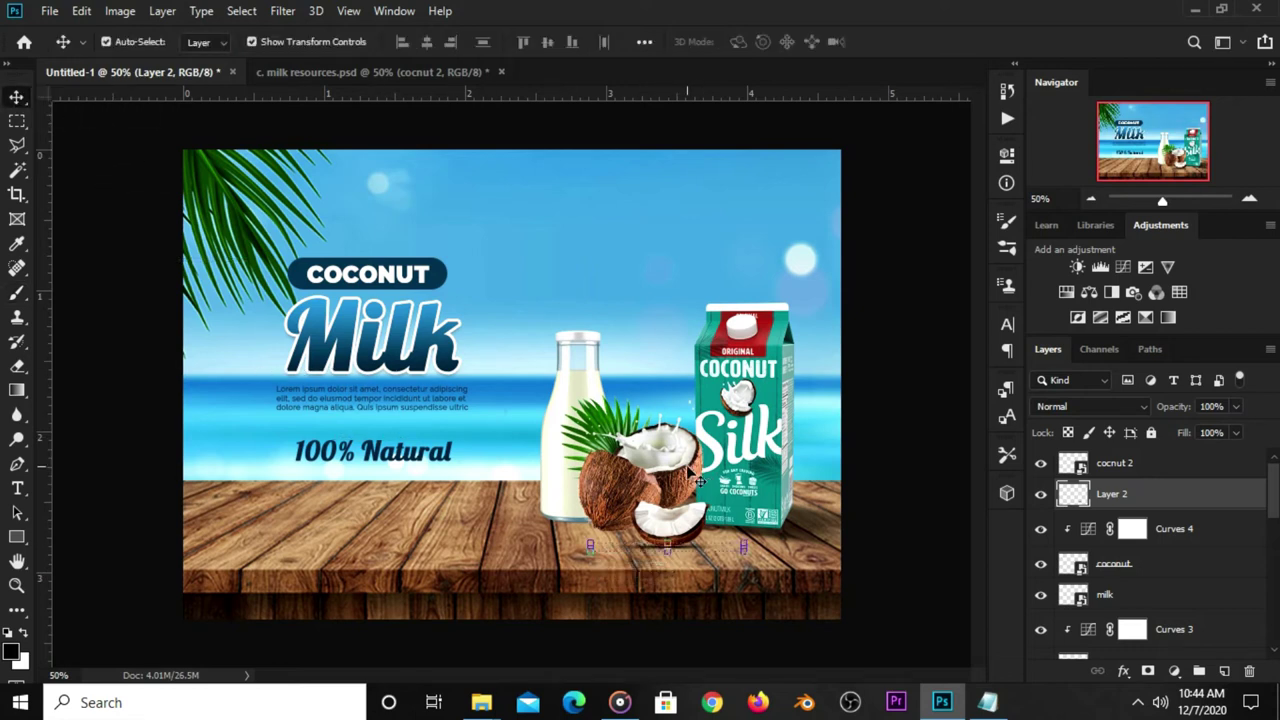
pyautogui.click(1236, 406)
pyautogui.moveTo(1240, 429); pyautogui.dragTo(1215, 432)
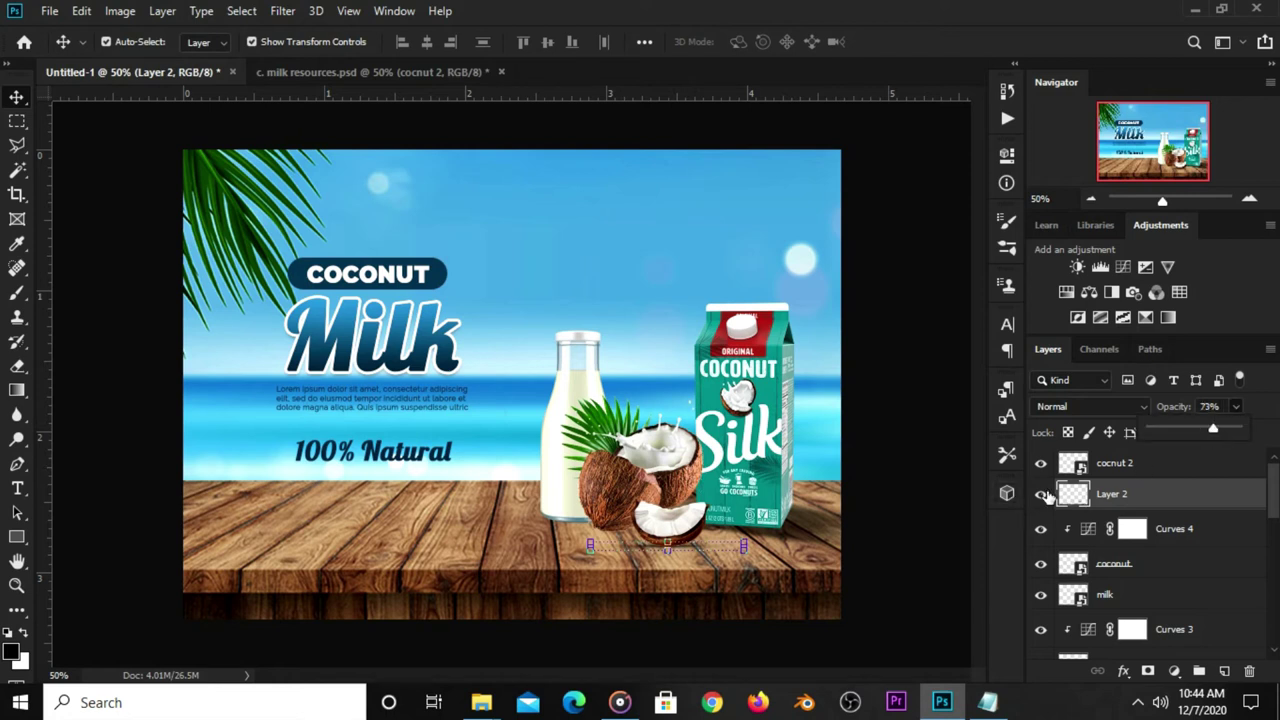
# Select the milk bottle layer and hide it to see beneath
pyautogui.click(885, 525)
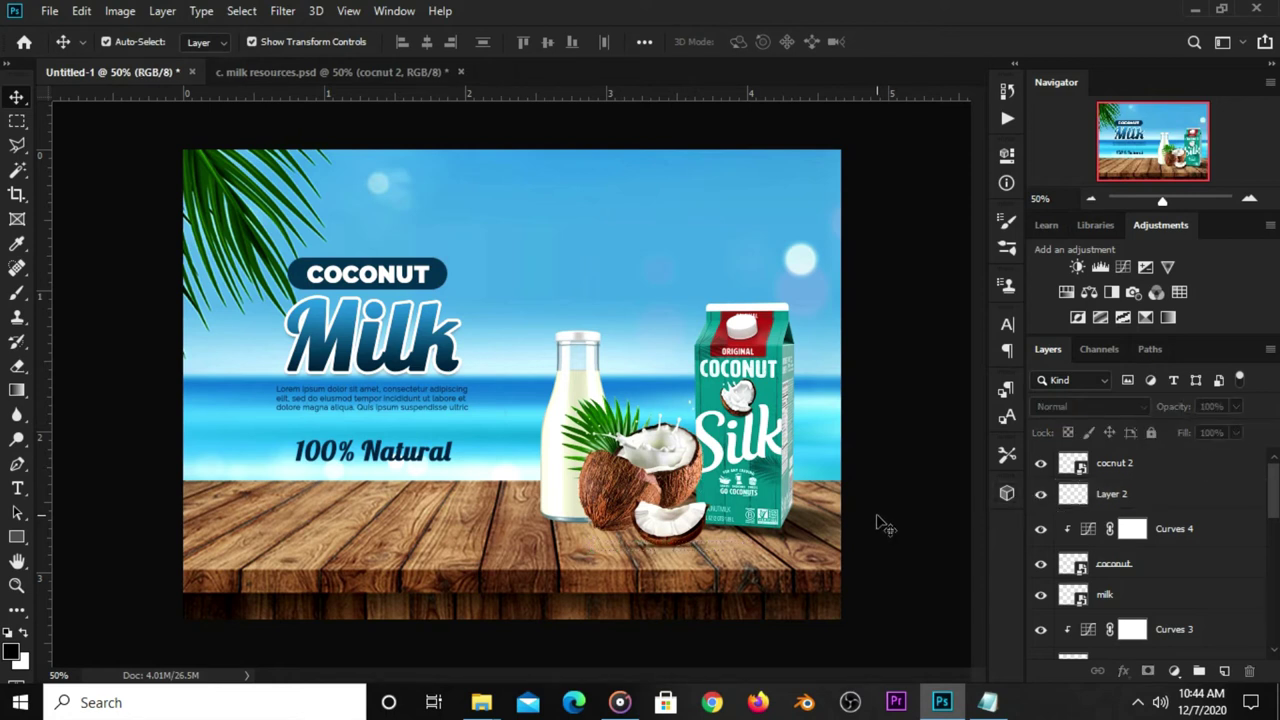
pyautogui.click(620, 508)
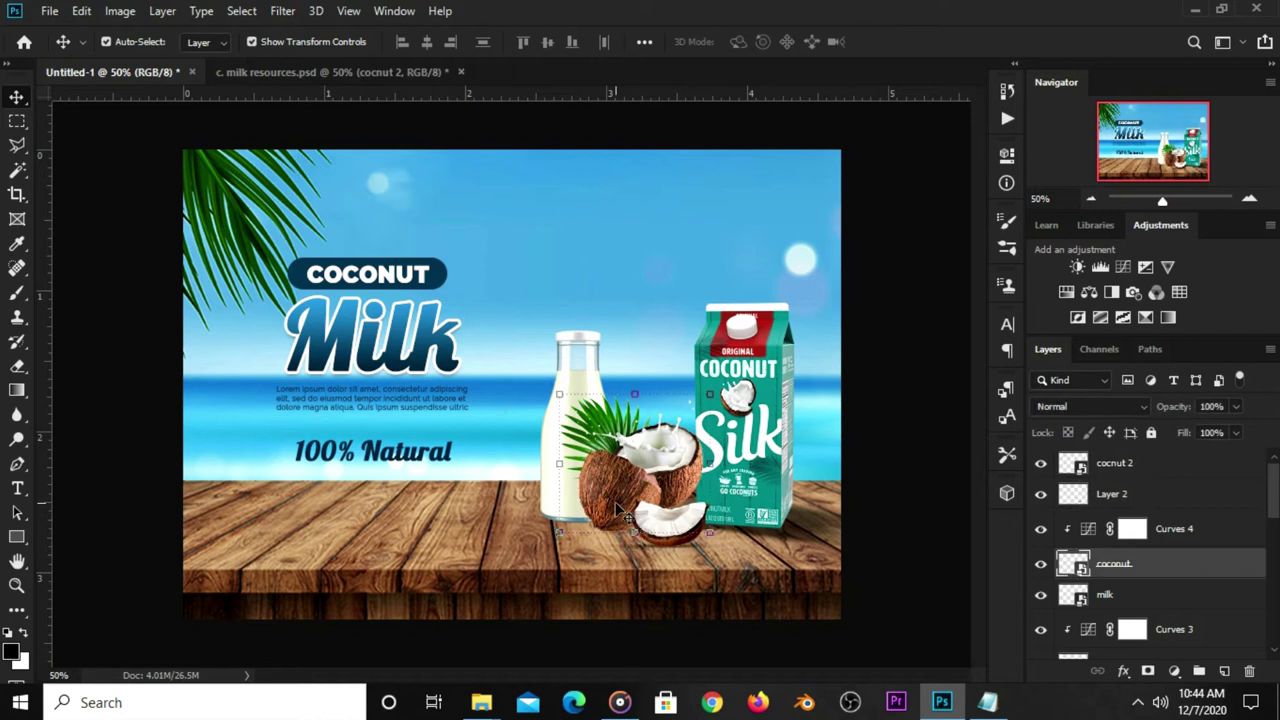
pyautogui.click(910, 492)
pyautogui.click(568, 398)
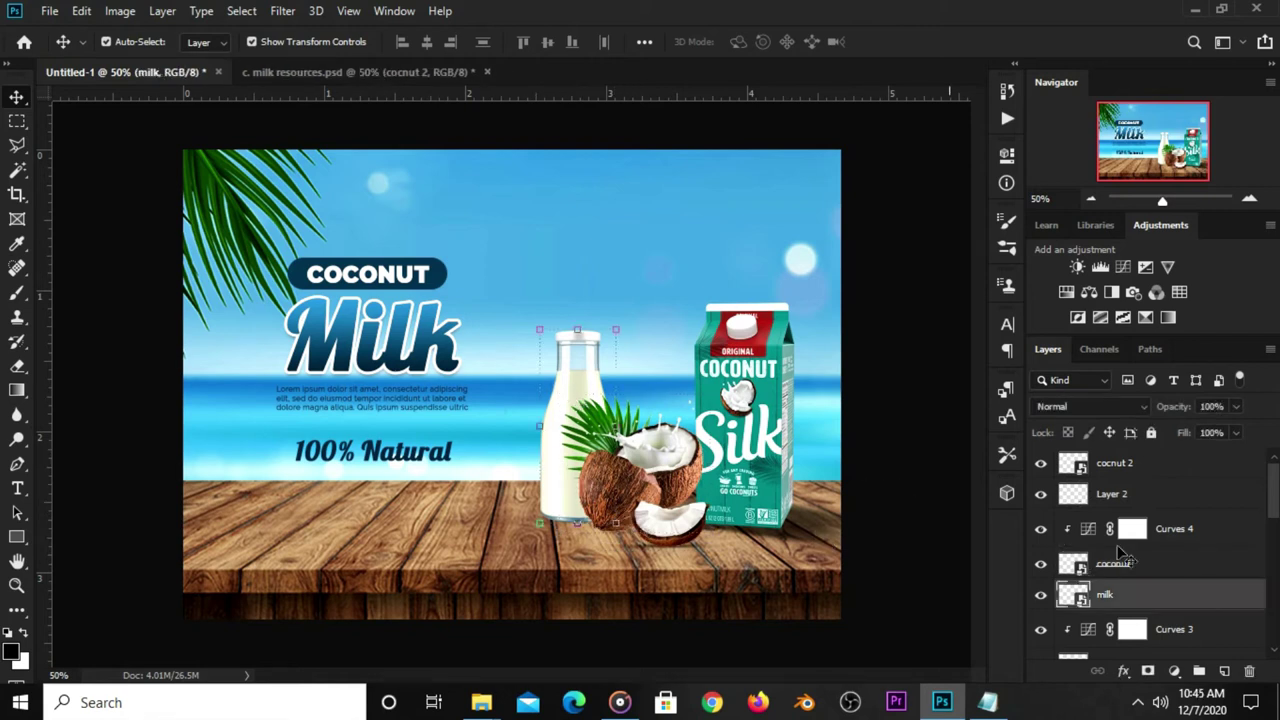
pyautogui.scroll(-2, 1120, 552)
pyautogui.click(1038, 534)
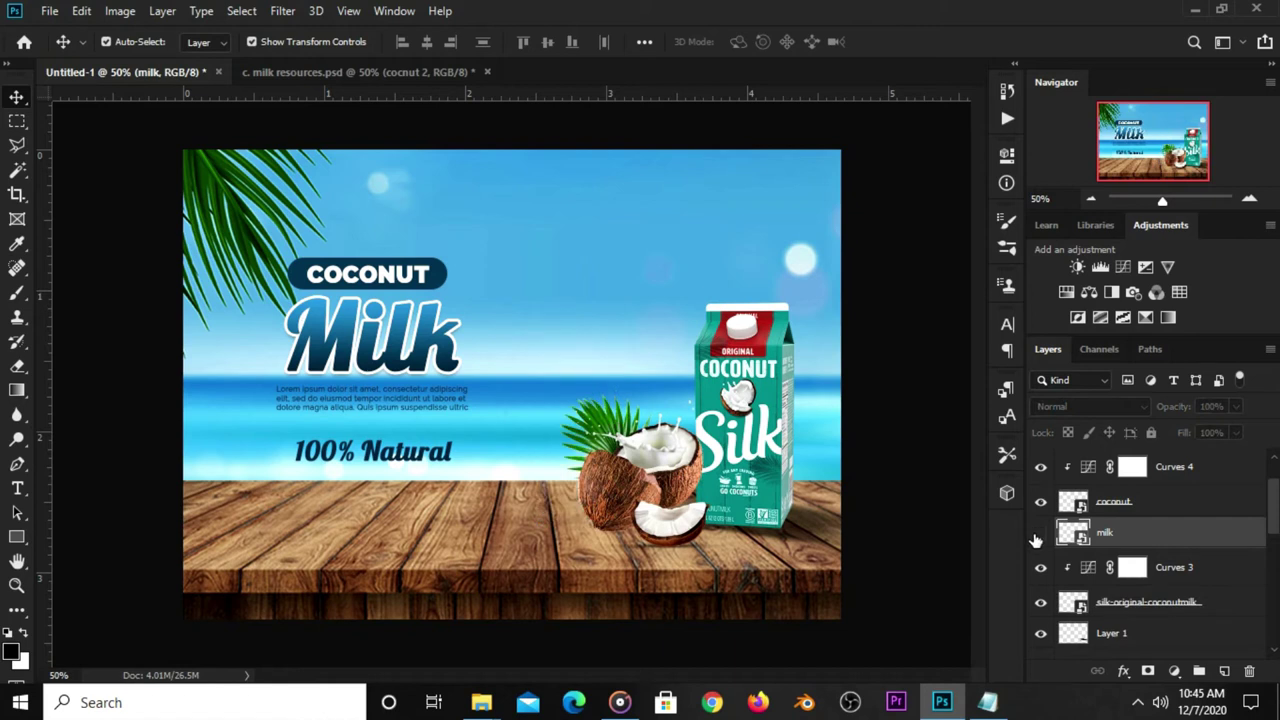
# Add a layer above Curves 3 and paint a 250 px soft shadow at the bottle's base
pyautogui.click(1165, 572)
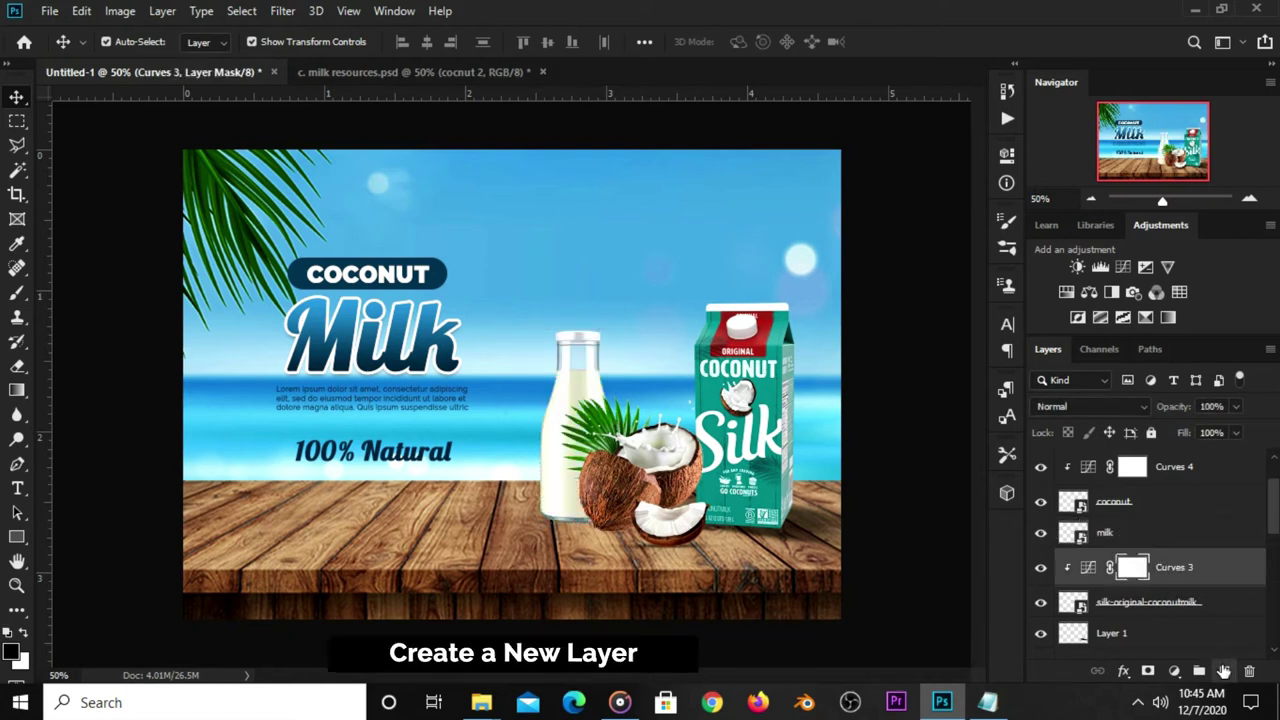
pyautogui.click(1224, 670)
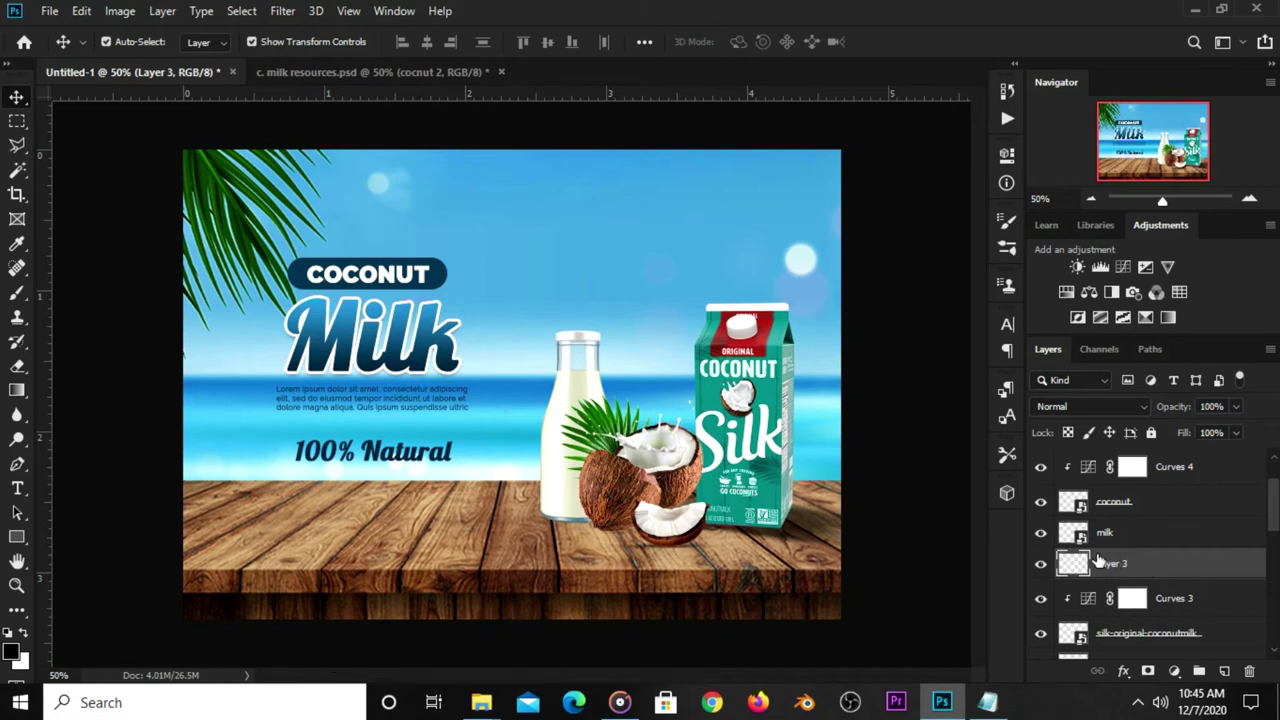
pyautogui.click(17, 292)
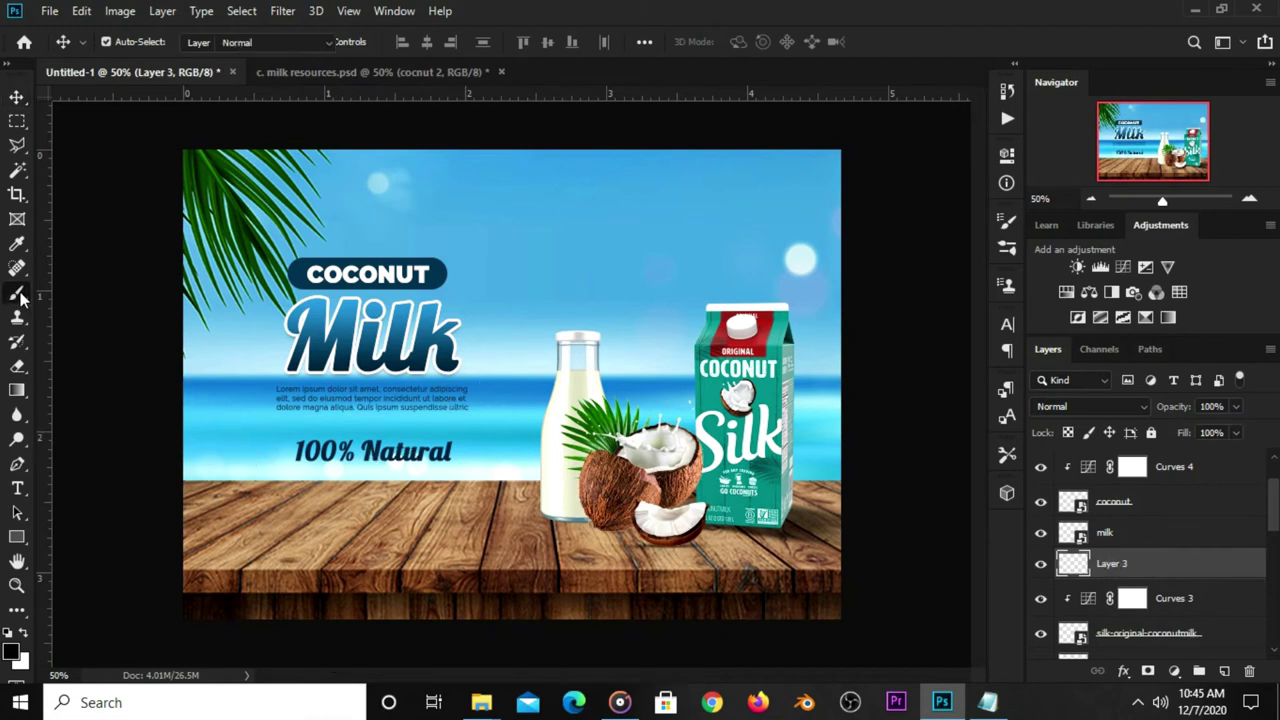
pyautogui.click(84, 296)
pyautogui.press(']')
pyautogui.click(572, 521)
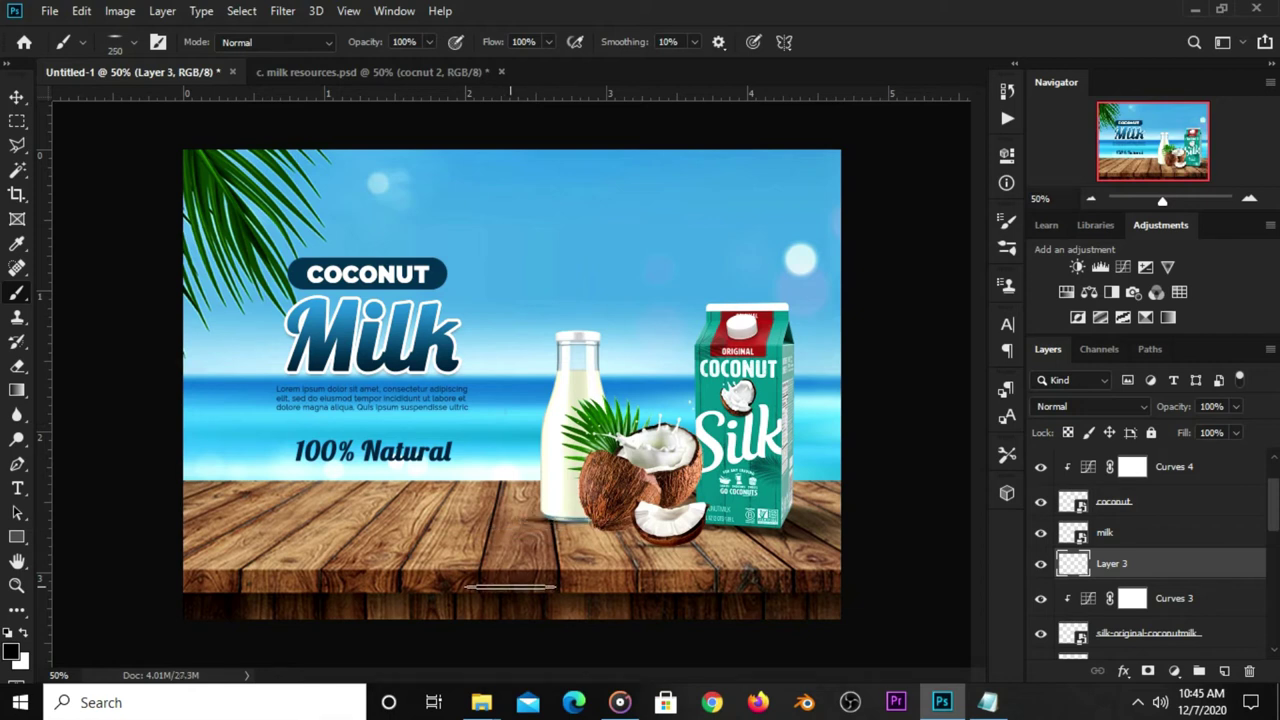
# Set the bottle shadow on Layer 3 to 75% opacity
pyautogui.click(17, 96)
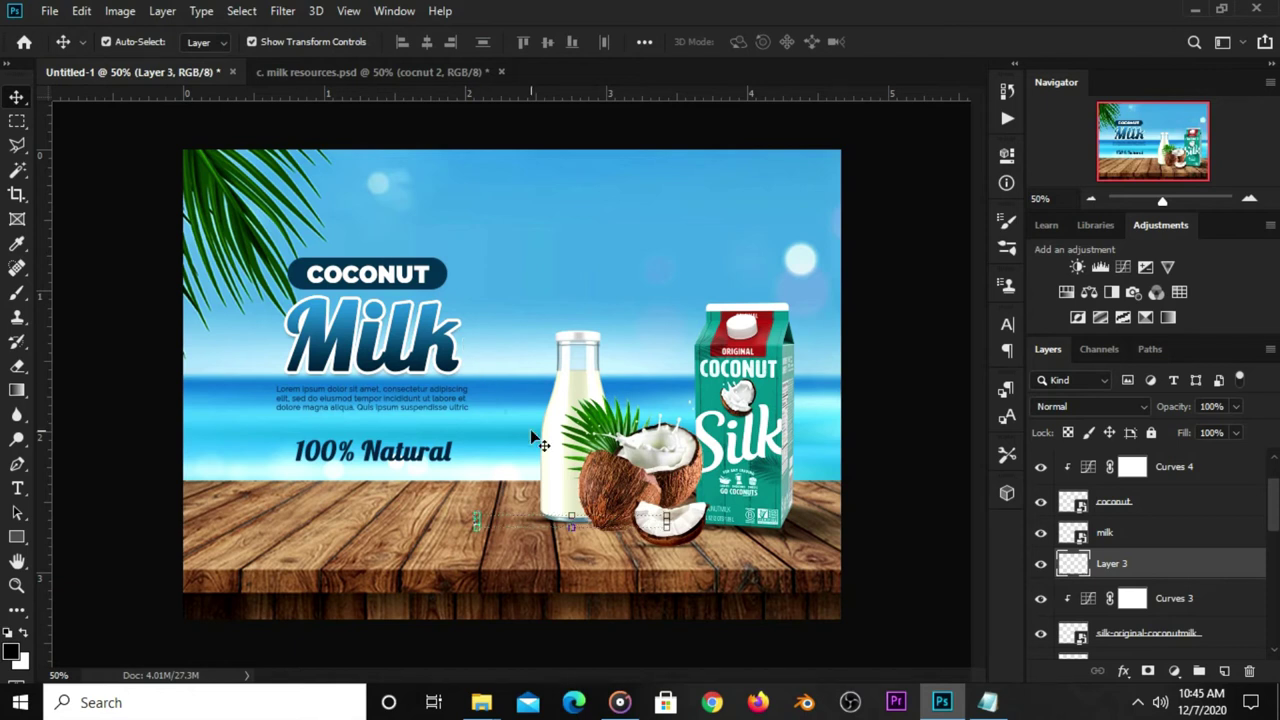
pyautogui.click(1236, 408)
pyautogui.click(916, 505)
# Add an empty Layer 4 above the milk bottle layer
pyautogui.click(648, 517)
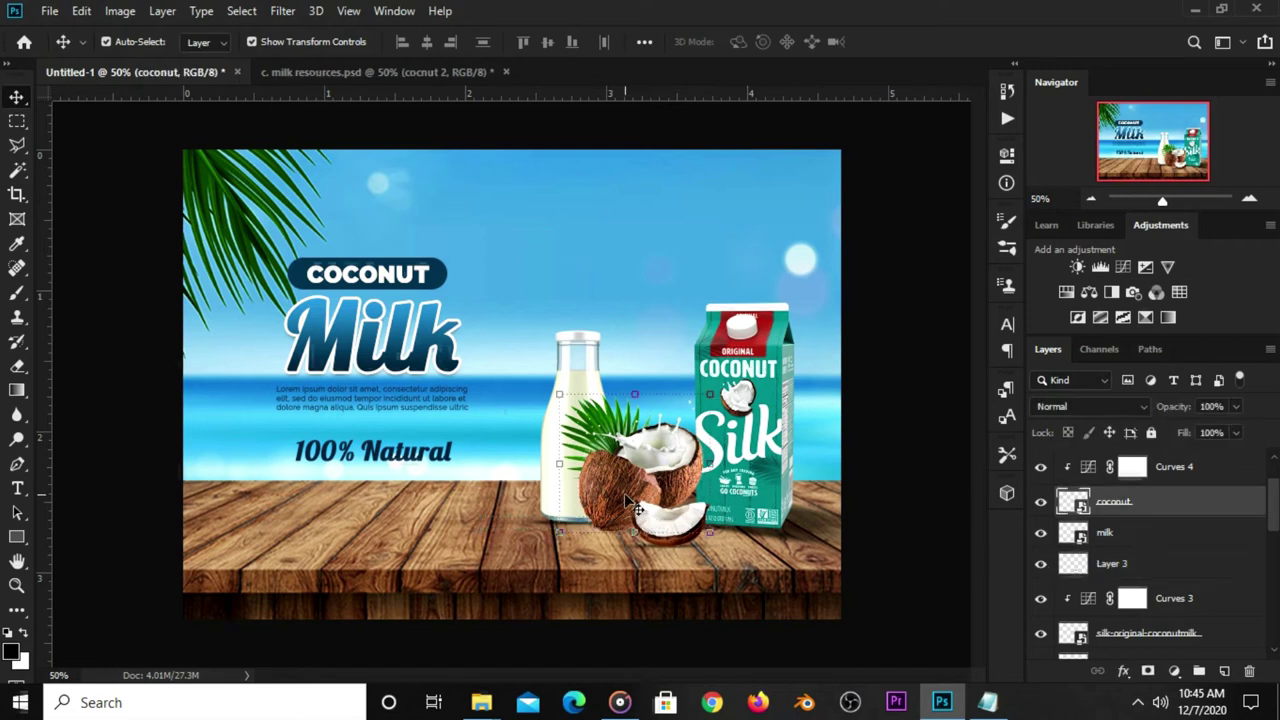
pyautogui.click(1040, 501)
pyautogui.click(1137, 538)
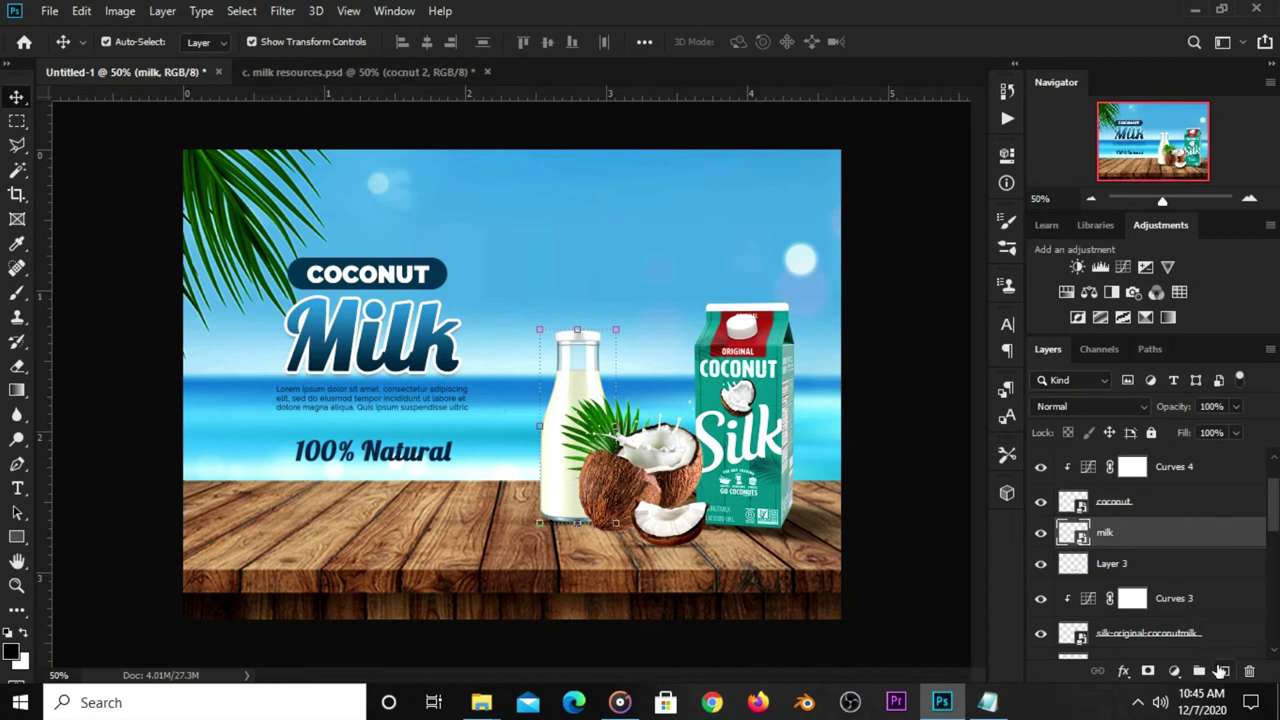
pyautogui.click(1225, 671)
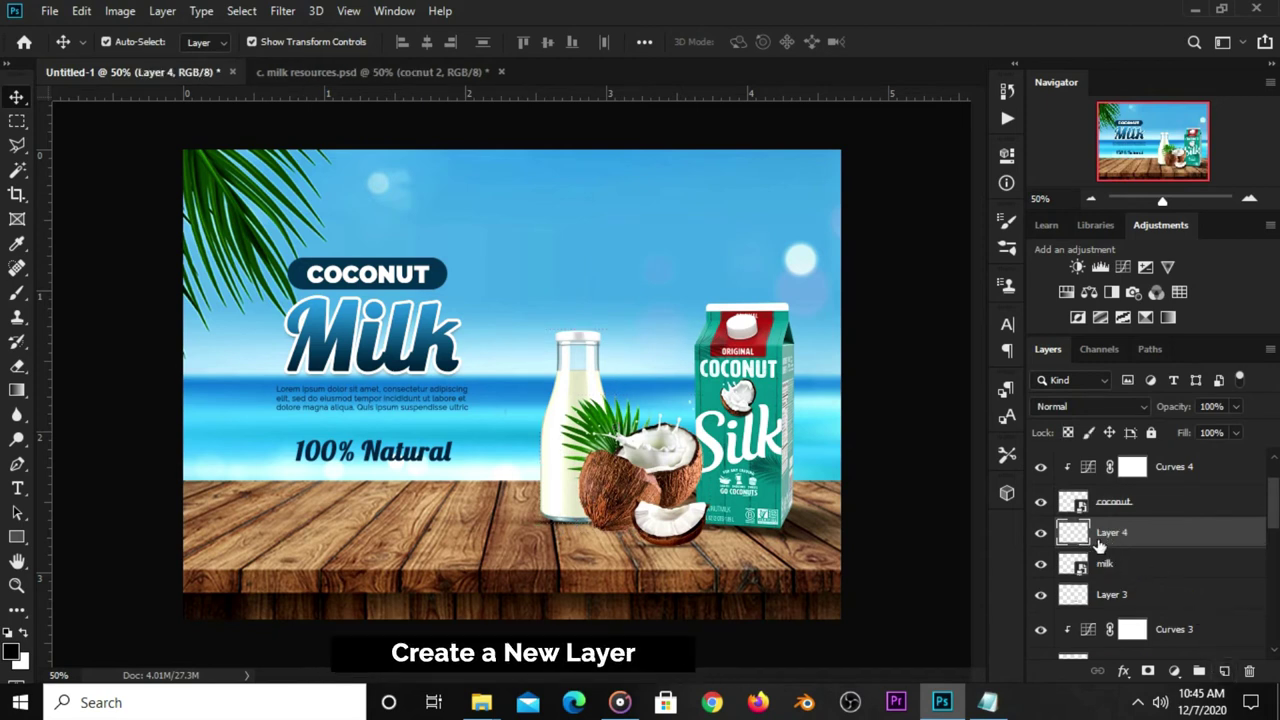
# Paint a thin soft shadow on Layer 4 under the coconuts, then deselect the layer
pyautogui.rightClick(17, 292)
pyautogui.click(100, 290)
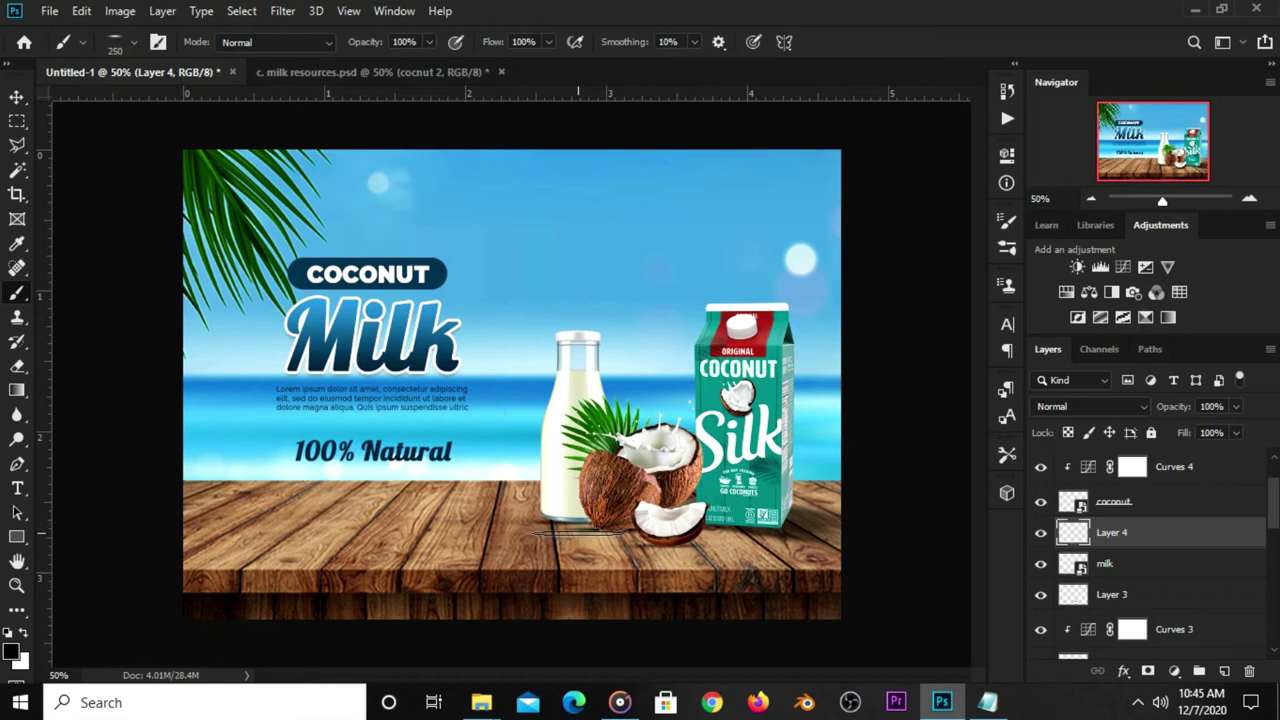
pyautogui.click(16, 97)
pyautogui.click(95, 103)
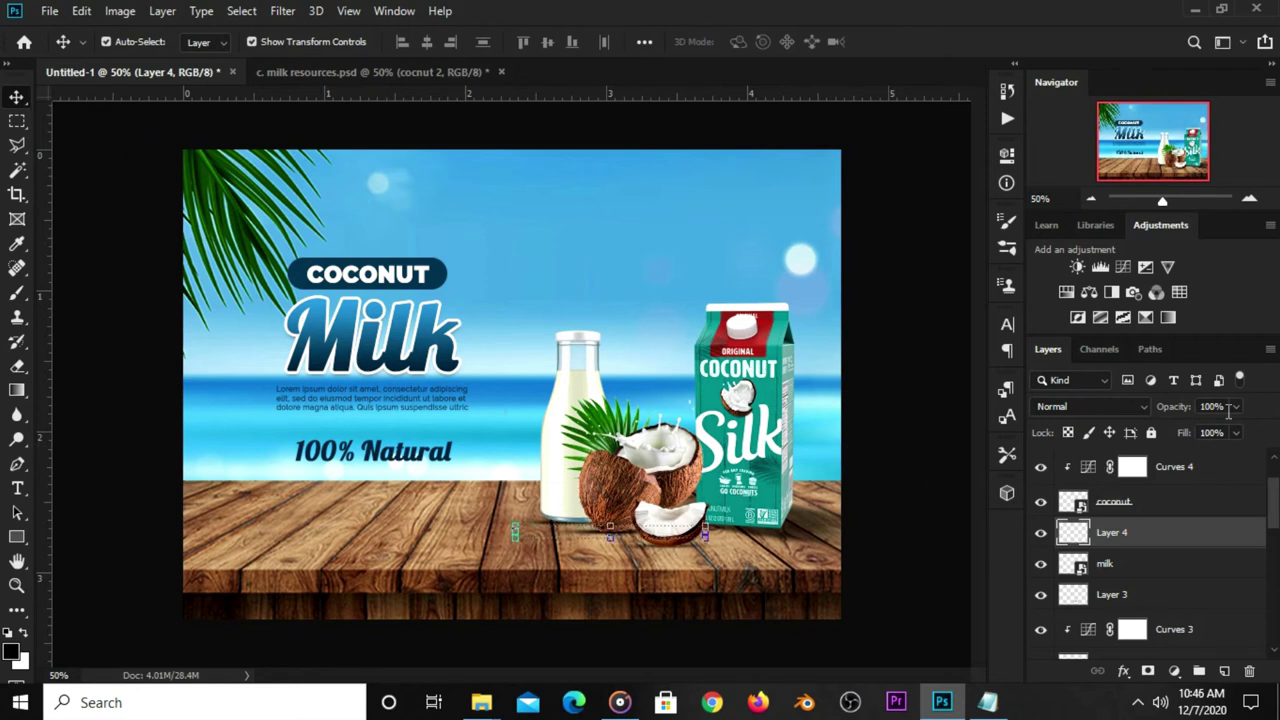
pyautogui.click(891, 505)
# Drag the milk splash layer from the milk resources document into the poster
pyautogui.click(1036, 514)
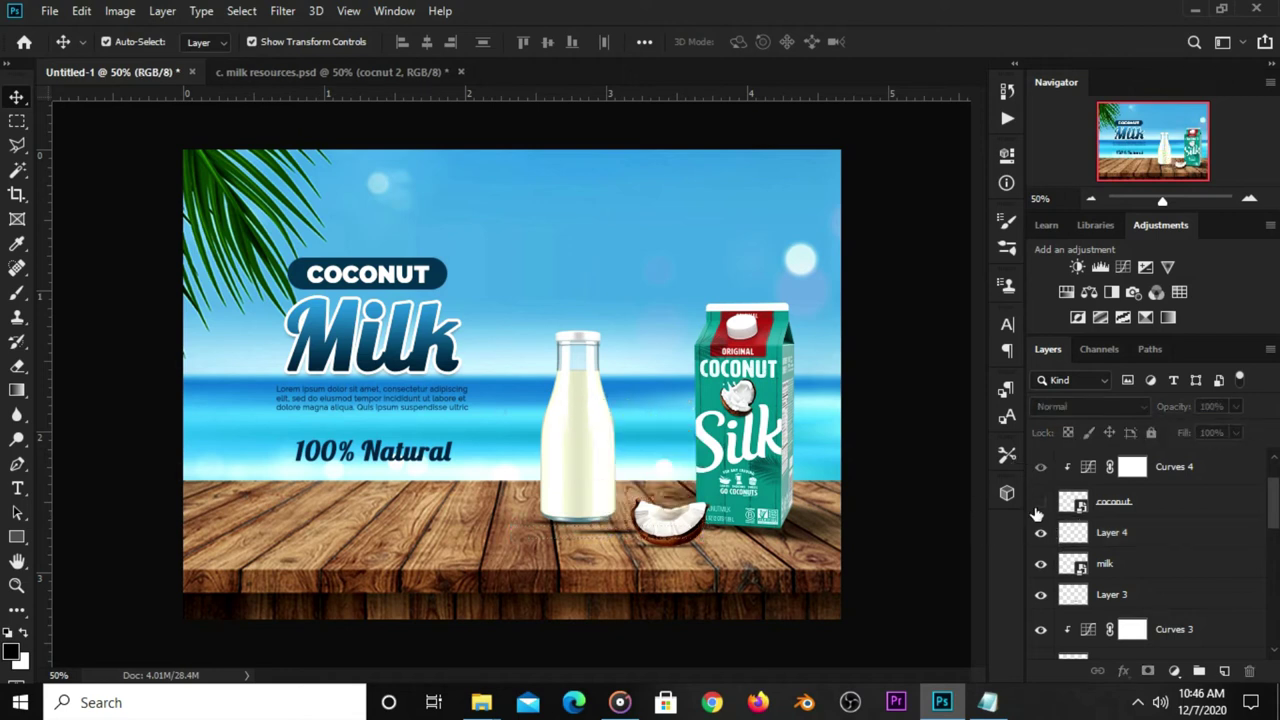
pyautogui.click(1038, 516)
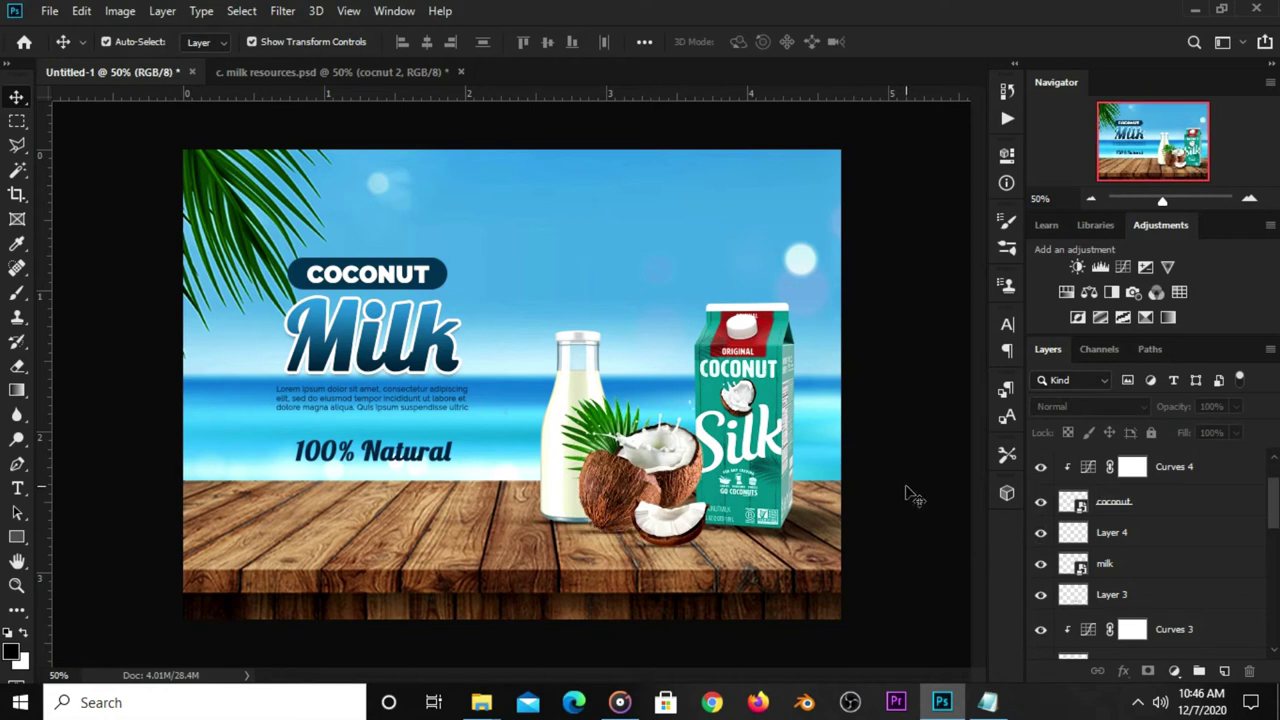
pyautogui.click(325, 74)
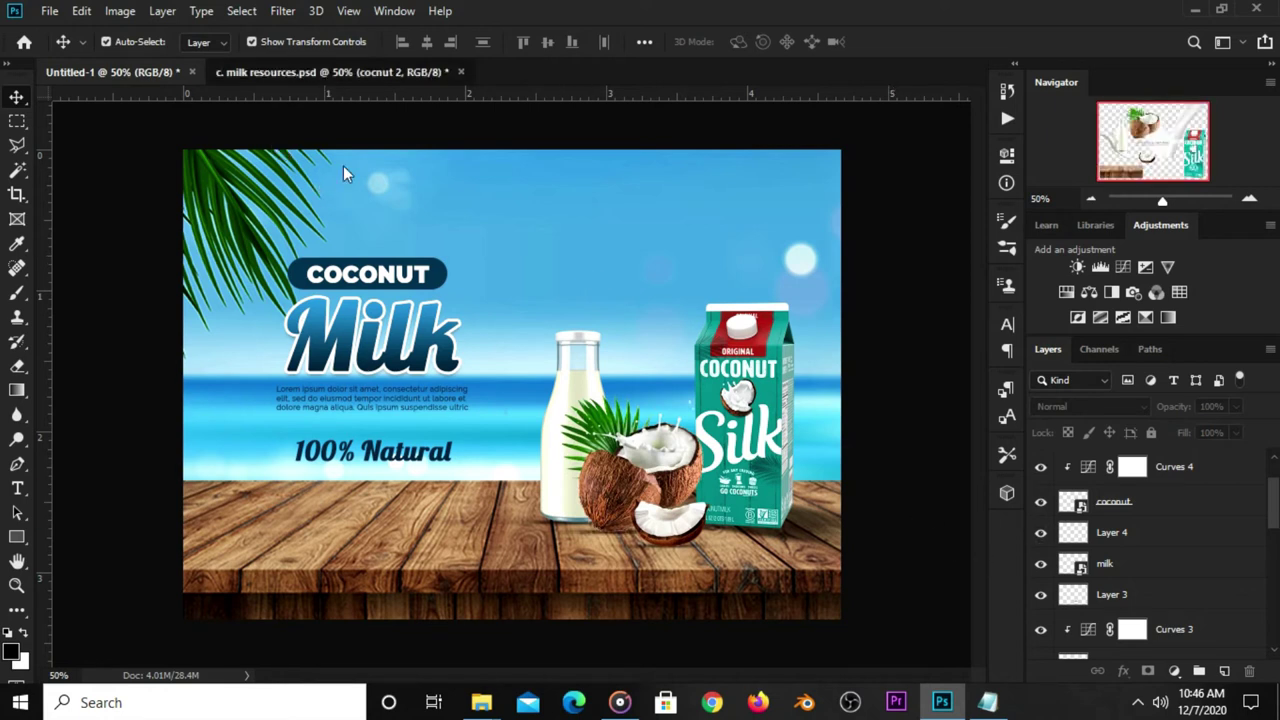
pyautogui.click(240, 375)
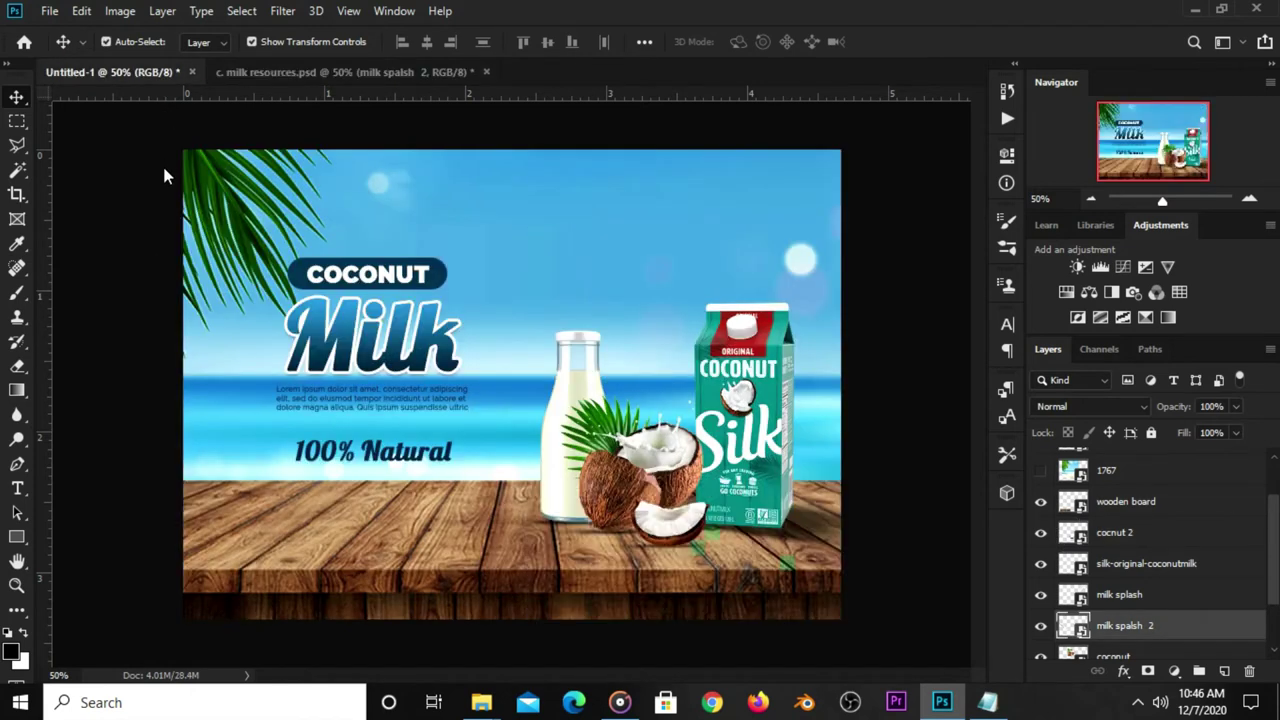
pyautogui.moveTo(157, 102); pyautogui.dragTo(447, 337)
# Scale the milk splash to about 78% and position it over the bottle and coconut
pyautogui.hotkey('ctrl', 't')
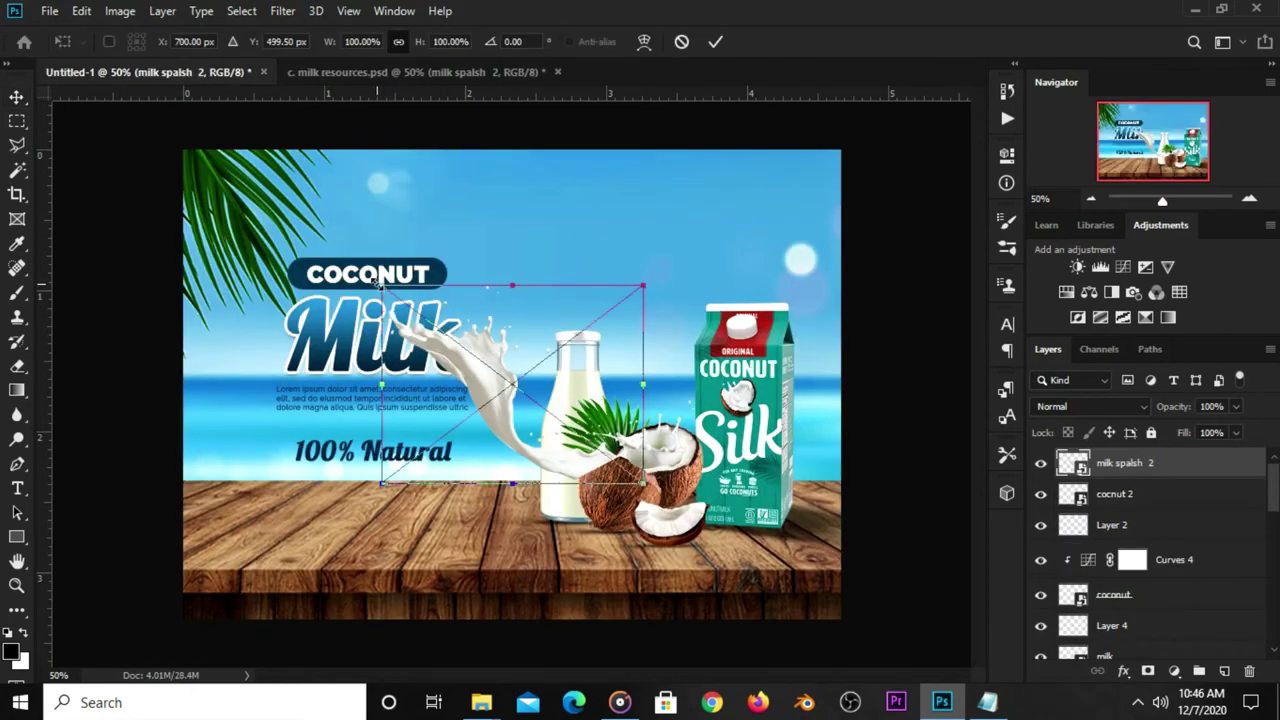
pyautogui.moveTo(381, 285); pyautogui.dragTo(438, 329)
pyautogui.moveTo(540, 437); pyautogui.dragTo(617, 430)
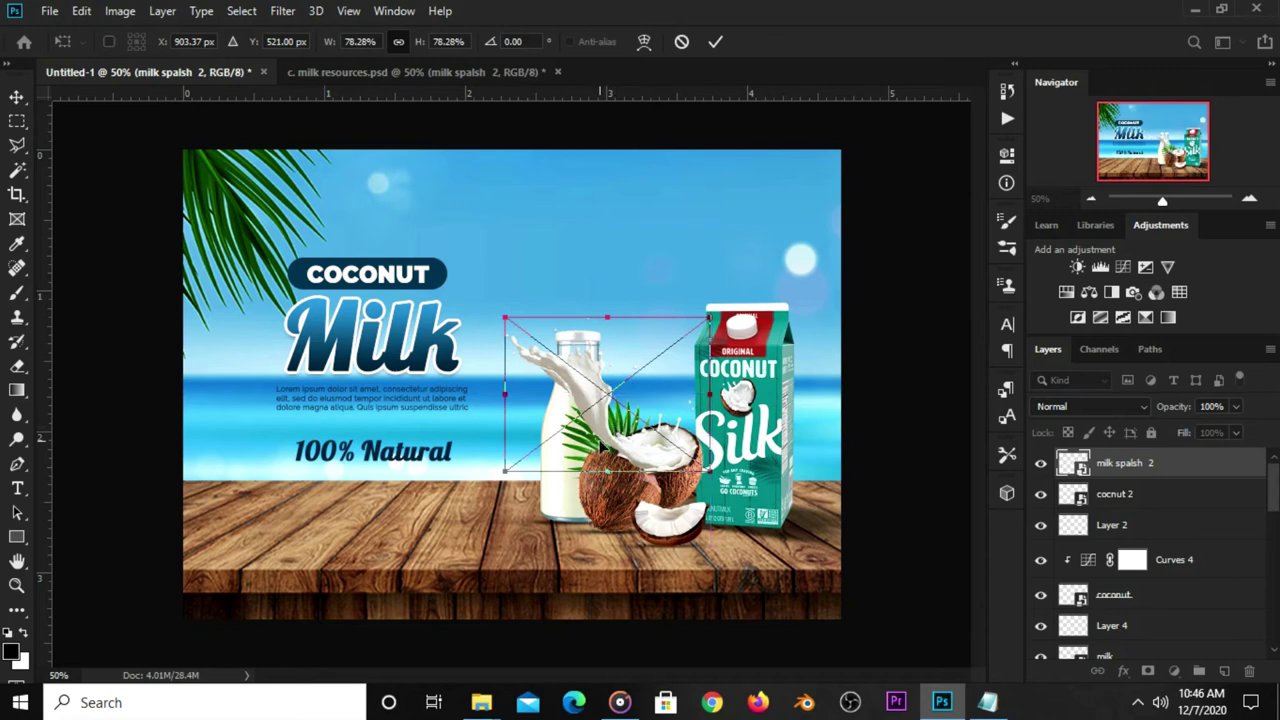
pyautogui.press('Return')
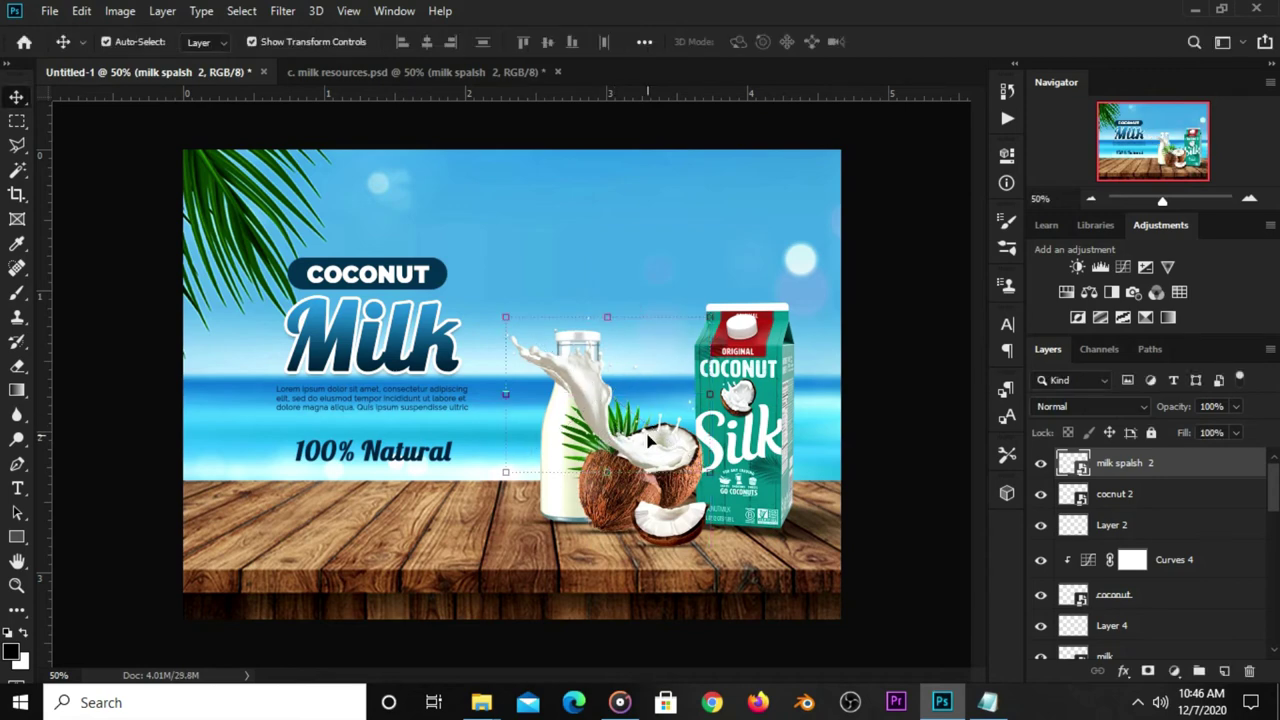
pyautogui.scroll(2, 648, 441)
pyautogui.scroll(2, 645, 460)
# Lower milk splash 2 slightly, set its opacity to 34%, and add a layer mask
pyautogui.scroll(2, 640, 500)
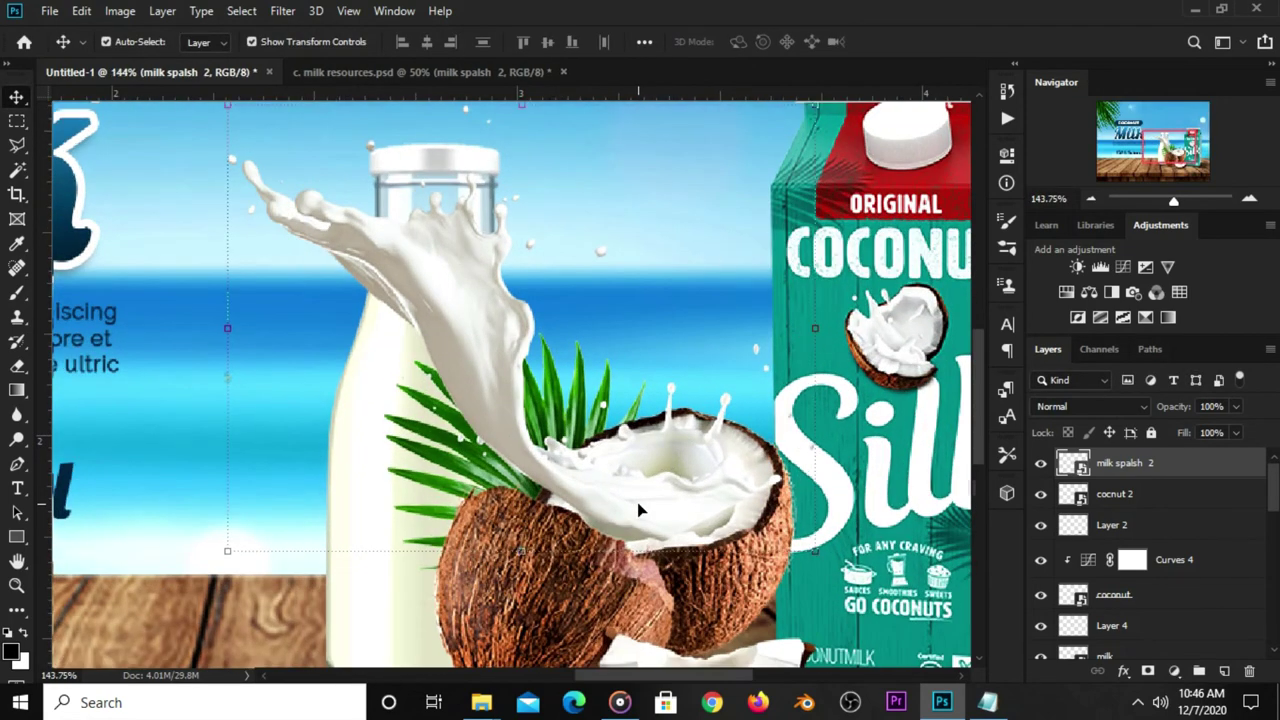
pyautogui.moveTo(638, 503); pyautogui.dragTo(670, 551)
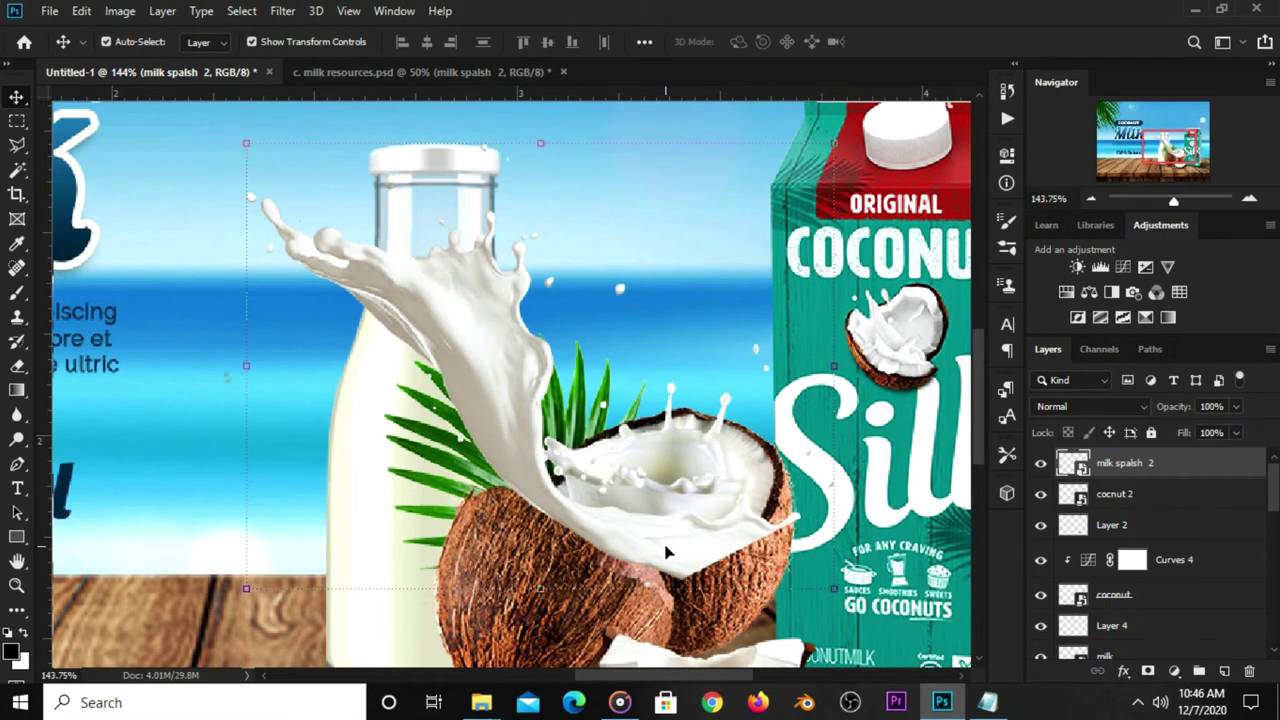
pyautogui.click(1234, 410)
pyautogui.moveTo(1189, 431); pyautogui.dragTo(1180, 433)
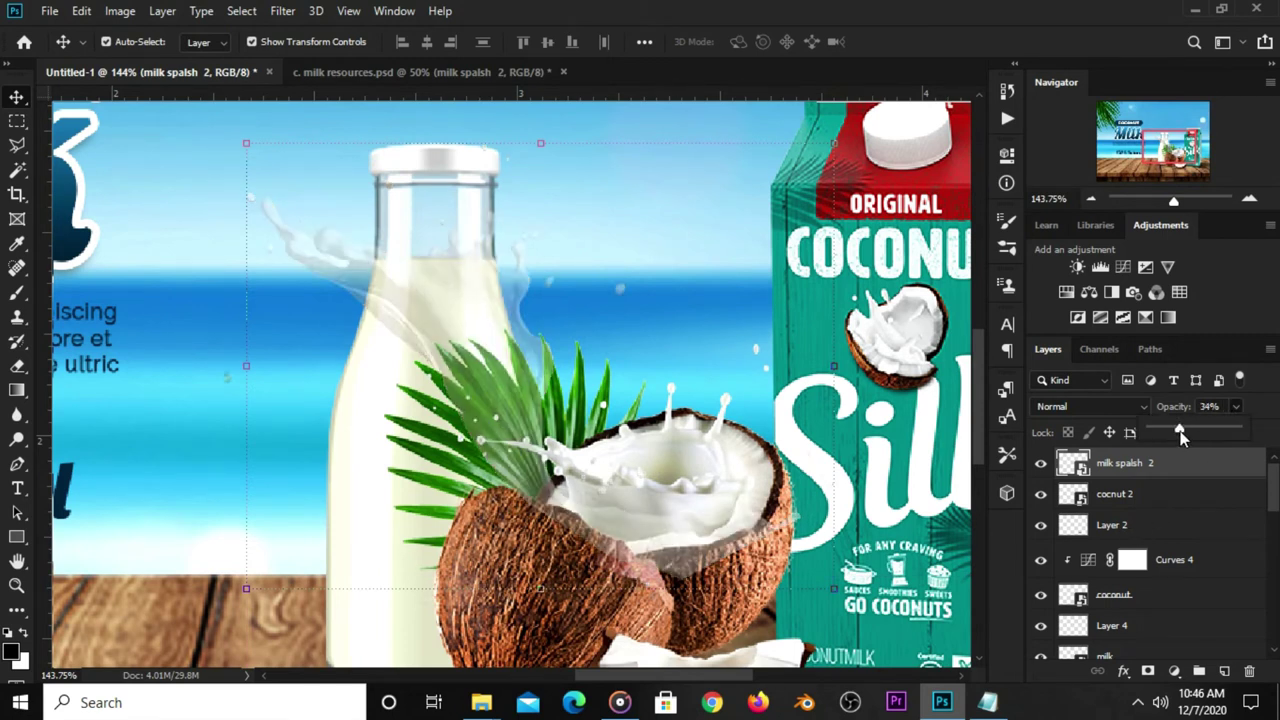
pyautogui.click(1150, 470)
pyautogui.click(1148, 671)
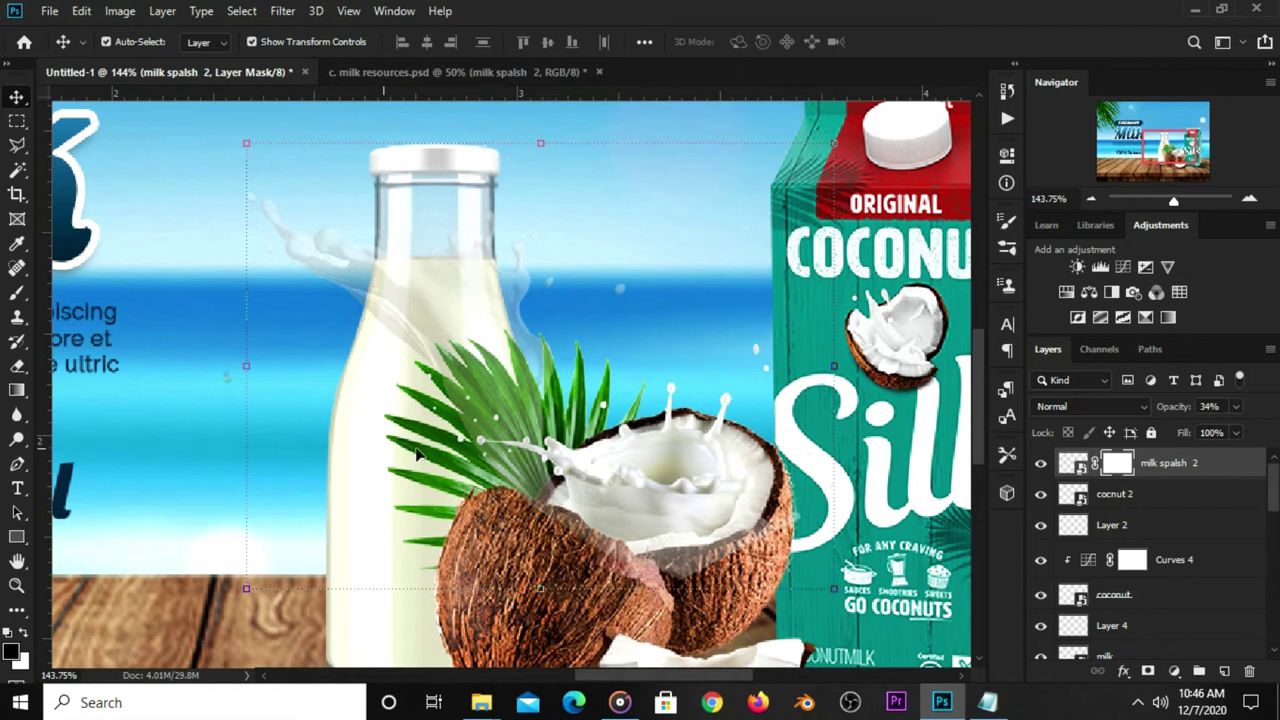
pyautogui.rightClick(17, 464)
# Start a pen path curving along the coconut's front rim and up its right edge
pyautogui.click(85, 466)
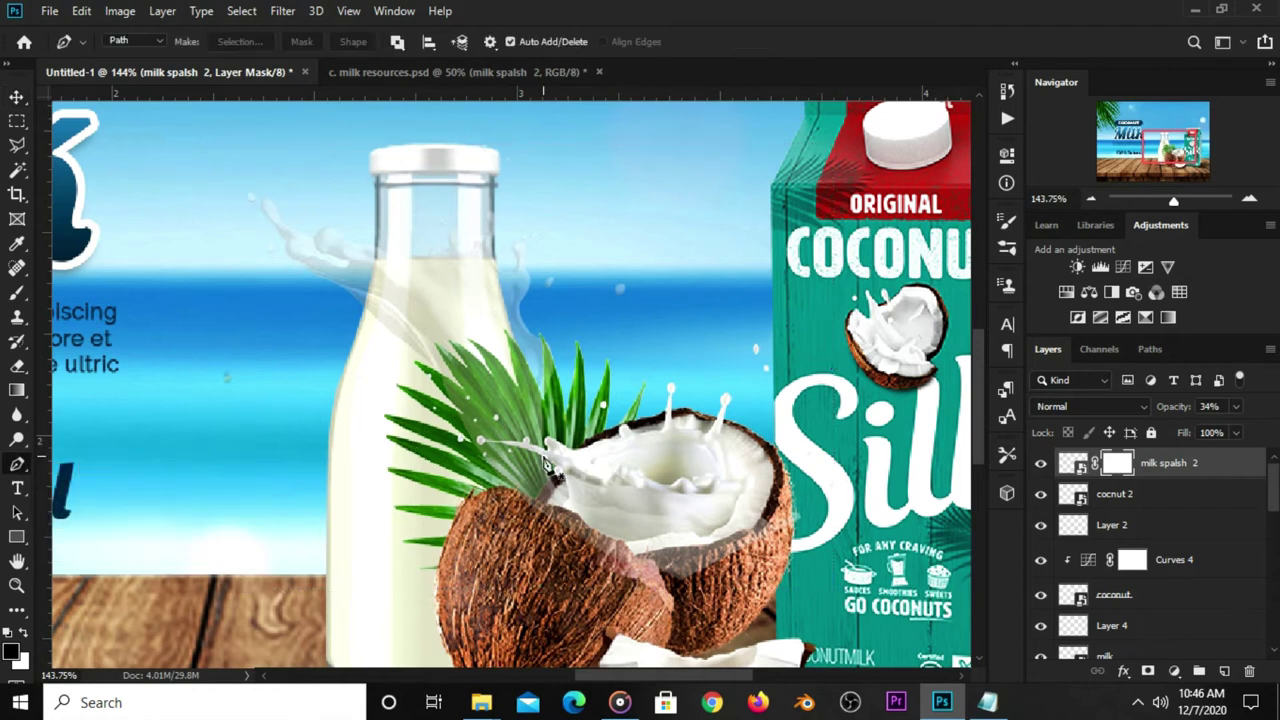
pyautogui.scroll(2, 688, 500)
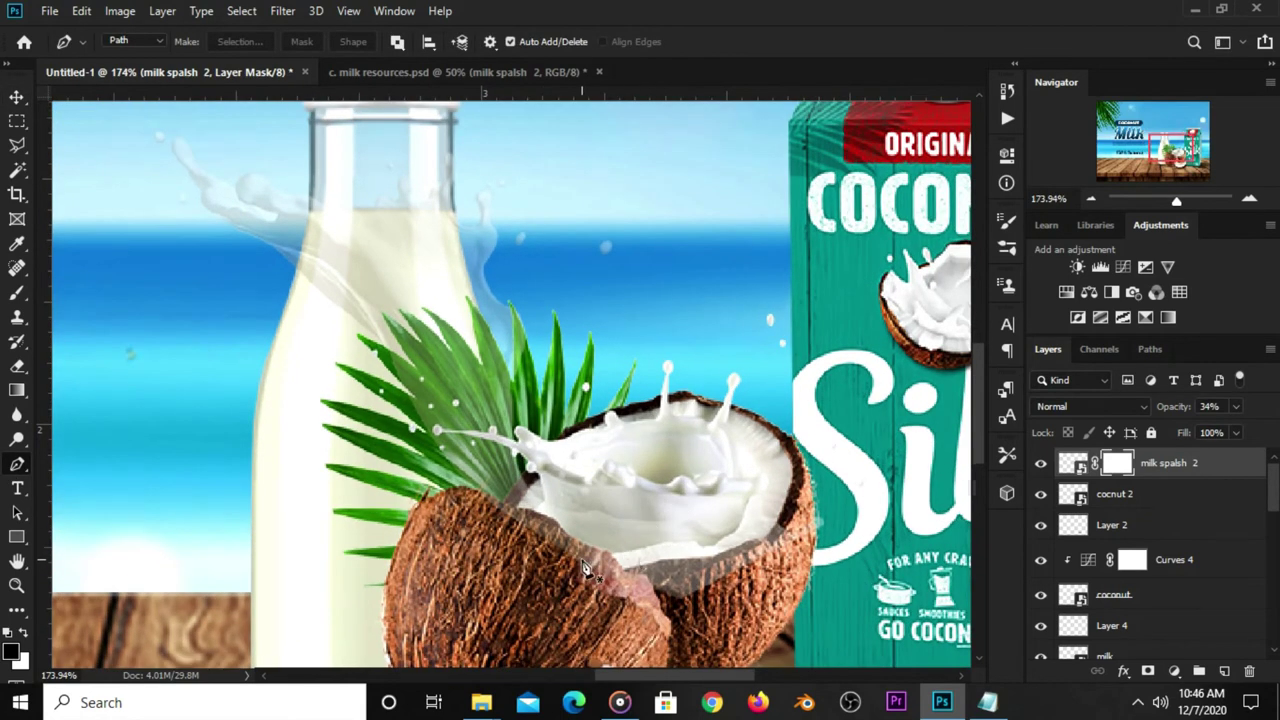
pyautogui.click(607, 555)
pyautogui.moveTo(667, 538)
pyautogui.mouseDown()
pyautogui.moveTo(693, 540)
pyautogui.moveTo(637, 552)
pyautogui.mouseUp()
pyautogui.moveTo(641, 552); pyautogui.dragTo(634, 558)
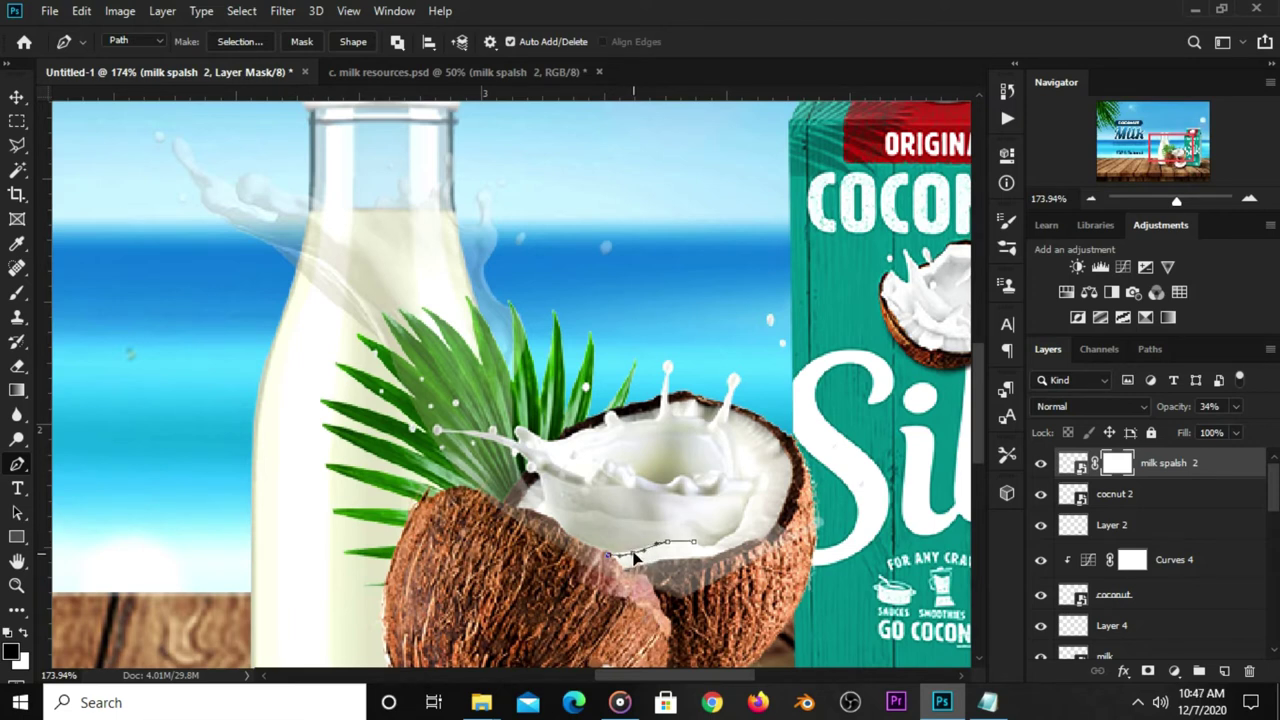
pyautogui.click(718, 538)
pyautogui.click(758, 479)
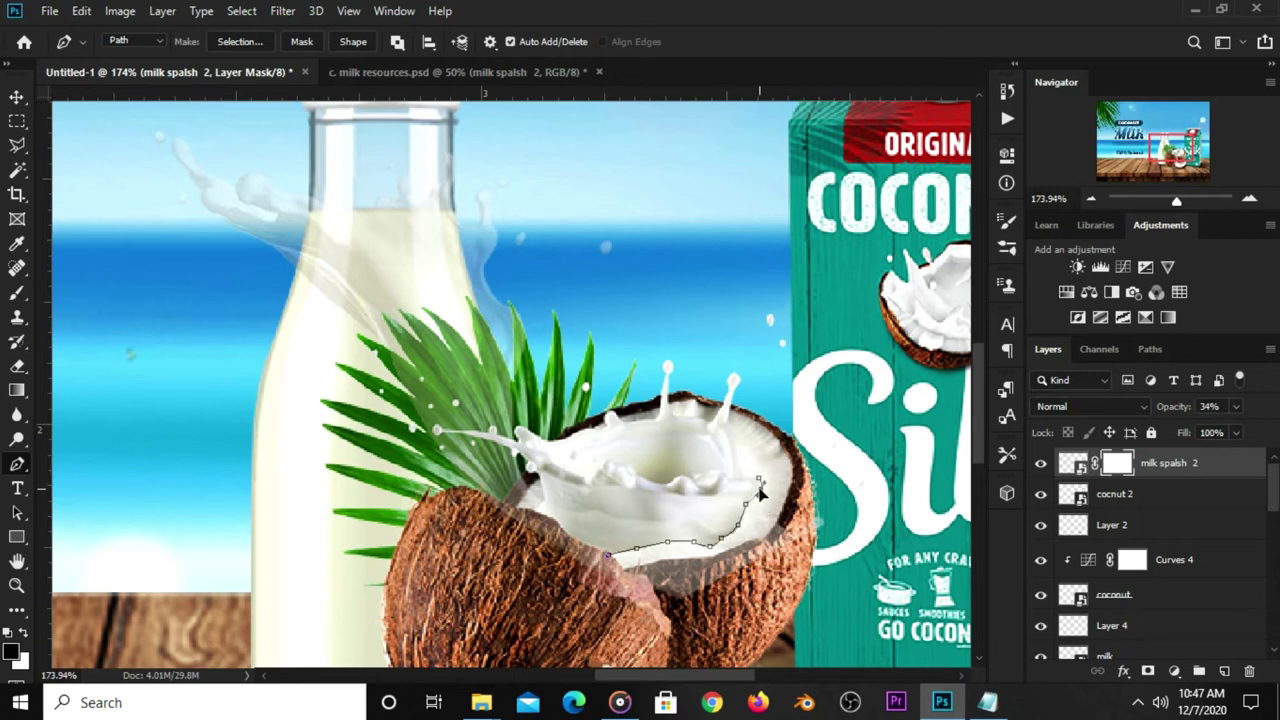
pyautogui.click(759, 462)
# Continue the path around the coconut's outer shell and close it, checking it against the splash
pyautogui.click(823, 450)
pyautogui.click(851, 551)
pyautogui.click(818, 585)
pyautogui.click(683, 634)
pyautogui.click(586, 627)
pyautogui.click(568, 590)
pyautogui.click(610, 557)
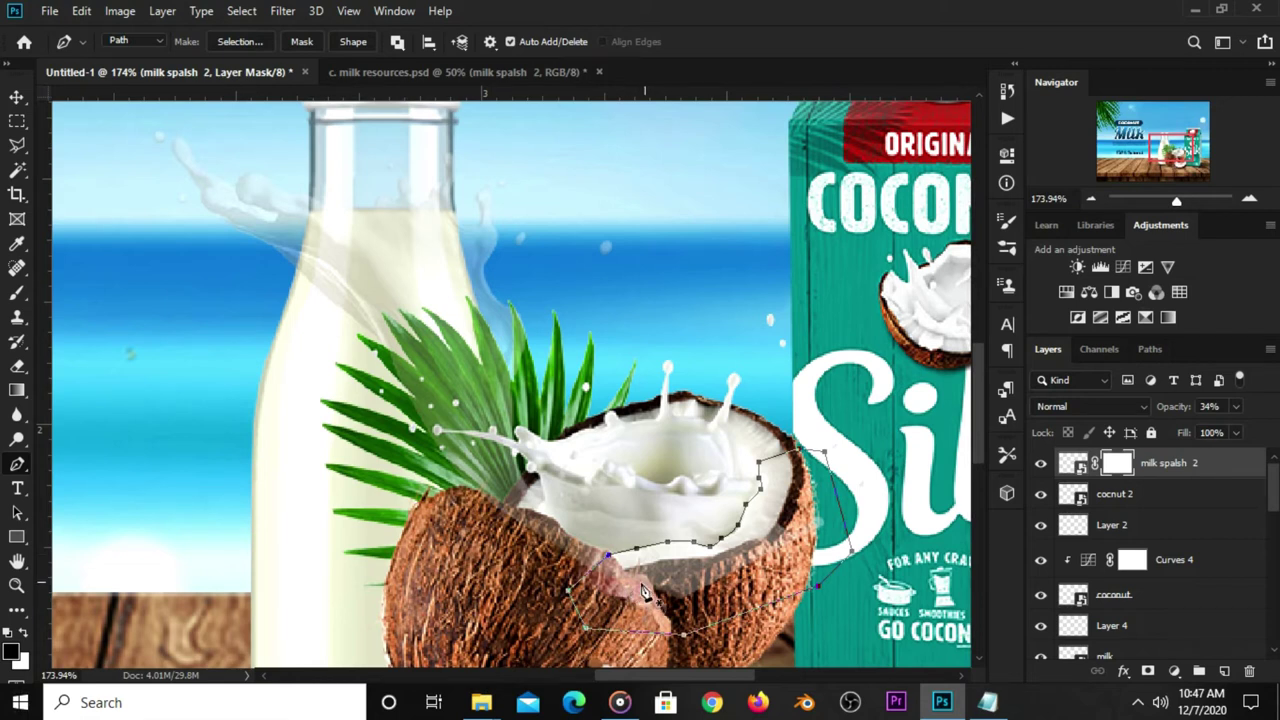
pyautogui.click(1040, 464)
pyautogui.click(1040, 464)
pyautogui.rightClick(652, 568)
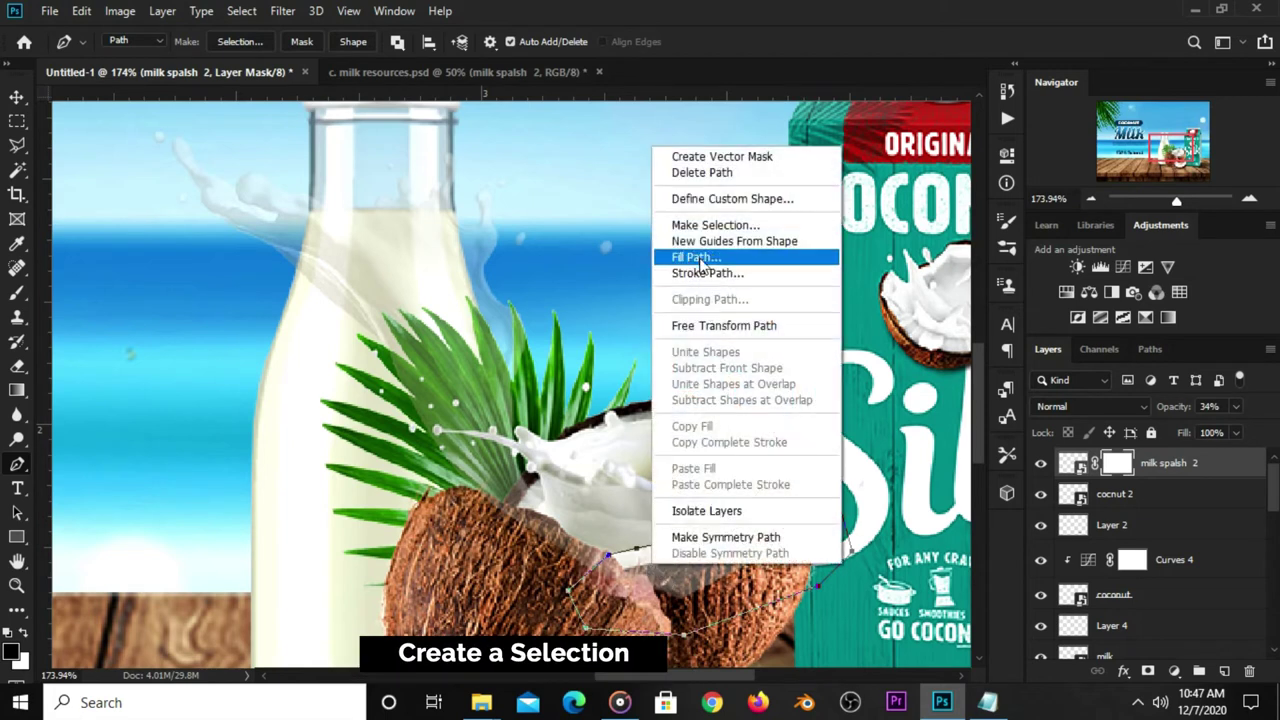
# Convert the path to a selection and fill it with black on the splash mask
pyautogui.click(714, 226)
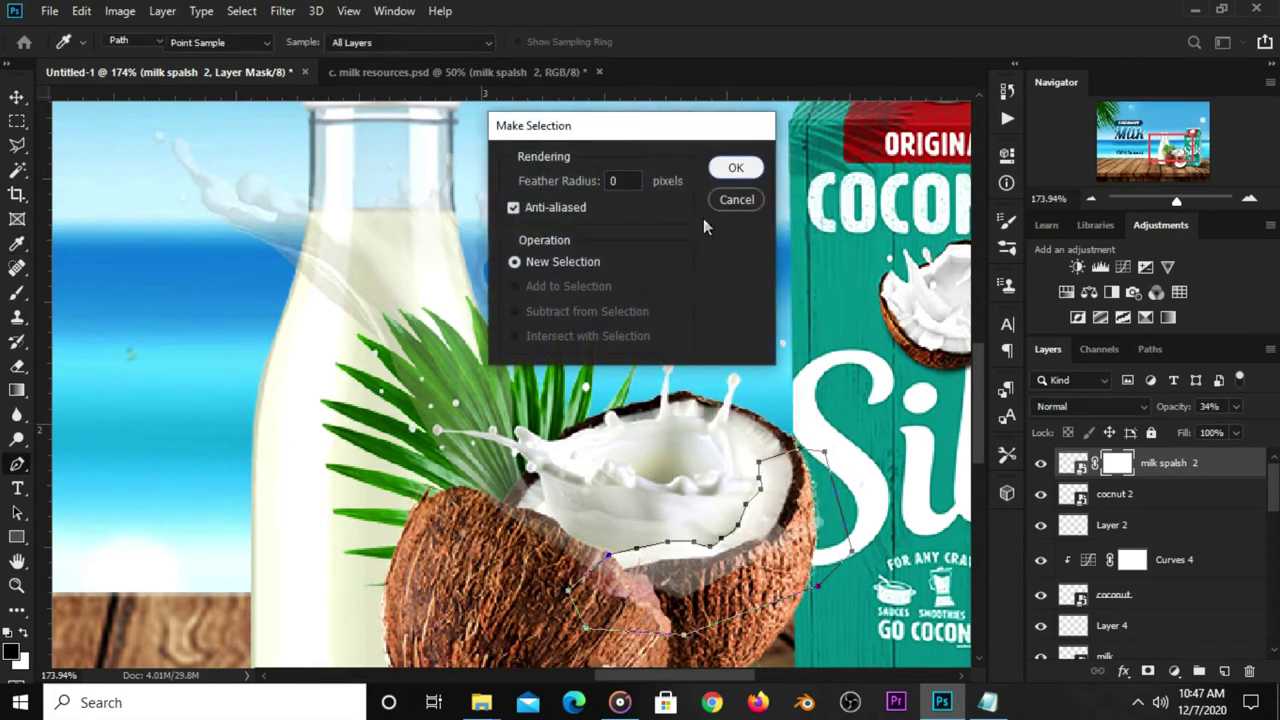
pyautogui.click(732, 166)
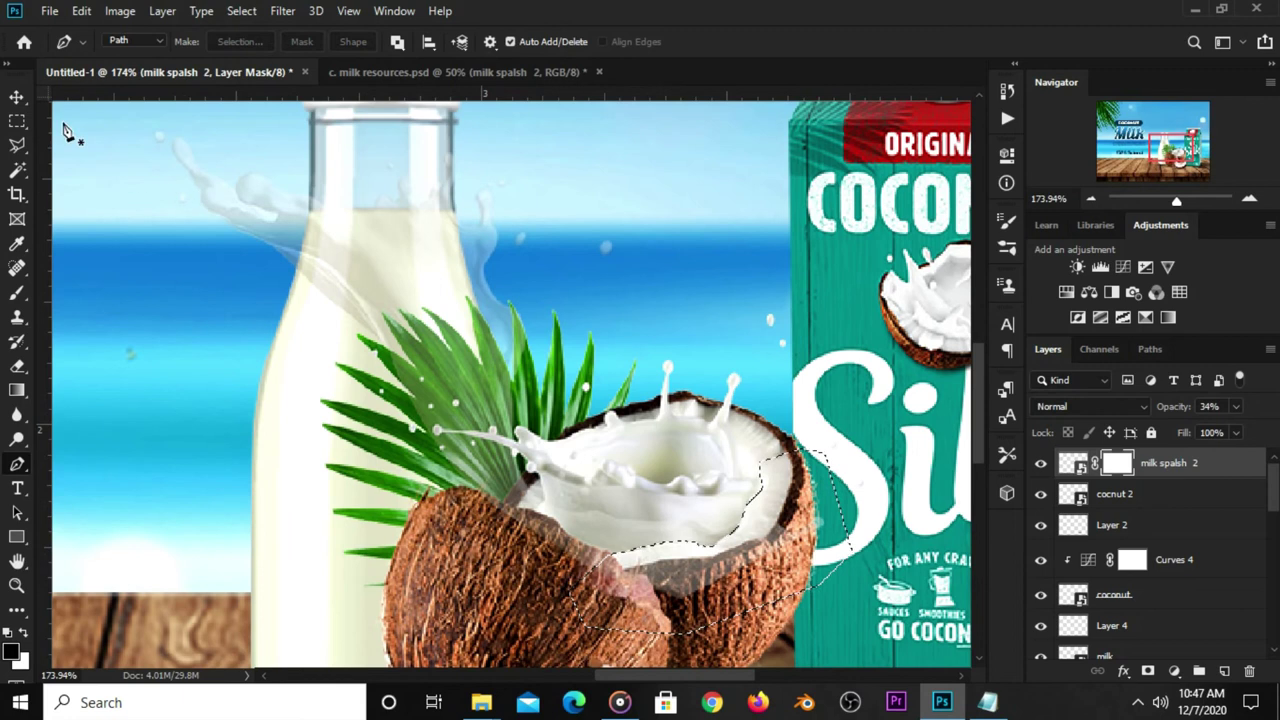
pyautogui.click(18, 122)
pyautogui.click(126, 121)
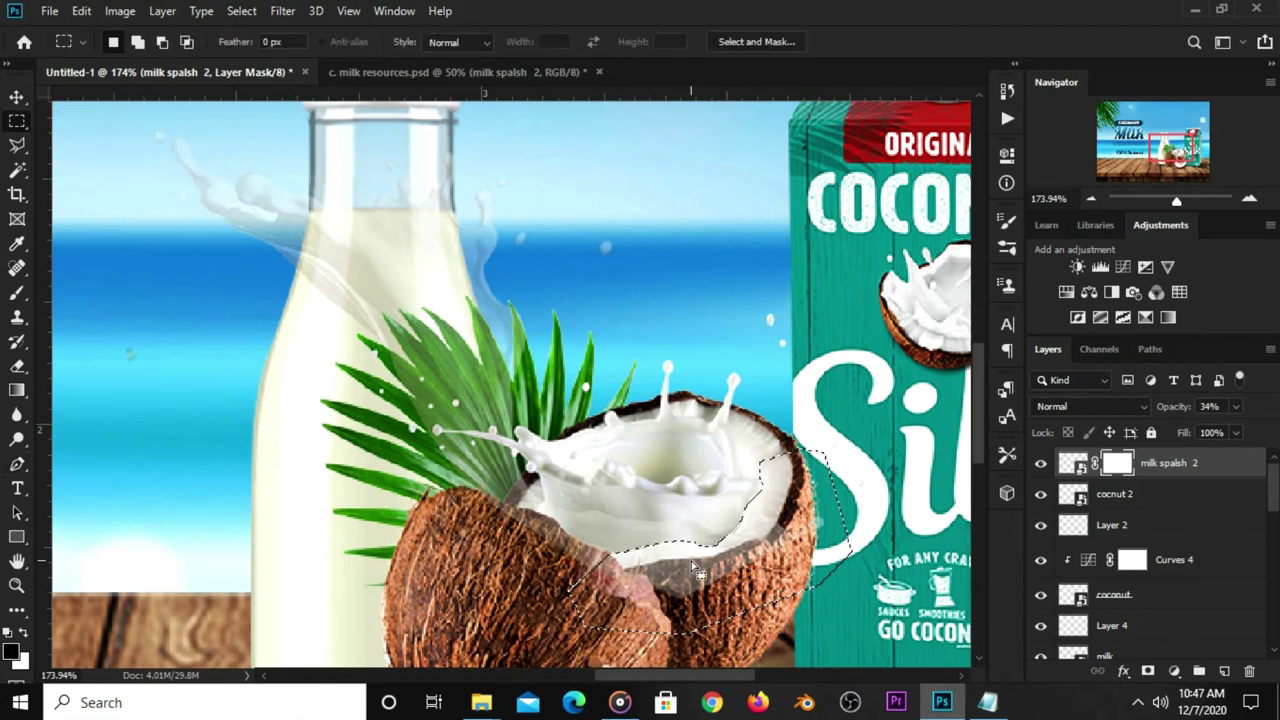
pyautogui.rightClick(691, 561)
pyautogui.click(722, 447)
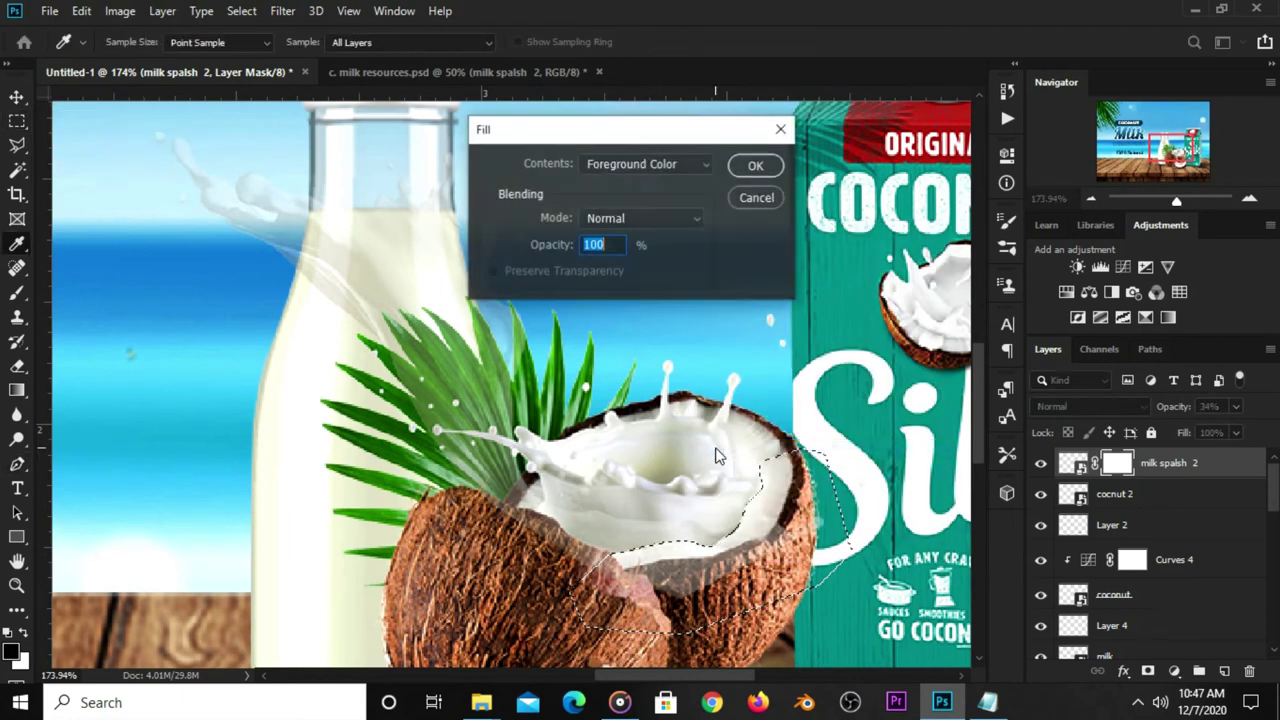
pyautogui.click(611, 155)
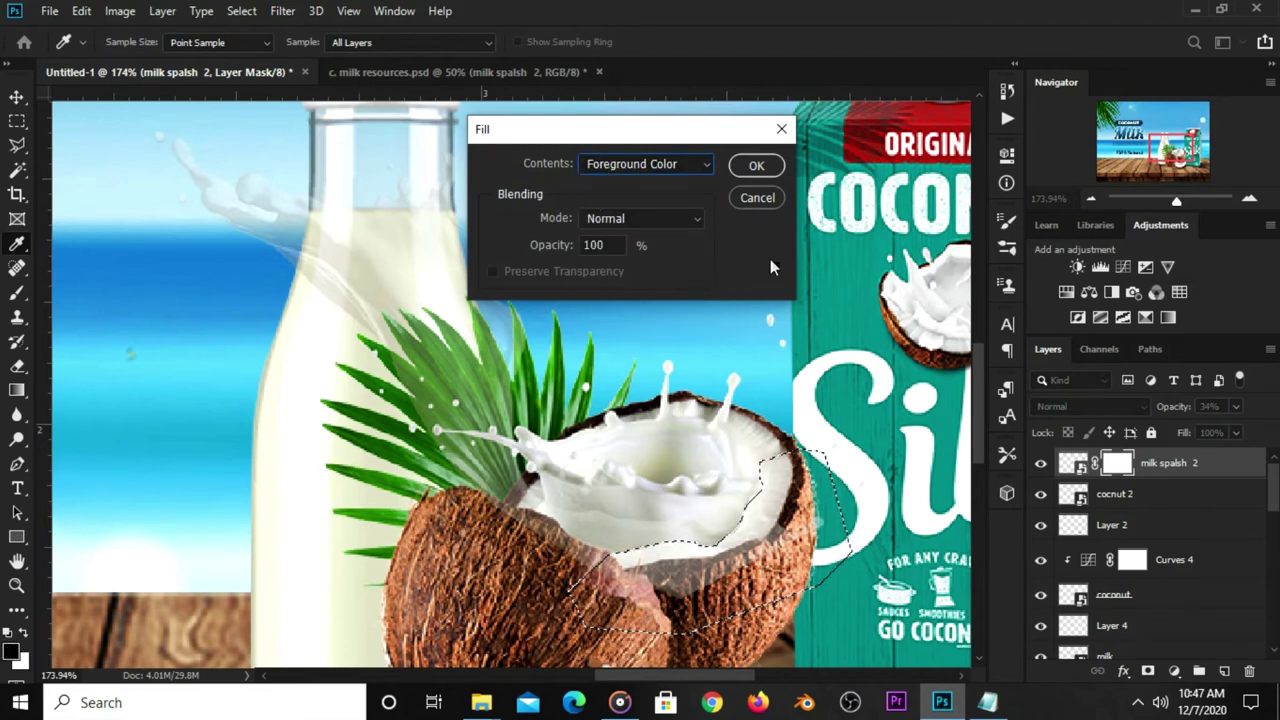
pyautogui.click(757, 166)
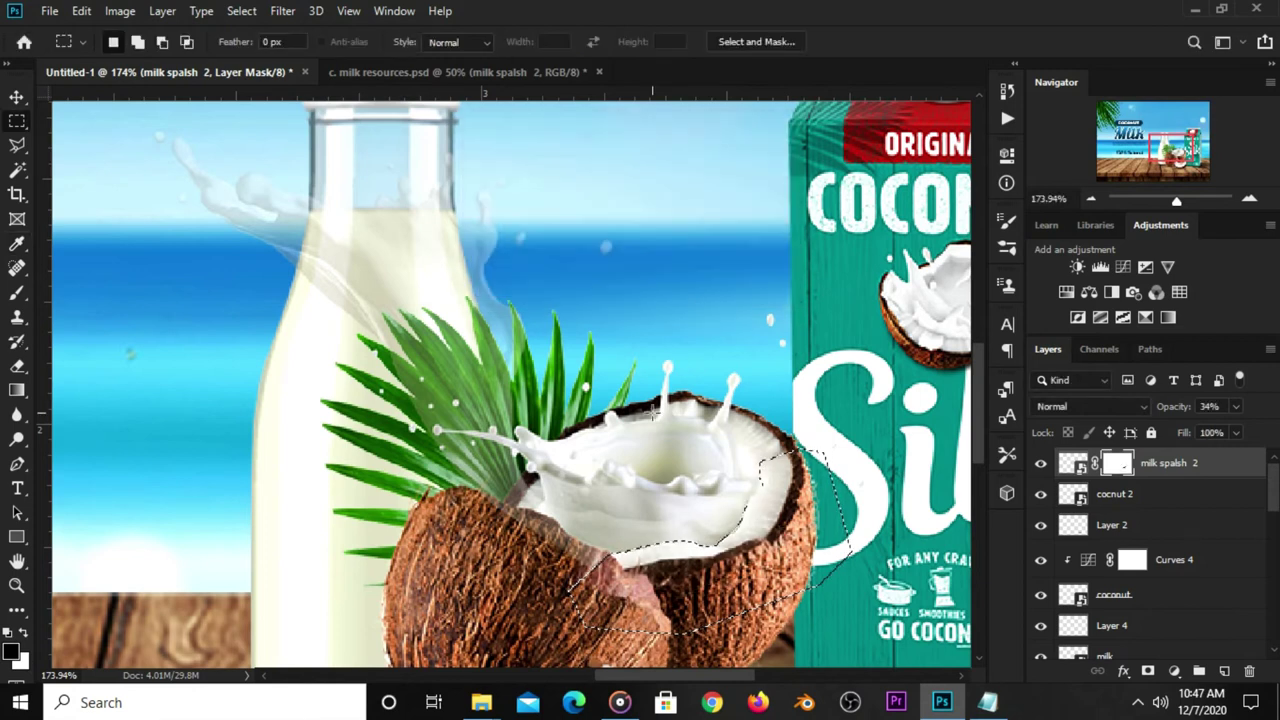
# Raise the milk splash back to 100% opacity and clear the selection
pyautogui.click(1236, 406)
pyautogui.moveTo(1231, 428); pyautogui.dragTo(1267, 428)
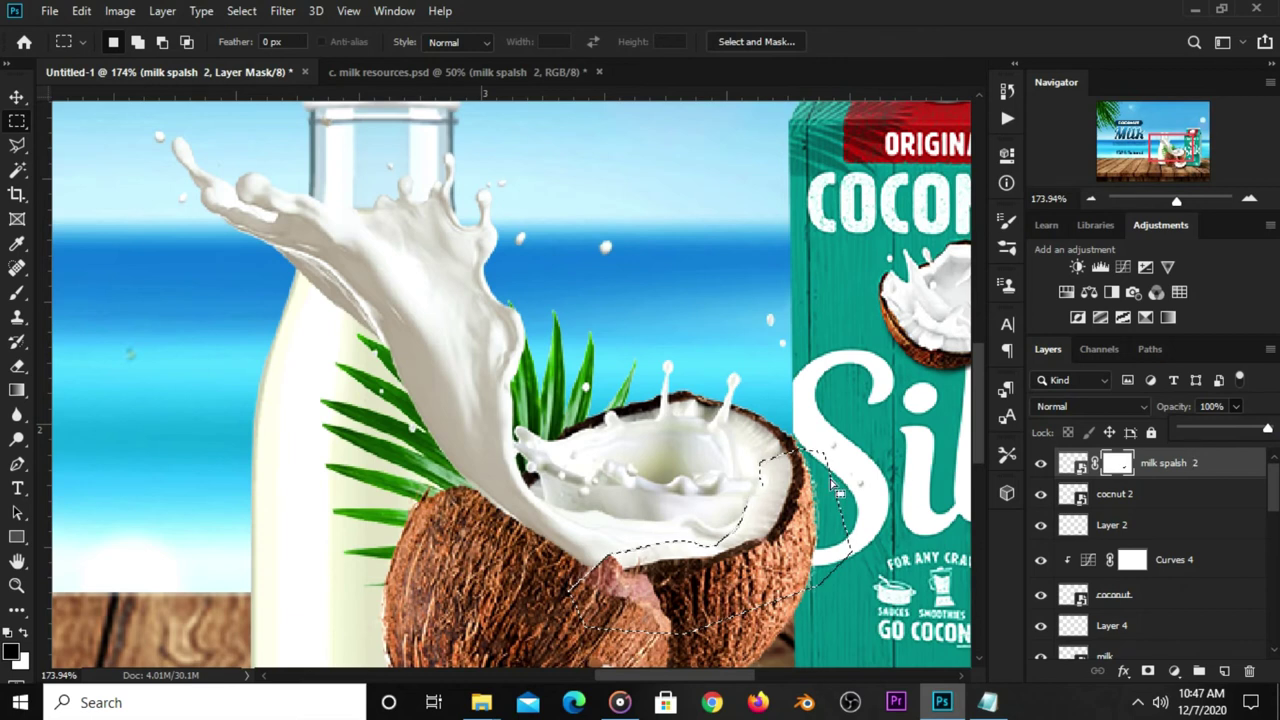
pyautogui.hotkey('ctrl', 'd')
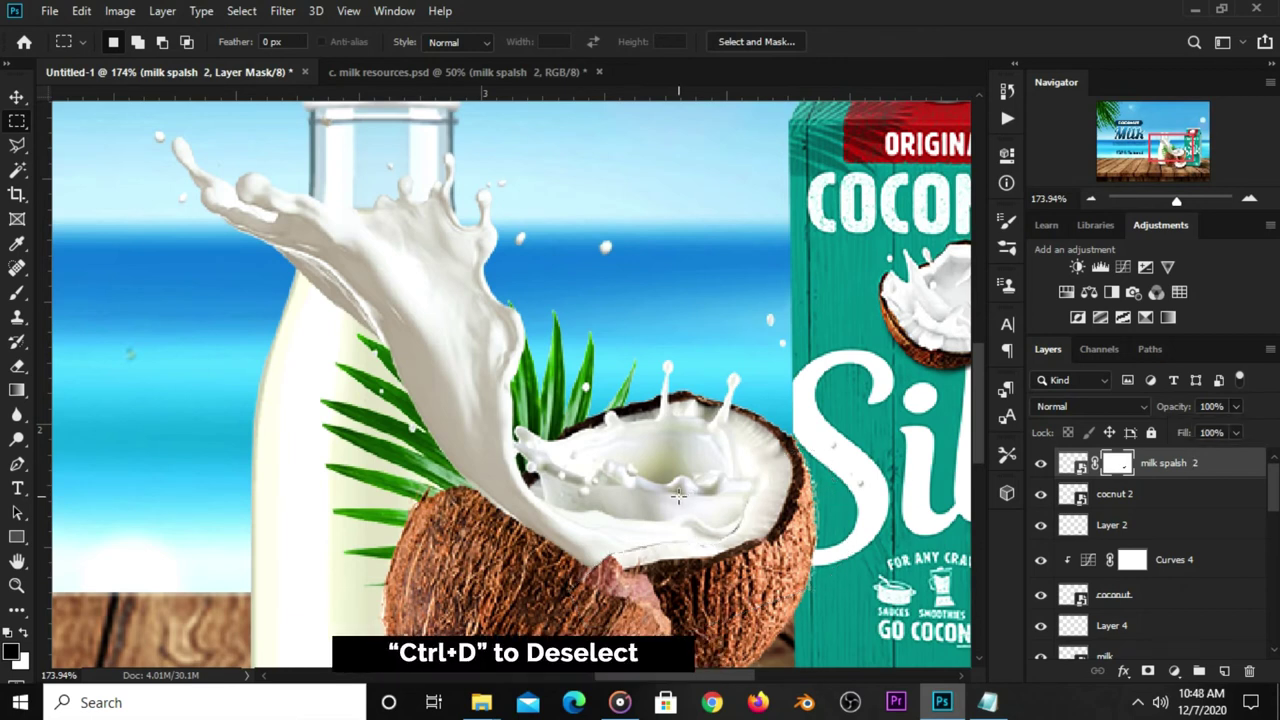
pyautogui.scroll(-4, 678, 497)
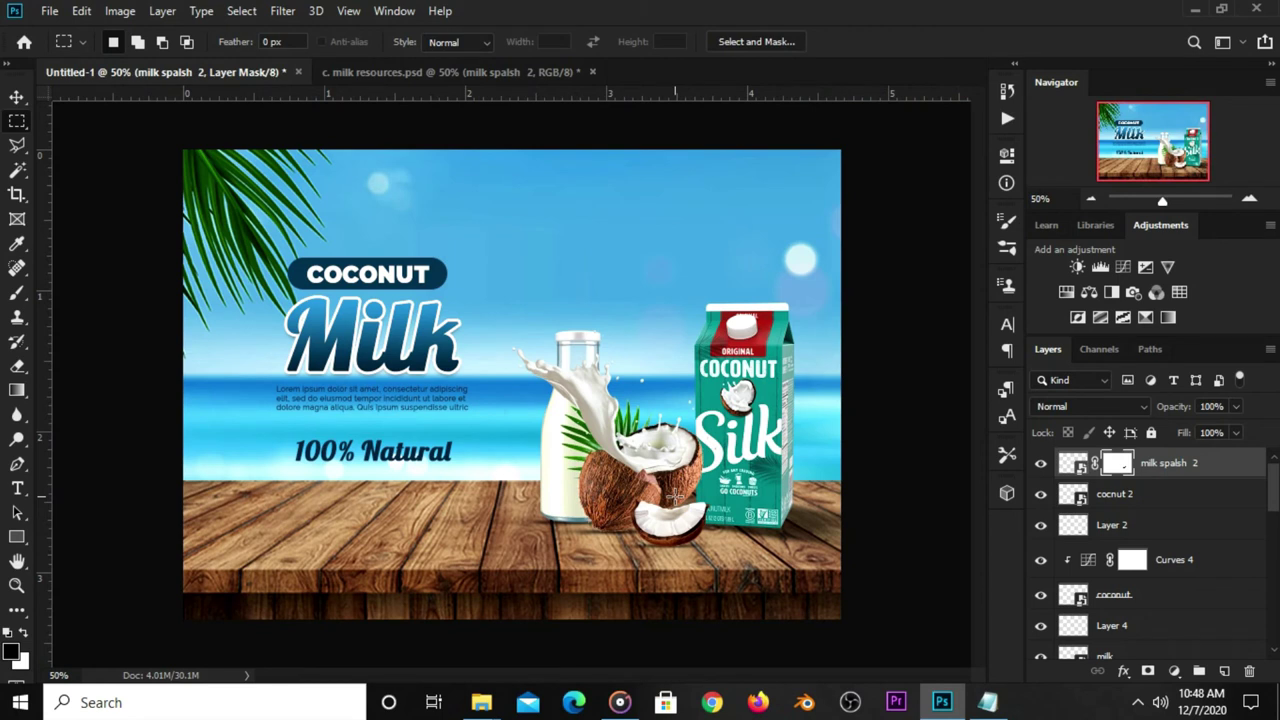
# Delete the existing layer mask from Milk spalsh 2
pyautogui.scroll(1, 676, 496)
pyautogui.scroll(1, 700, 470)
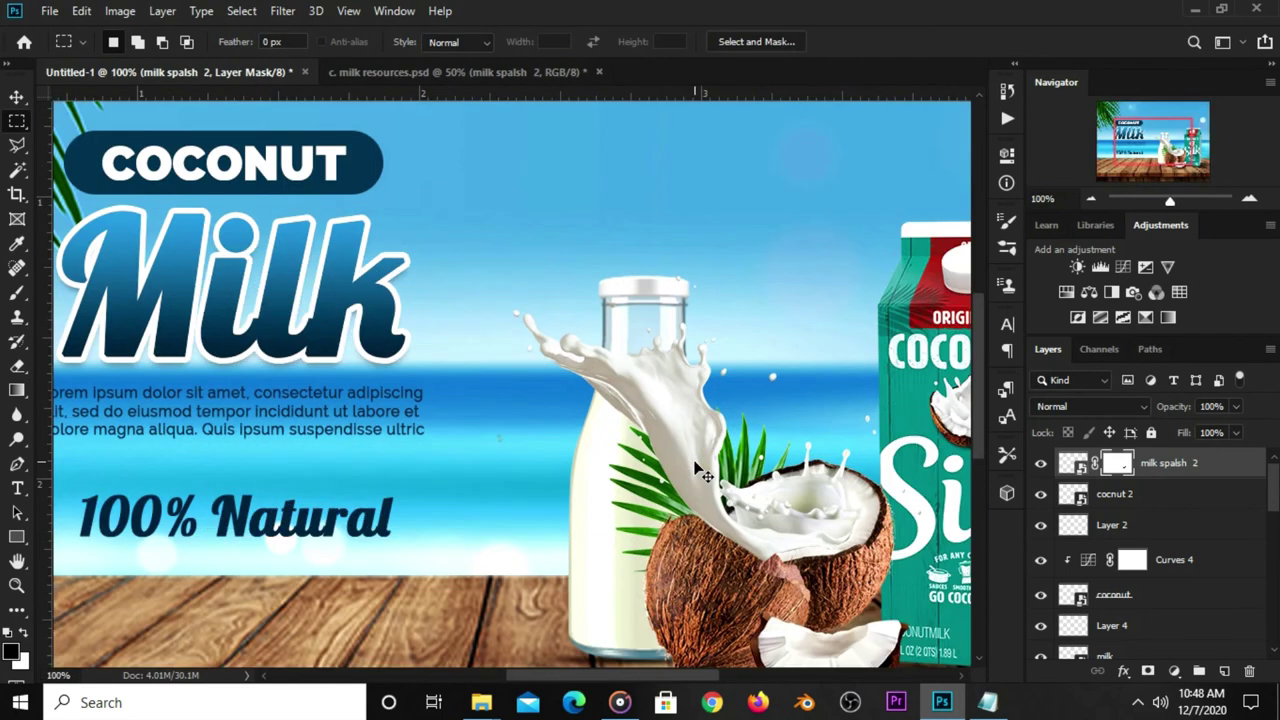
pyautogui.scroll(1, 775, 500)
pyautogui.scroll(1, 775, 500)
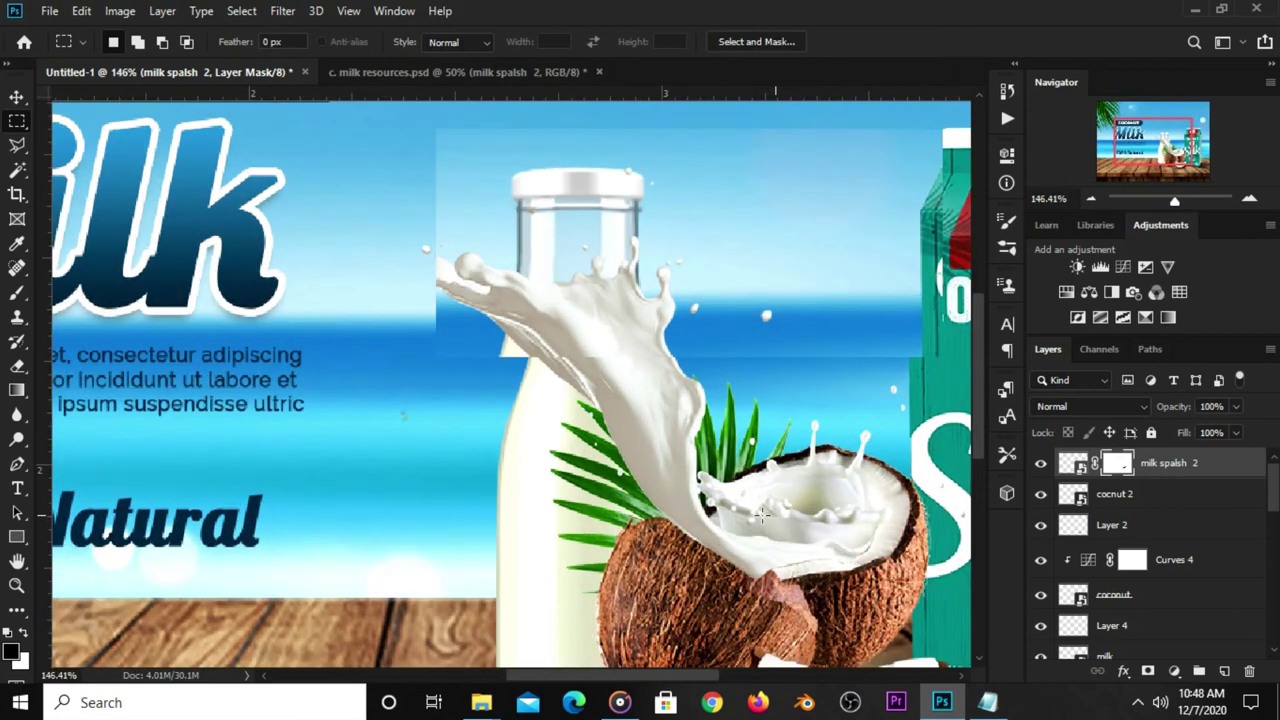
pyautogui.rightClick(1120, 470)
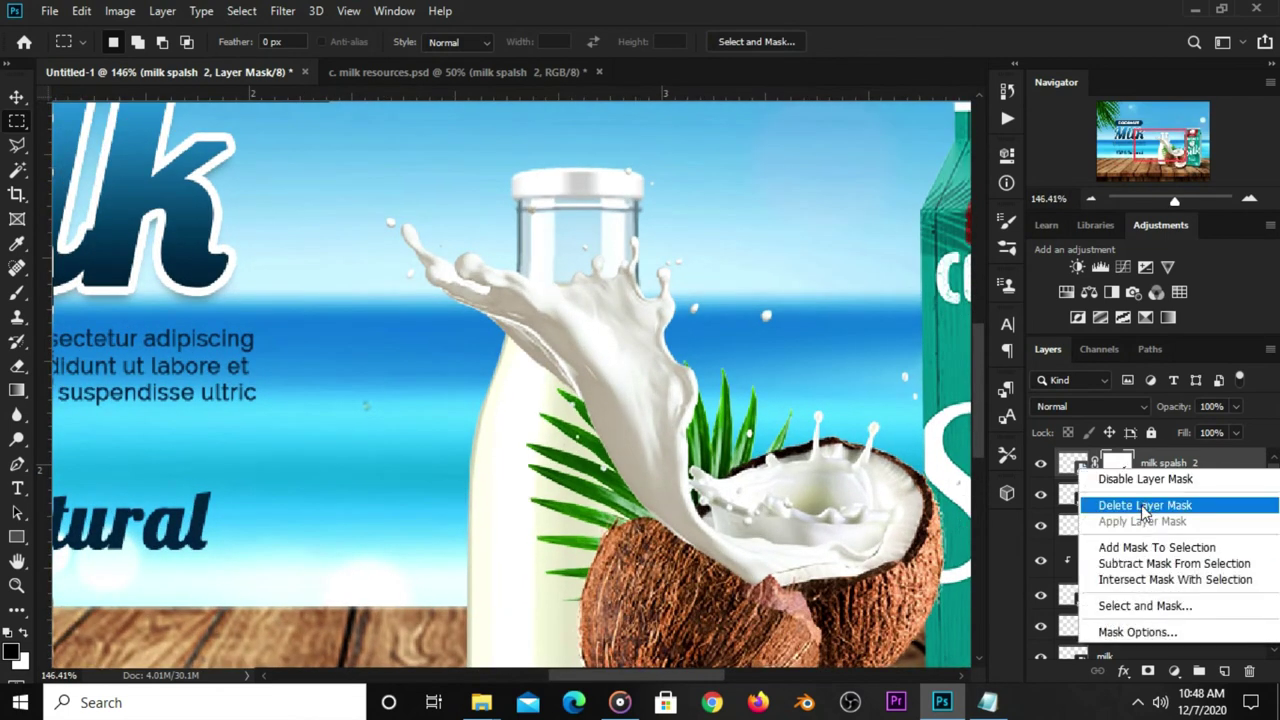
pyautogui.click(1147, 504)
# Move the milk splash about 40 px down, then nudge it slightly right and down
pyautogui.press('v')
pyautogui.moveTo(760, 507)
pyautogui.mouseDown()
pyautogui.moveTo(771, 565)
pyautogui.moveTo(768, 554)
pyautogui.moveTo(823, 567)
pyautogui.mouseUp()
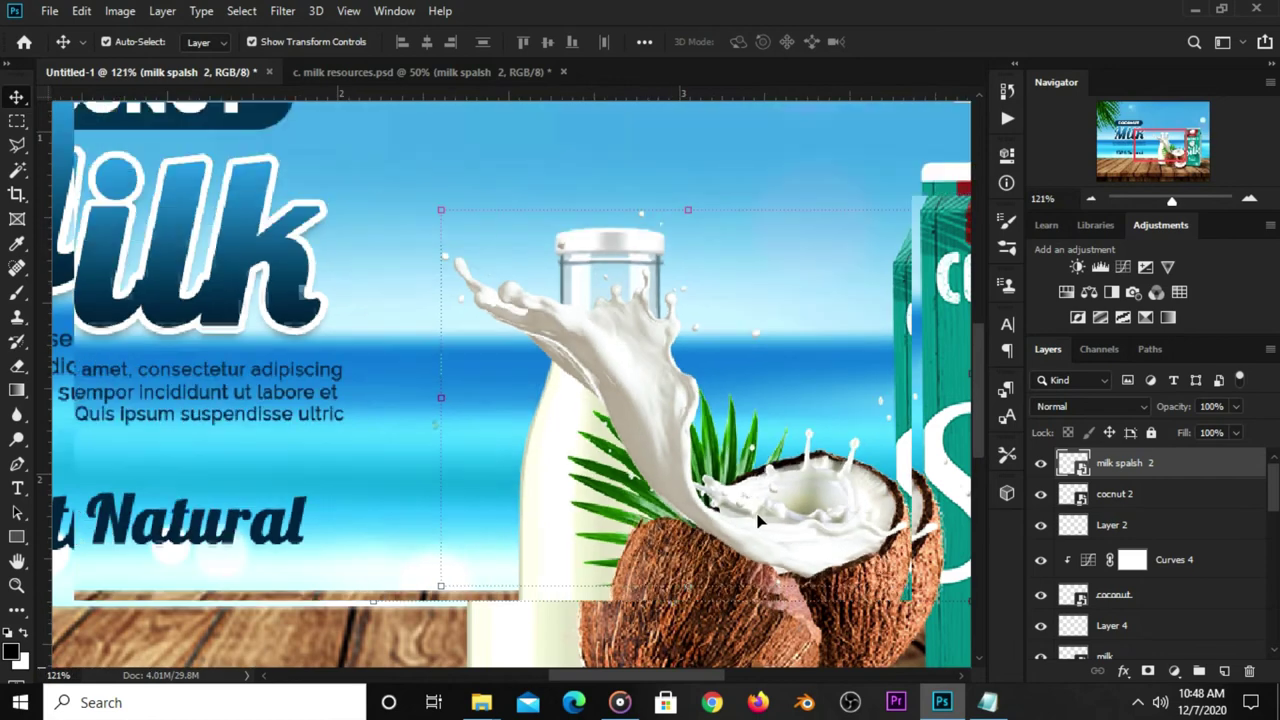
pyautogui.scroll(-3, 859, 502)
pyautogui.scroll(1, 859, 502)
pyautogui.scroll(3, 859, 502)
pyautogui.scroll(1, 850, 512)
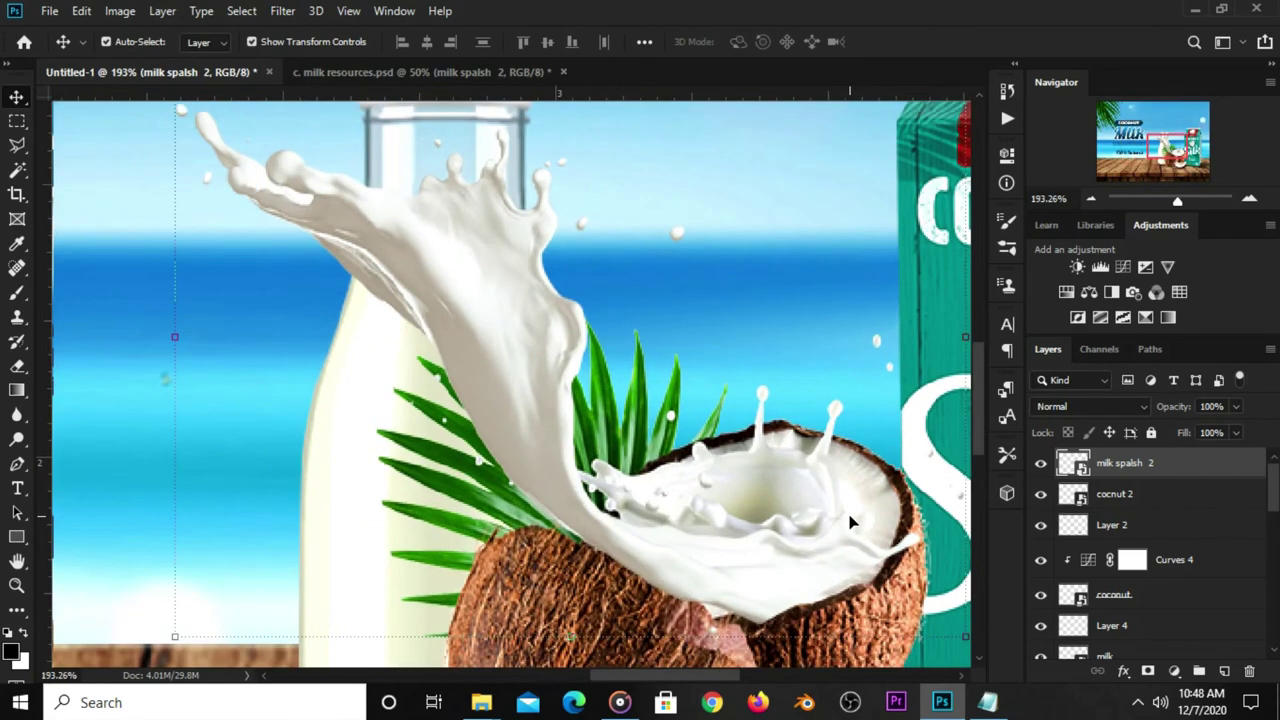
pyautogui.press('Right')
pyautogui.press('Down')
pyautogui.press('Right')
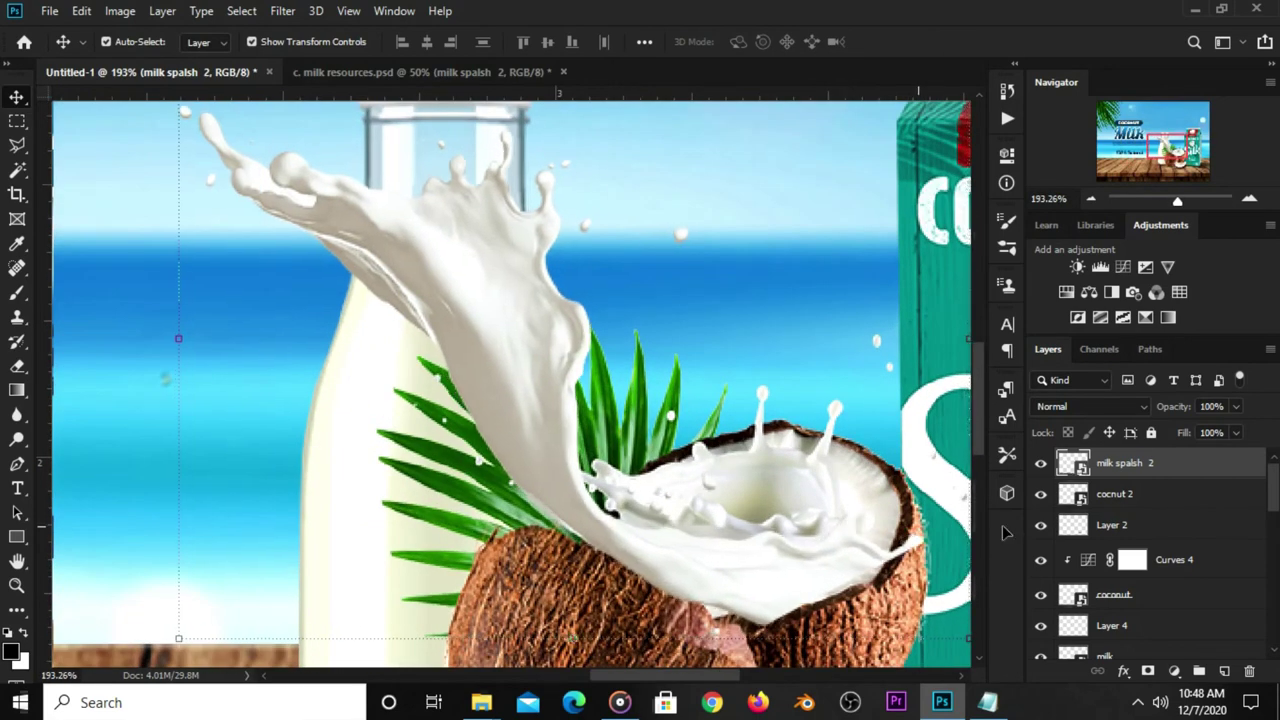
# Give Milk spalsh 2 a fresh blank mask and set its opacity to 35%
pyautogui.click(1147, 671)
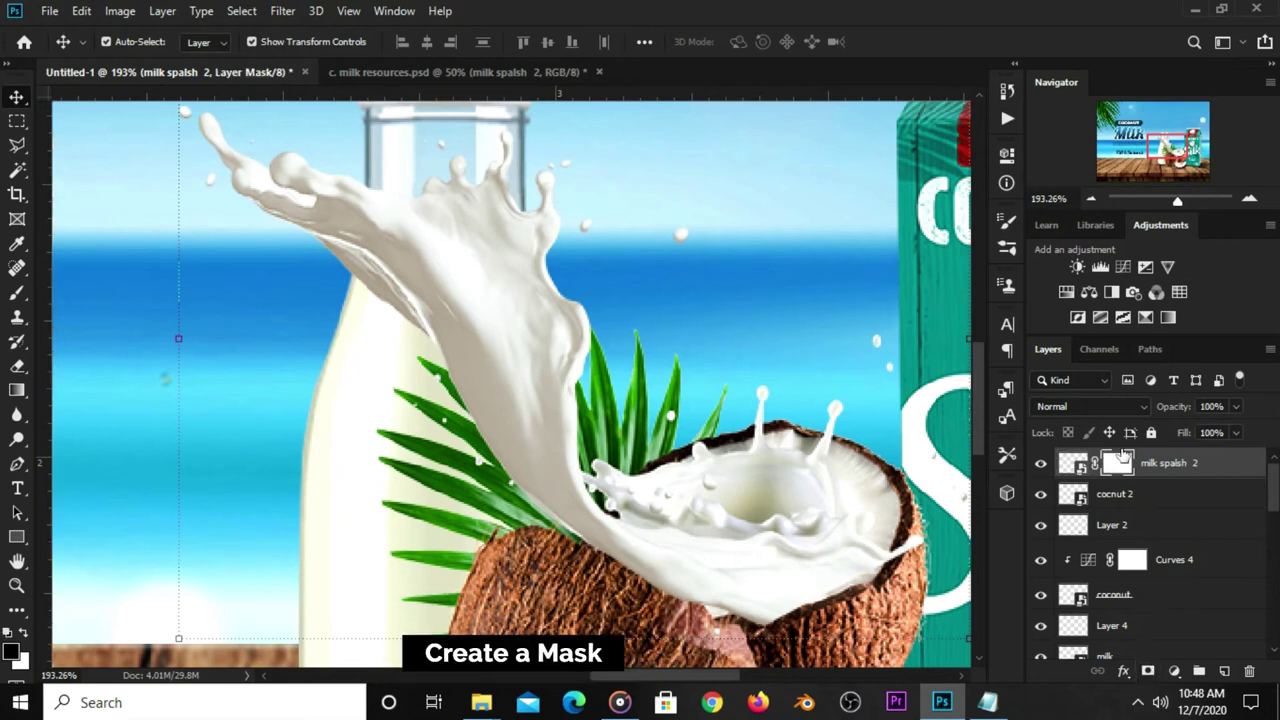
pyautogui.click(1236, 407)
pyautogui.moveTo(1204, 431); pyautogui.dragTo(1182, 432)
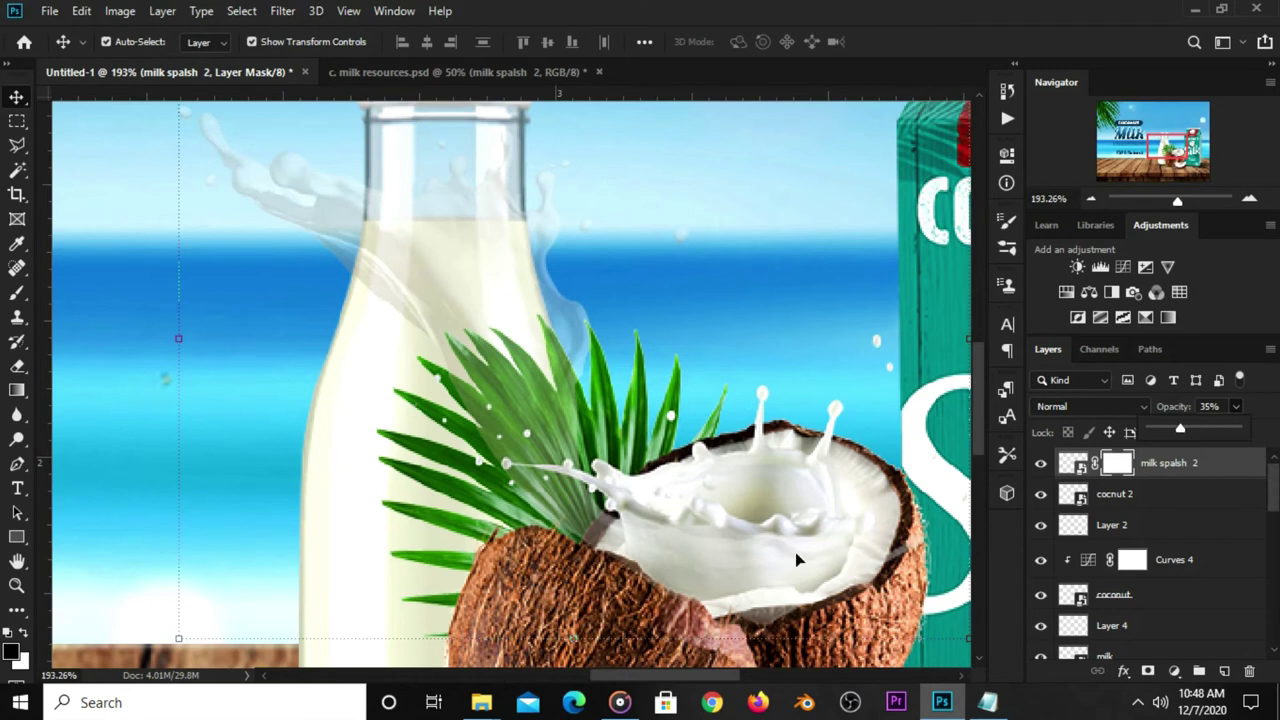
# Start an open Pen path with four anchors along the coconut's front rim
pyautogui.click(17, 463)
pyautogui.rightClick(17, 465)
pyautogui.click(86, 465)
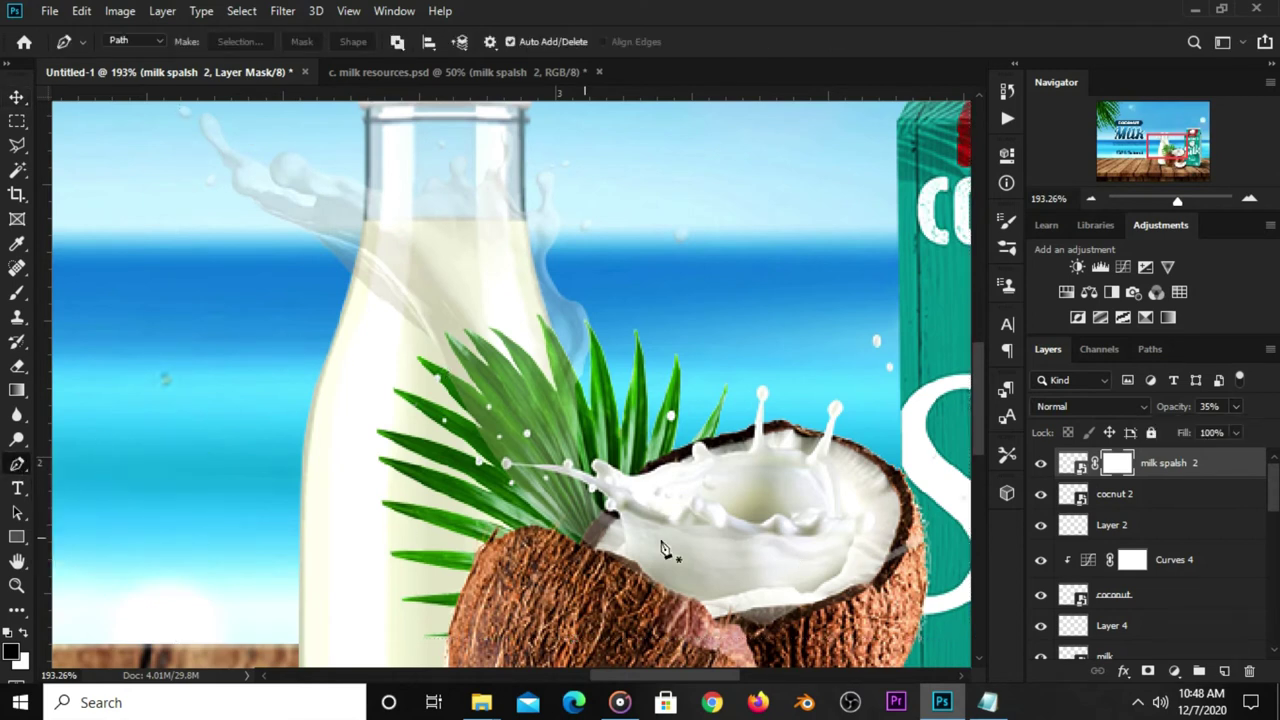
pyautogui.click(704, 607)
pyautogui.click(745, 593)
pyautogui.click(765, 593)
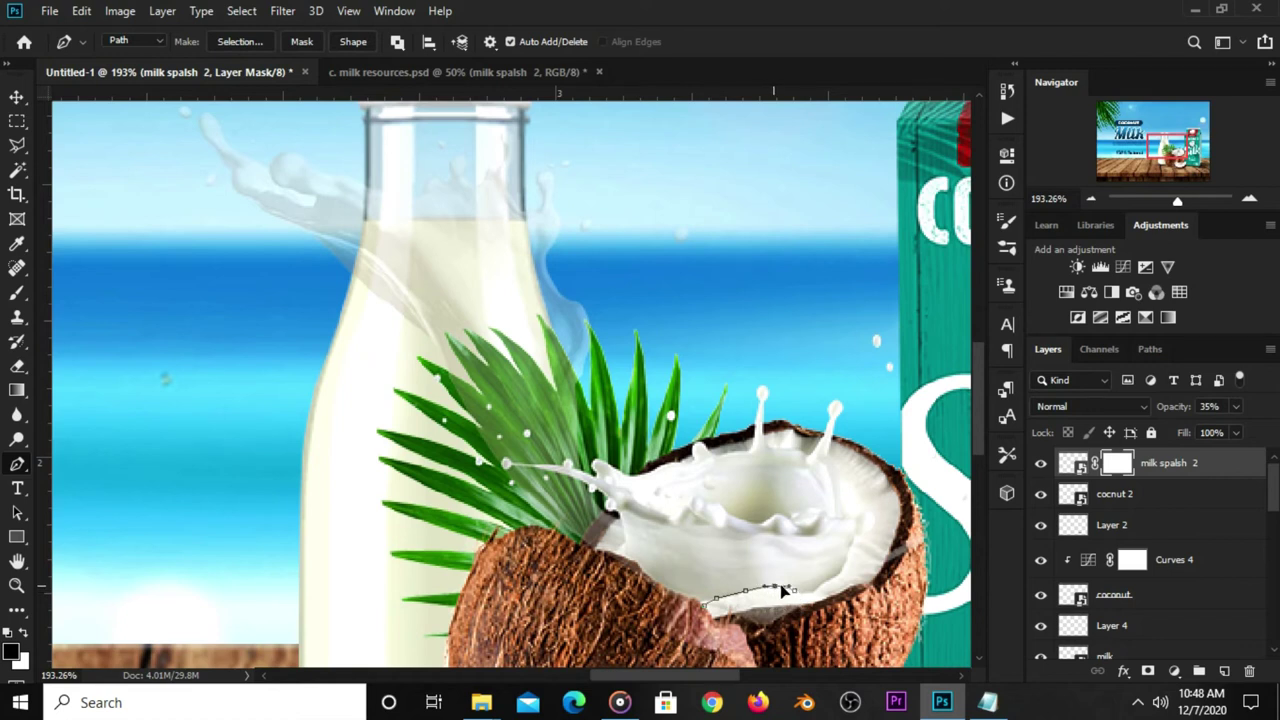
pyautogui.click(838, 570)
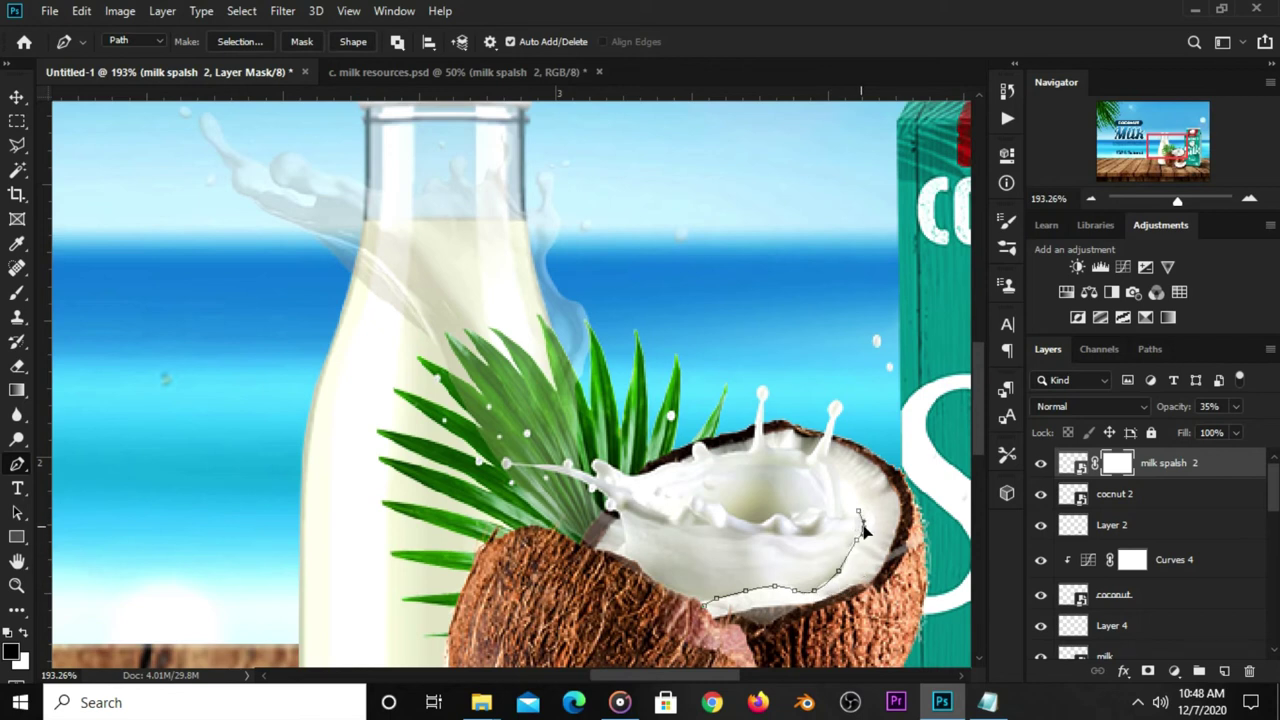
# Turn the Pen path along the coconut's right edge into an unfeathered selection
pyautogui.moveTo(870, 459); pyautogui.dragTo(905, 457)
pyautogui.scroll(-1, 851, 589)
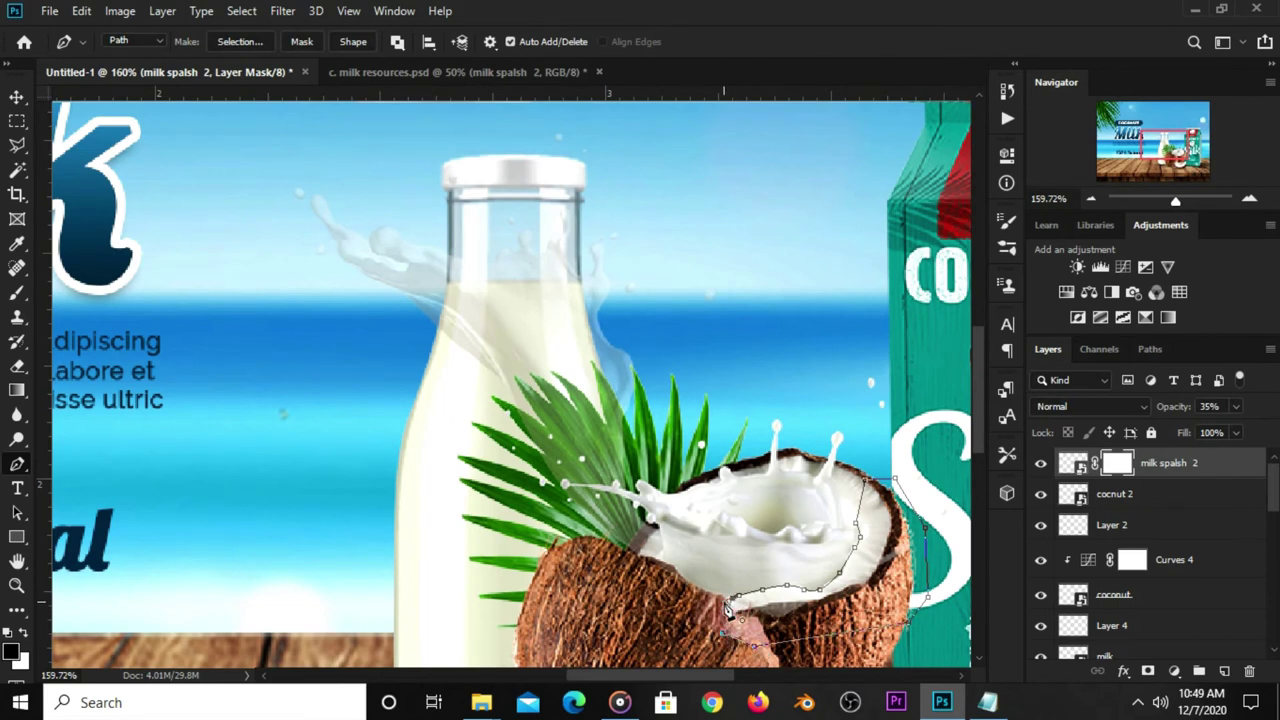
pyautogui.rightClick(759, 614)
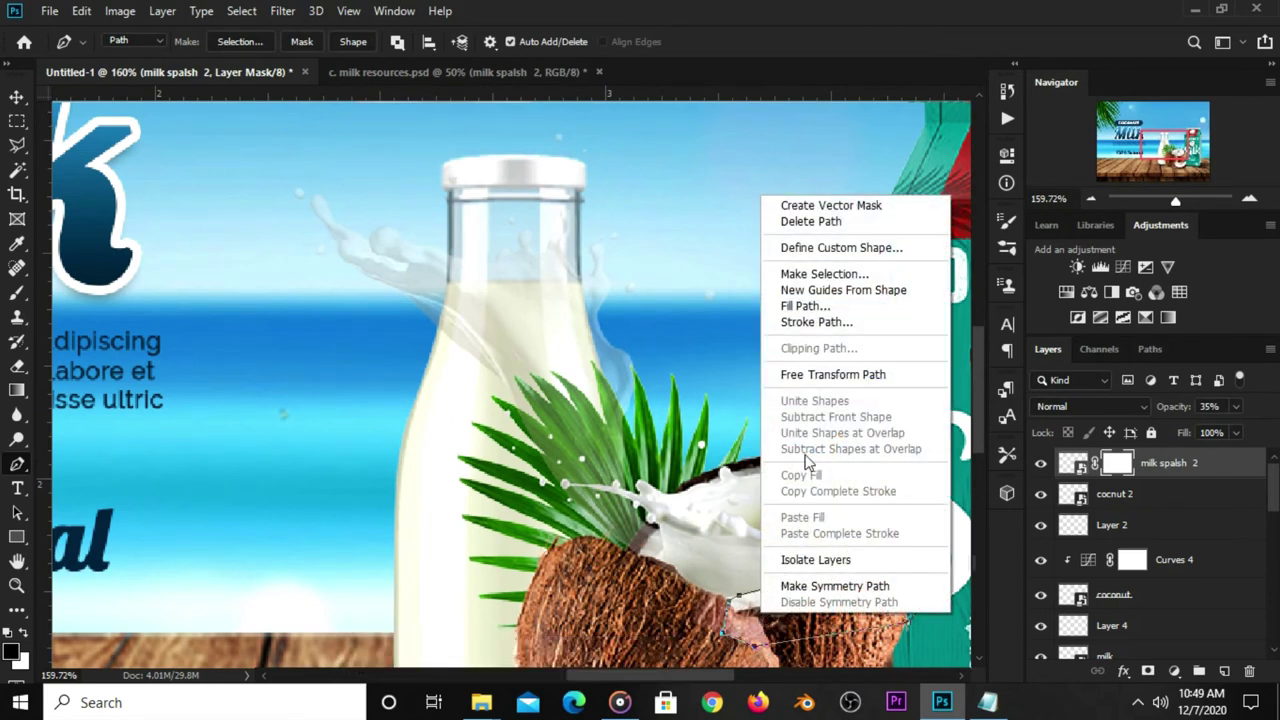
pyautogui.click(824, 274)
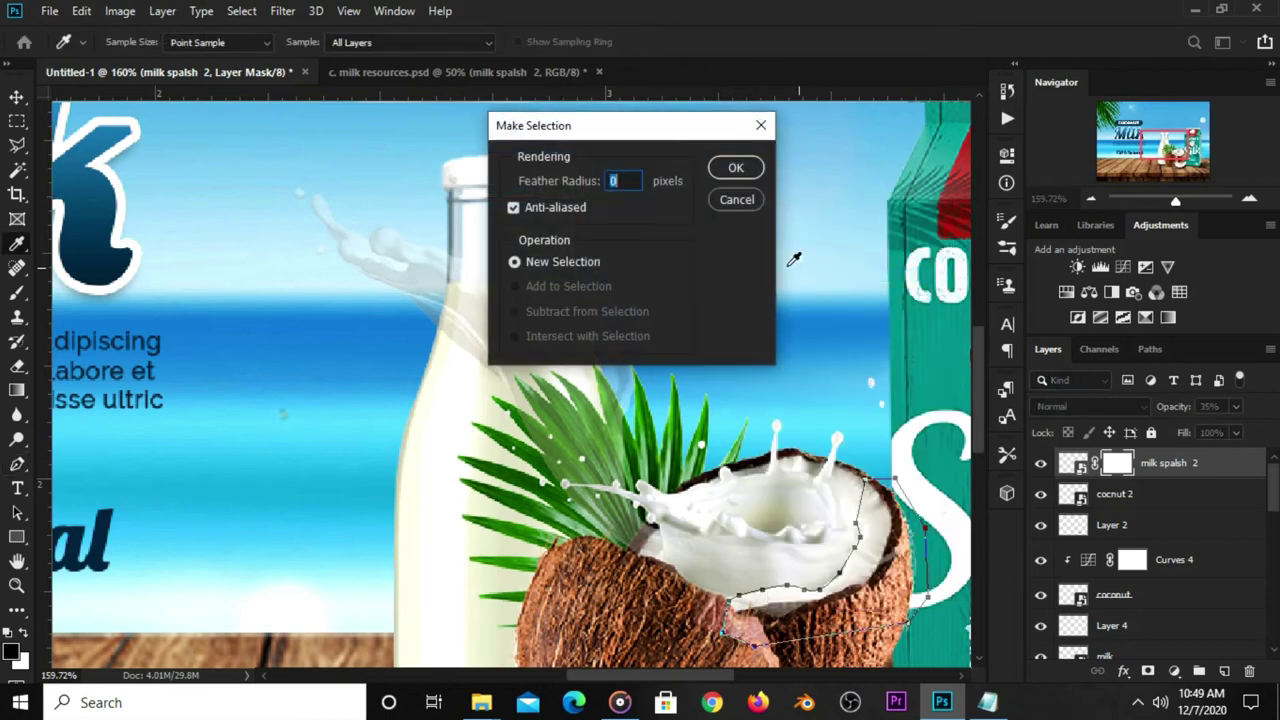
pyautogui.click(731, 172)
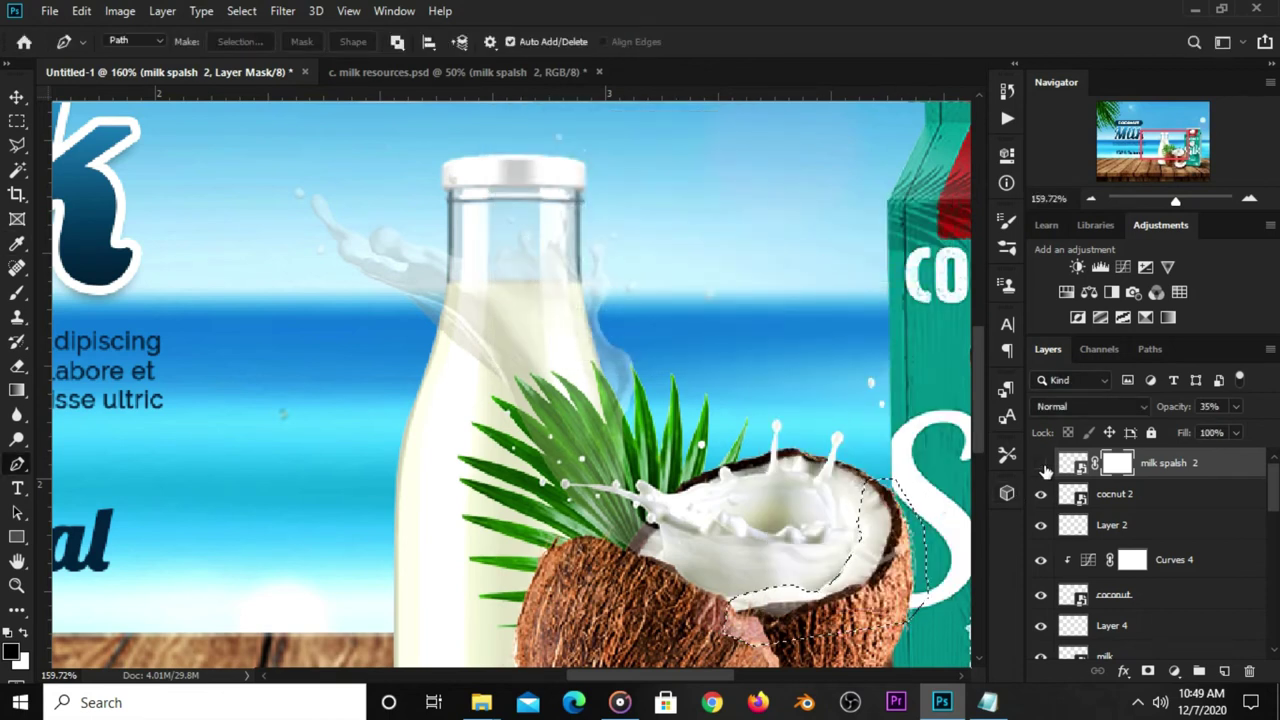
pyautogui.click(1043, 465)
pyautogui.click(1043, 465)
# Fill the selection on the milk splash 2 mask with black foreground, then deselect
pyautogui.click(16, 120)
pyautogui.click(110, 121)
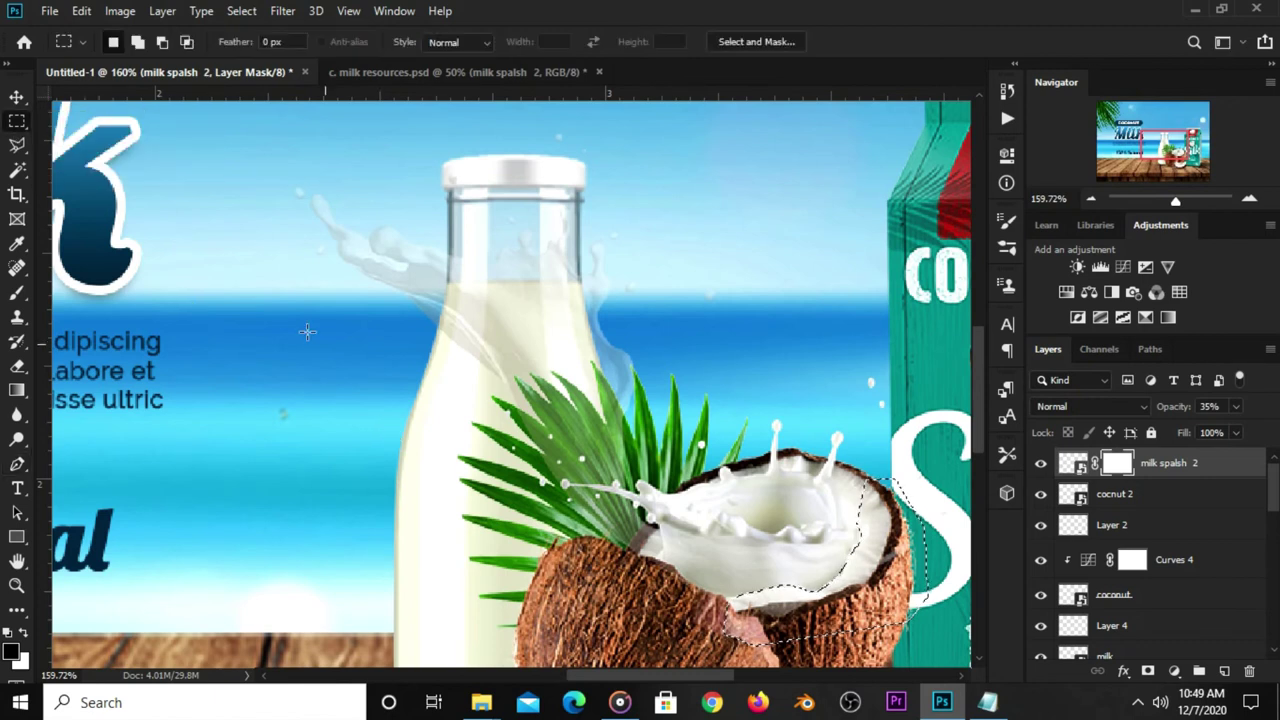
pyautogui.rightClick(762, 608)
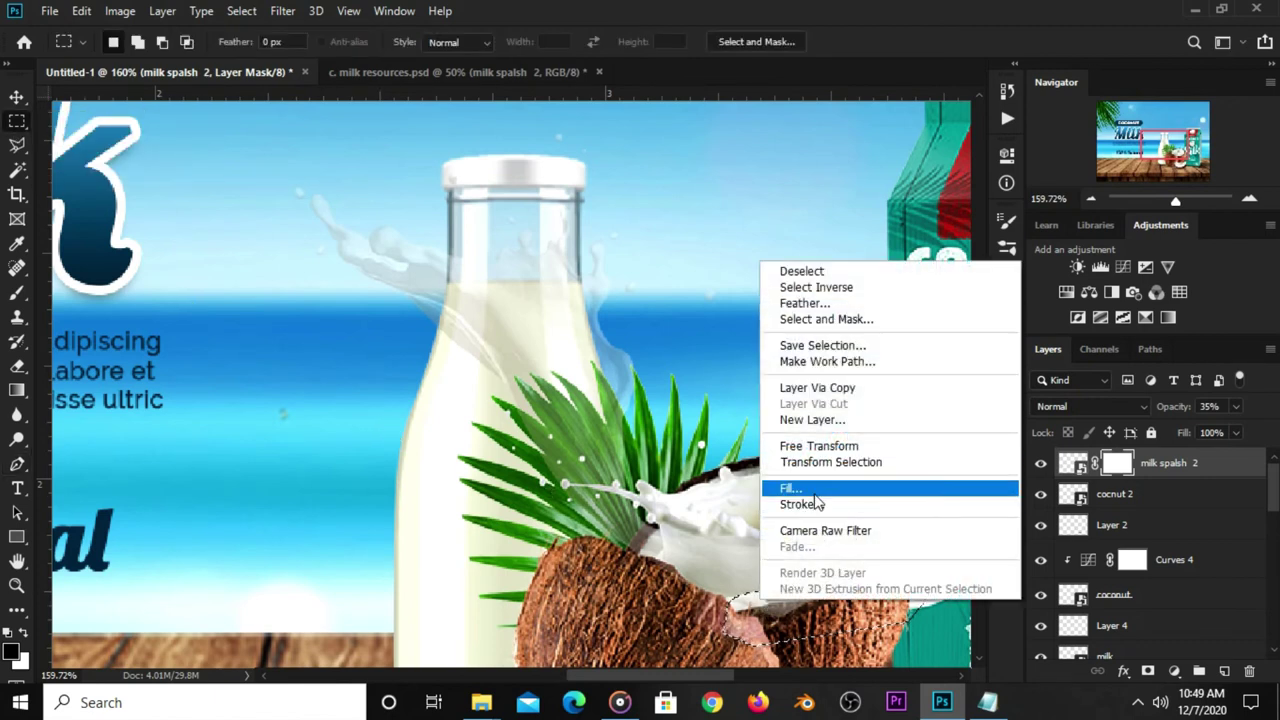
pyautogui.click(814, 488)
pyautogui.click(648, 174)
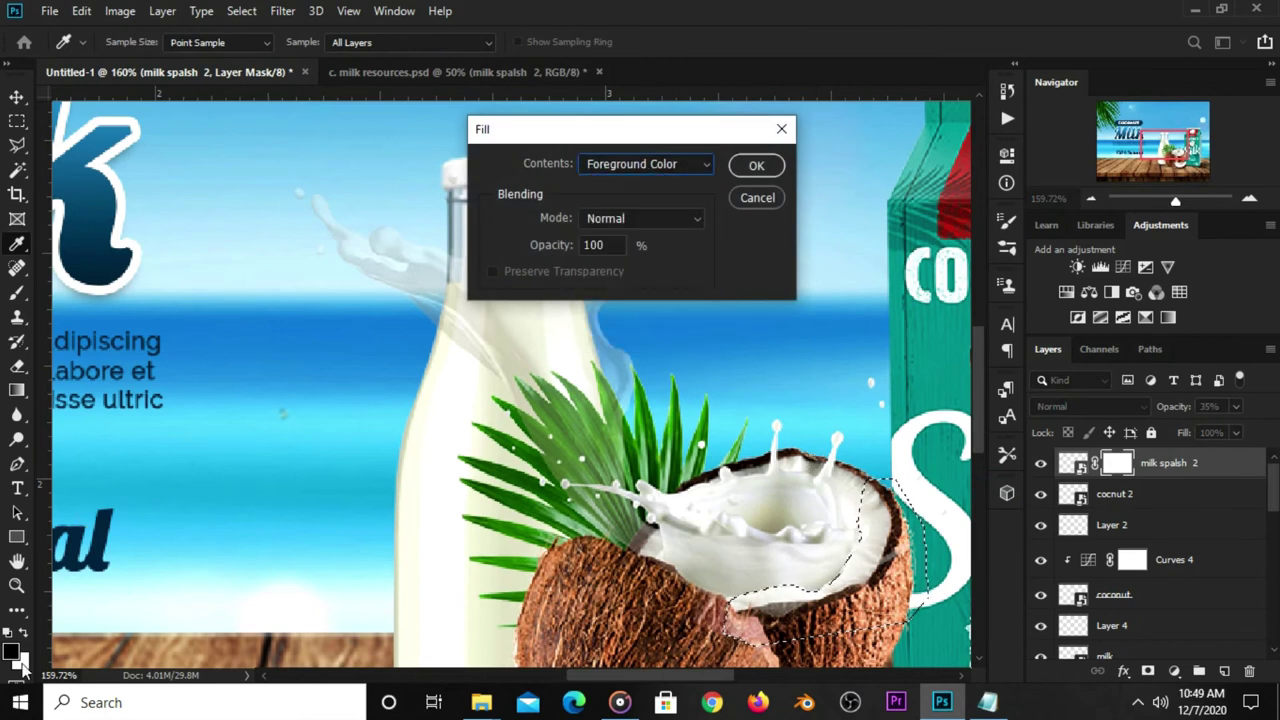
pyautogui.click(757, 167)
pyautogui.press('m')
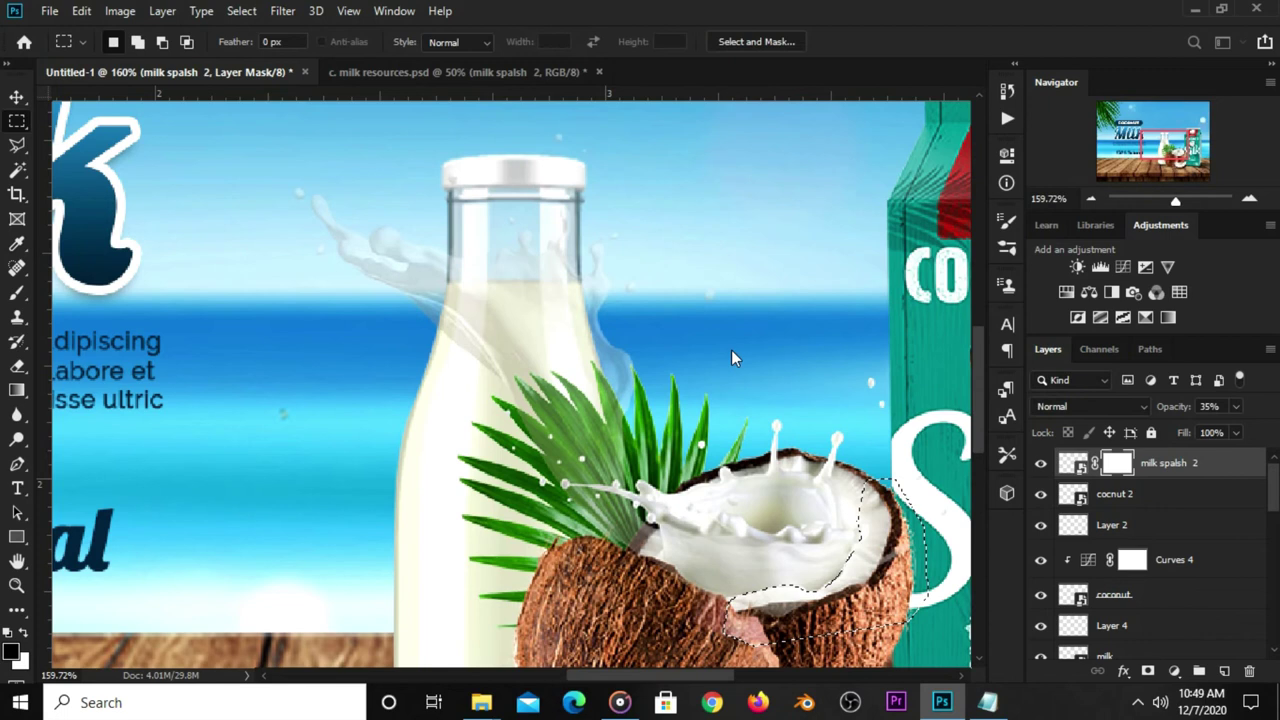
pyautogui.hotkey('ctrl', 'd')
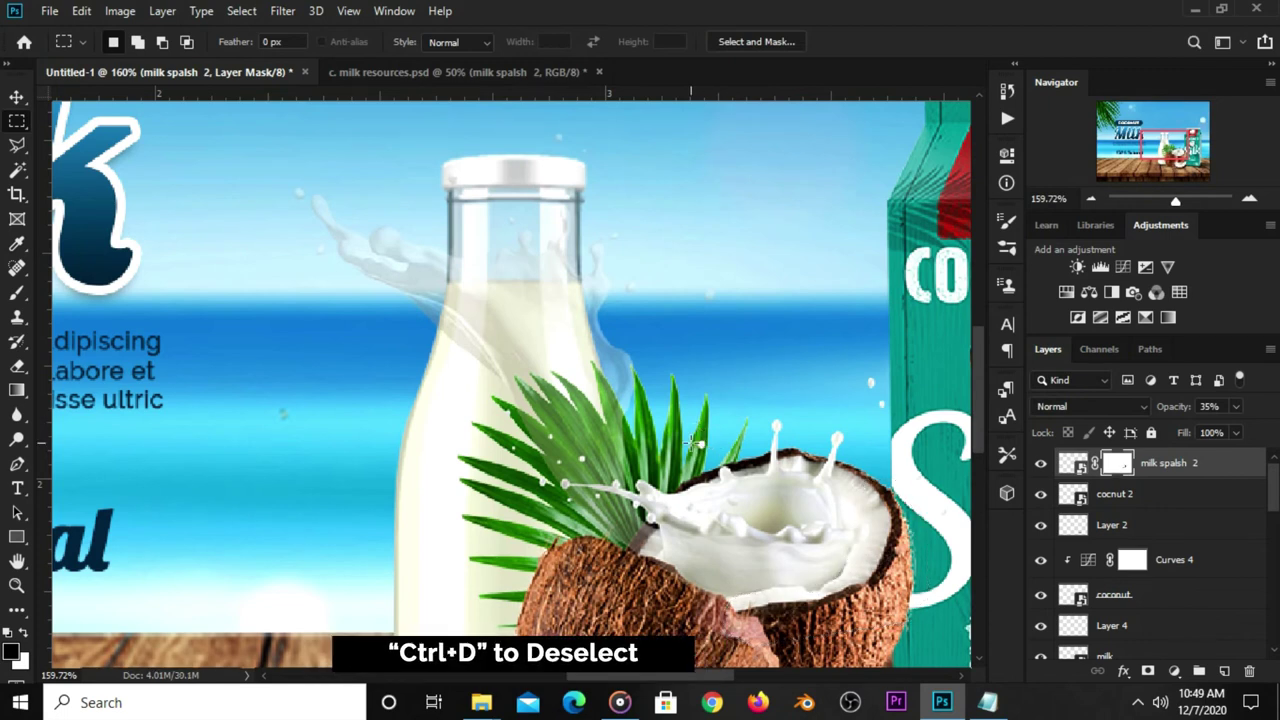
pyautogui.hotkey('ctrl', '-')
pyautogui.hotkey('ctrl', '-')
pyautogui.hotkey('ctrl', '-')
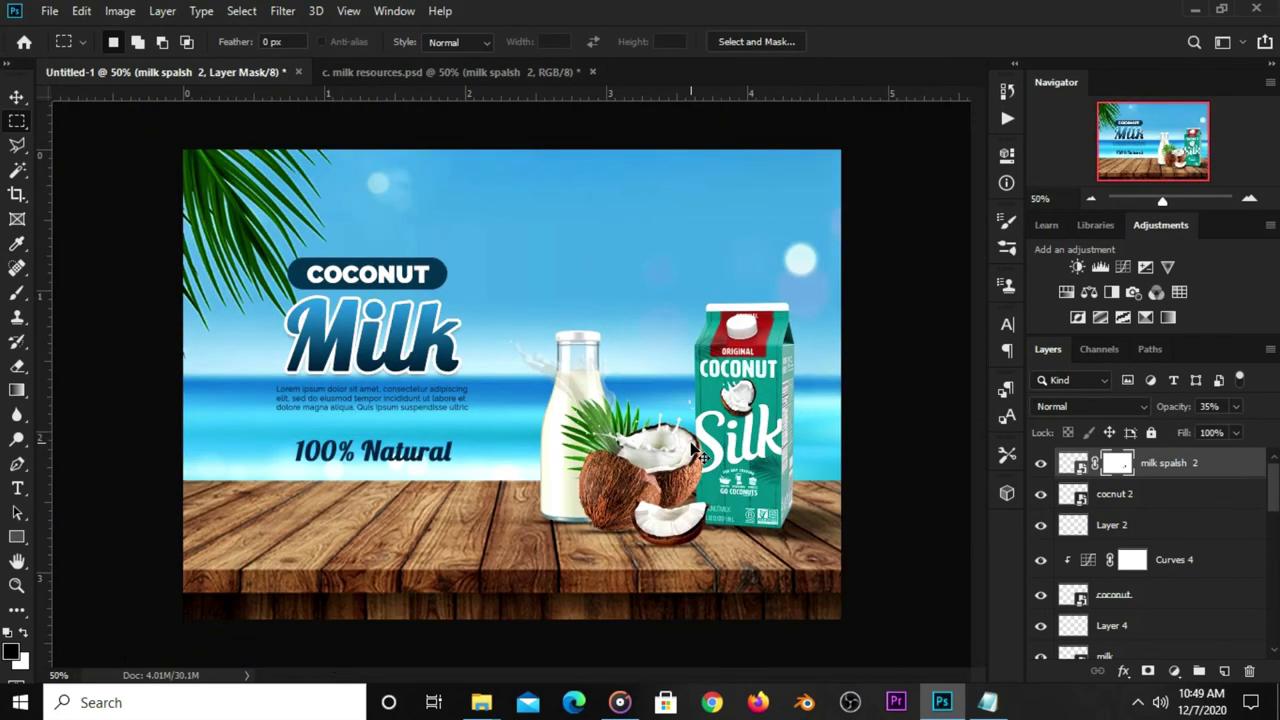
# Set the milk splash 2 layer opacity to 100%
pyautogui.press('v')
pyautogui.click(1237, 407)
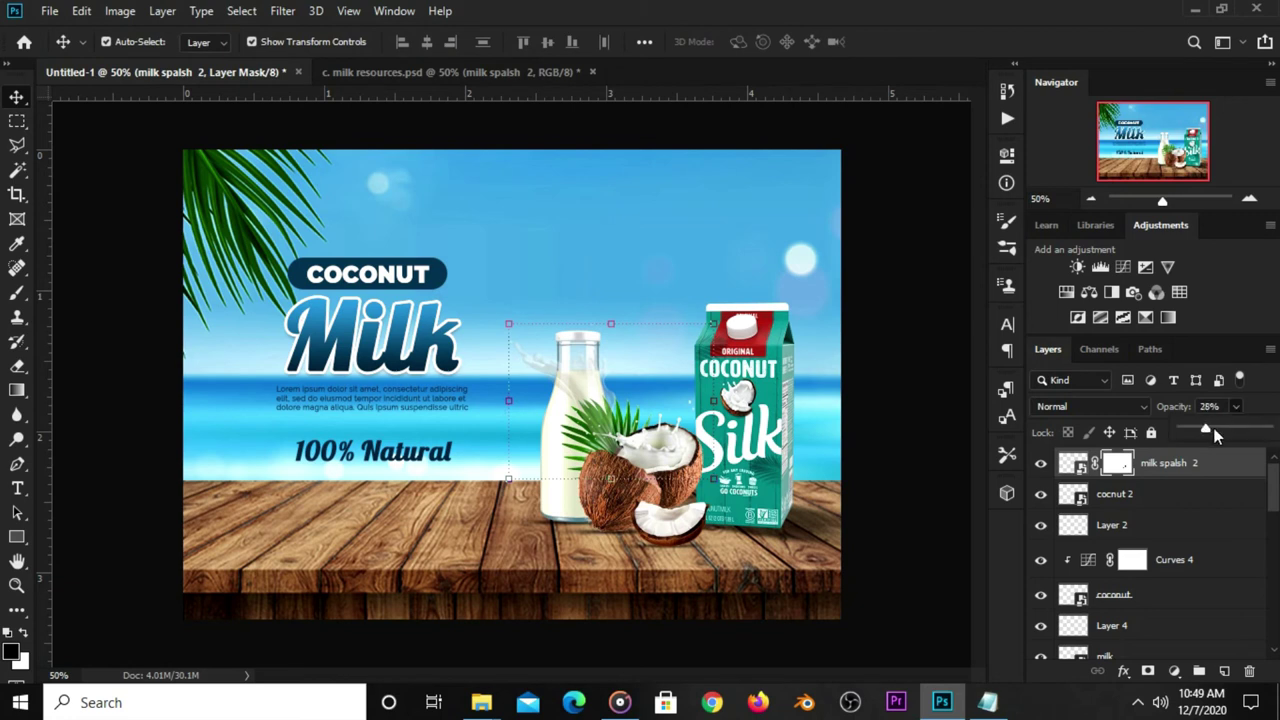
pyautogui.moveTo(1215, 432); pyautogui.dragTo(1268, 430)
pyautogui.click(890, 468)
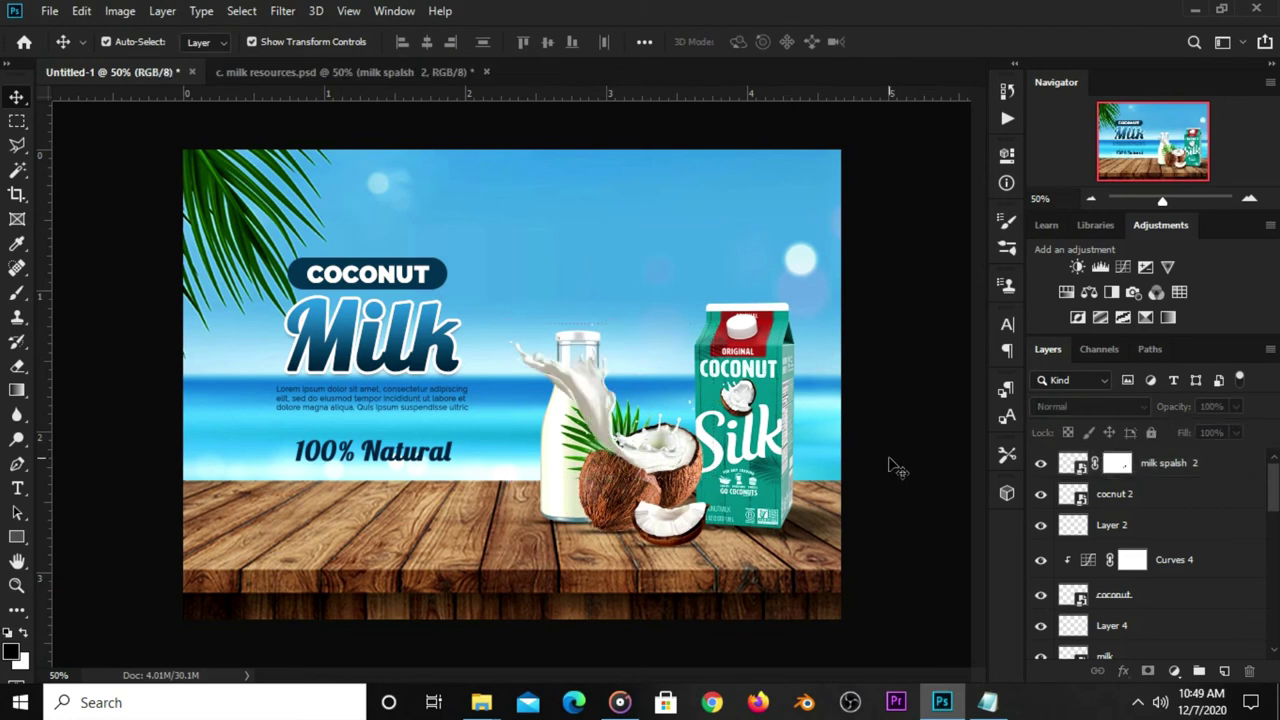
pyautogui.hotkey('ctrl', '+')
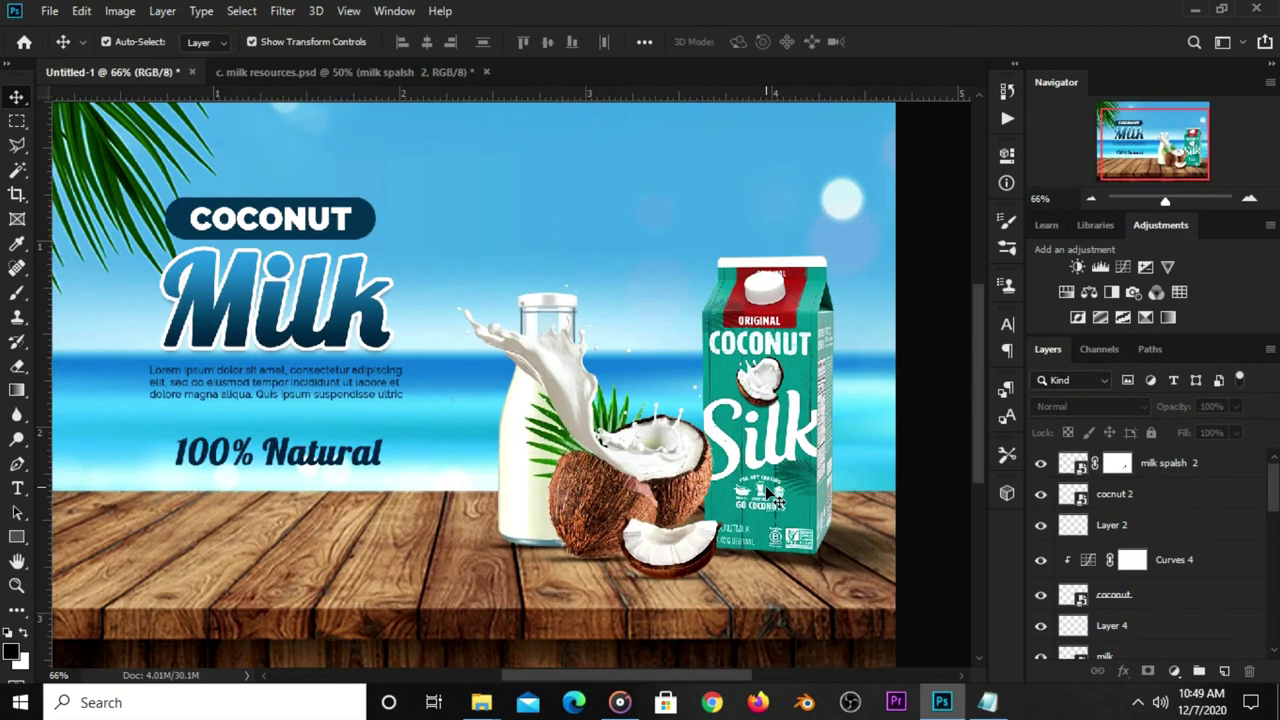
# Switch to c. milk resources.psd and select its milk pour layer
pyautogui.press('ctrl')
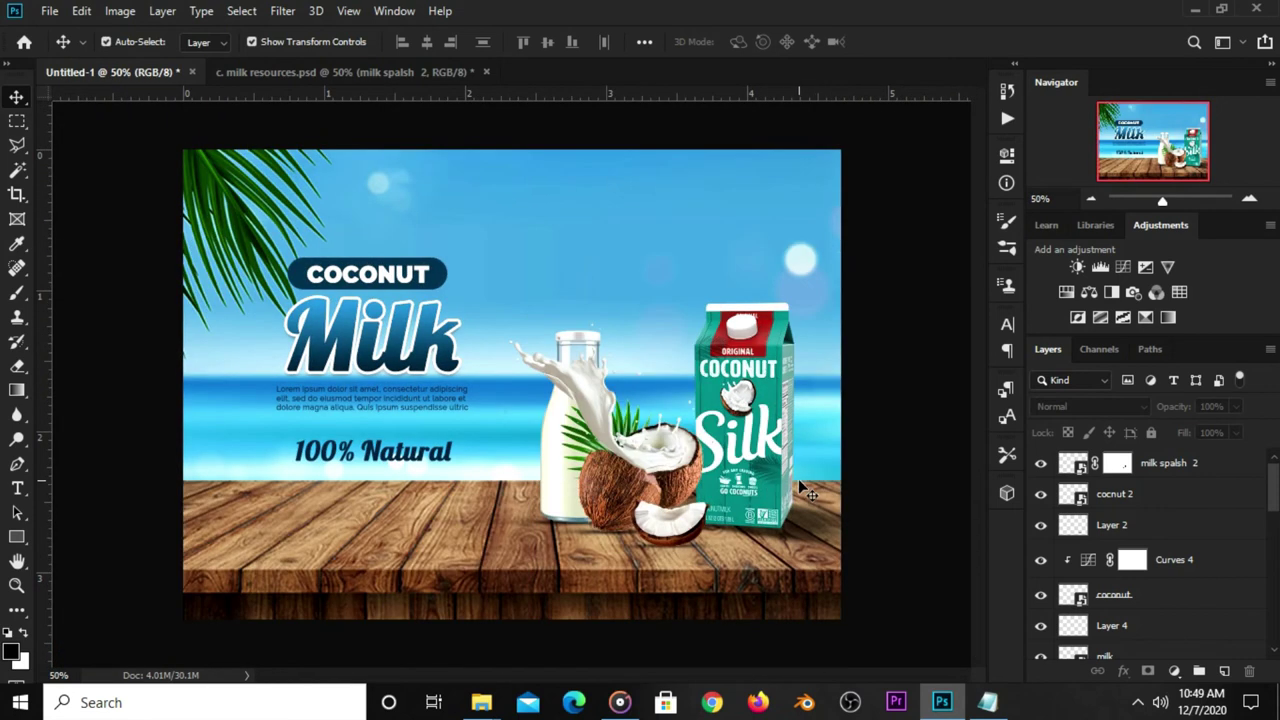
pyautogui.click(356, 74)
pyautogui.click(737, 232)
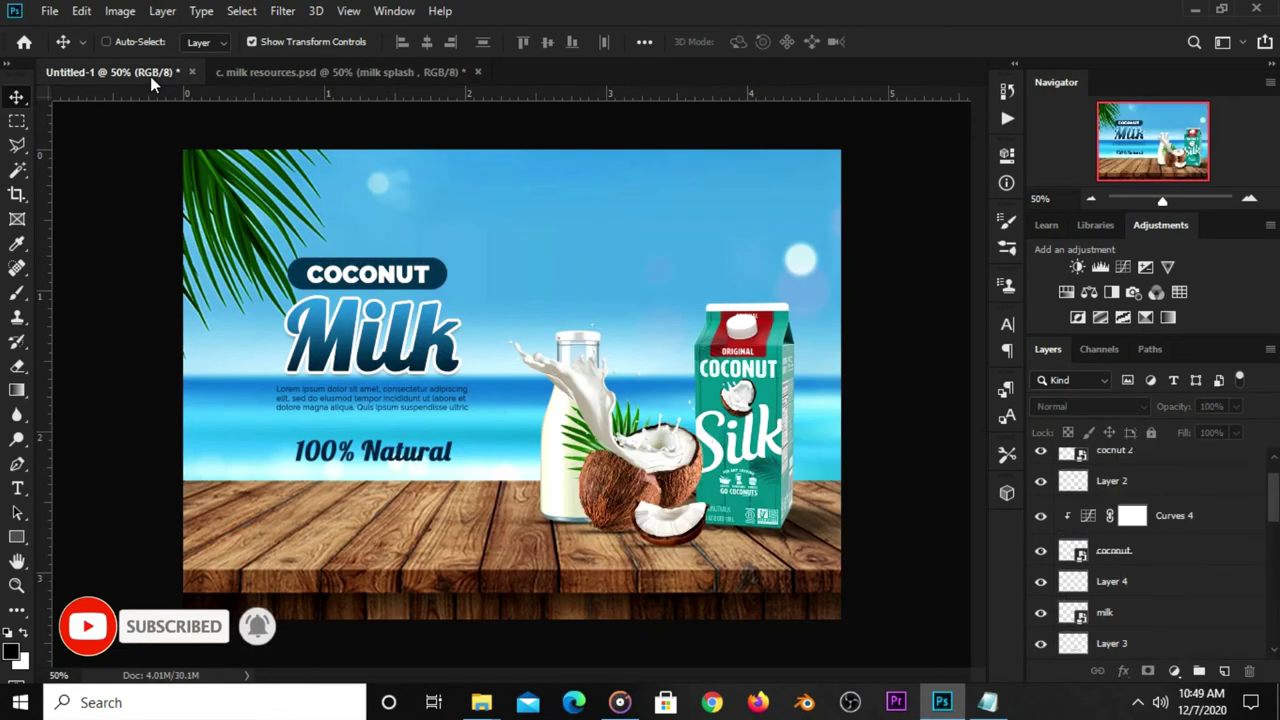
# Bring the milk pour into Untitled-1, arcing from the top edge into the coconut
pyautogui.moveTo(150, 79); pyautogui.dragTo(445, 338)
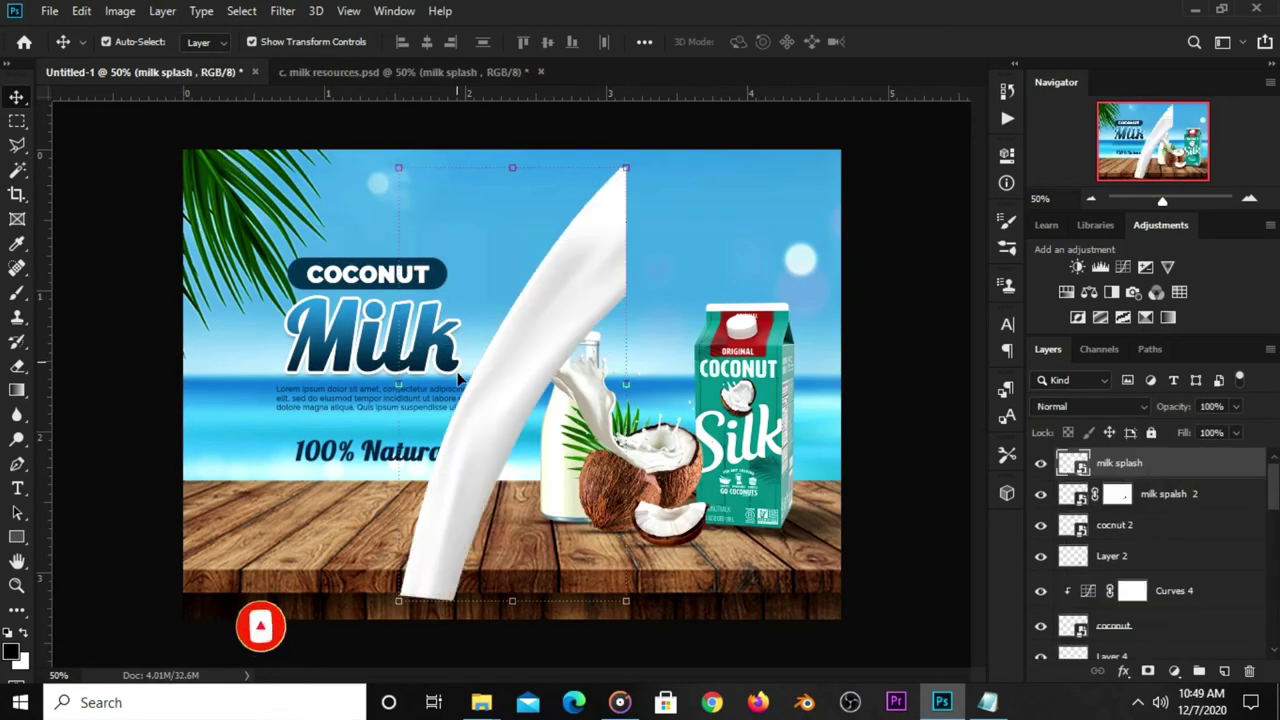
pyautogui.moveTo(480, 466); pyautogui.dragTo(725, 276)
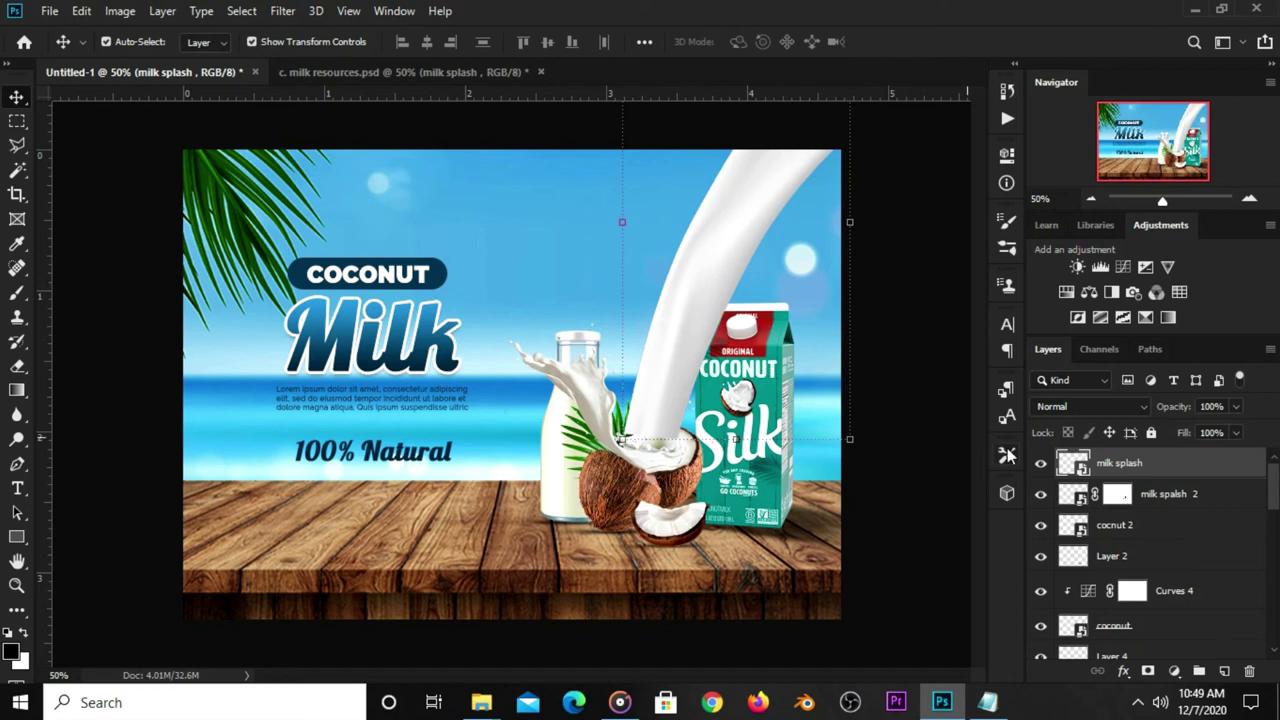
pyautogui.click(753, 397)
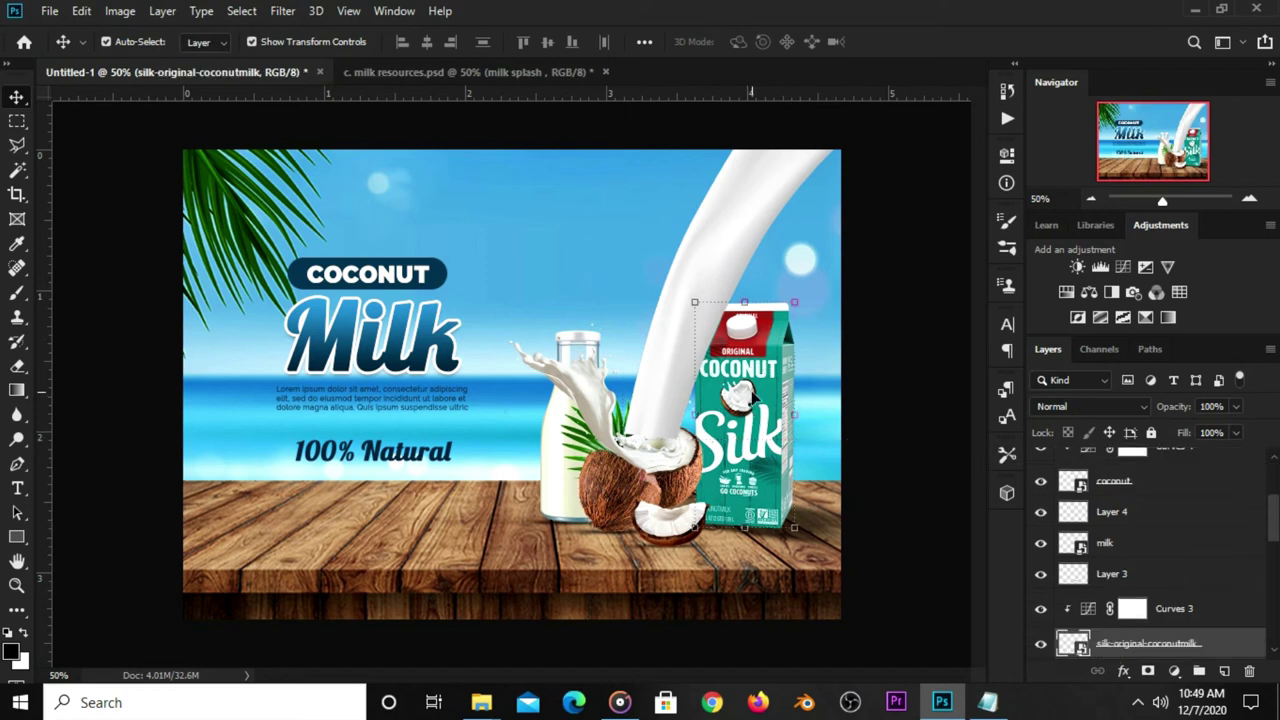
# Group the Curves 3 adjustment with the silk carton layer into Group 1
pyautogui.keyDown('shift'); pyautogui.click(1195, 618); pyautogui.keyUp('shift')
pyautogui.scroll(-2, 1190, 600)
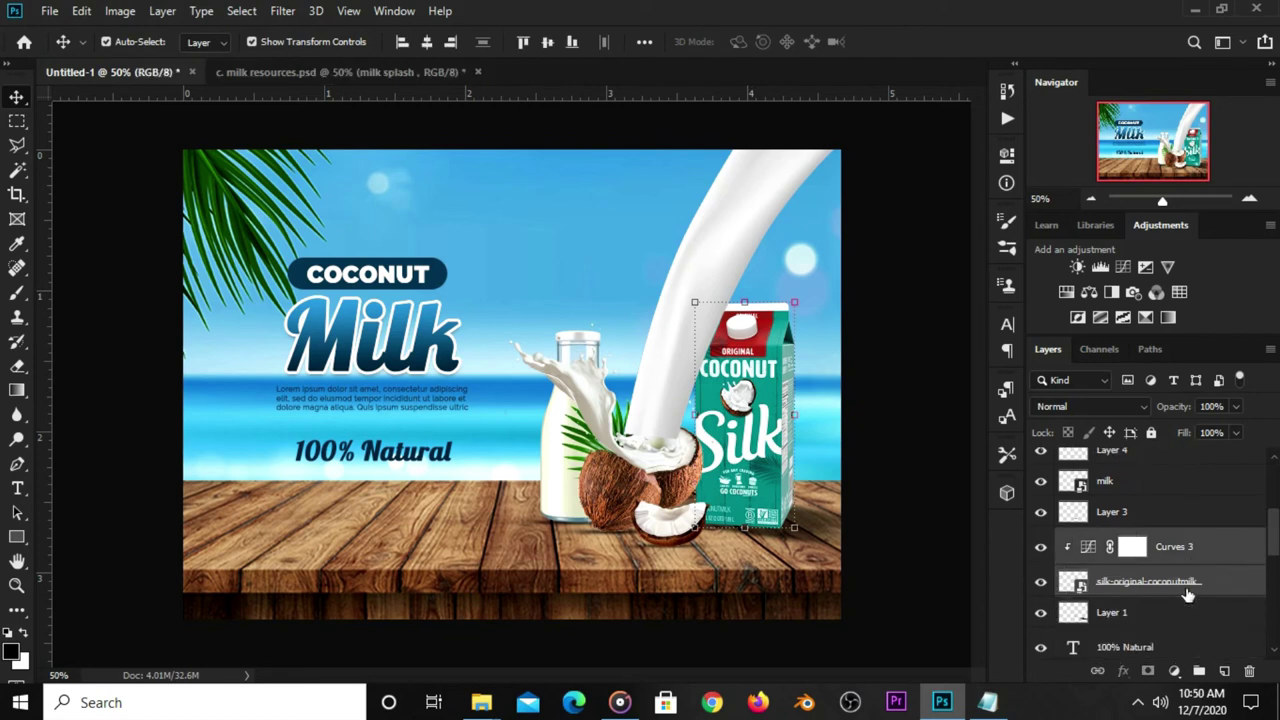
pyautogui.keyDown('shift'); pyautogui.click(1154, 615); pyautogui.keyUp('shift')
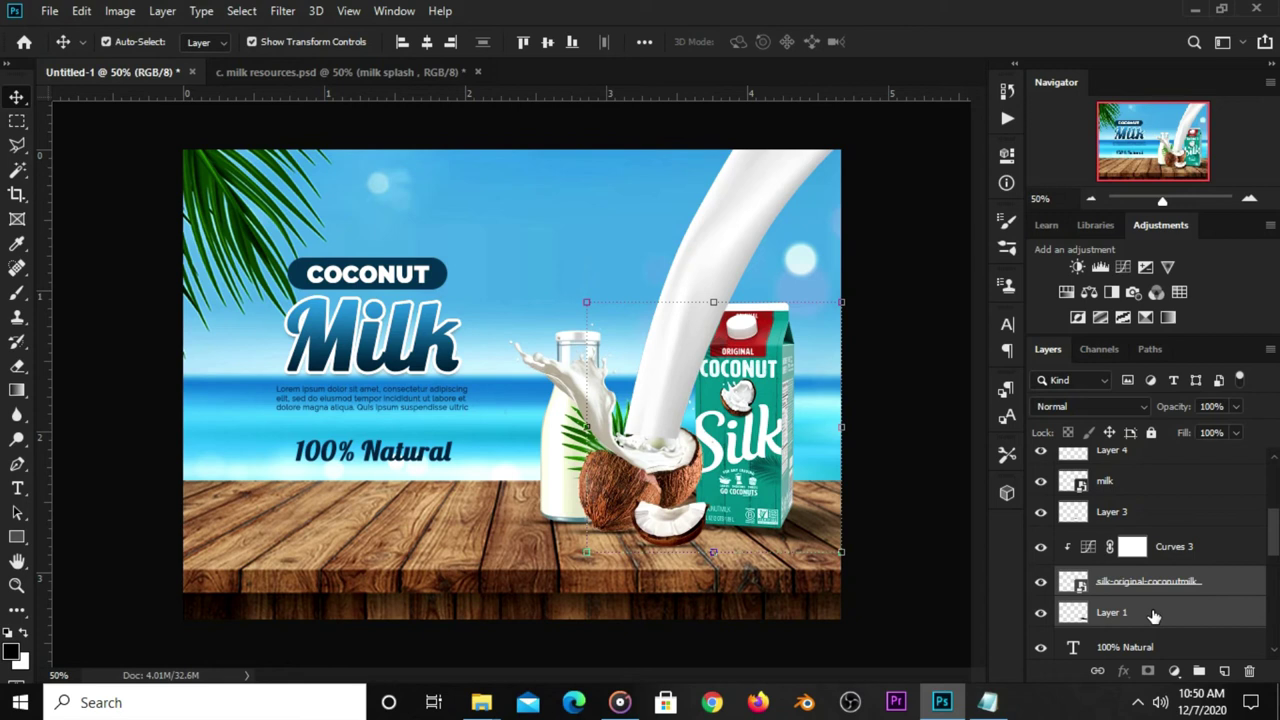
pyautogui.scroll(-1, 1150, 590)
pyautogui.scroll(3, 1180, 590)
pyautogui.scroll(-1, 1220, 588)
pyautogui.scroll(-1, 1250, 586)
pyautogui.scroll(-1, 1265, 587)
pyautogui.click(935, 612)
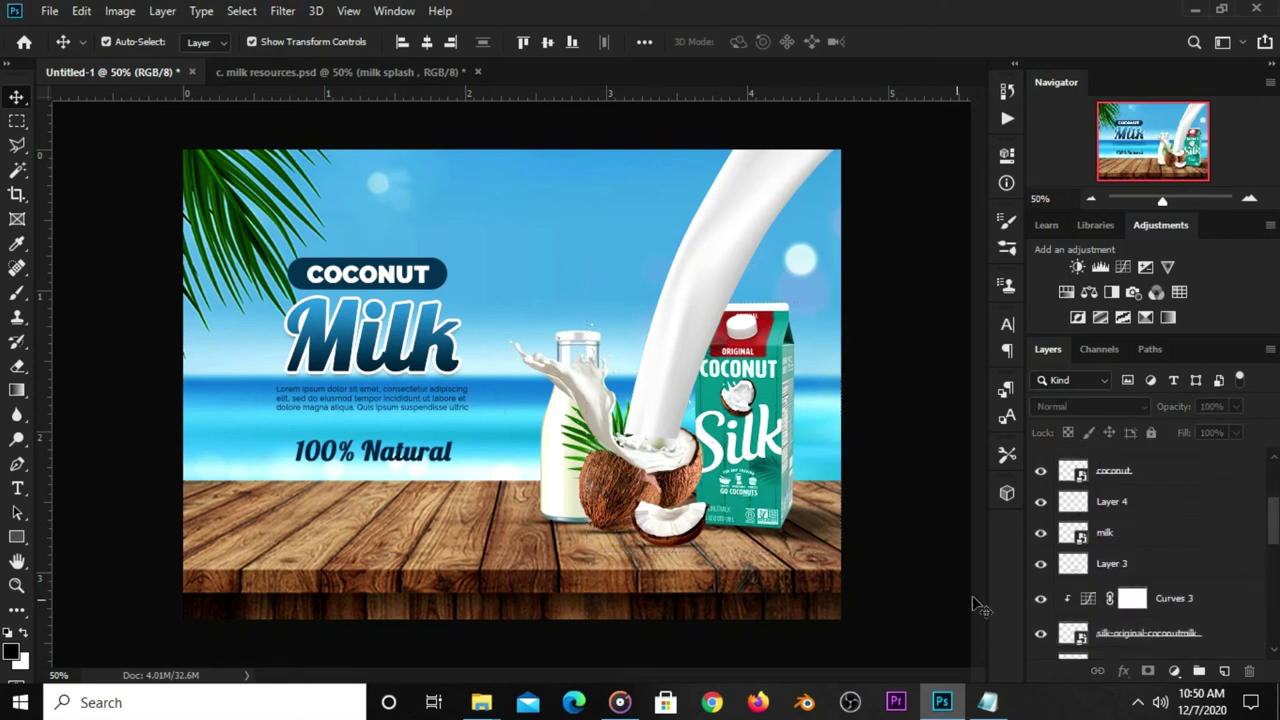
pyautogui.scroll(-1, 1175, 565)
pyautogui.click(1175, 565)
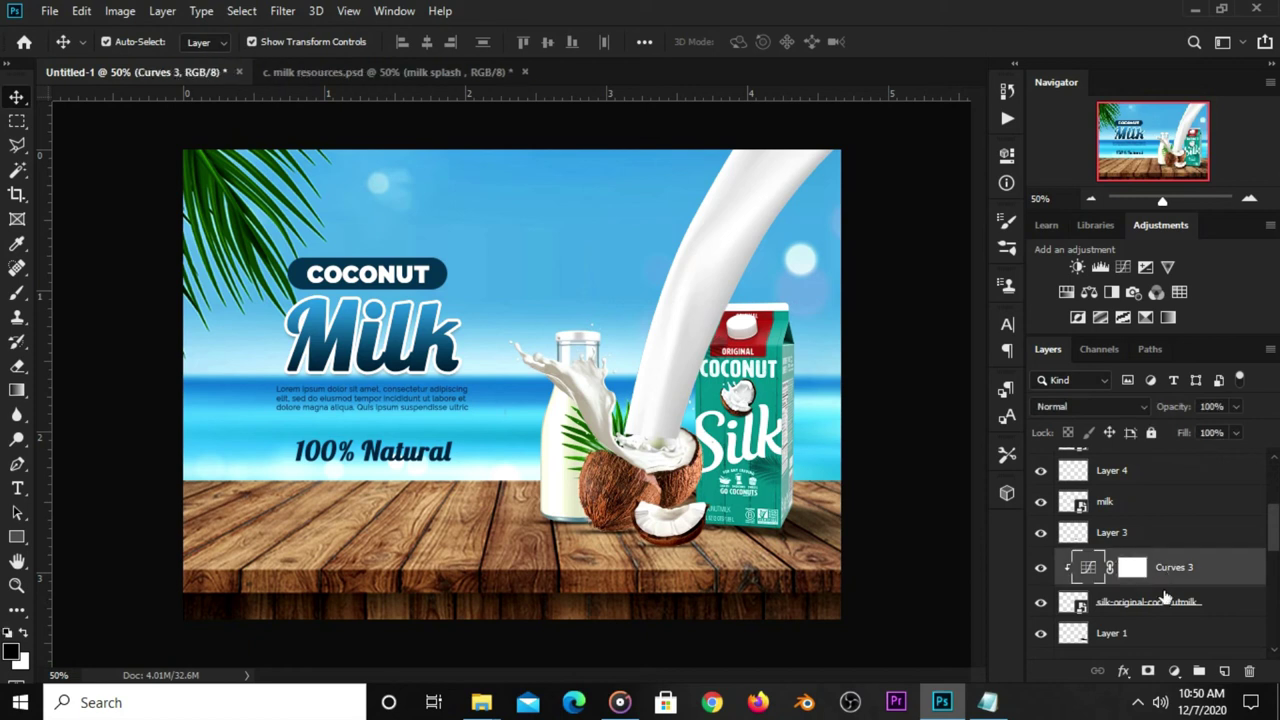
pyautogui.doubleClick(1160, 603)
pyautogui.keyDown('shift'); pyautogui.click(1183, 585); pyautogui.keyUp('shift')
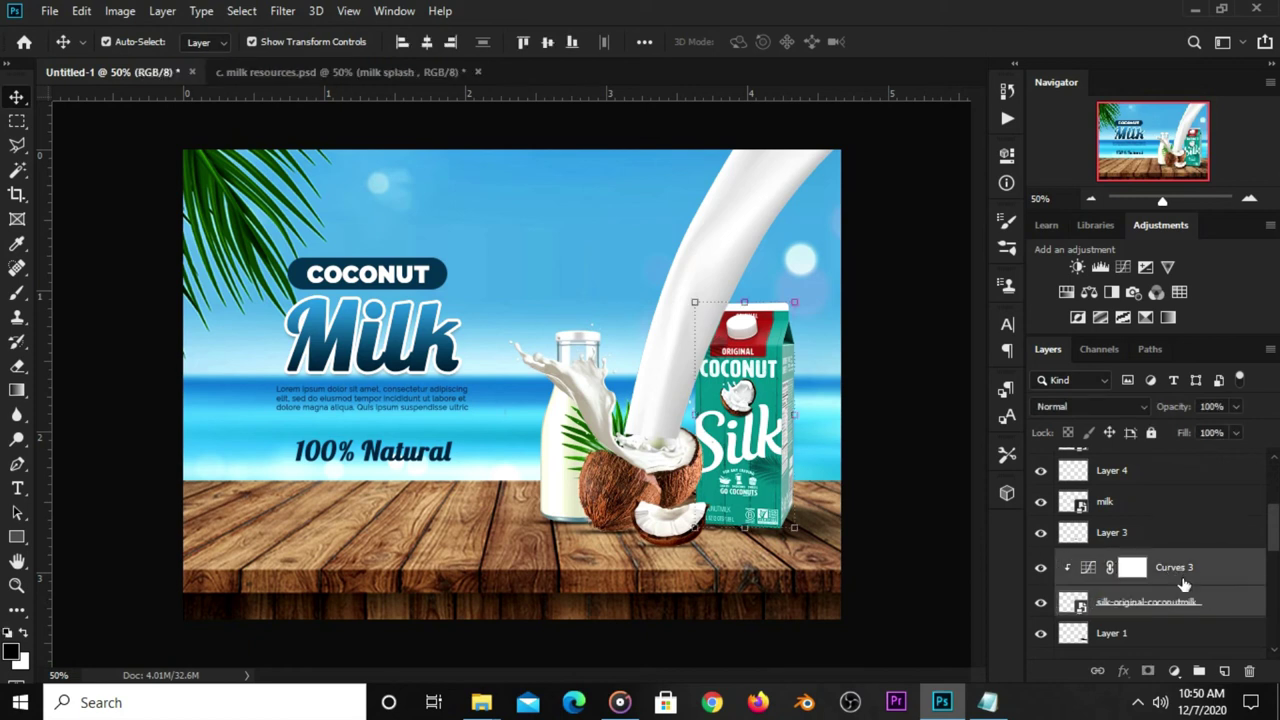
pyautogui.hotkey('ctrl', 'g')
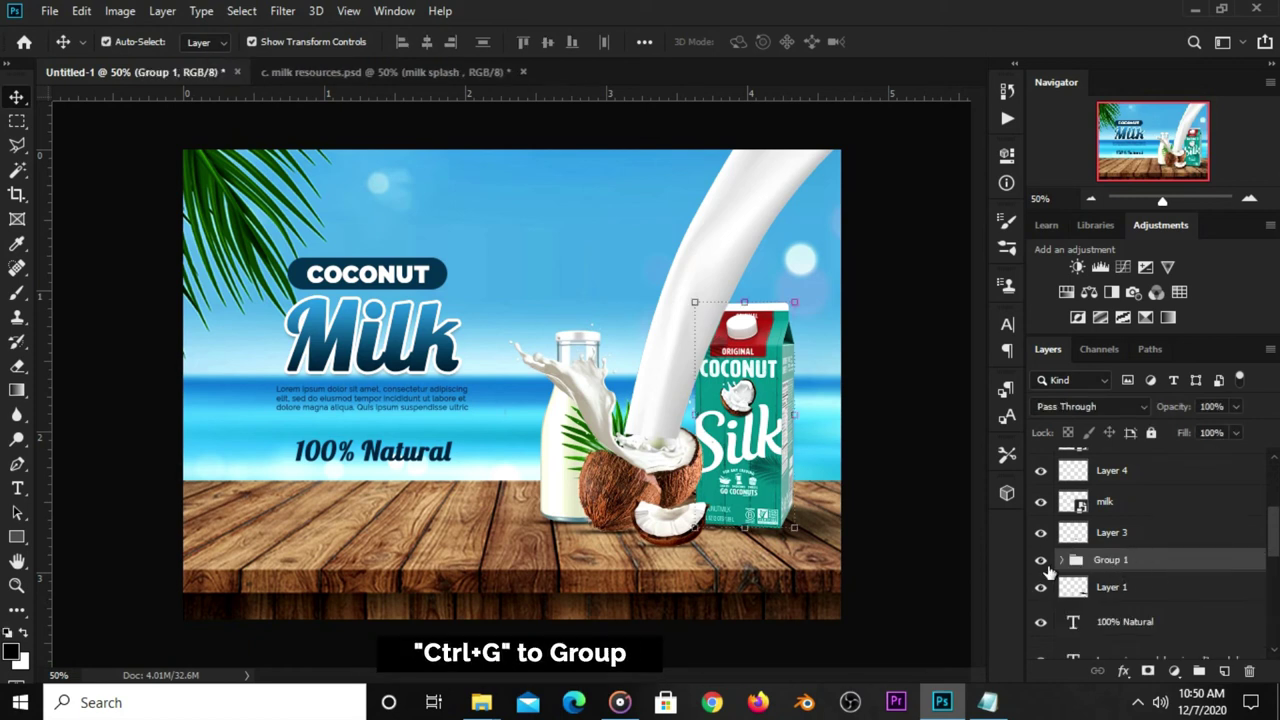
# Group Group 1 and Layer 1 together into Group 2
pyautogui.click(1041, 561)
pyautogui.click(1041, 561)
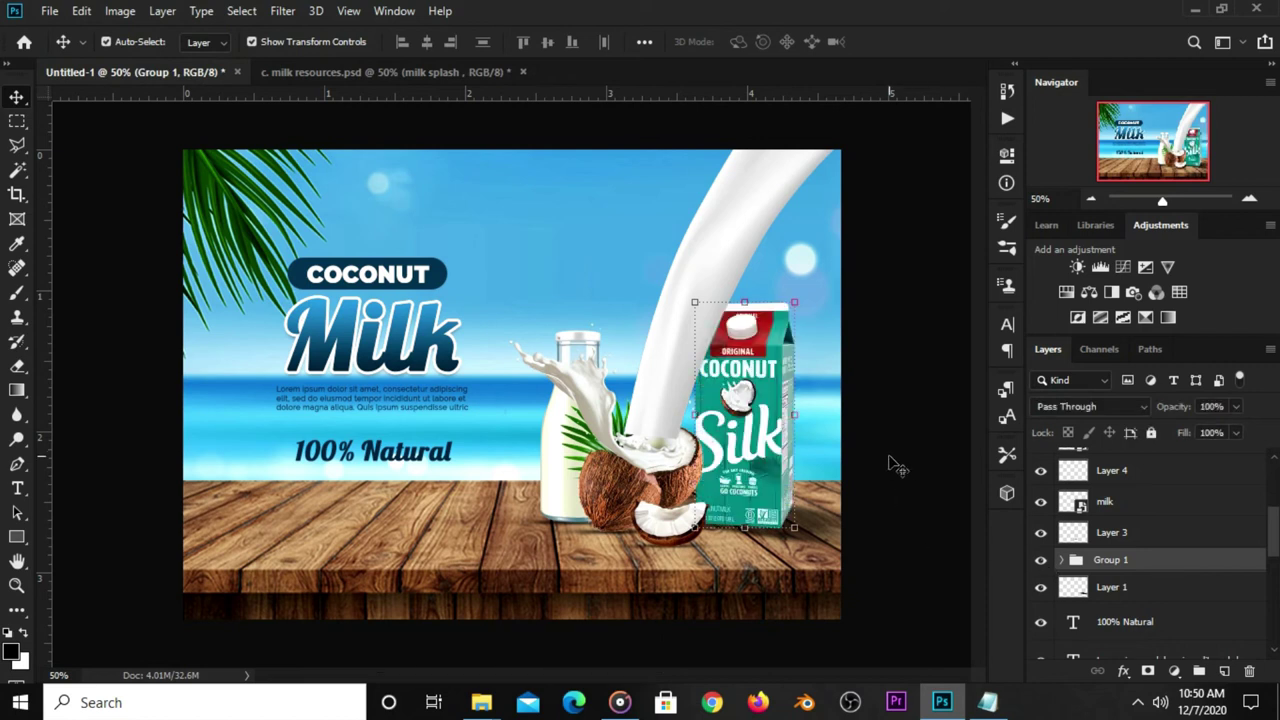
pyautogui.click(895, 465)
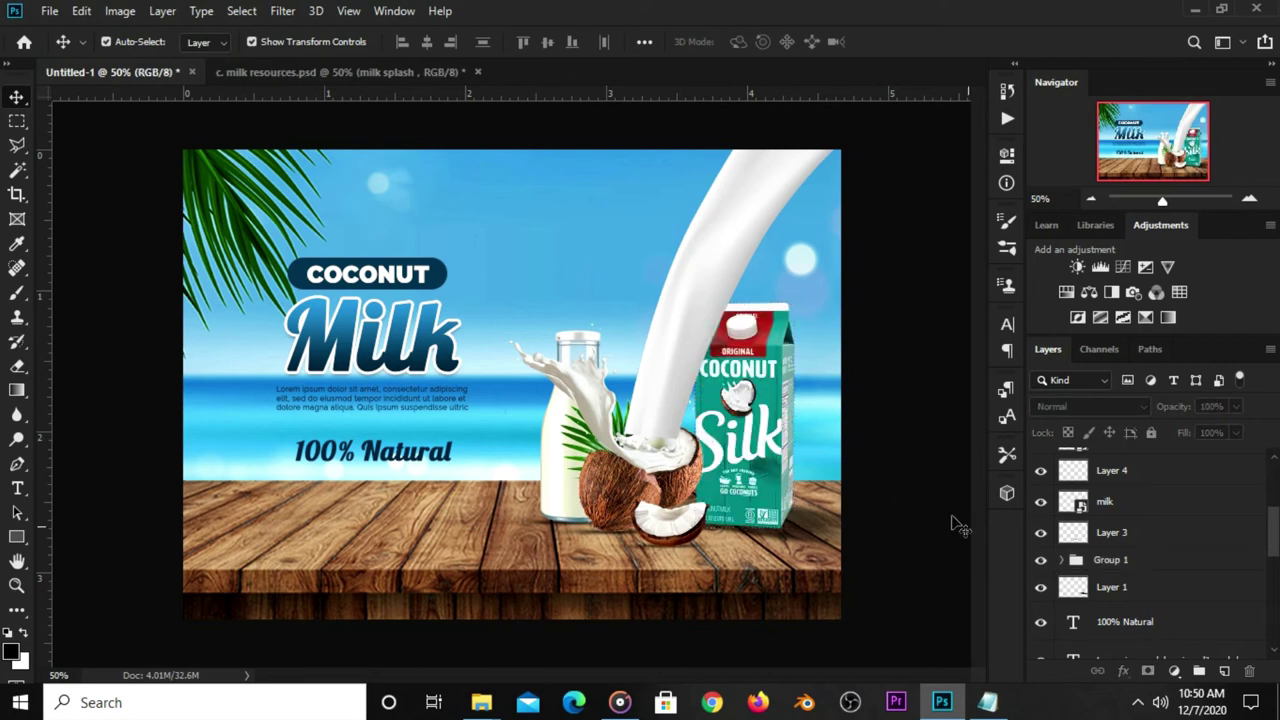
pyautogui.click(1100, 566)
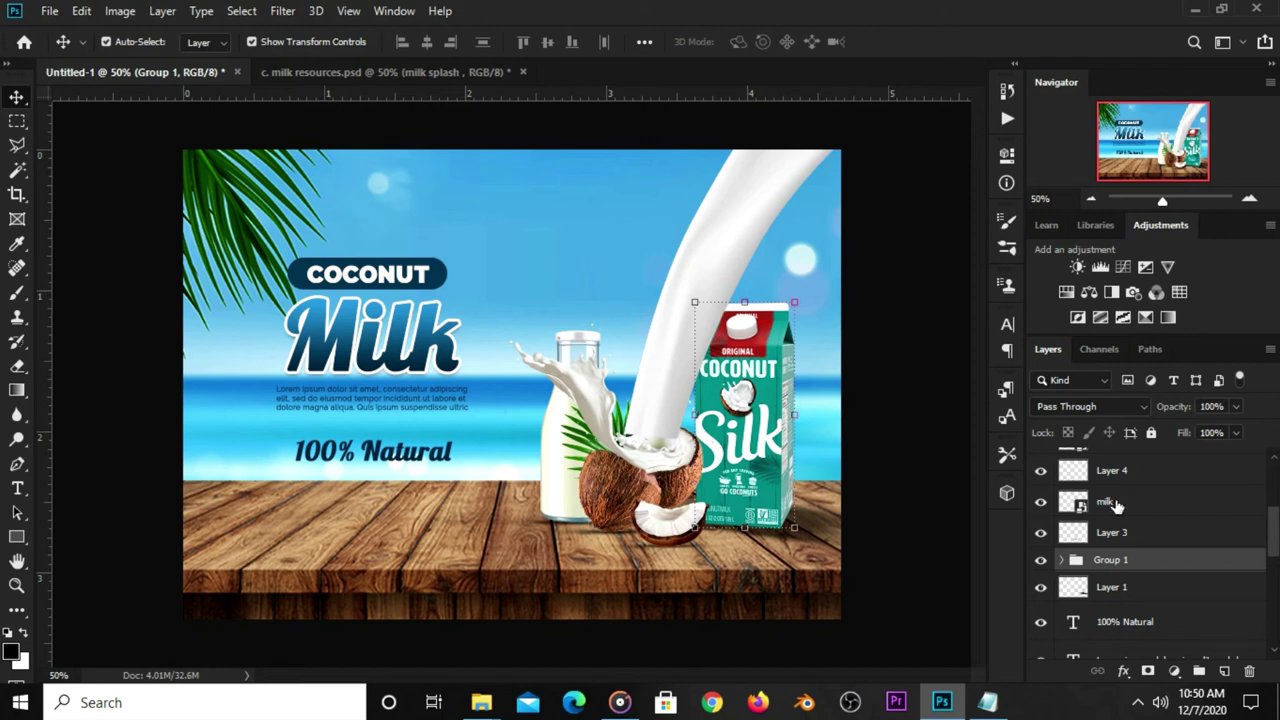
pyautogui.keyDown('ctrl'); pyautogui.click(1122, 586); pyautogui.keyUp('ctrl')
pyautogui.hotkey('ctrl', 'g')
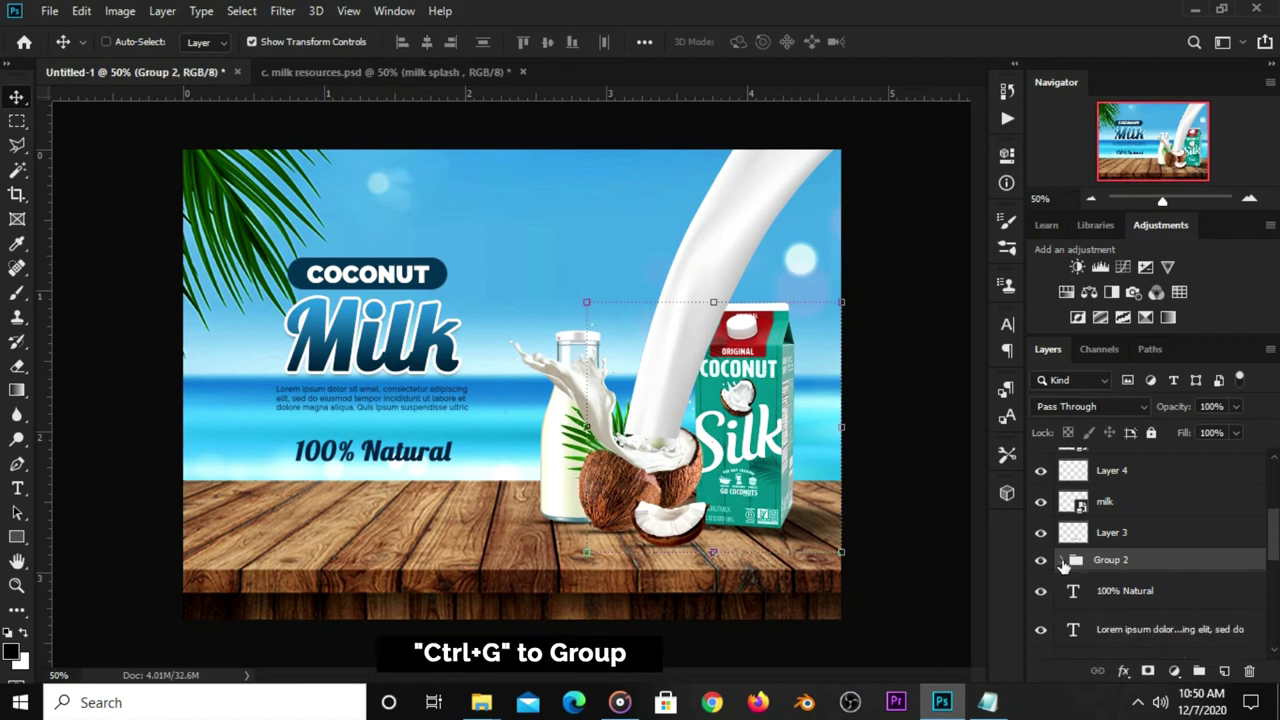
pyautogui.click(1041, 560)
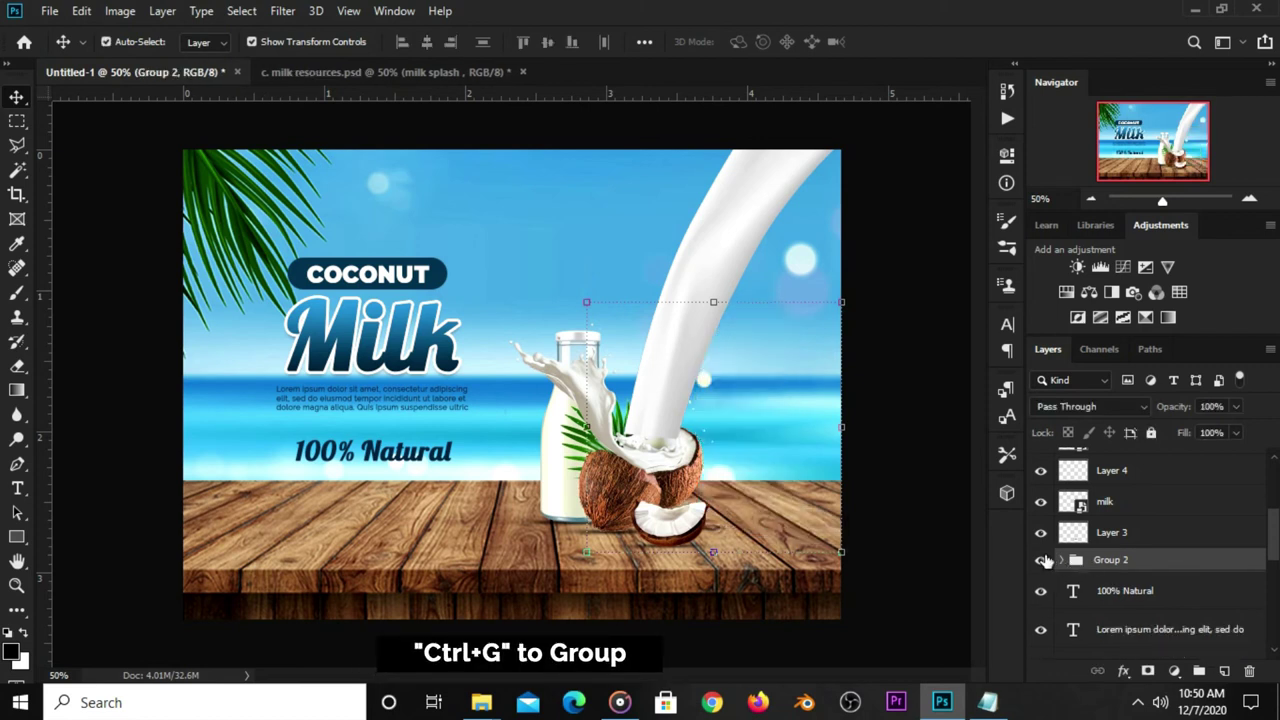
pyautogui.click(938, 464)
# Move Group 2 above milk splash 2 in the layer stack
pyautogui.click(684, 368)
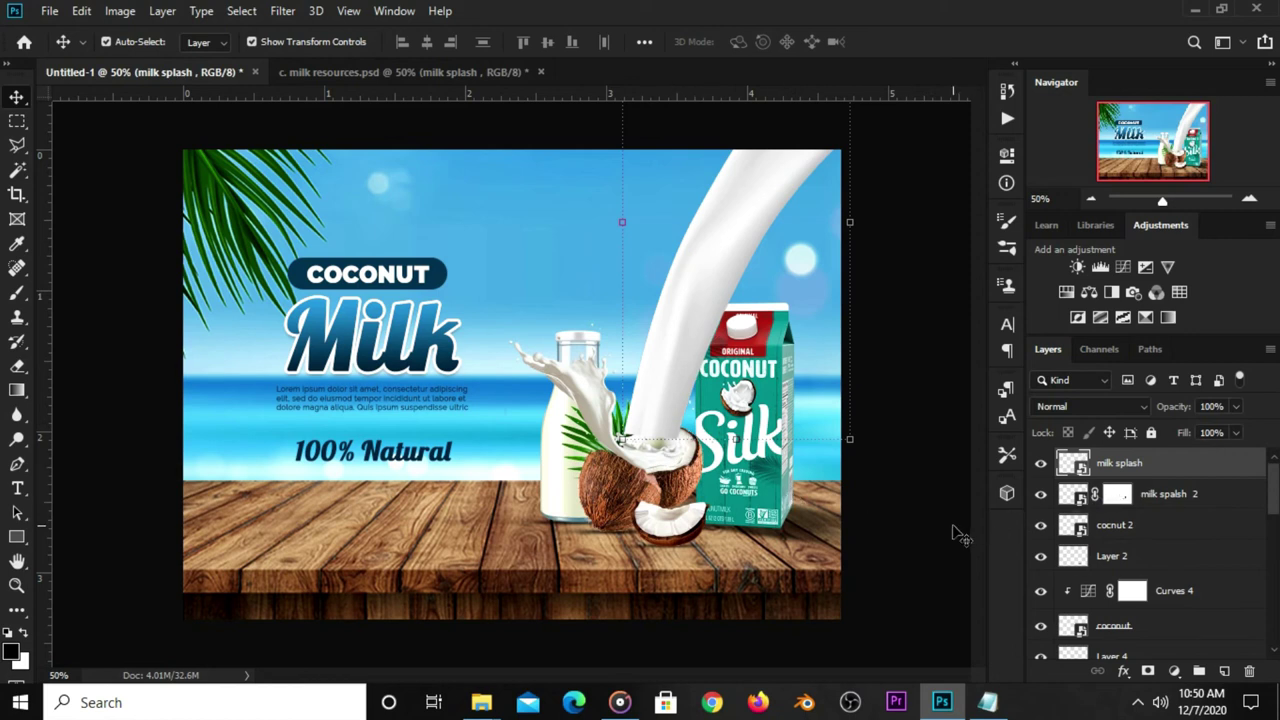
pyautogui.click(690, 530)
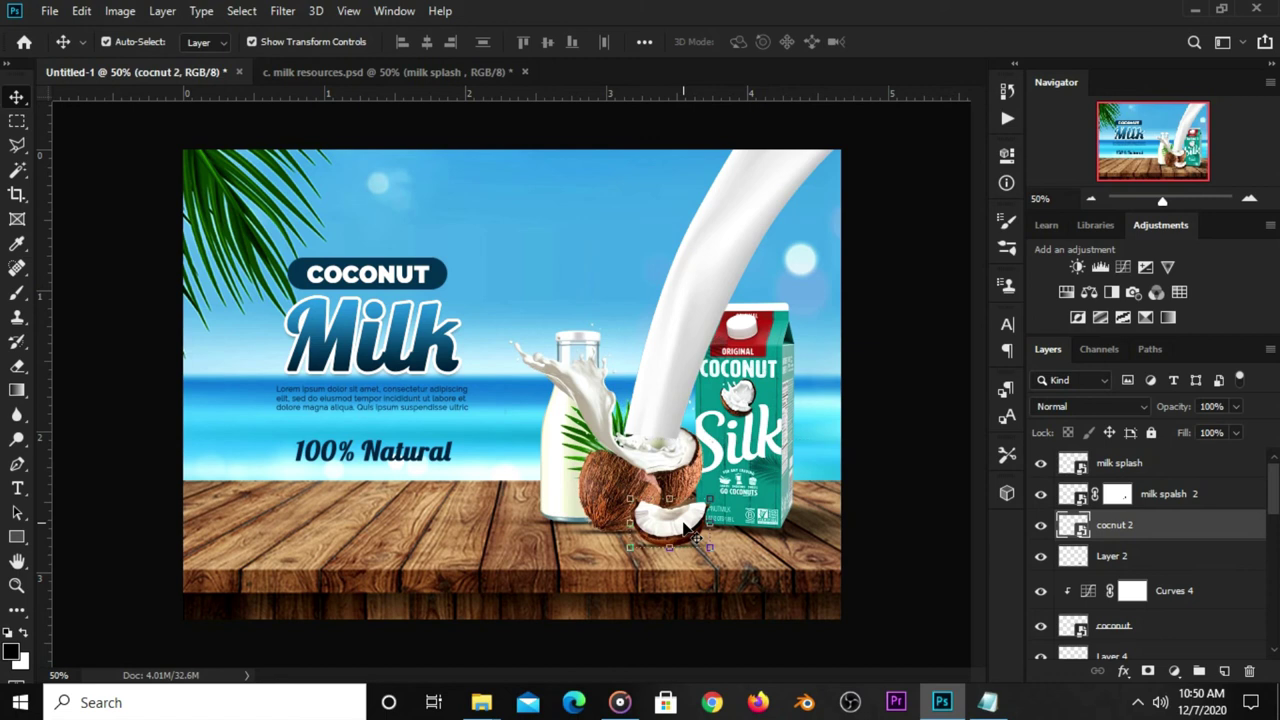
pyautogui.click(880, 512)
pyautogui.click(738, 397)
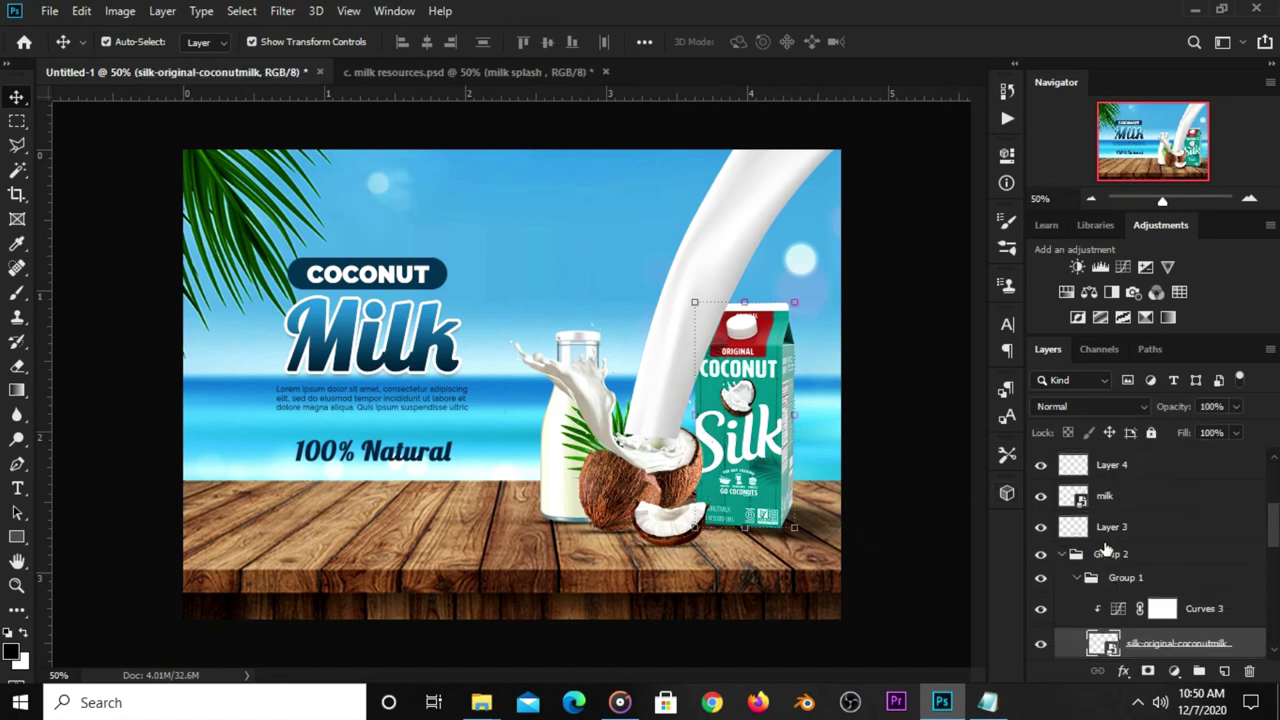
pyautogui.click(1066, 556)
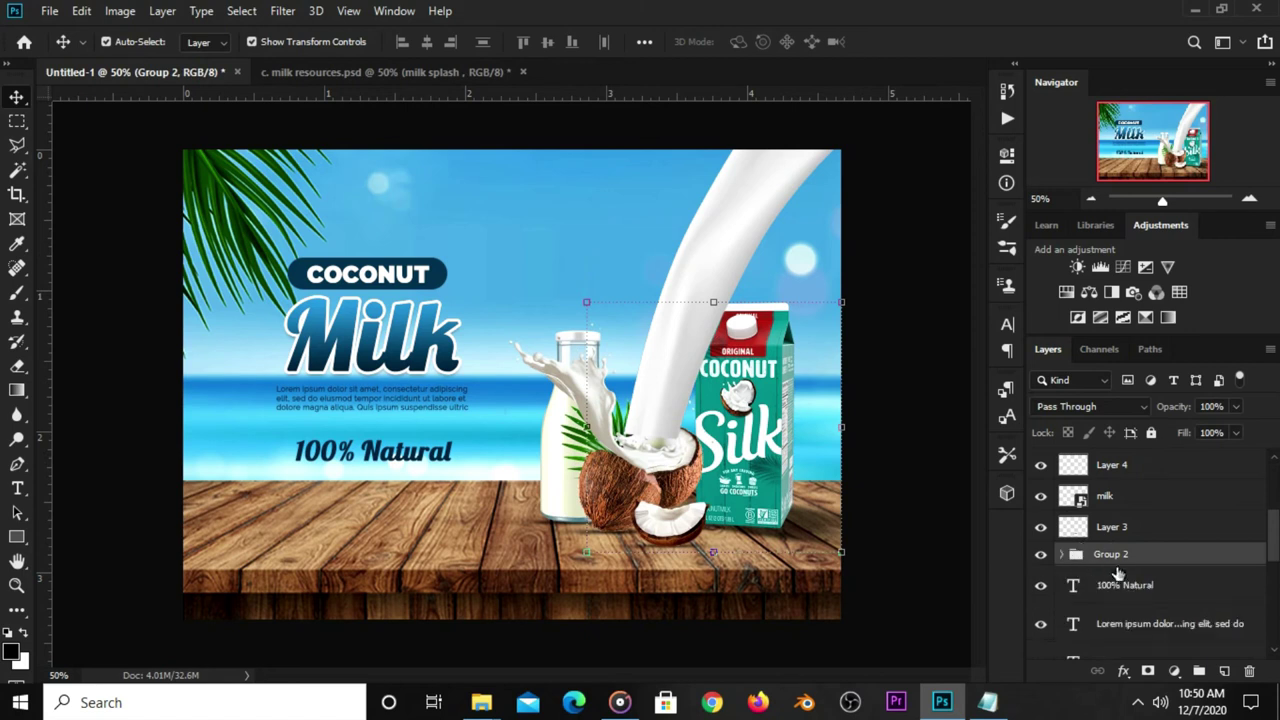
pyautogui.moveTo(1150, 561); pyautogui.dragTo(1133, 456)
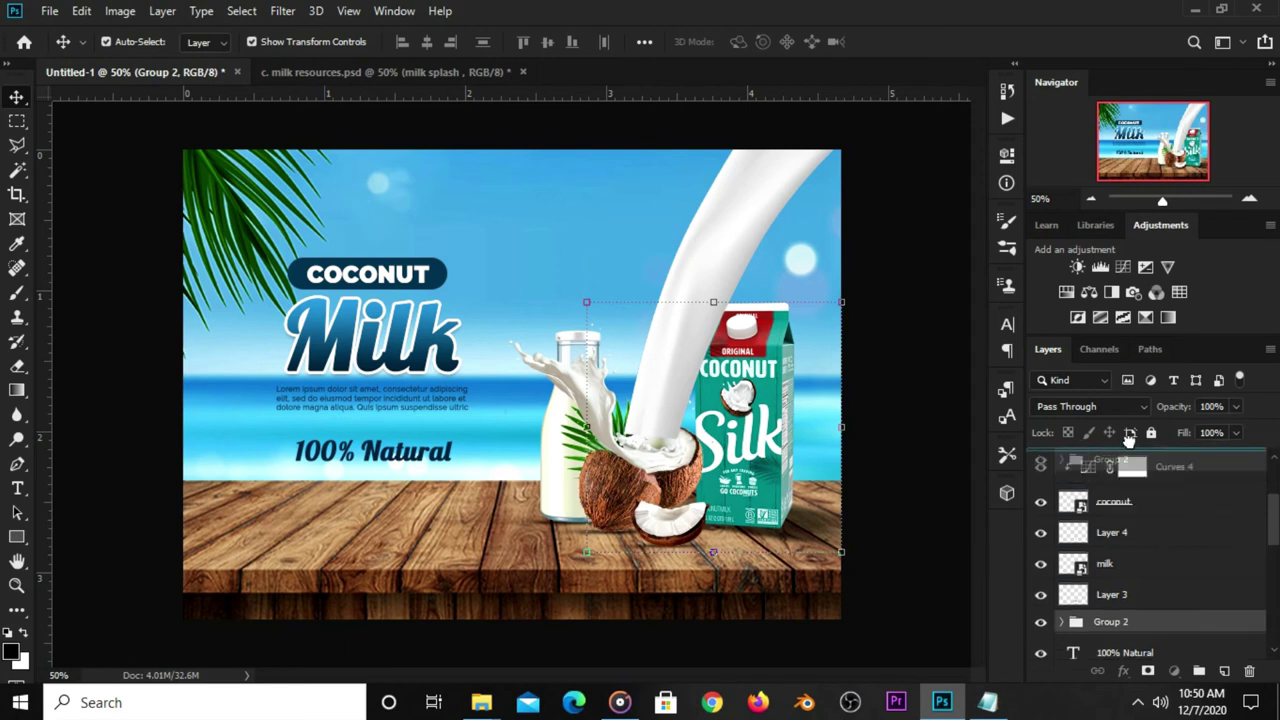
pyautogui.moveTo(1133, 447)
pyautogui.mouseDown()
pyautogui.moveTo(1136, 511)
pyautogui.moveTo(1128, 484)
pyautogui.mouseUp()
# Move cocnut 2 to the top and milk splash below Group 2
pyautogui.scroll(1, 1137, 521)
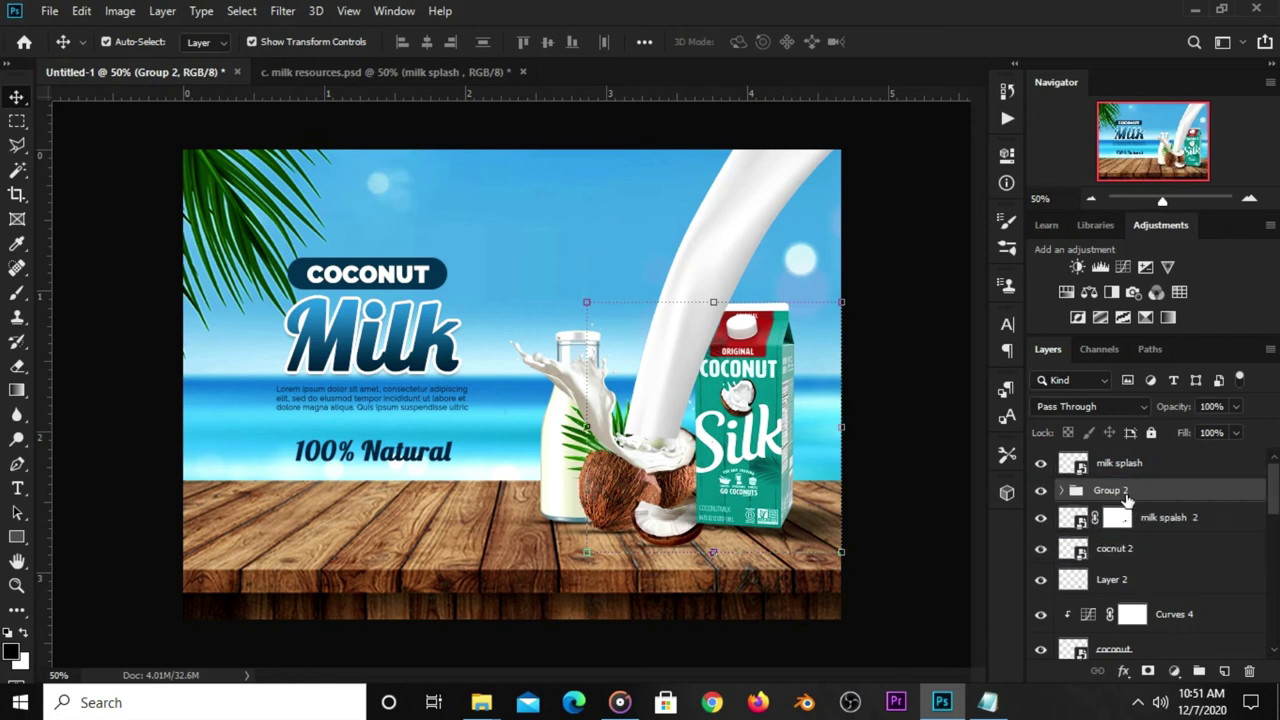
pyautogui.click(1140, 553)
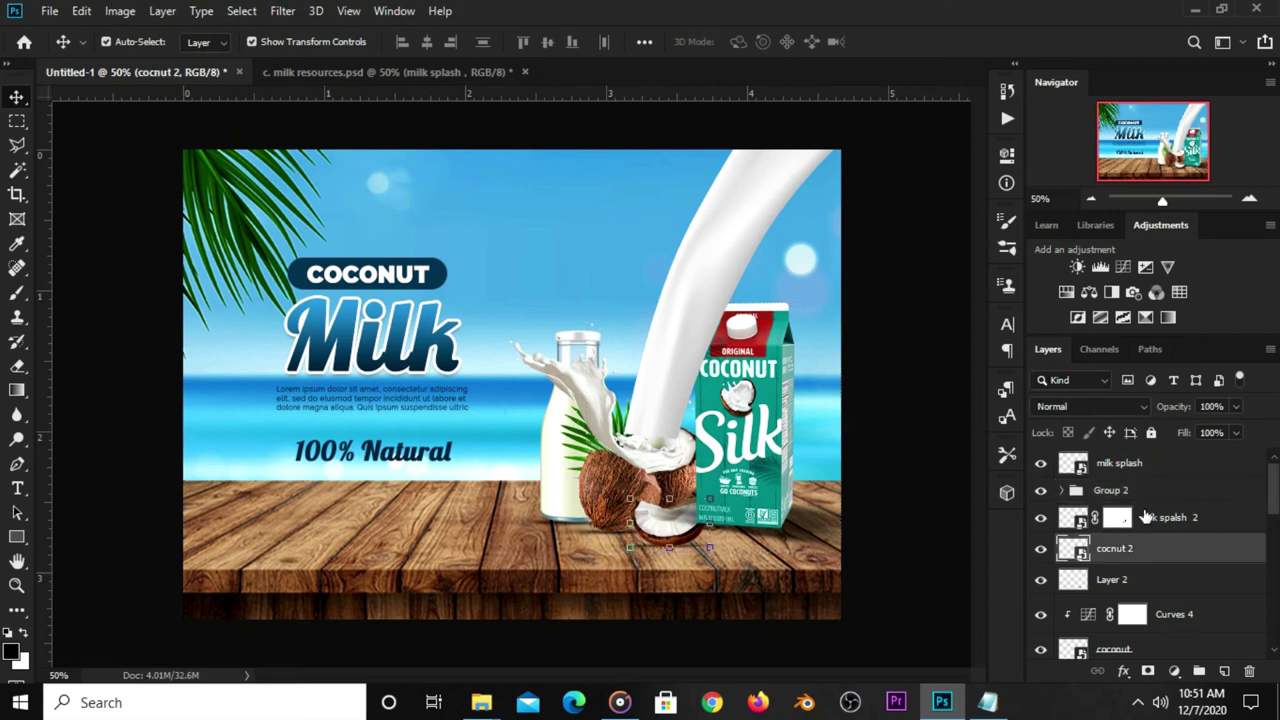
pyautogui.doubleClick(1142, 540)
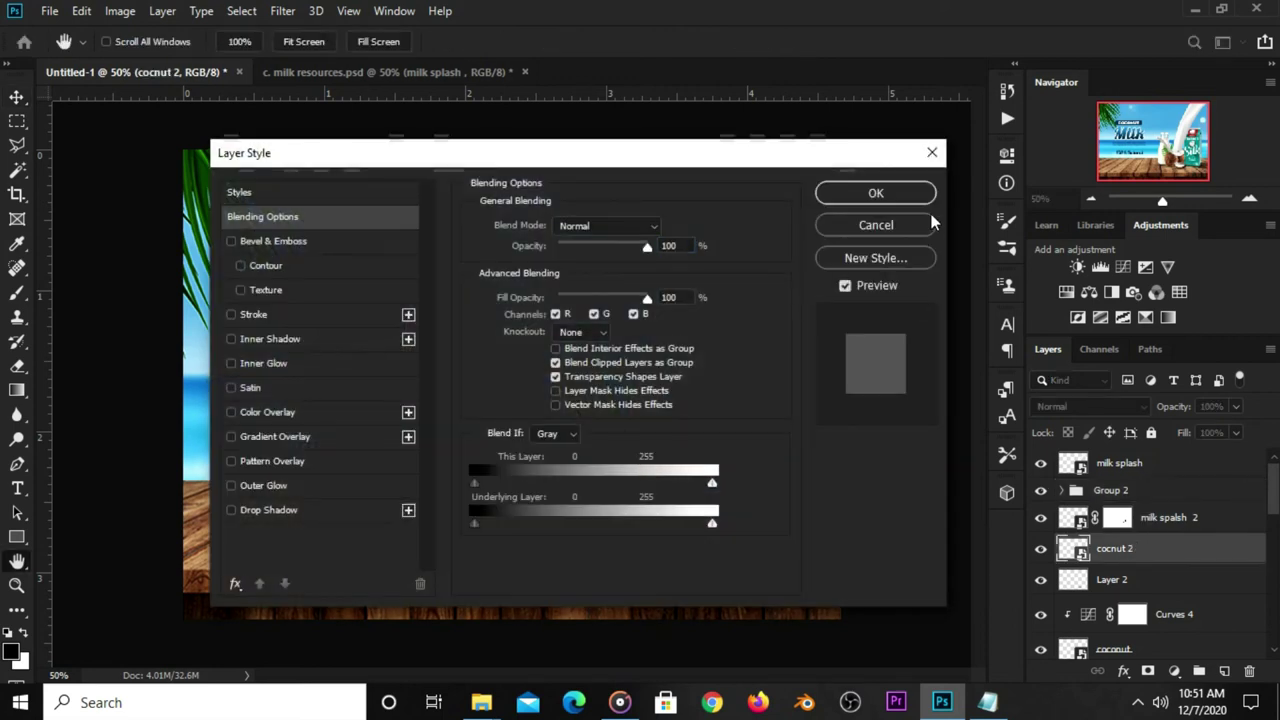
pyautogui.click(932, 155)
pyautogui.moveTo(1125, 550); pyautogui.dragTo(1118, 485)
pyautogui.click(912, 505)
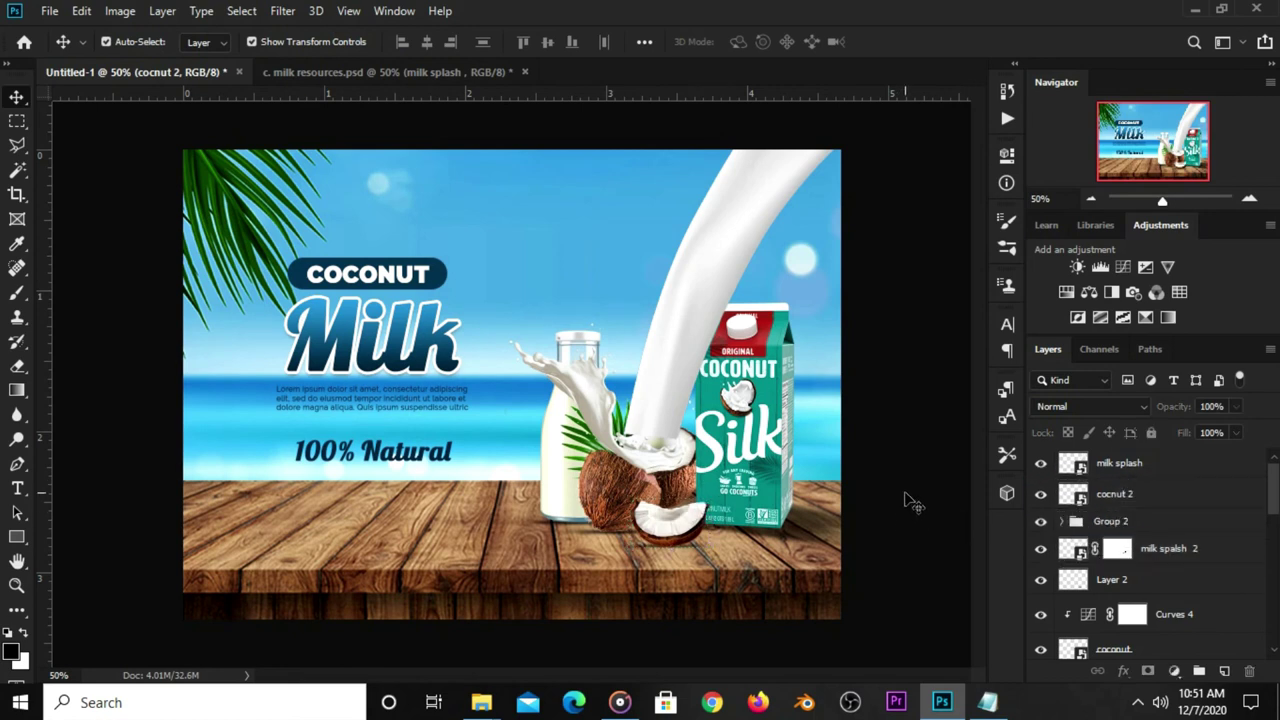
pyautogui.click(706, 352)
pyautogui.moveTo(1163, 477); pyautogui.dragTo(1157, 535)
pyautogui.click(945, 467)
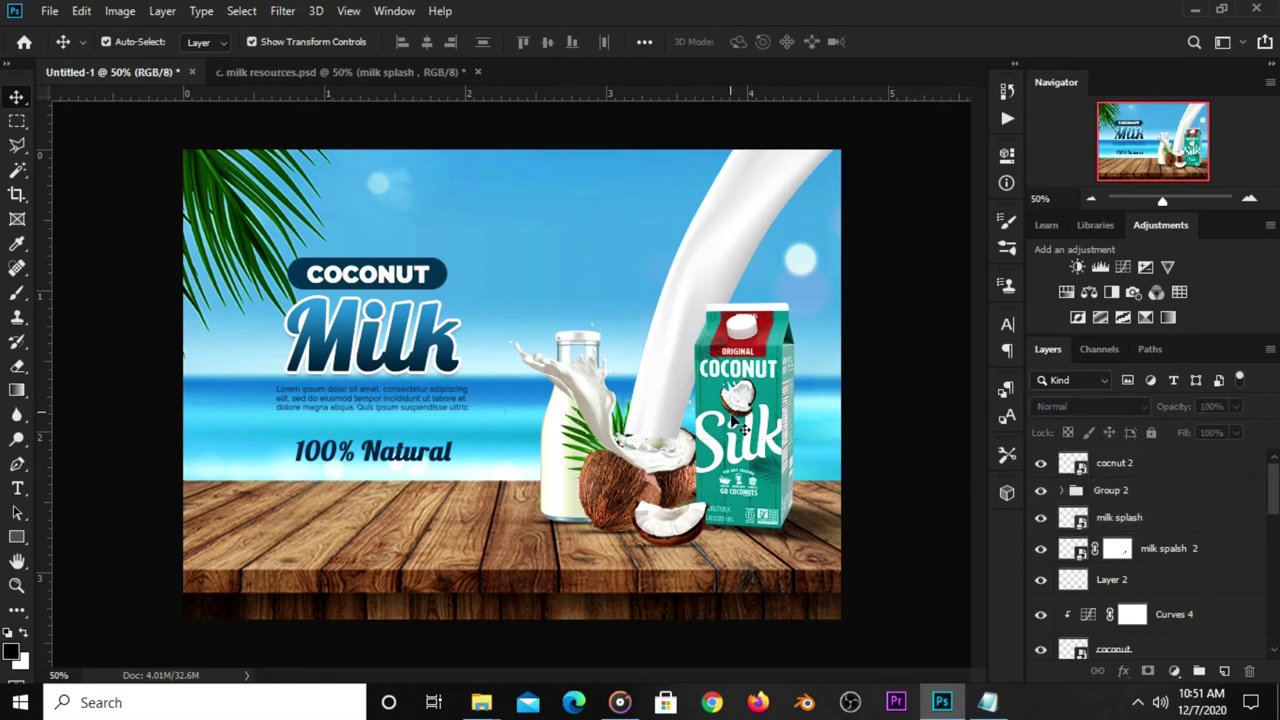
# Shift the milk stream down toward the coconut and nudge it slightly left
pyautogui.click(670, 378)
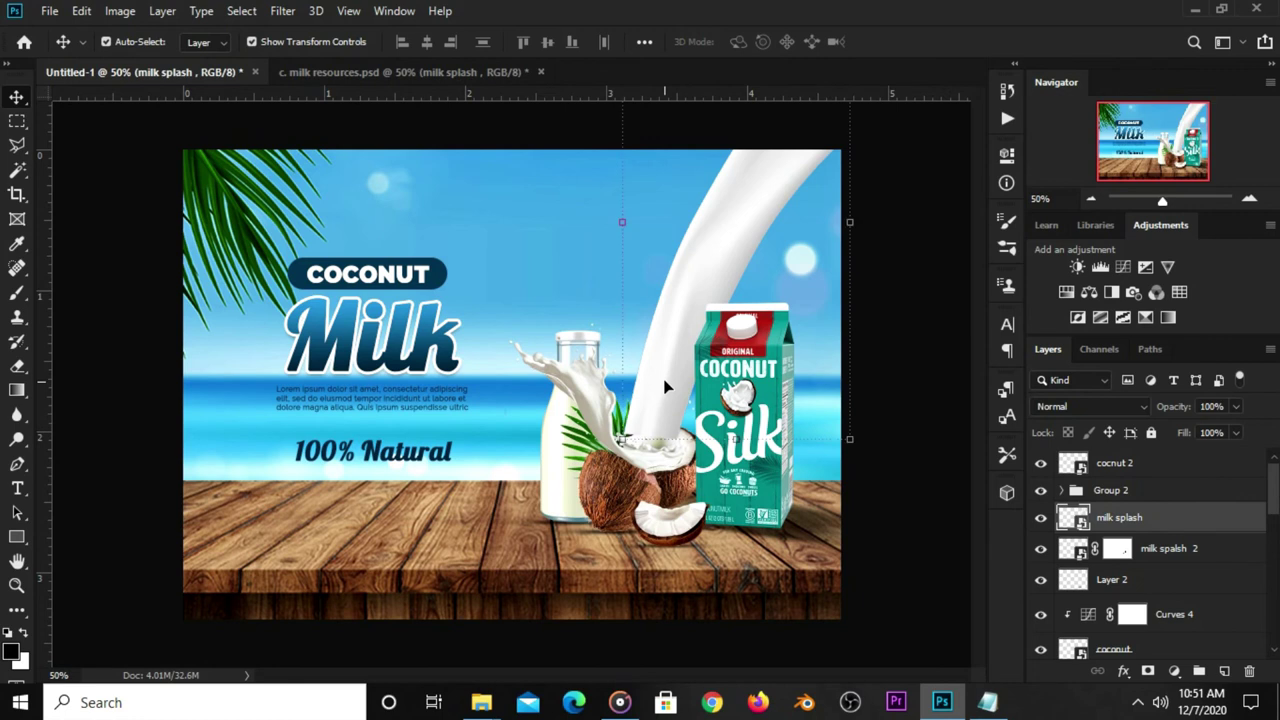
pyautogui.moveTo(666, 381); pyautogui.dragTo(670, 420)
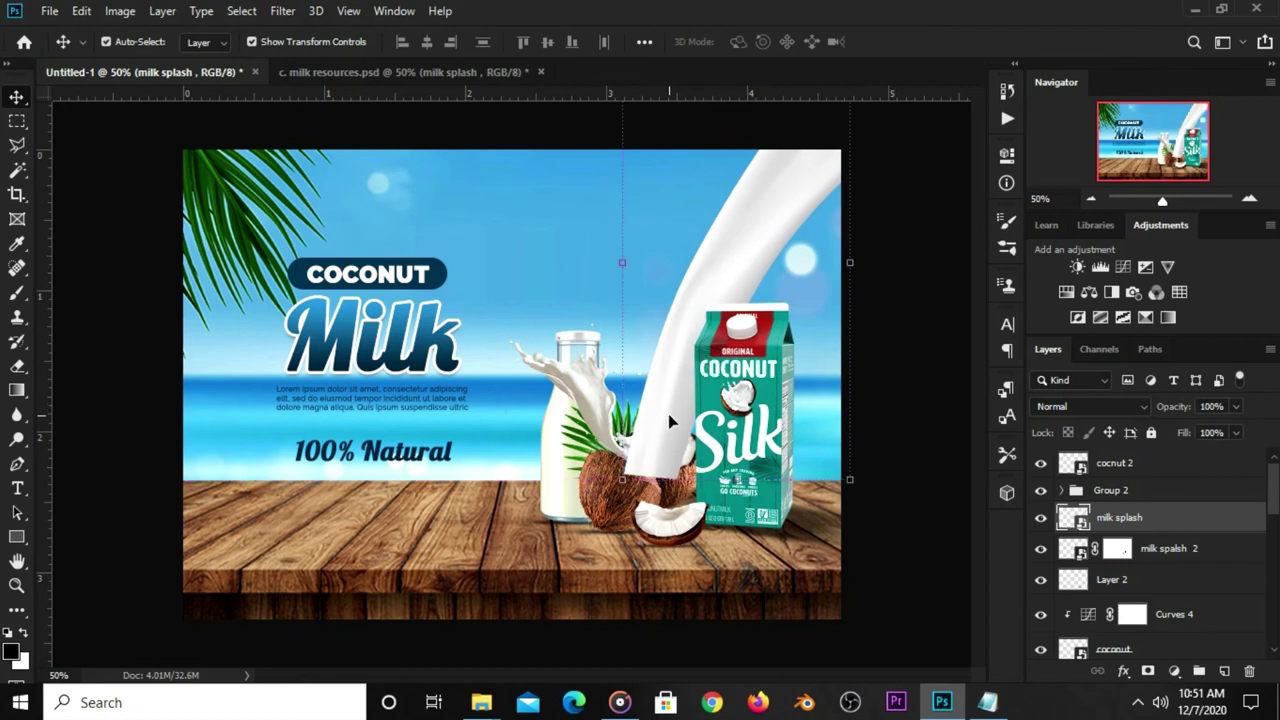
pyautogui.press('Left')
pyautogui.press('Left')
pyautogui.press('Left')
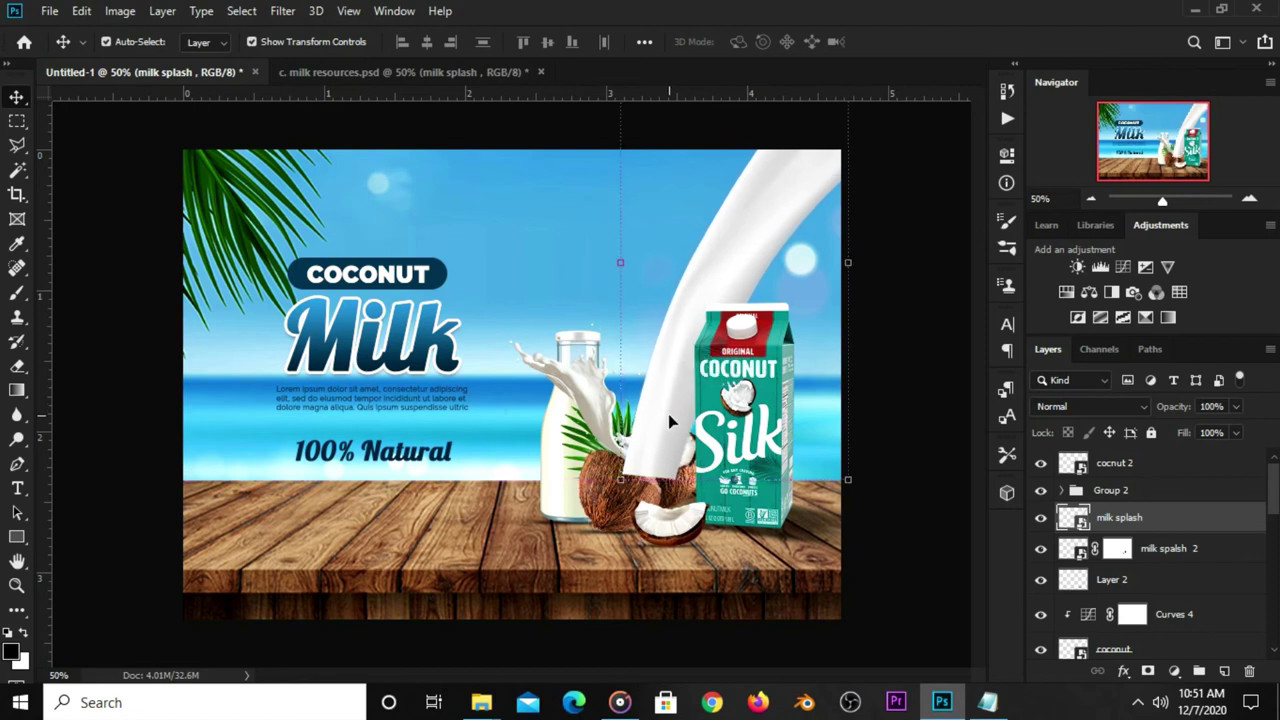
pyautogui.click(1040, 517)
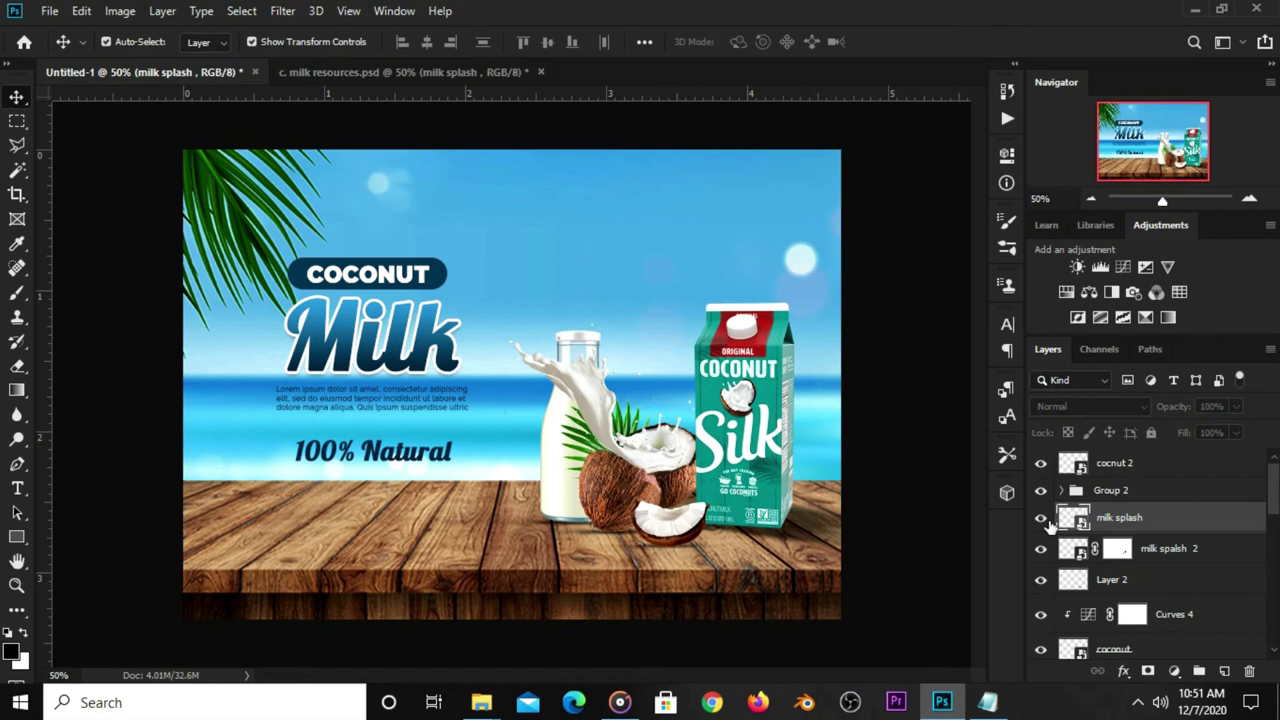
# Mask the milk splash, fading its bottom with a Foreground to Transparent gradient
pyautogui.click(1147, 672)
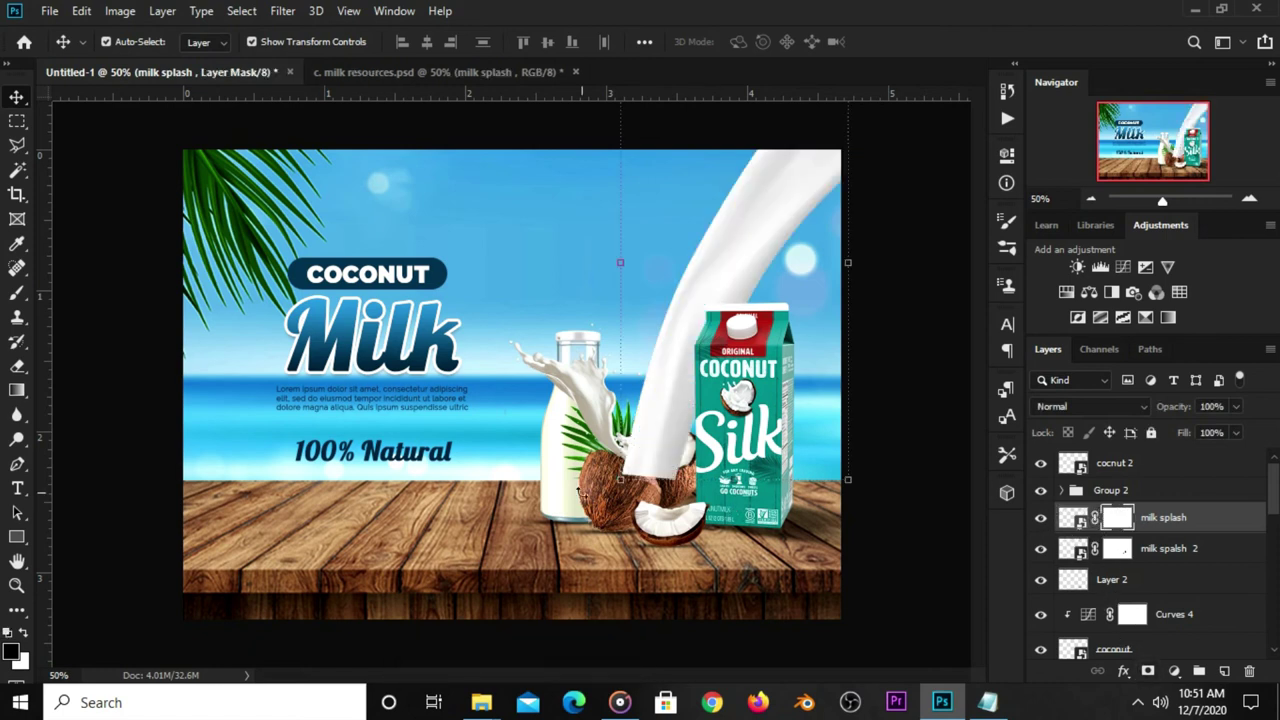
pyautogui.click(17, 390)
pyautogui.click(120, 388)
pyautogui.click(135, 45)
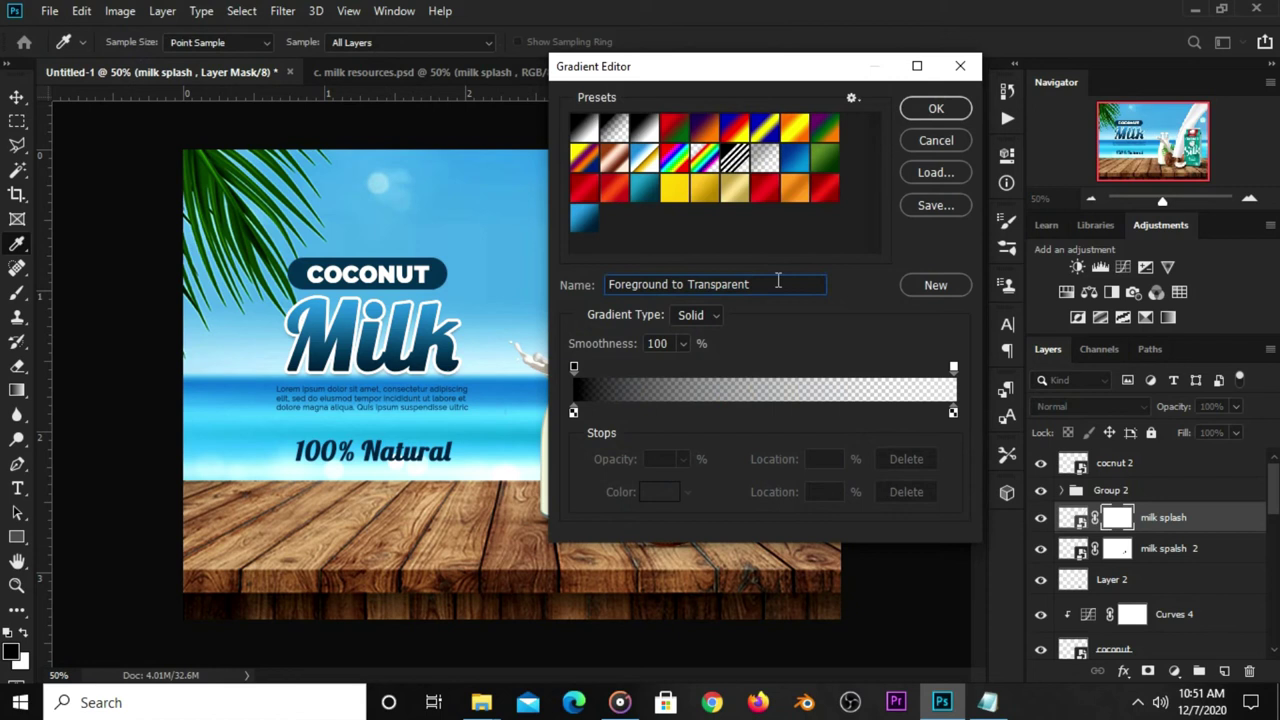
pyautogui.click(778, 284)
pyautogui.click(935, 108)
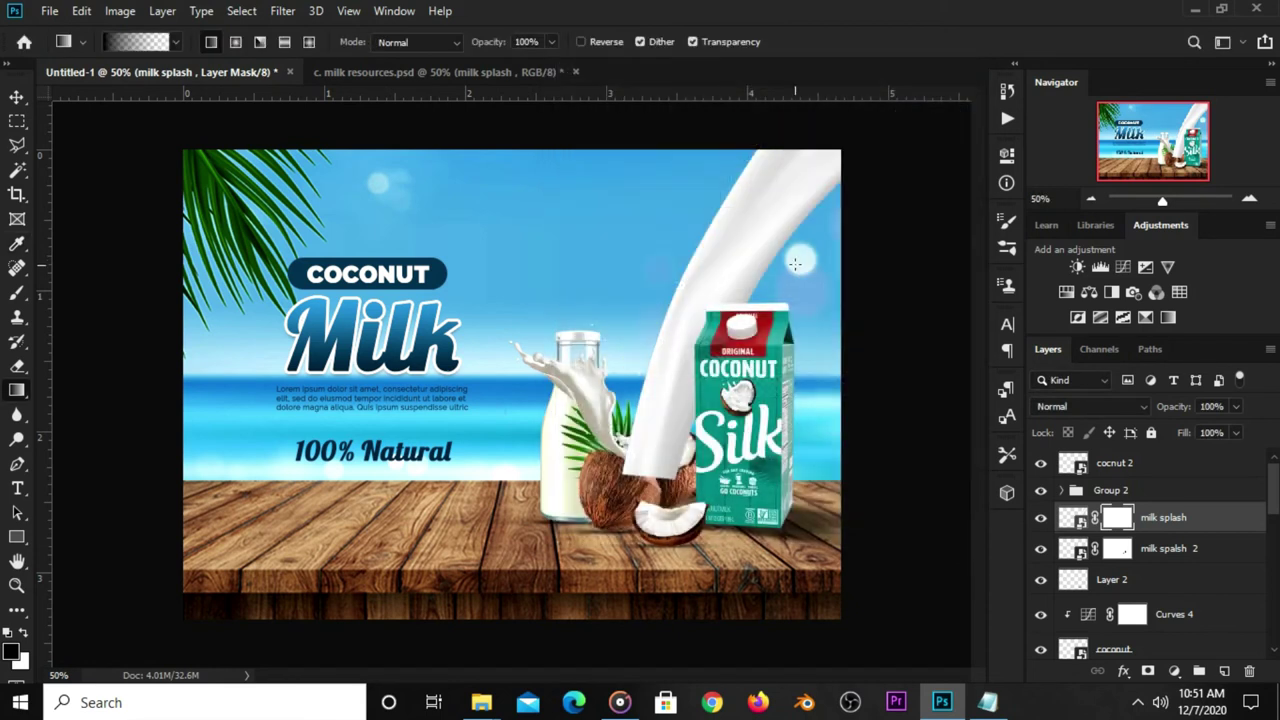
pyautogui.scroll(1, 661, 467)
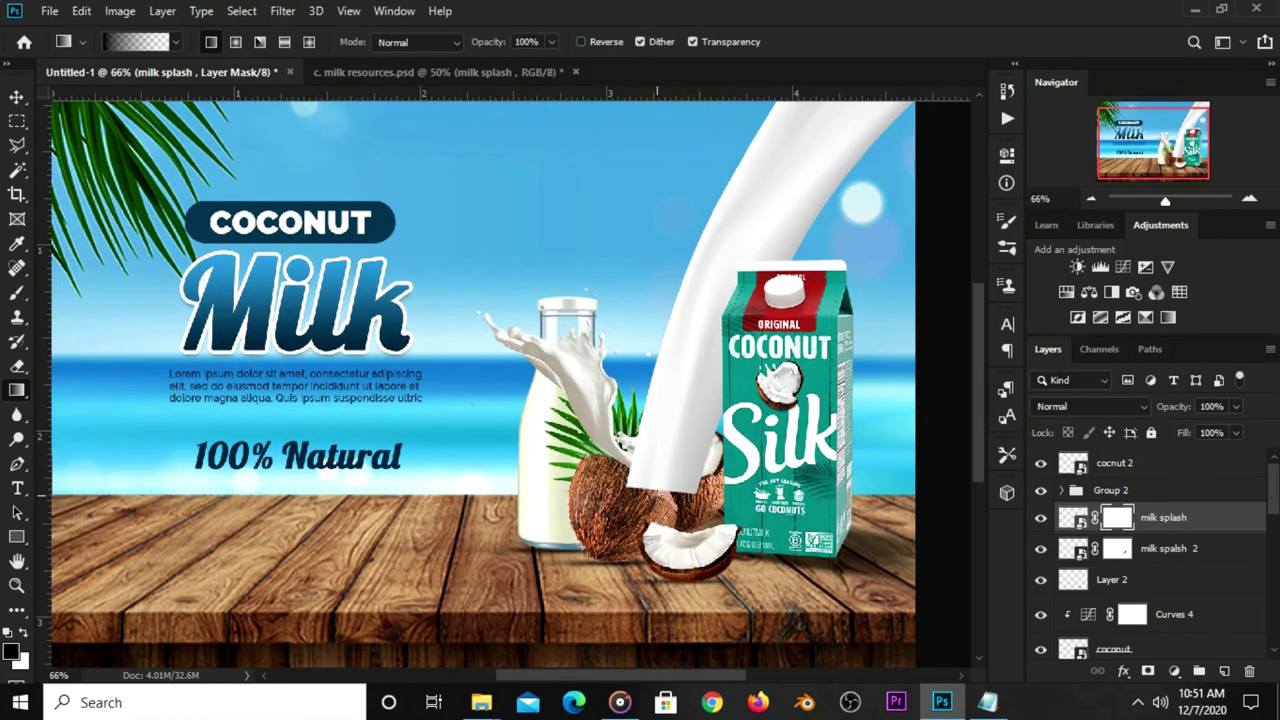
pyautogui.moveTo(655, 502); pyautogui.dragTo(655, 494)
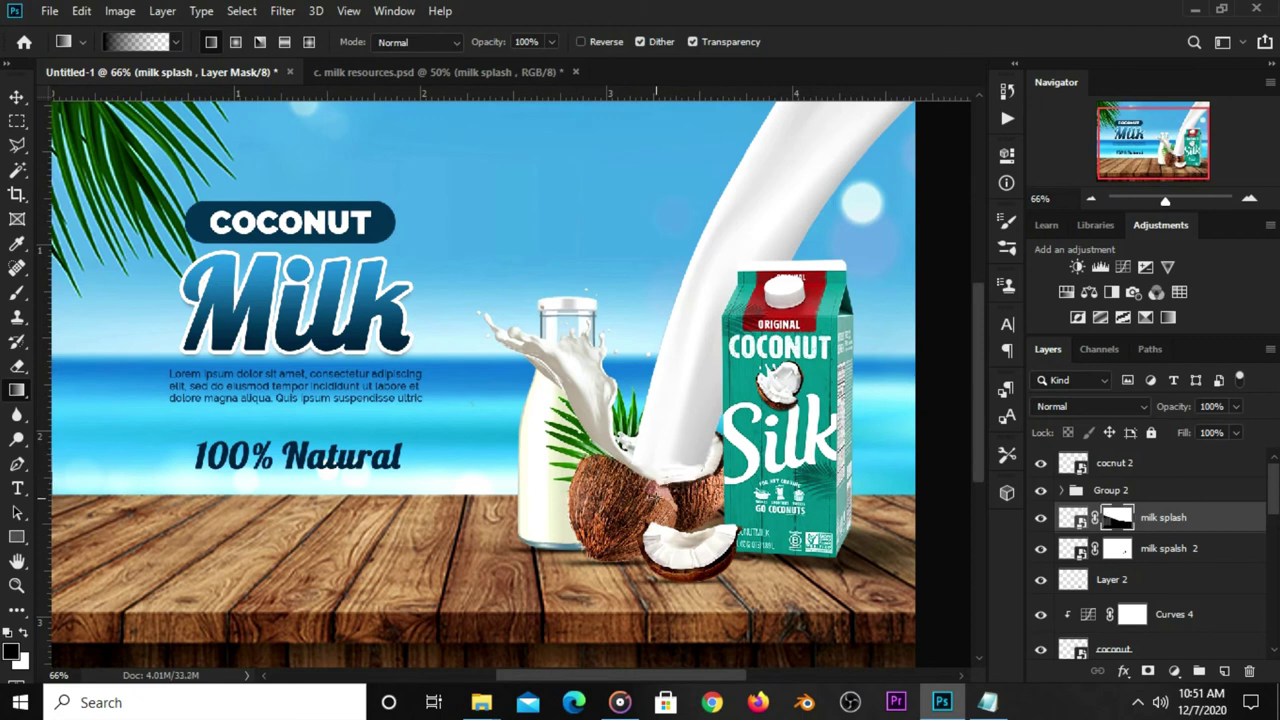
# Fit the whole composite in view and deselect the milk splash 2 layer
pyautogui.click(16, 97)
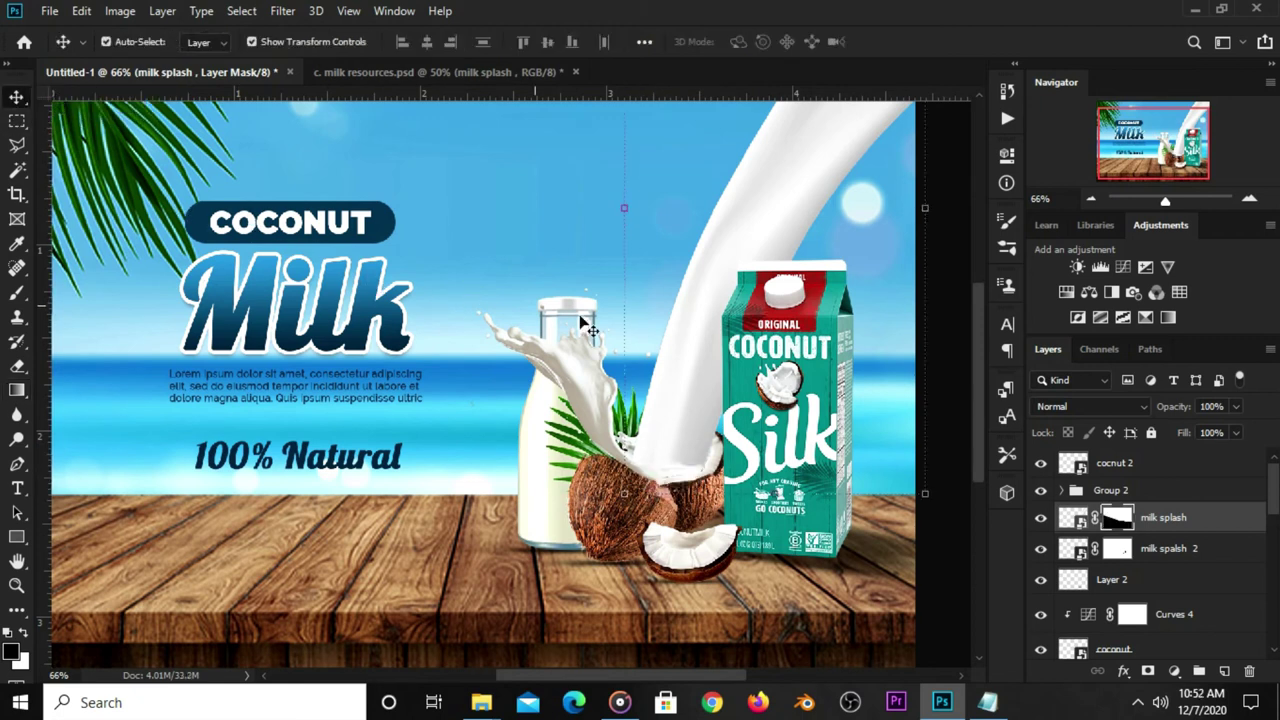
pyautogui.click(597, 410)
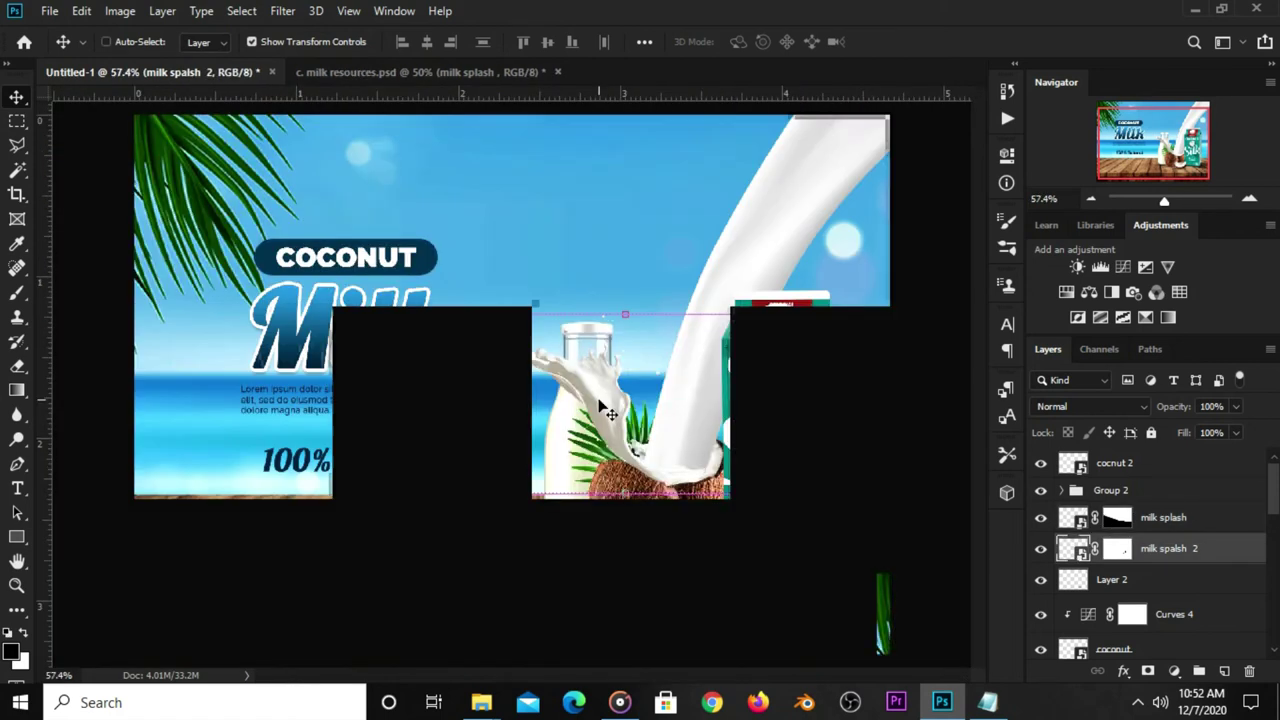
pyautogui.hotkey('ctrl', '-')
pyautogui.click(882, 391)
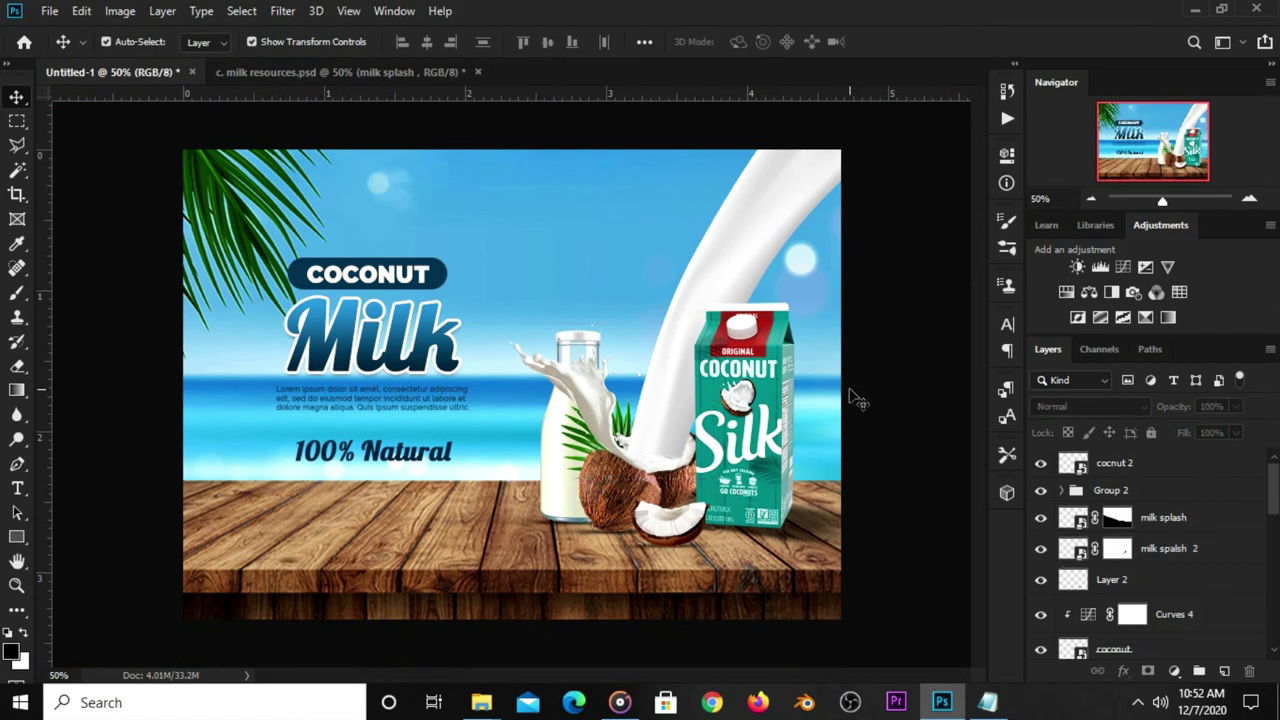
pyautogui.scroll(1, 857, 399)
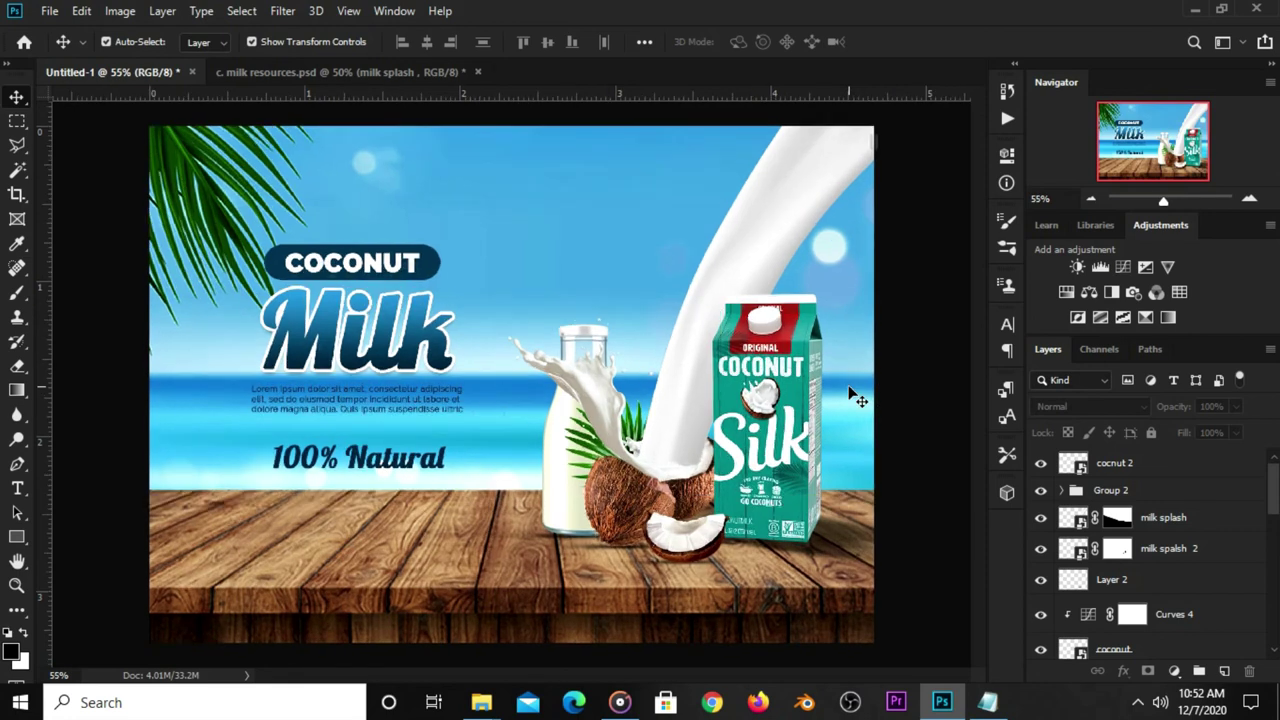
pyautogui.scroll(-1, 857, 399)
pyautogui.scroll(1, 851, 394)
pyautogui.scroll(-1, 851, 394)
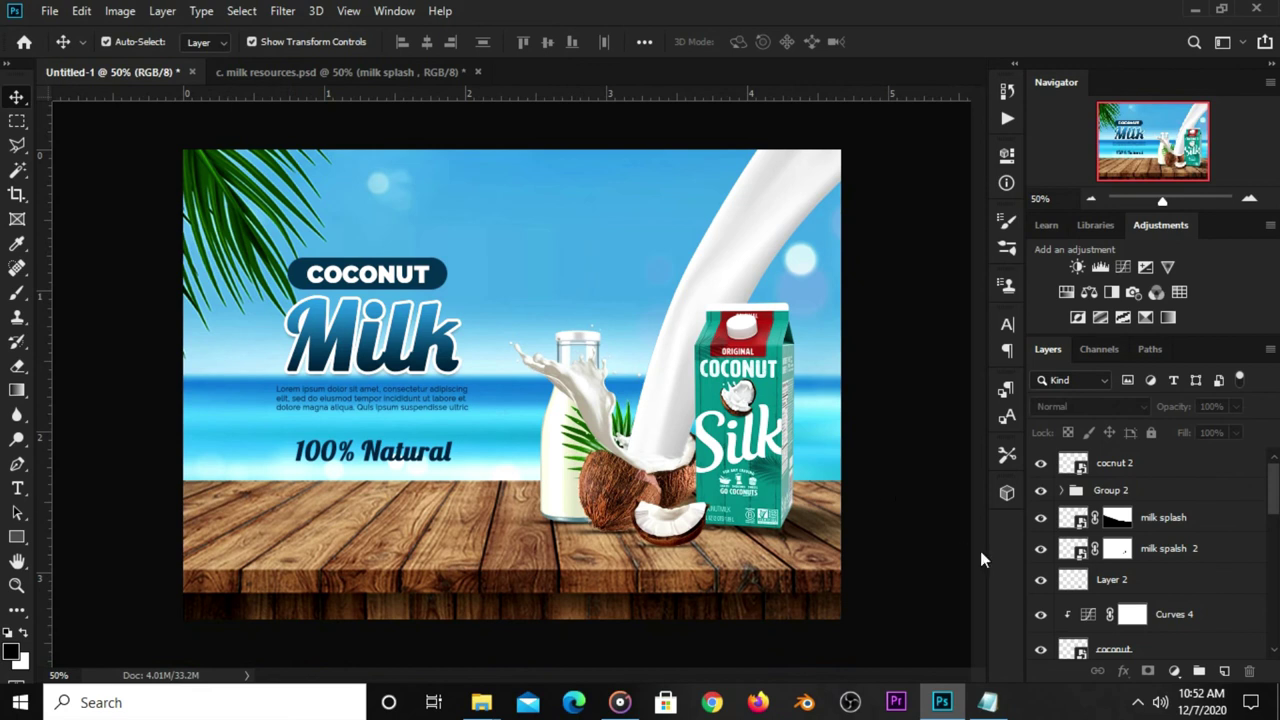
# Add an Exposure adjustment layer with Gamma Correction 0.76
pyautogui.click(1174, 671)
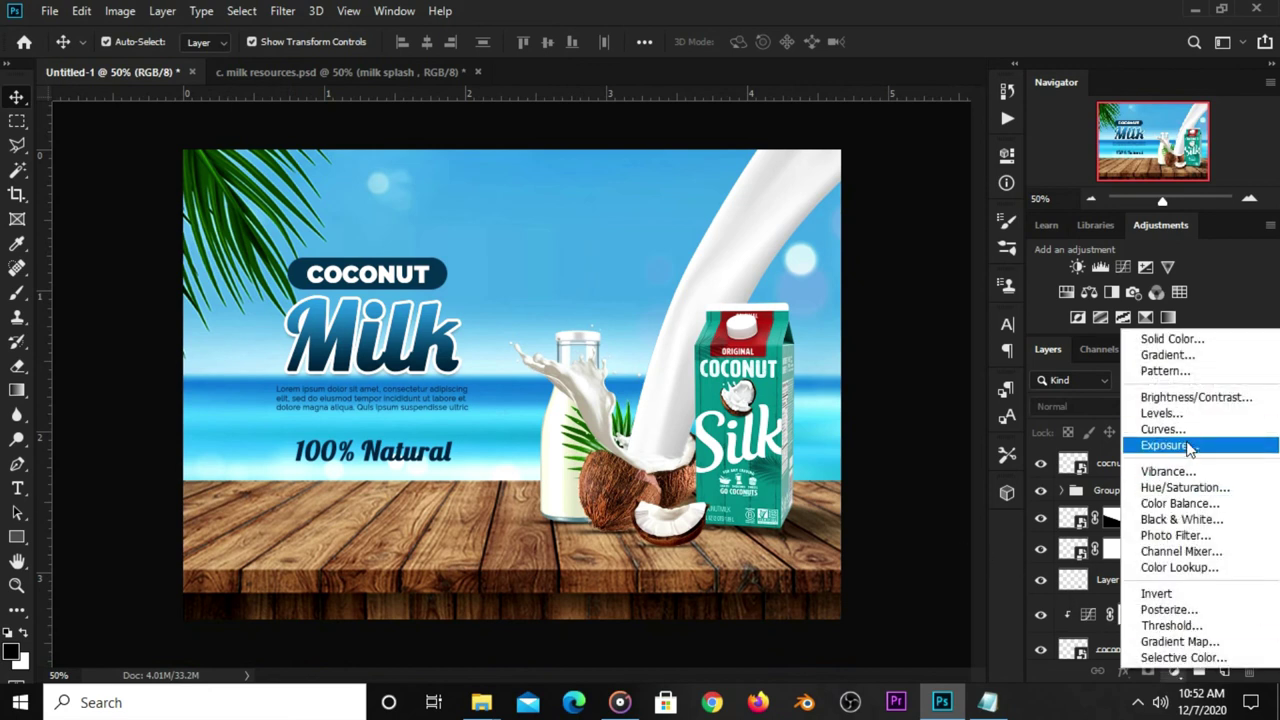
pyautogui.click(1189, 447)
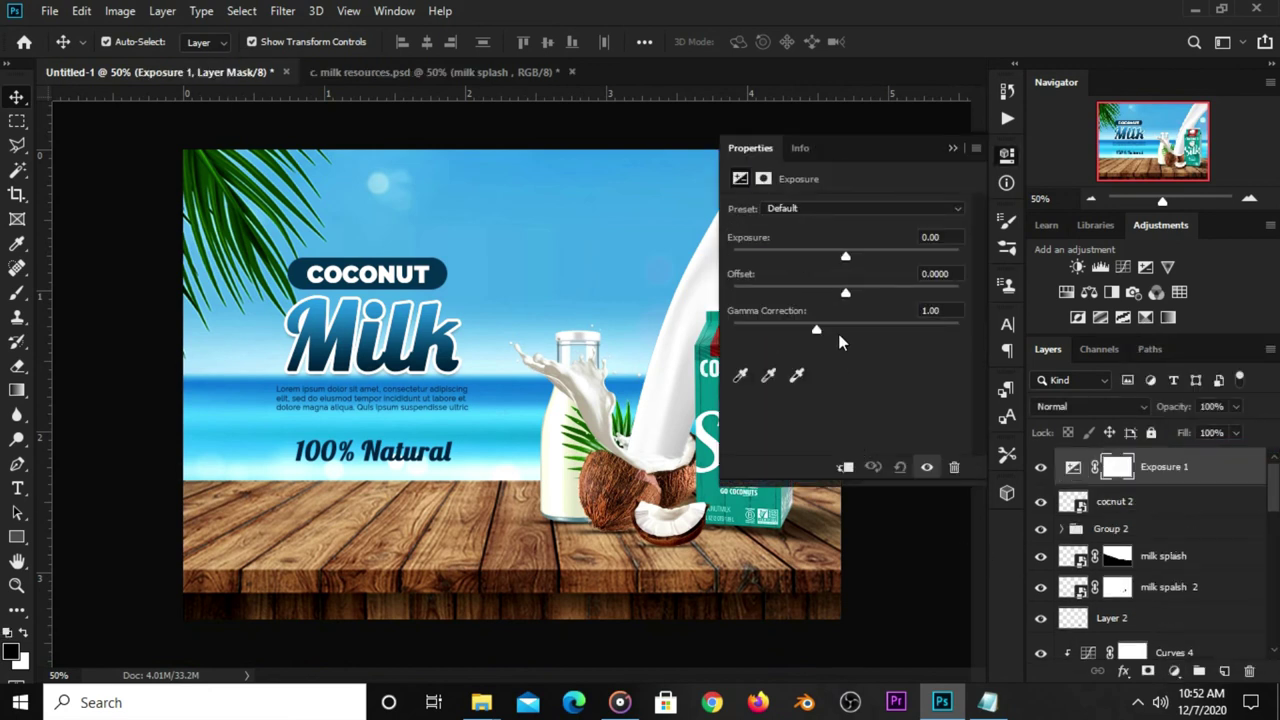
pyautogui.moveTo(817, 330); pyautogui.dragTo(837, 325)
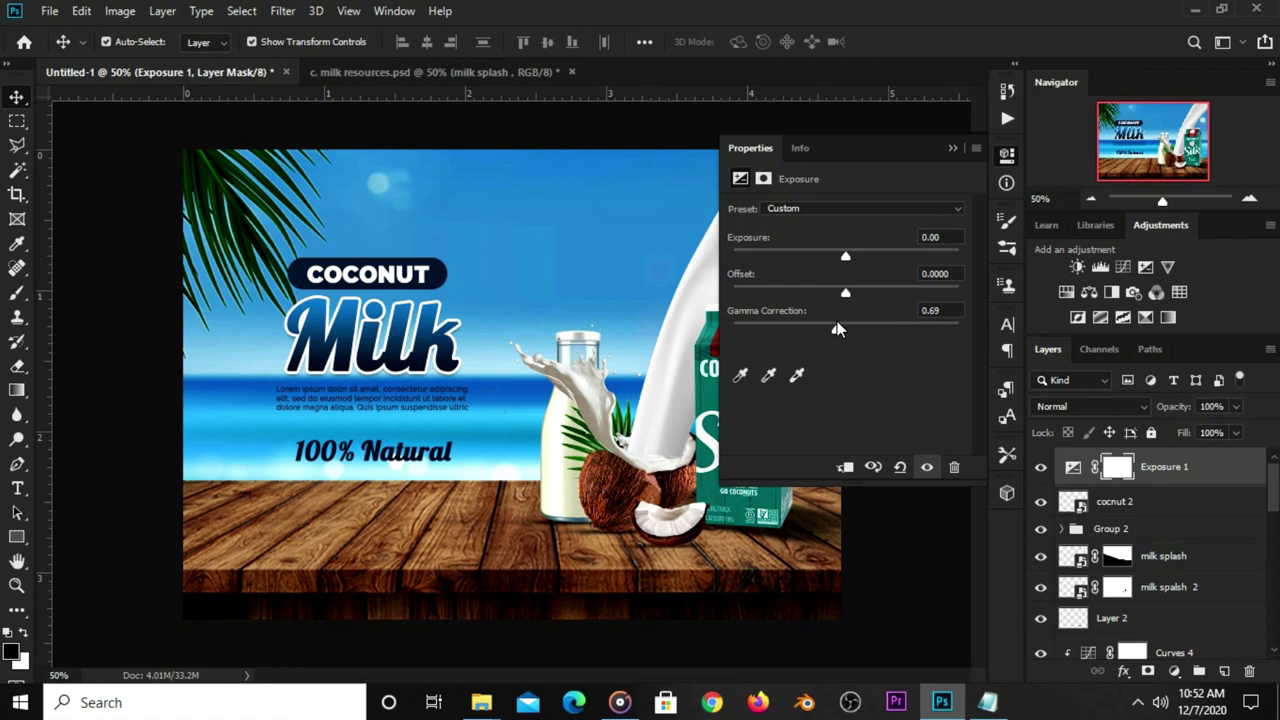
pyautogui.moveTo(837, 325); pyautogui.dragTo(832, 325)
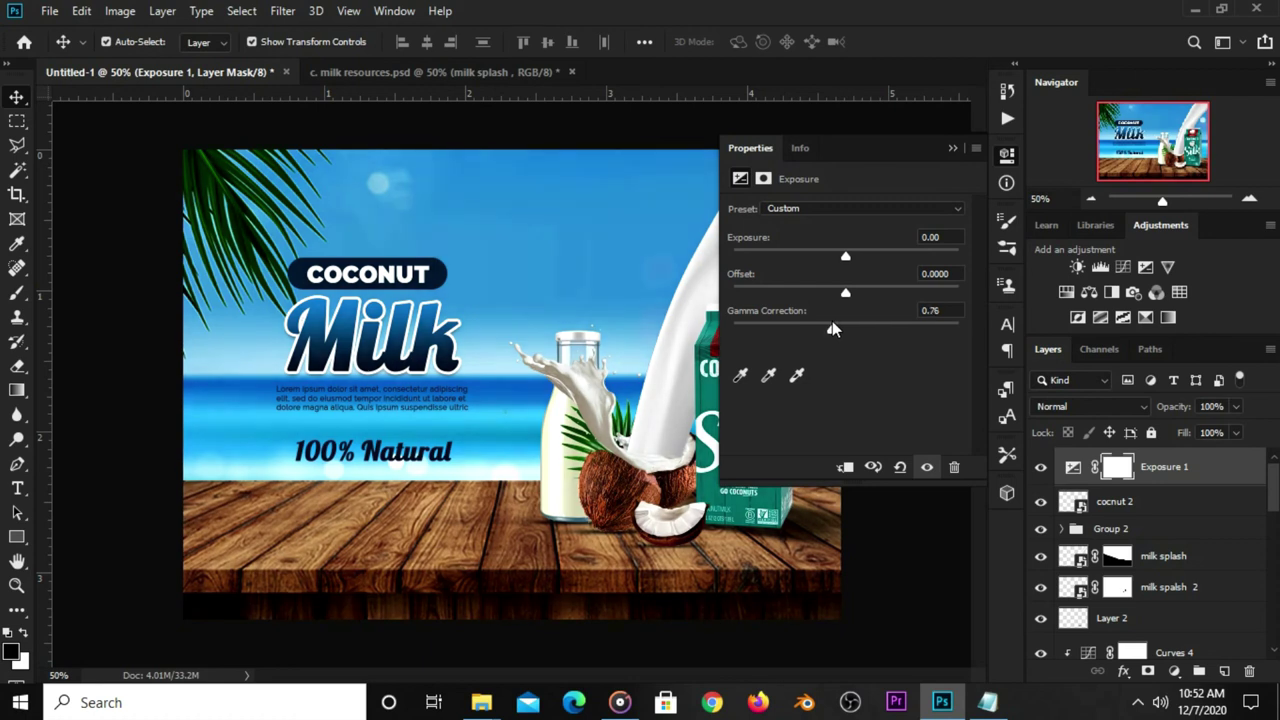
pyautogui.click(943, 310)
pyautogui.click(974, 137)
# Lower Exposure 1 opacity to about 74% and compare before and after
pyautogui.click(1237, 407)
pyautogui.moveTo(1237, 424); pyautogui.dragTo(1219, 429)
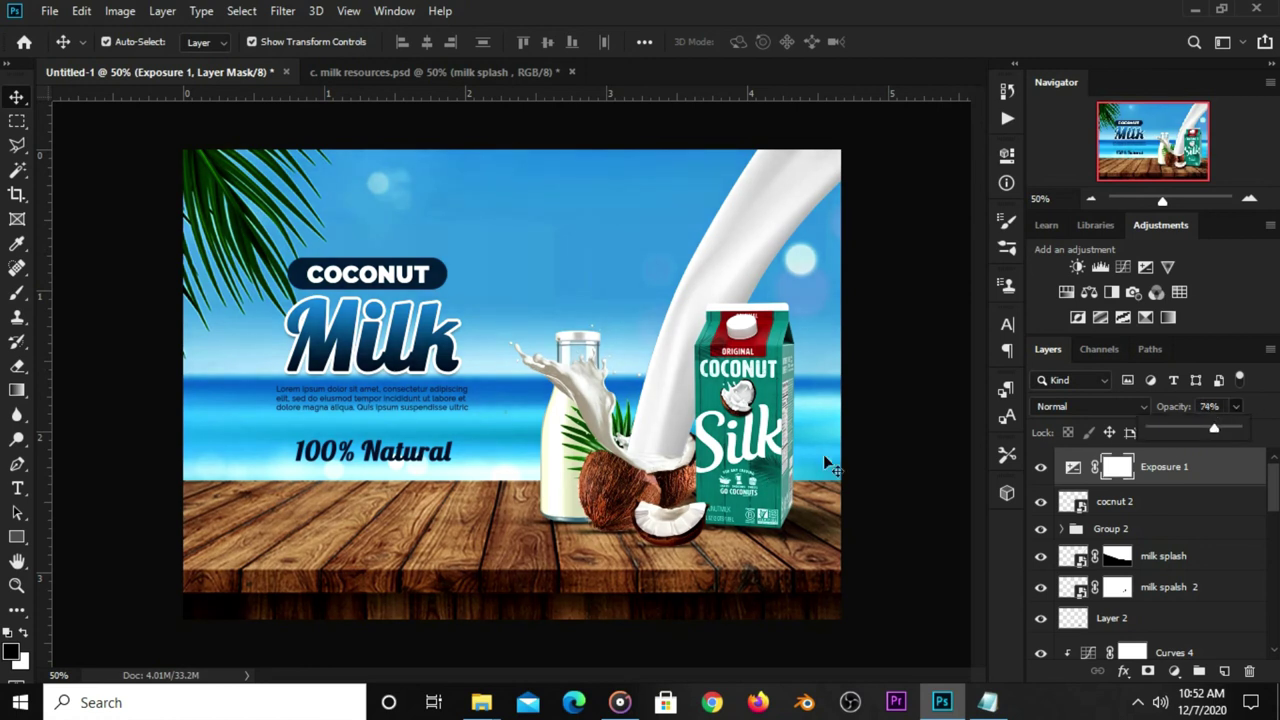
pyautogui.click(926, 486)
pyautogui.click(1040, 467)
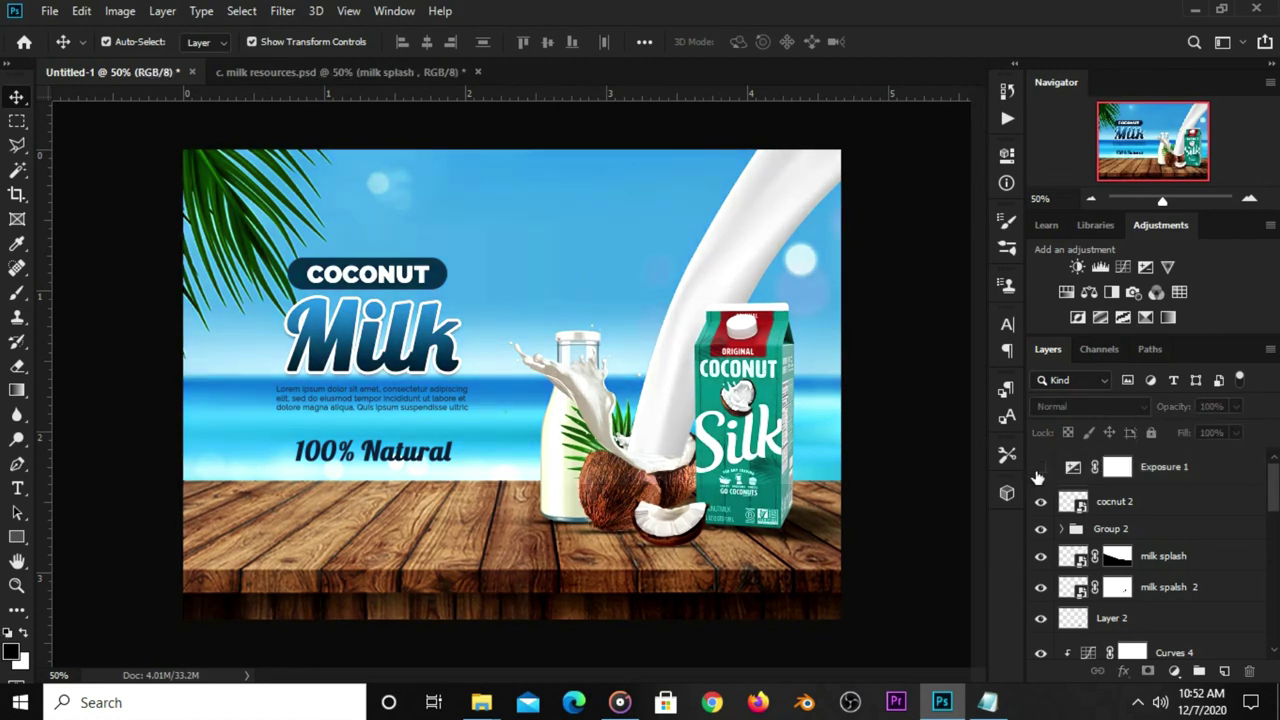
pyautogui.click(1039, 468)
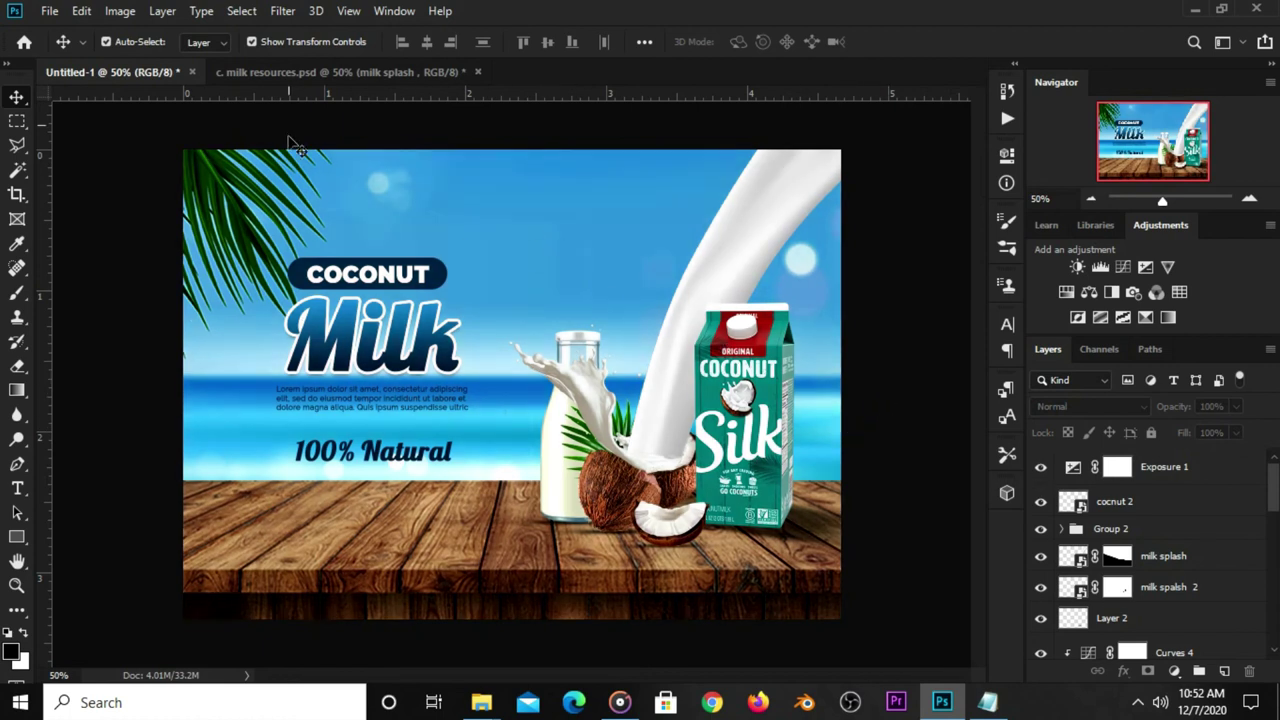
pyautogui.click(318, 73)
# Bring the light-flare layer into Untitled-1, just above the beach photo
pyautogui.click(550, 352)
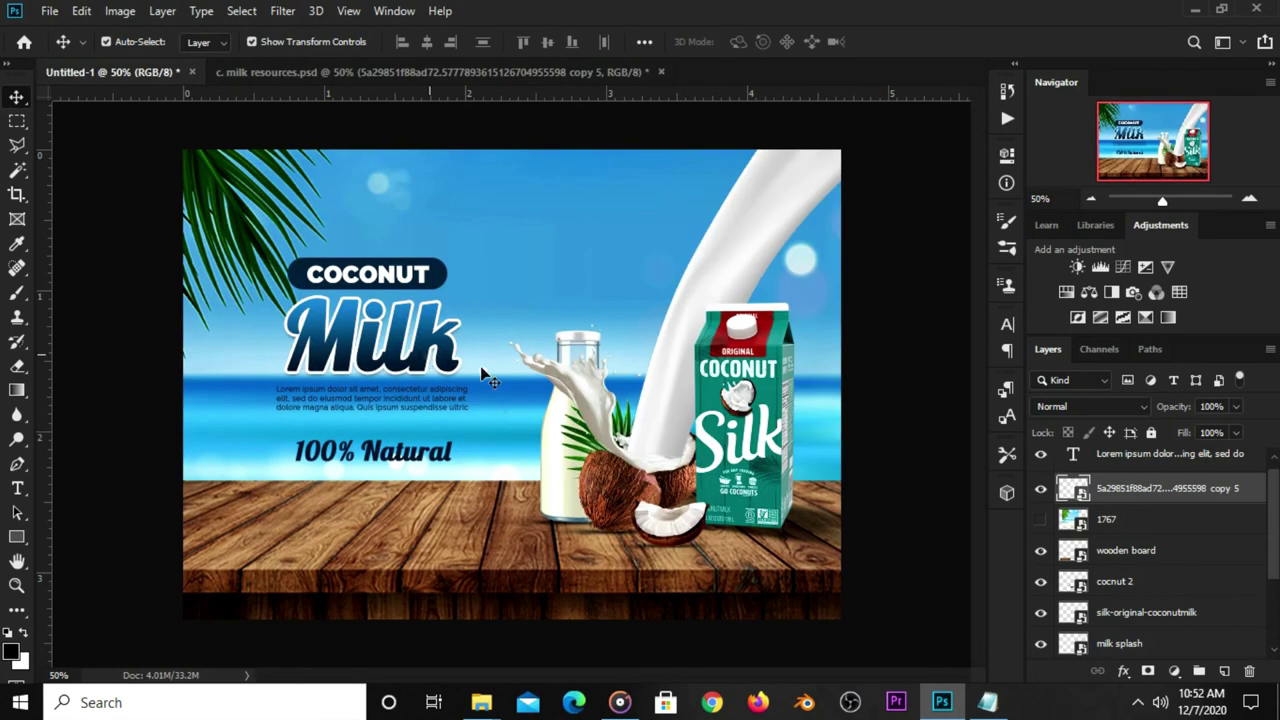
pyautogui.moveTo(186, 72); pyautogui.dragTo(505, 378)
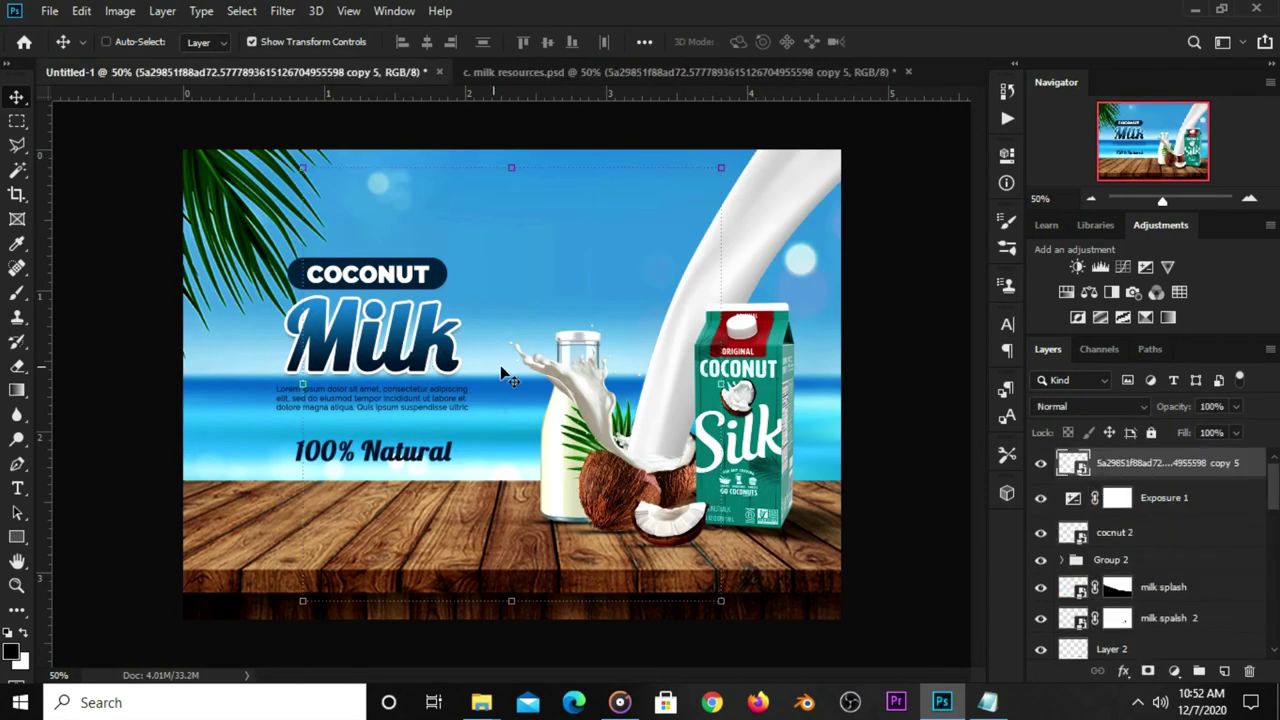
pyautogui.moveTo(1197, 483)
pyautogui.mouseDown()
pyautogui.moveTo(1190, 693)
pyautogui.moveTo(1171, 607)
pyautogui.mouseUp()
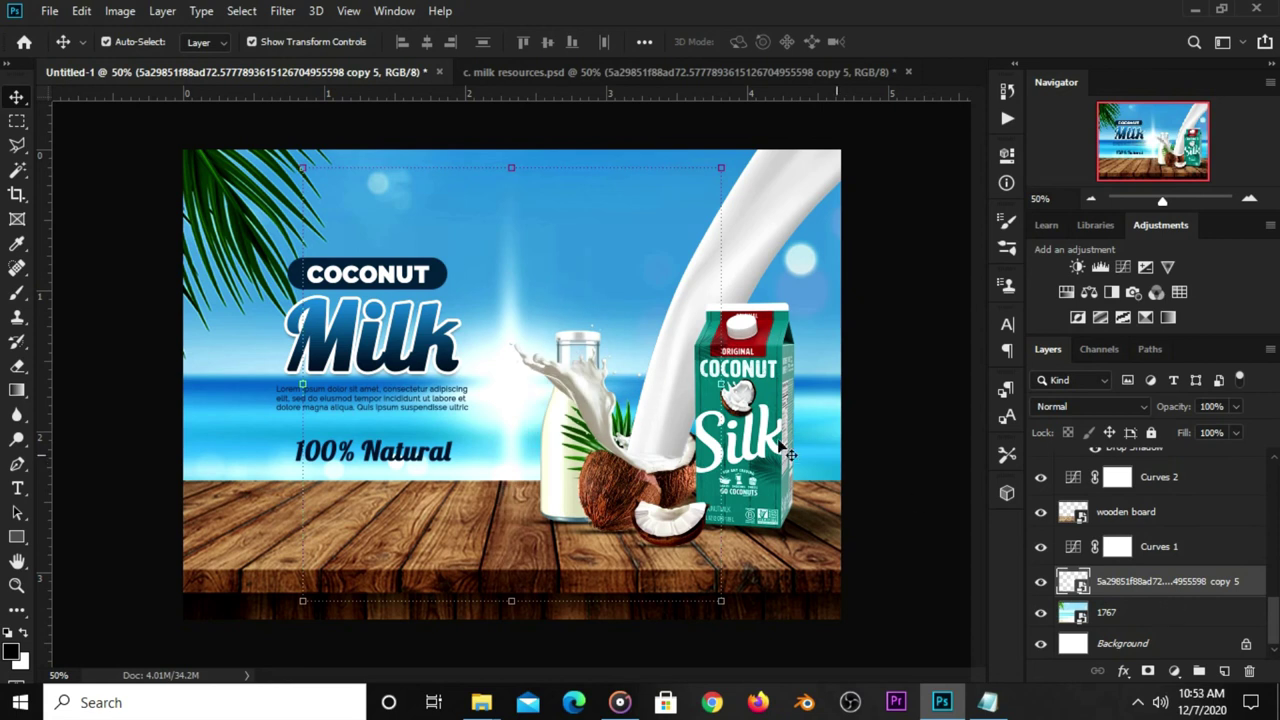
# Shift the light flare right on the canvas and blend it with Soft Light
pyautogui.click(558, 166)
pyautogui.moveTo(471, 371)
pyautogui.mouseDown()
pyautogui.moveTo(617, 366)
pyautogui.moveTo(595, 372)
pyautogui.mouseUp()
pyautogui.click(712, 43)
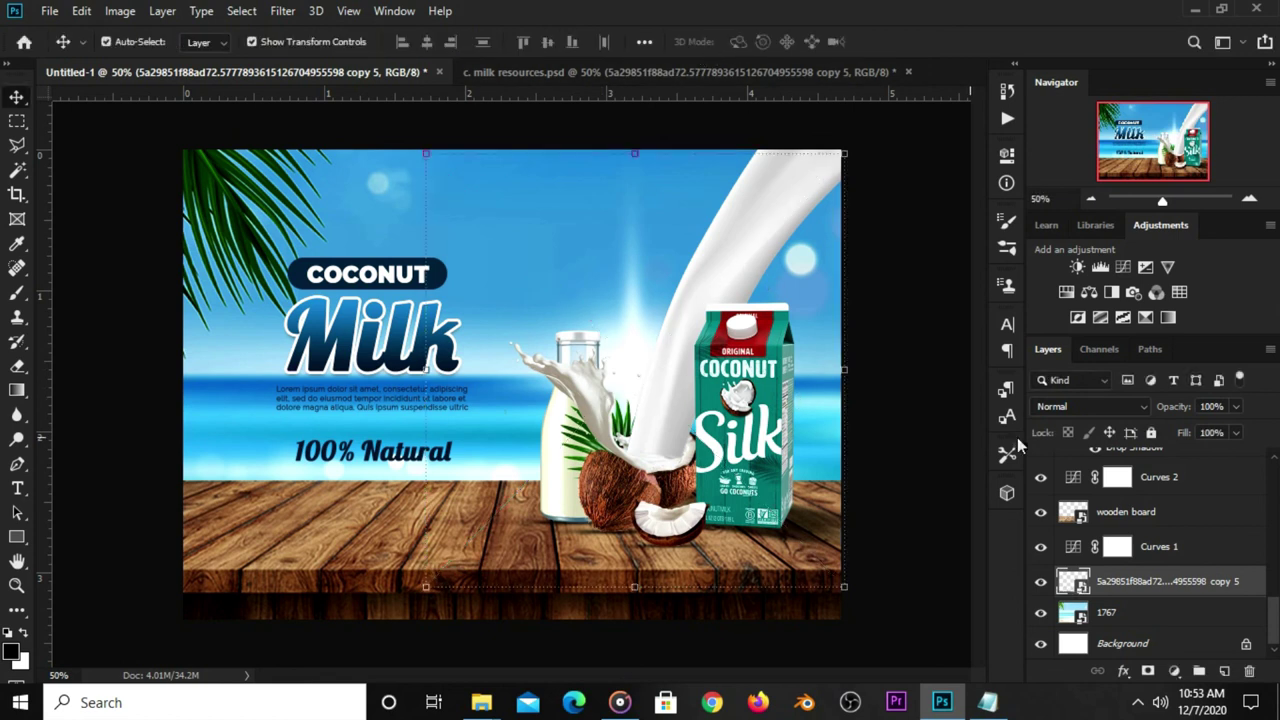
pyautogui.click(1112, 406)
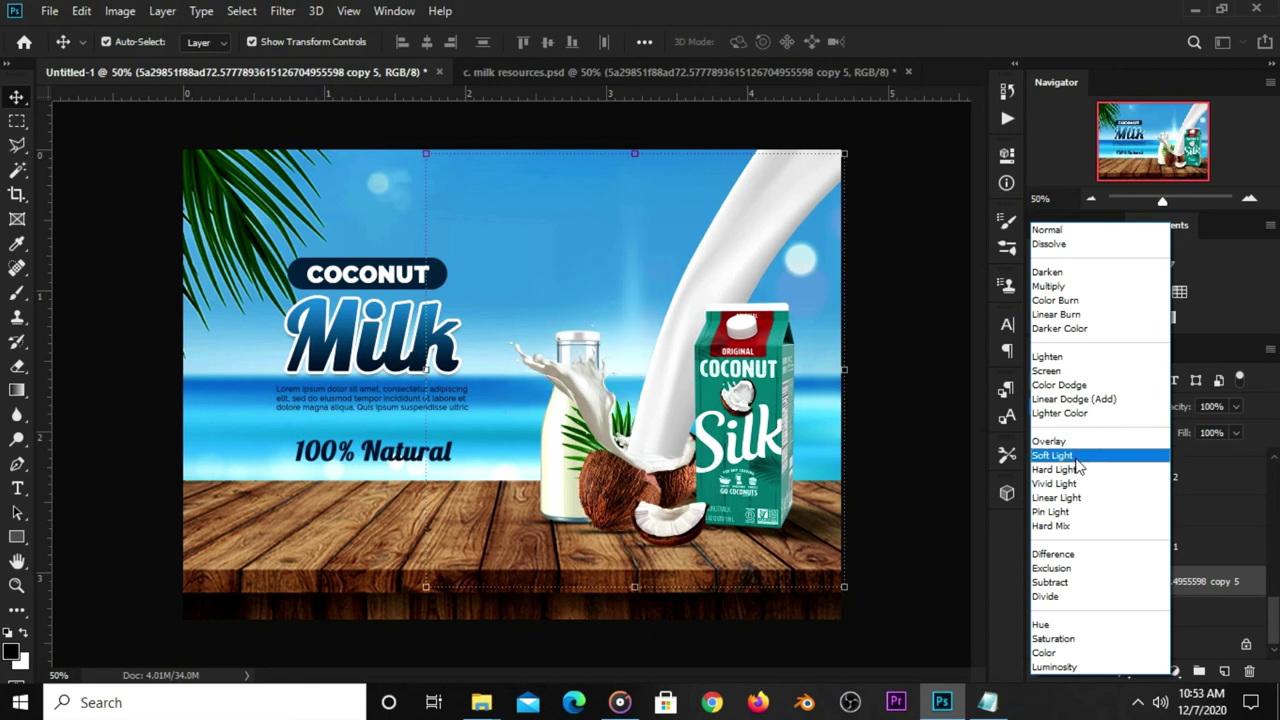
pyautogui.click(1078, 458)
# Duplicate the flare and rotate copy 6 to about -25°
pyautogui.click(1041, 582)
pyautogui.click(1041, 583)
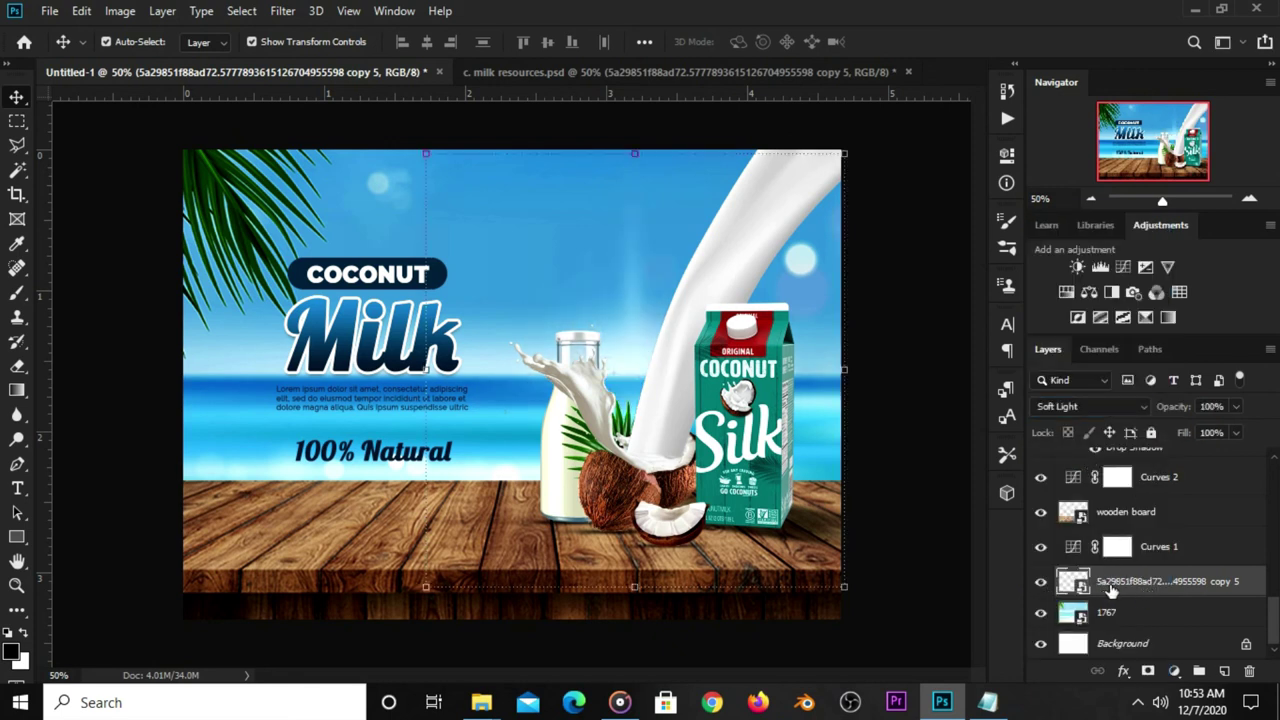
pyautogui.hotkey('ctrl', 'j')
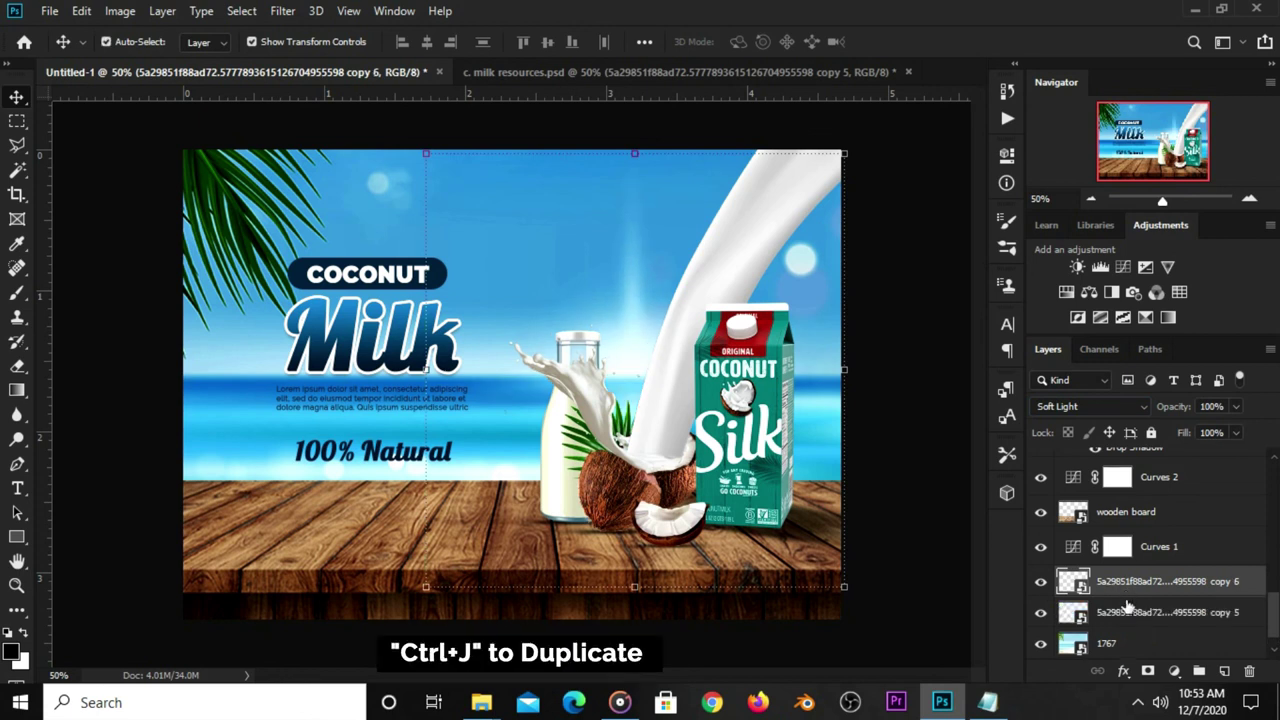
pyautogui.click(587, 143)
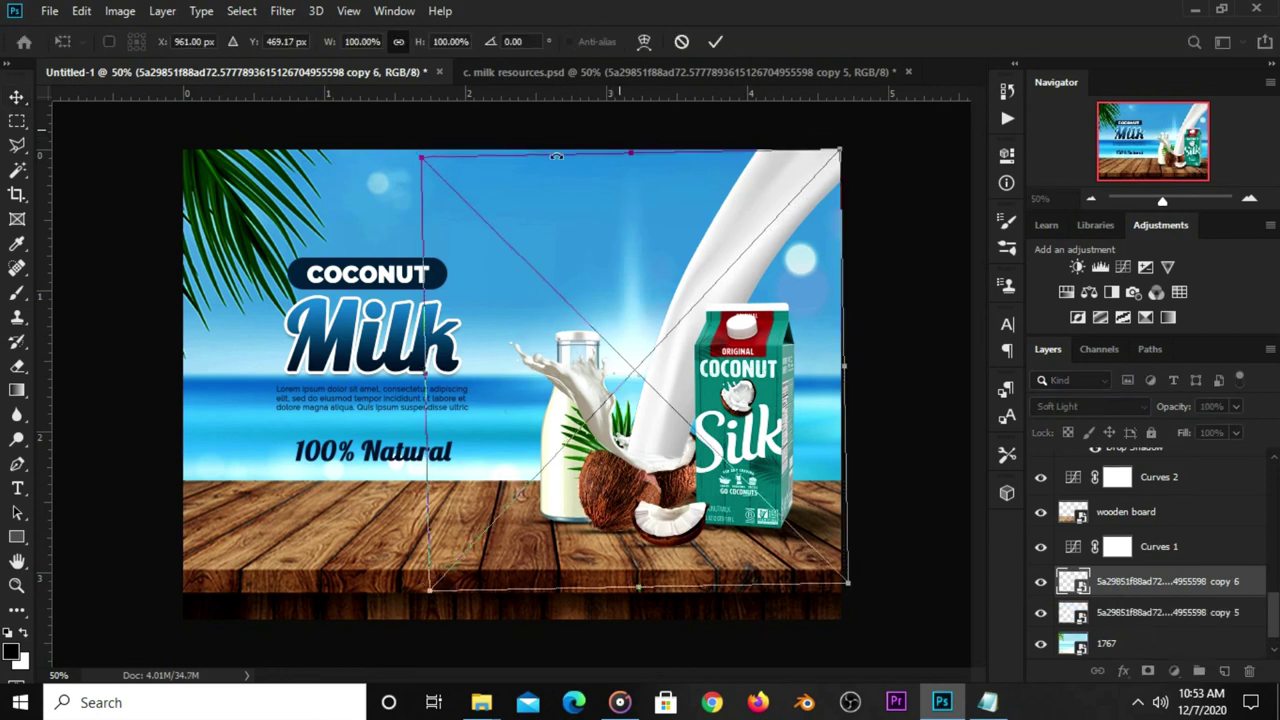
pyautogui.moveTo(614, 134); pyautogui.dragTo(531, 181)
pyautogui.click(716, 41)
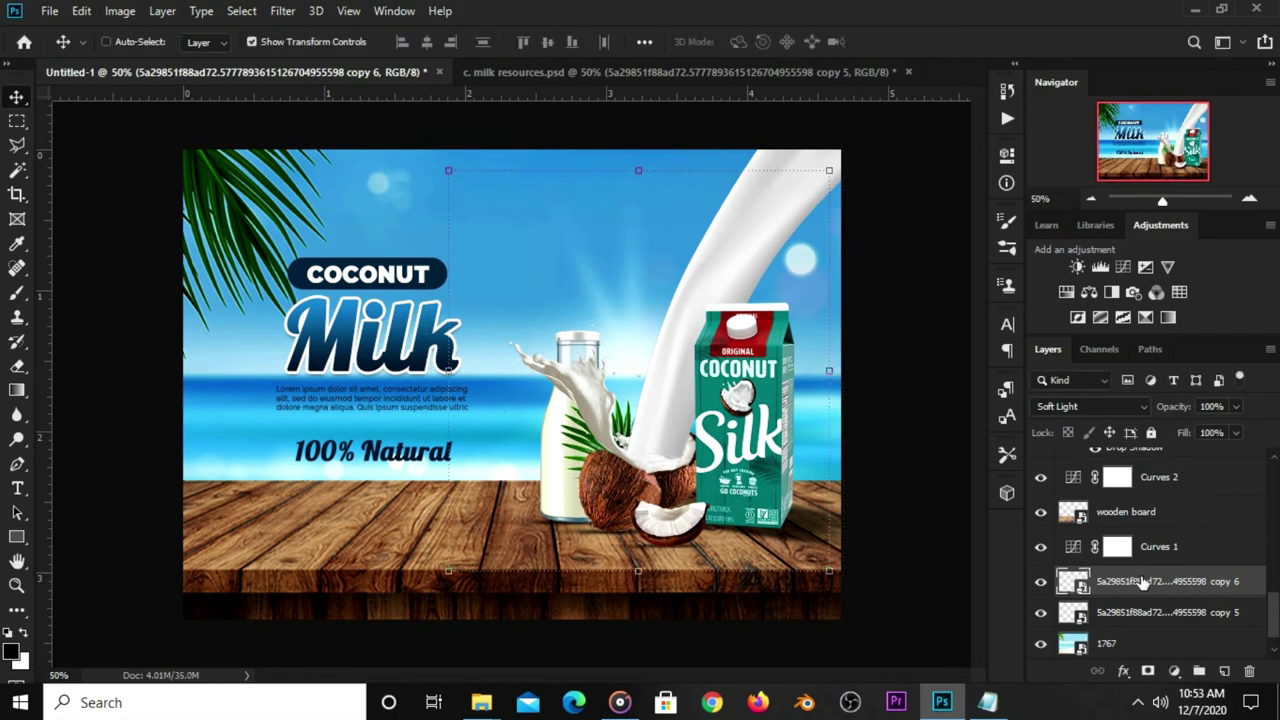
# Rotate further duplicates, copy 7 to about -53° and copy 8 beyond, then add copy 9
pyautogui.hotkey('ctrl', 'j')
pyautogui.hotkey('ctrl', 't')
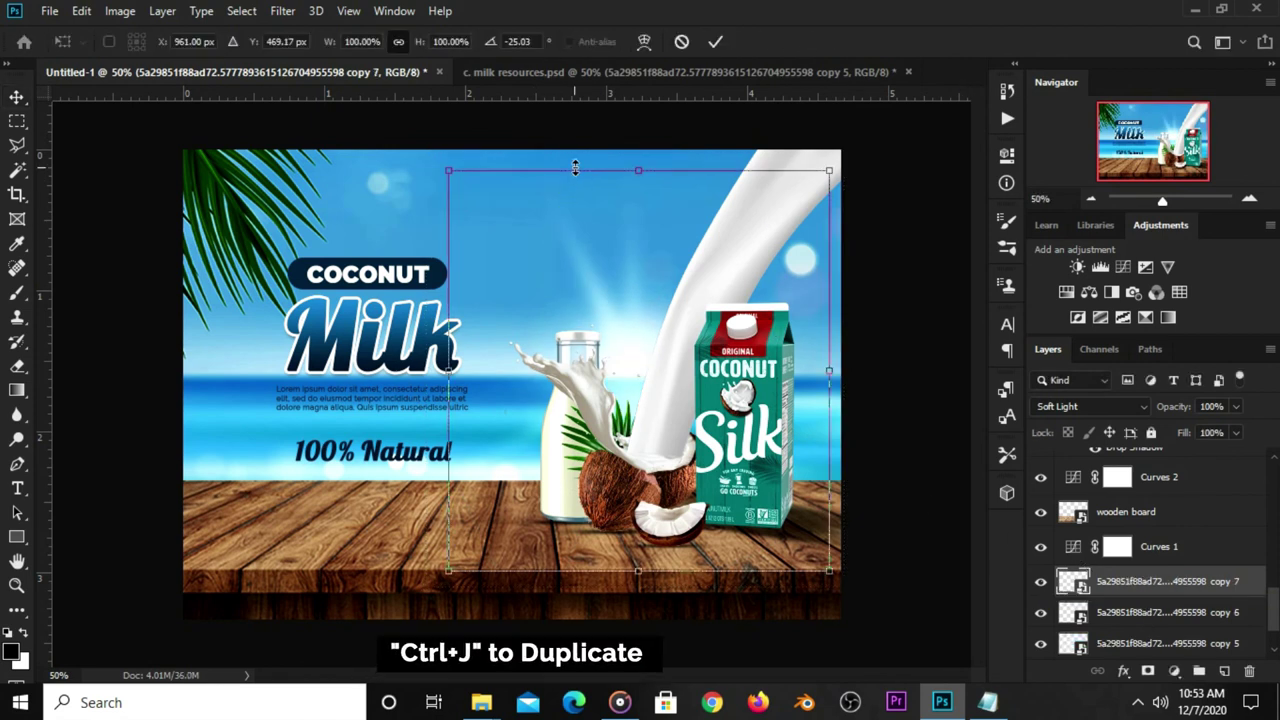
pyautogui.moveTo(575, 168); pyautogui.dragTo(488, 229)
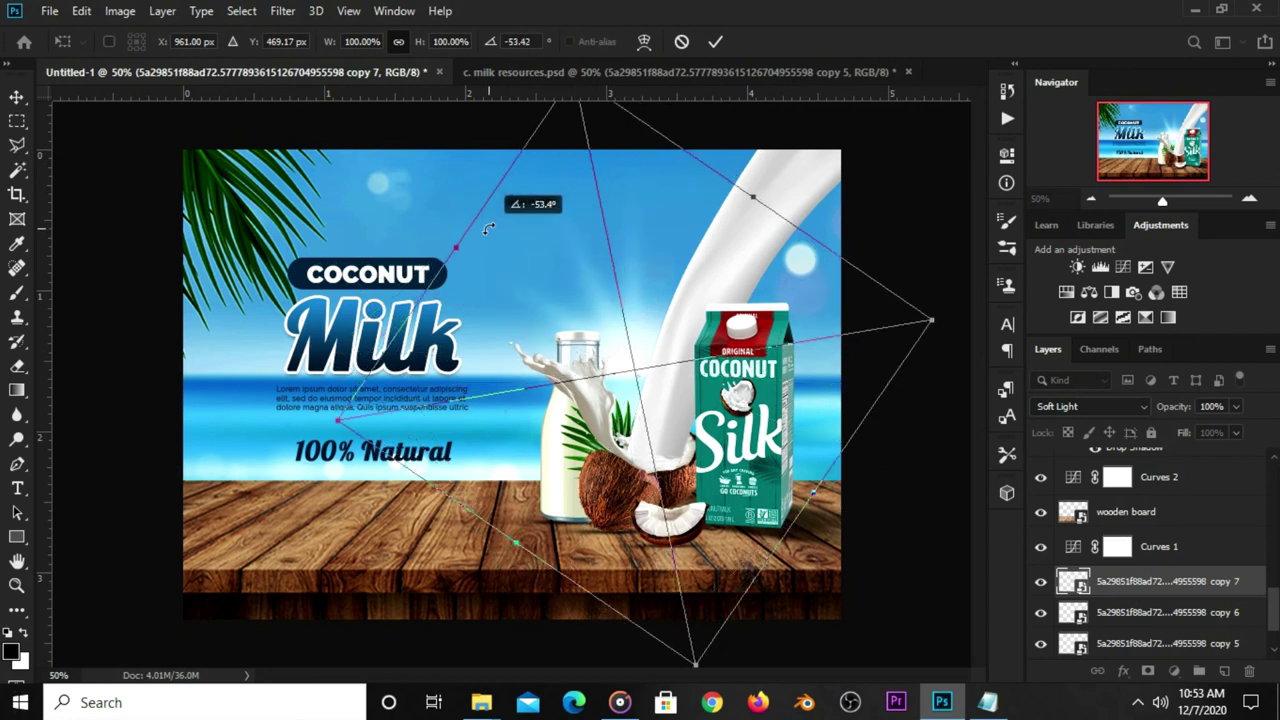
pyautogui.click(715, 41)
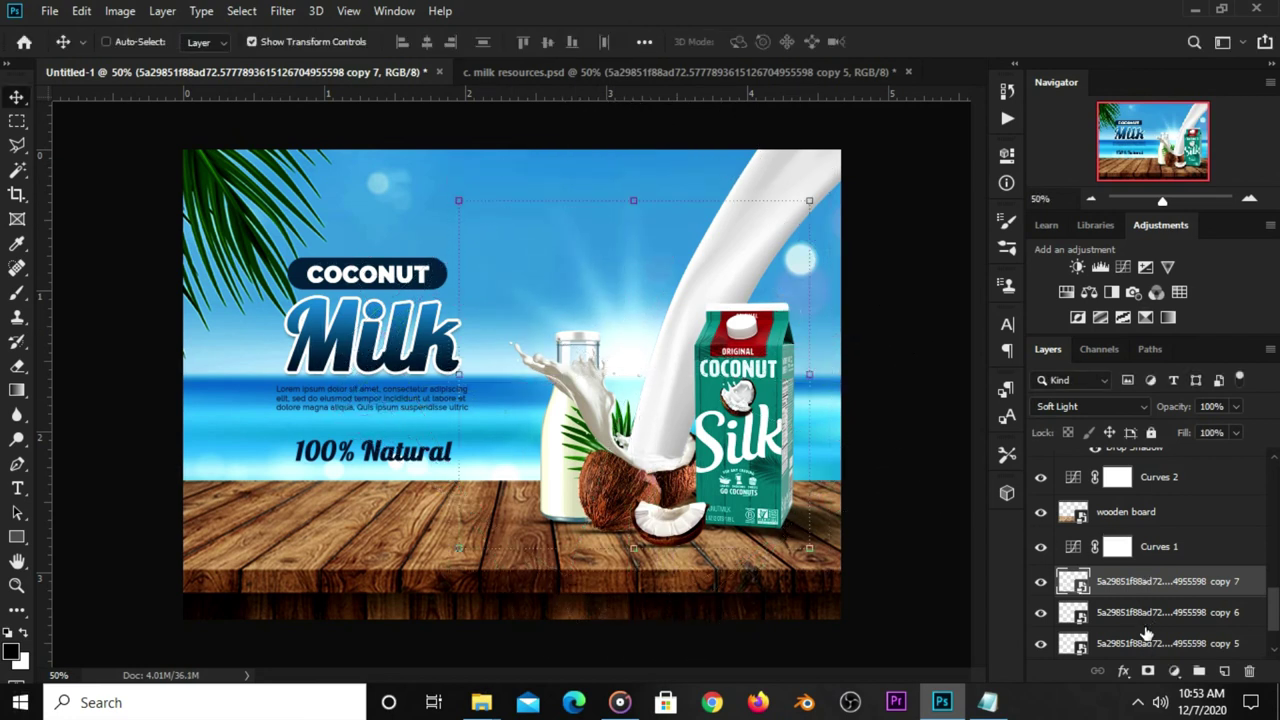
pyautogui.hotkey('ctrl', 'j')
pyautogui.hotkey('ctrl', 't')
pyautogui.moveTo(567, 198)
pyautogui.mouseDown()
pyautogui.moveTo(399, 306)
pyautogui.moveTo(468, 261)
pyautogui.moveTo(483, 276)
pyautogui.mouseUp()
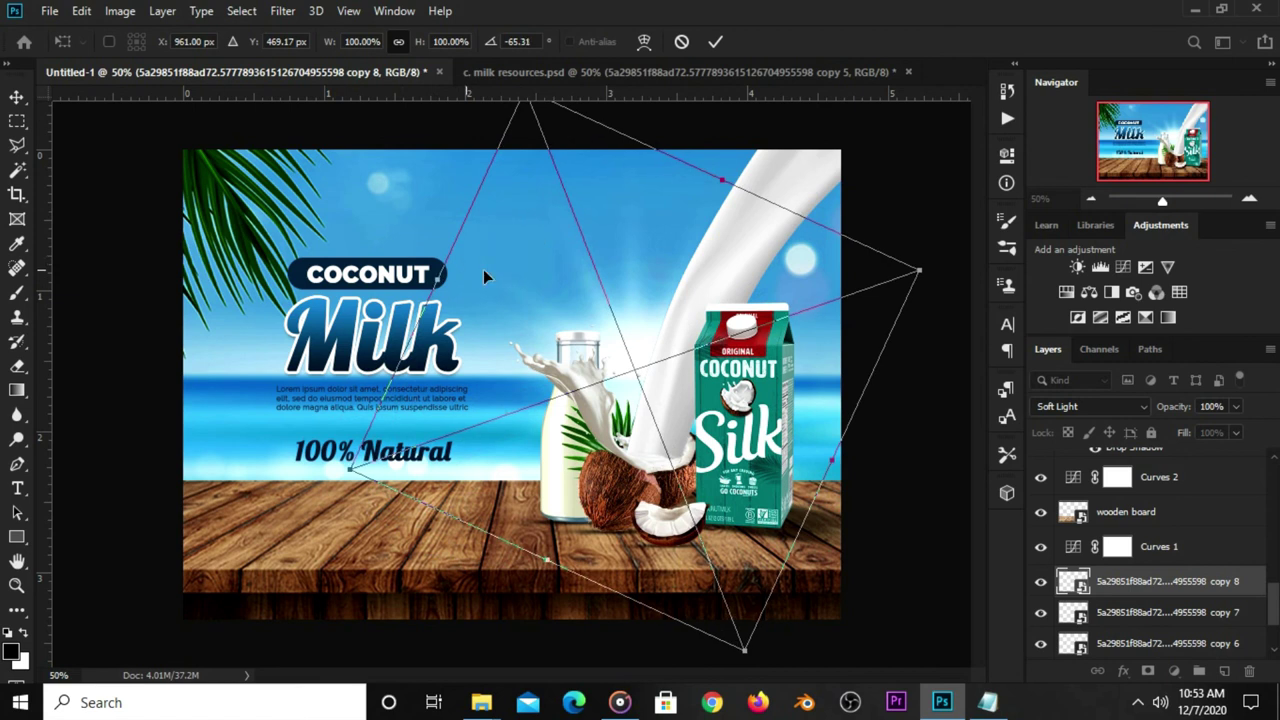
pyautogui.click(716, 42)
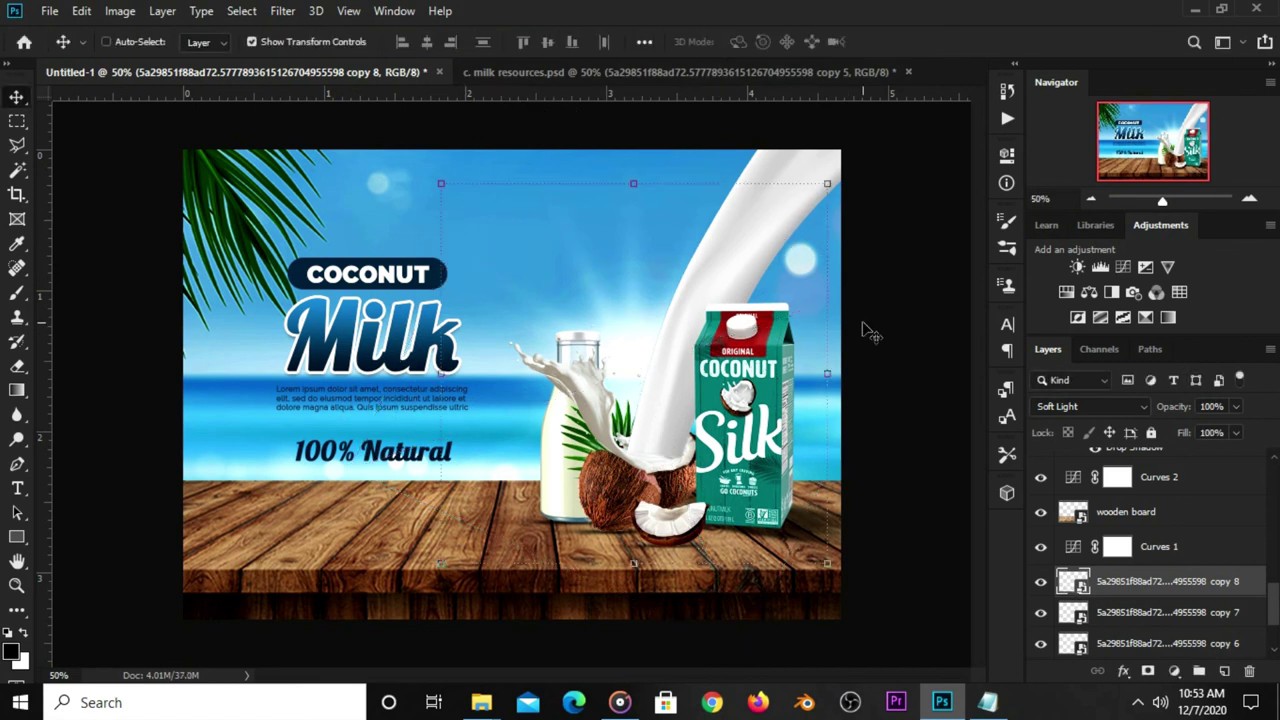
pyautogui.hotkey('ctrl', 'j')
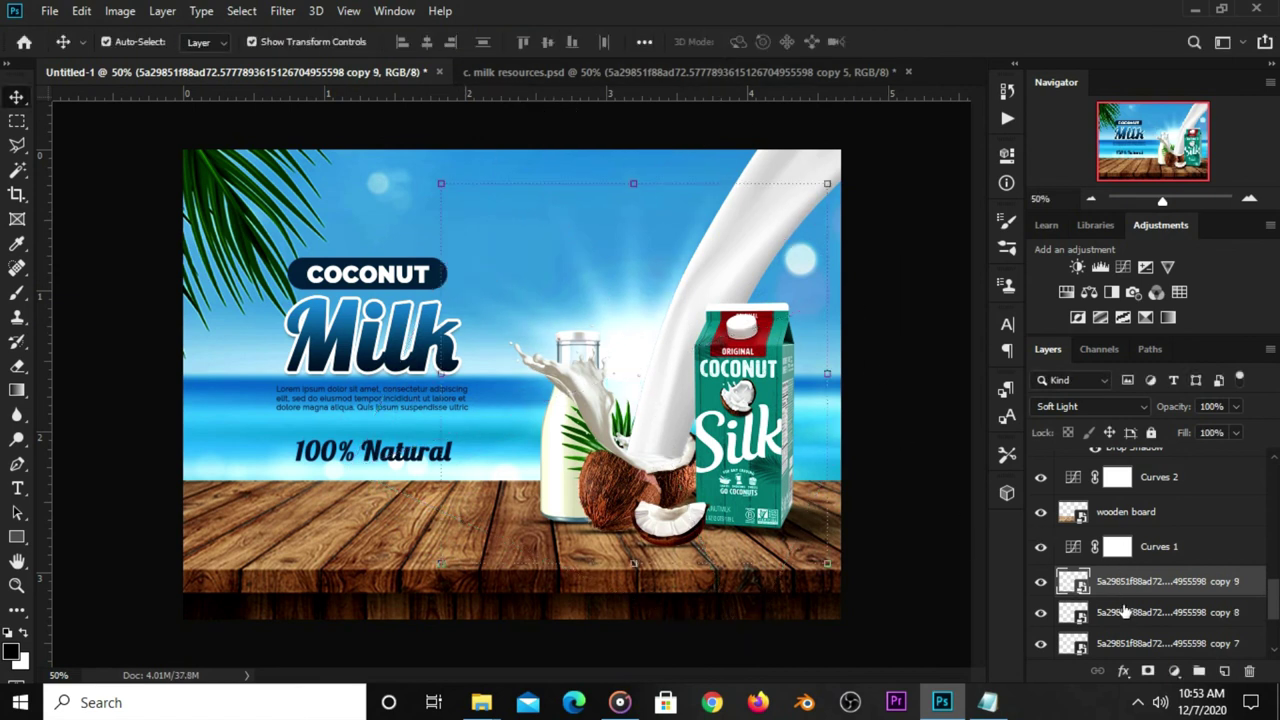
pyautogui.click(903, 339)
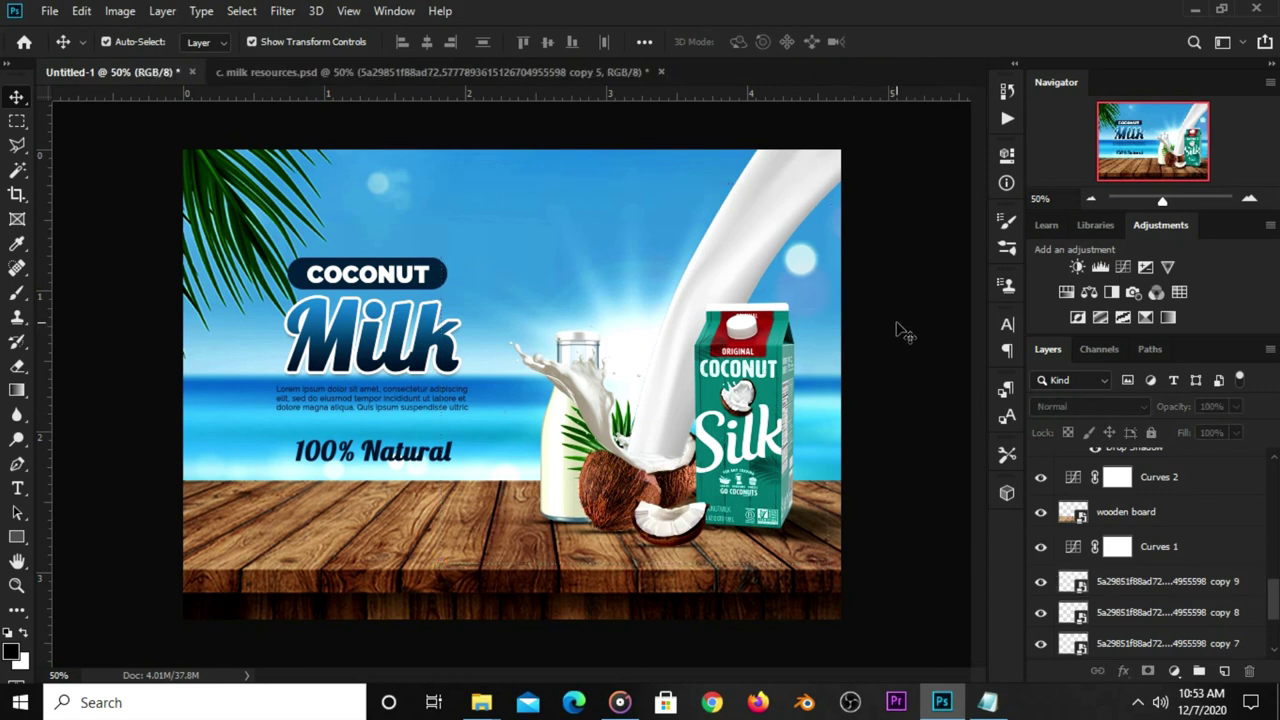
# Group flare layers copy 5 through copy 9 into Group 3 and check its visibility
pyautogui.scroll(5, 1200, 518)
pyautogui.scroll(-2, 1200, 518)
pyautogui.scroll(-2, 1200, 516)
pyautogui.scroll(-3, 1200, 516)
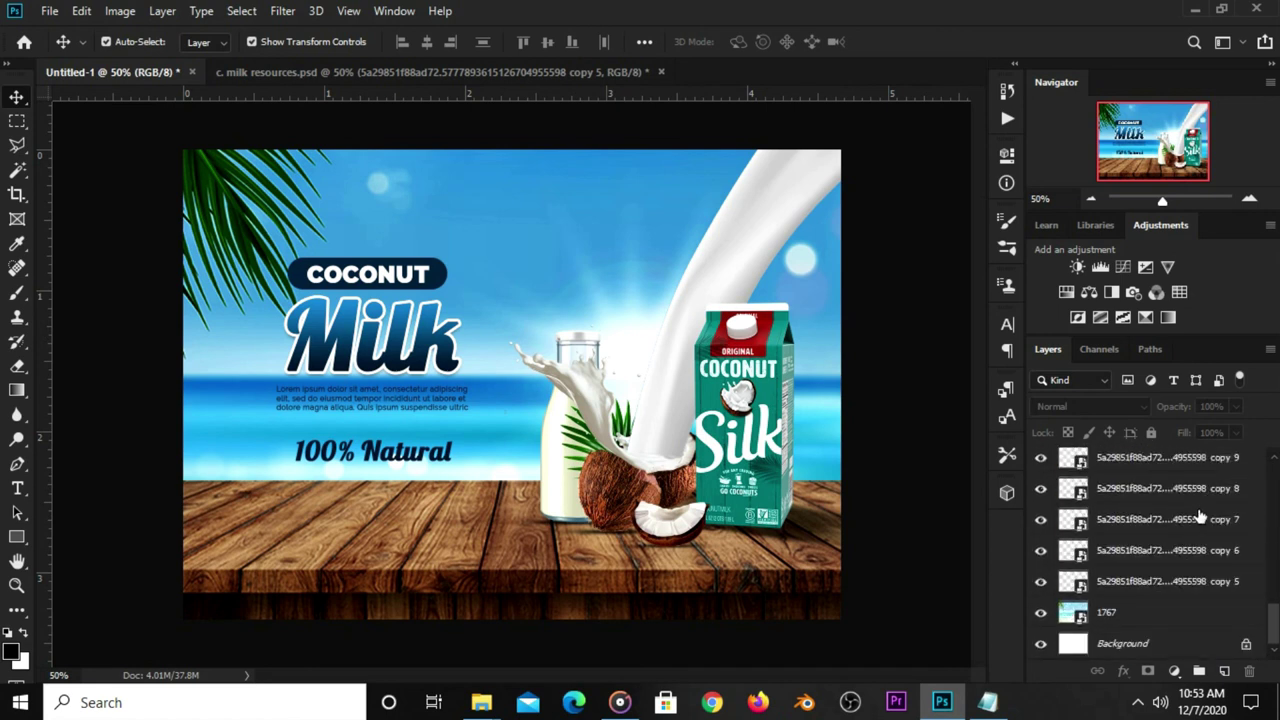
pyautogui.click(1136, 594)
pyautogui.scroll(1, 1136, 594)
pyautogui.keyDown('shift'); pyautogui.click(1145, 515); pyautogui.keyUp('shift')
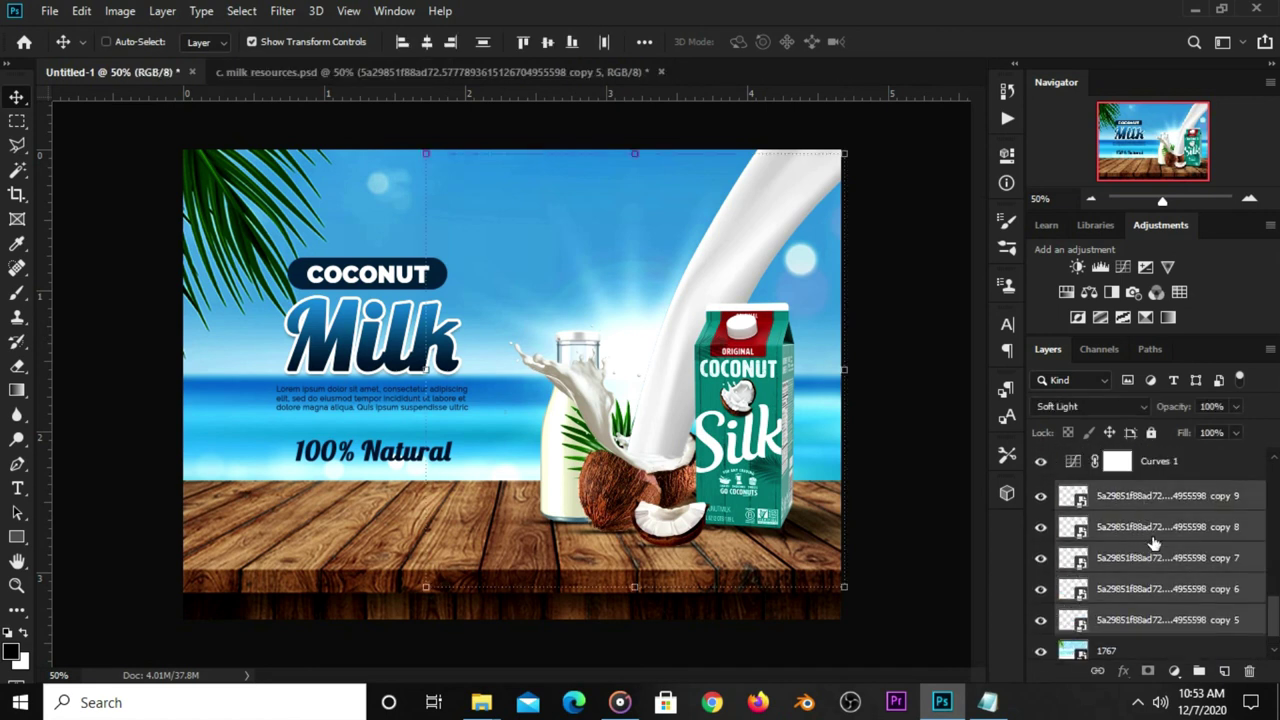
pyautogui.hotkey('ctrl', 'g')
pyautogui.click(1040, 585)
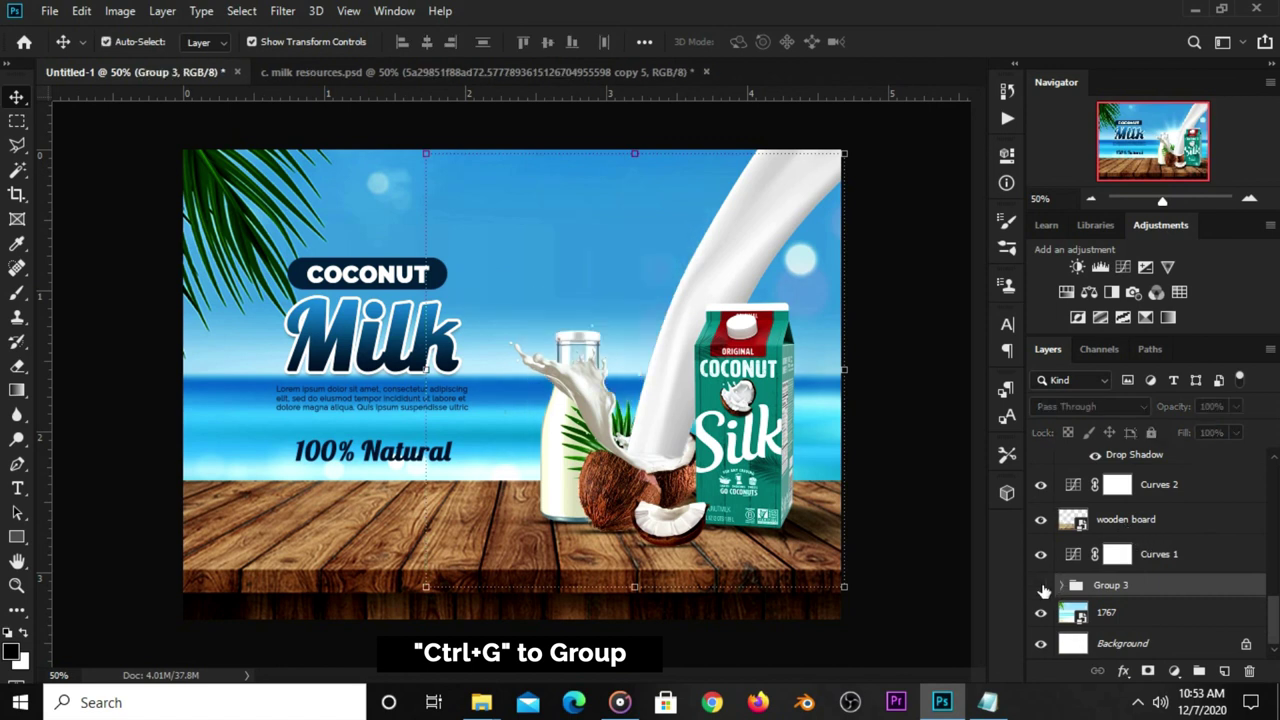
pyautogui.click(934, 458)
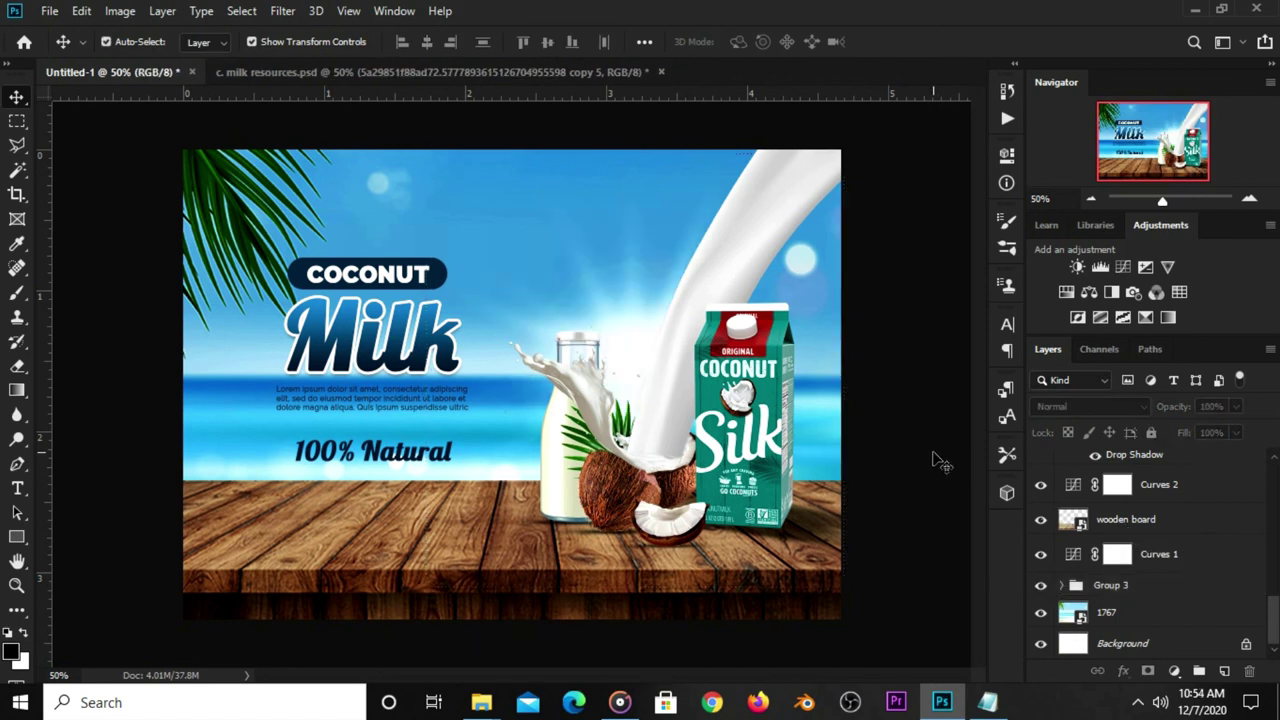
pyautogui.scroll(5, 1166, 520)
pyautogui.scroll(-3, 1166, 535)
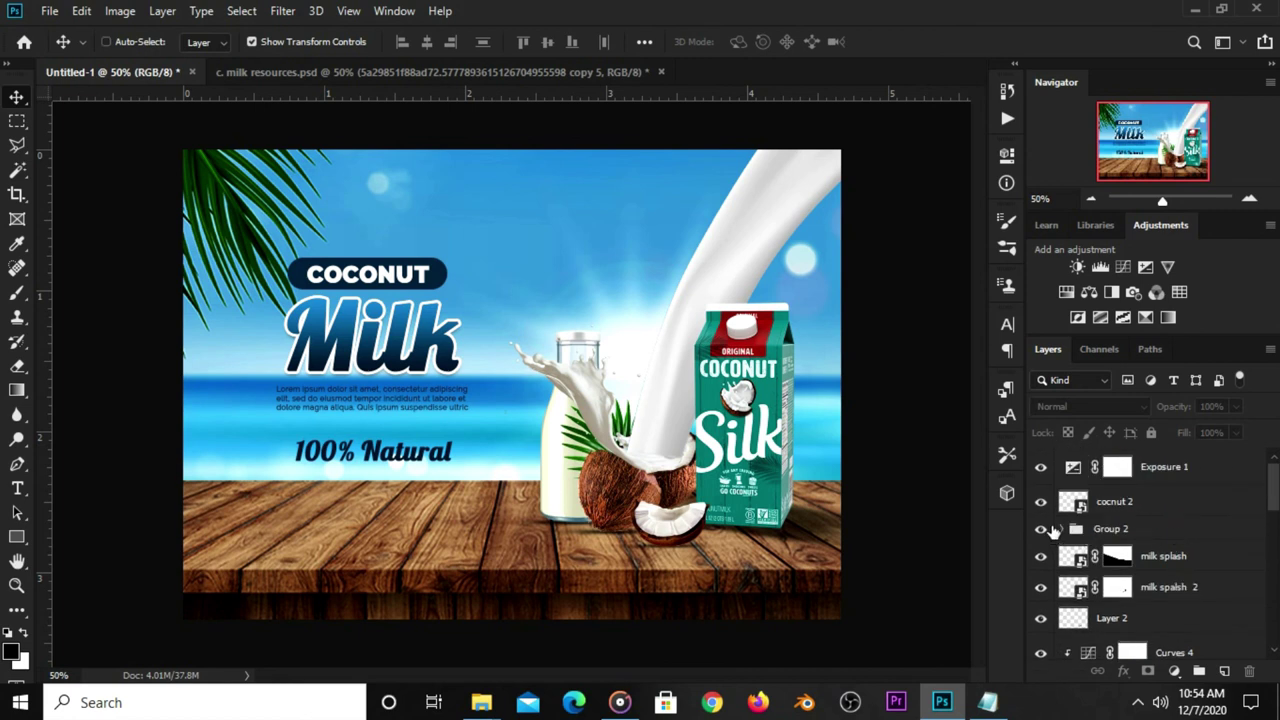
# Stamp all visible layers into a merged Layer 5 with Ctrl+Alt+Shift+E
pyautogui.hotkey('ctrl', 'shift', 'alt', 'e')
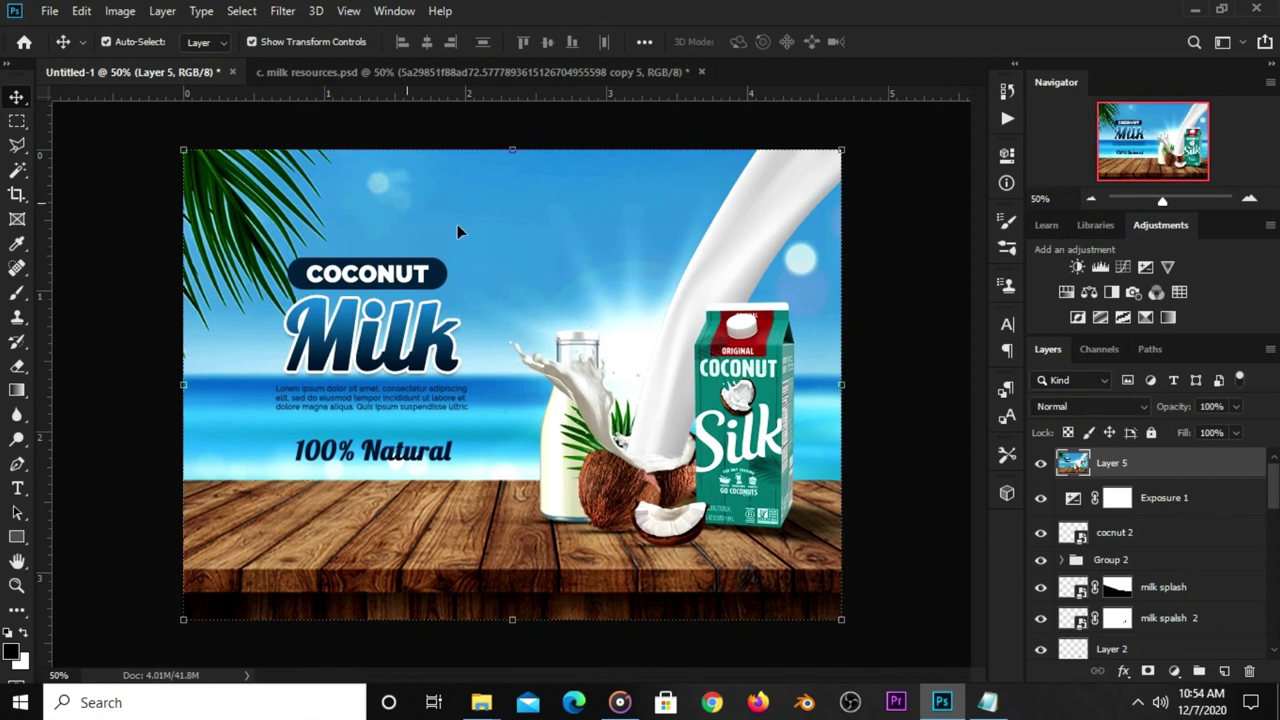
pyautogui.click(284, 12)
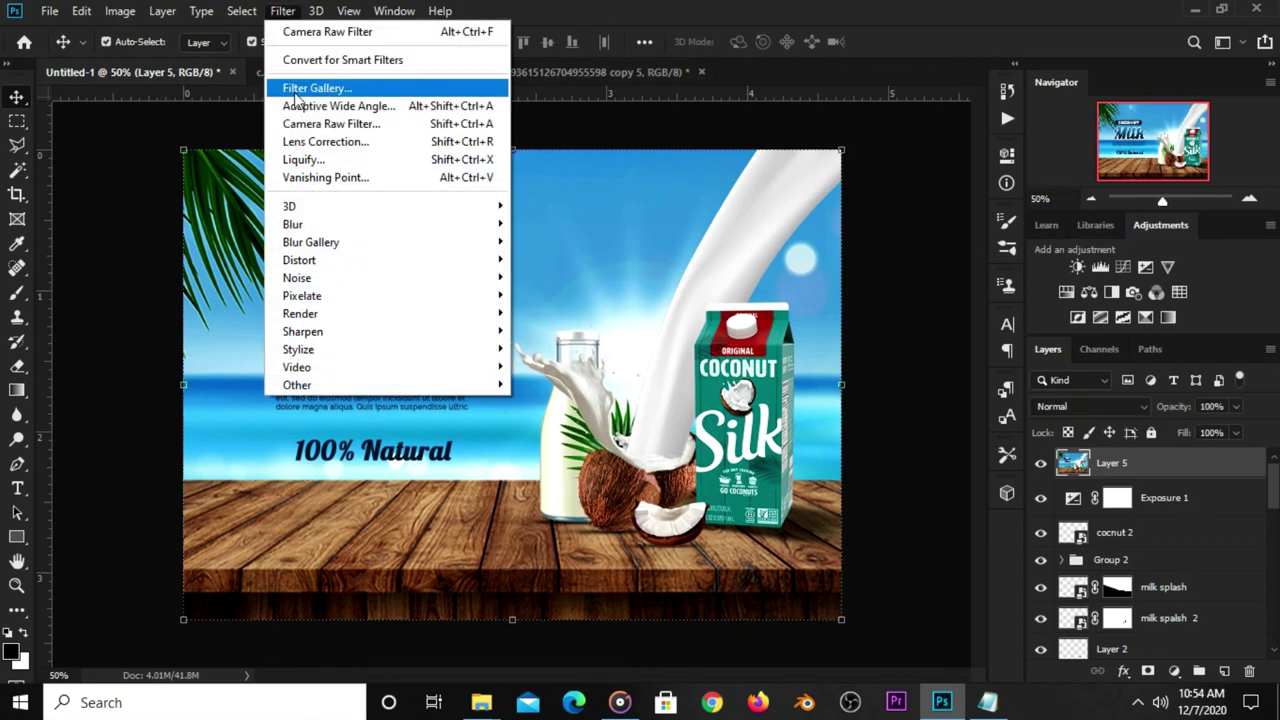
# In Camera Raw on Layer 5, set Exposure +0.25, Contrast +10 and Highlights -11
pyautogui.click(338, 134)
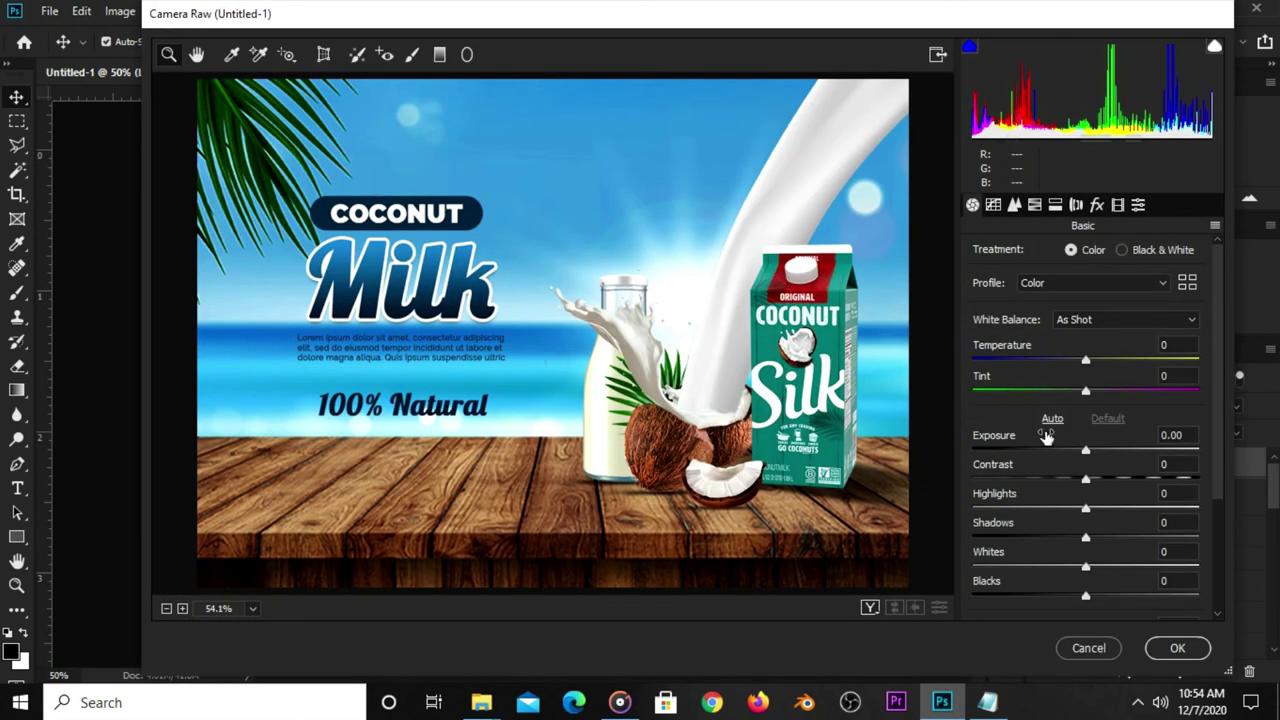
pyautogui.click(1091, 452)
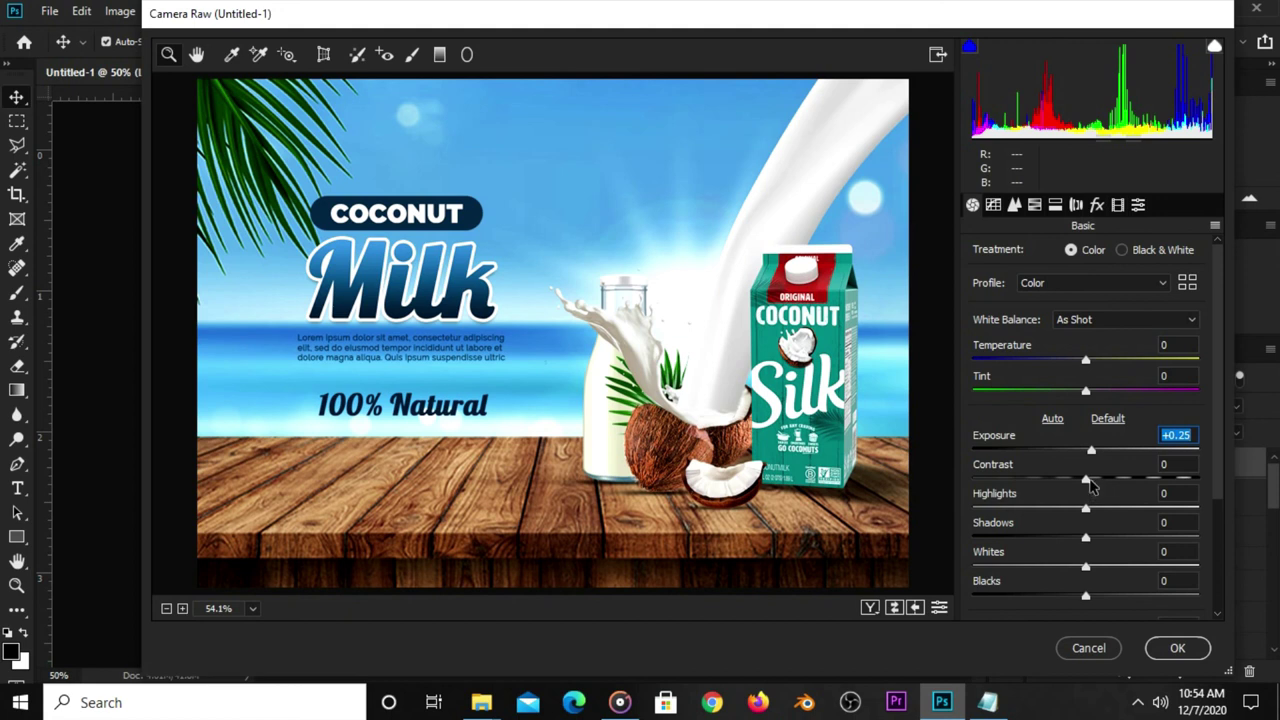
pyautogui.click(1092, 482)
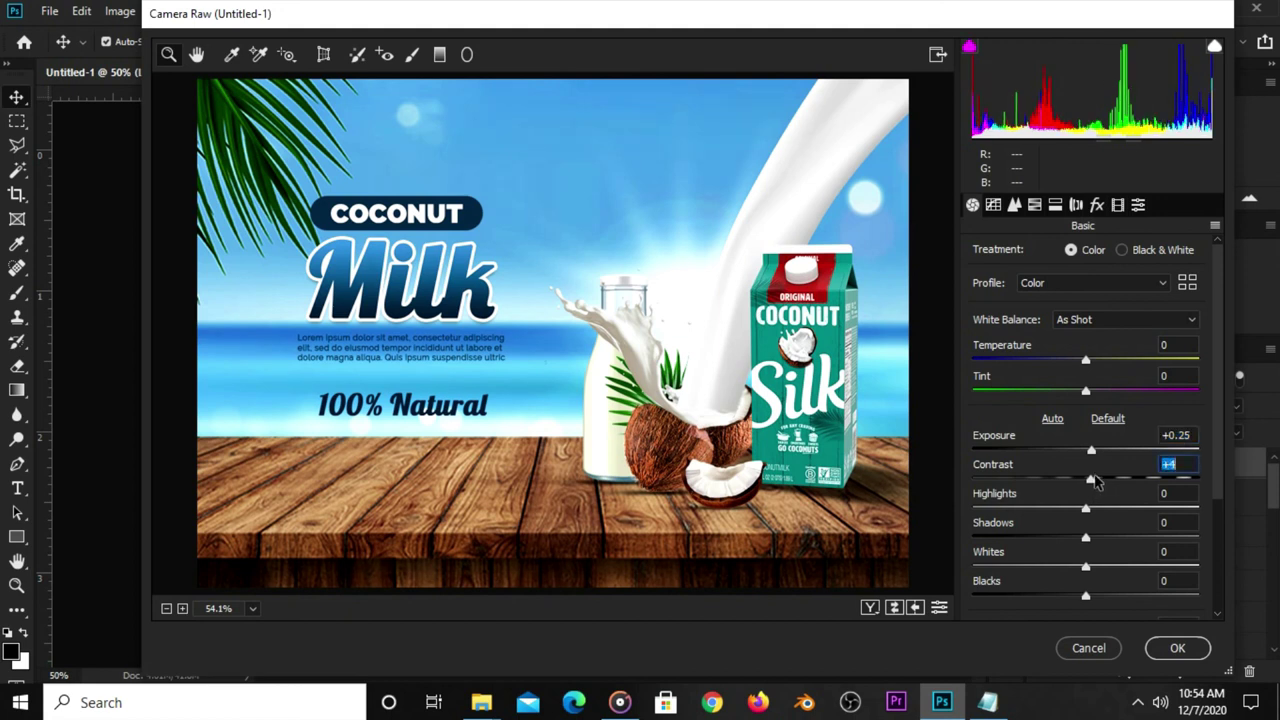
pyautogui.moveTo(1095, 482); pyautogui.dragTo(1101, 482)
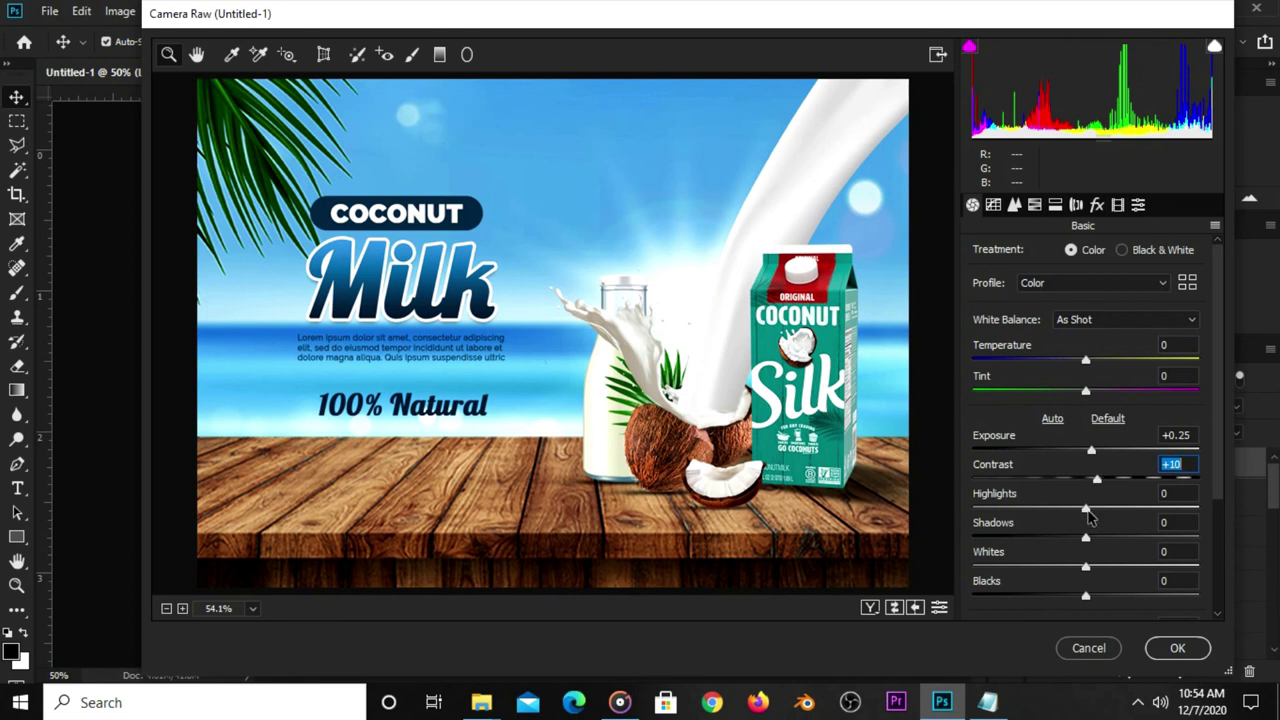
pyautogui.moveTo(1089, 516); pyautogui.dragTo(1074, 512)
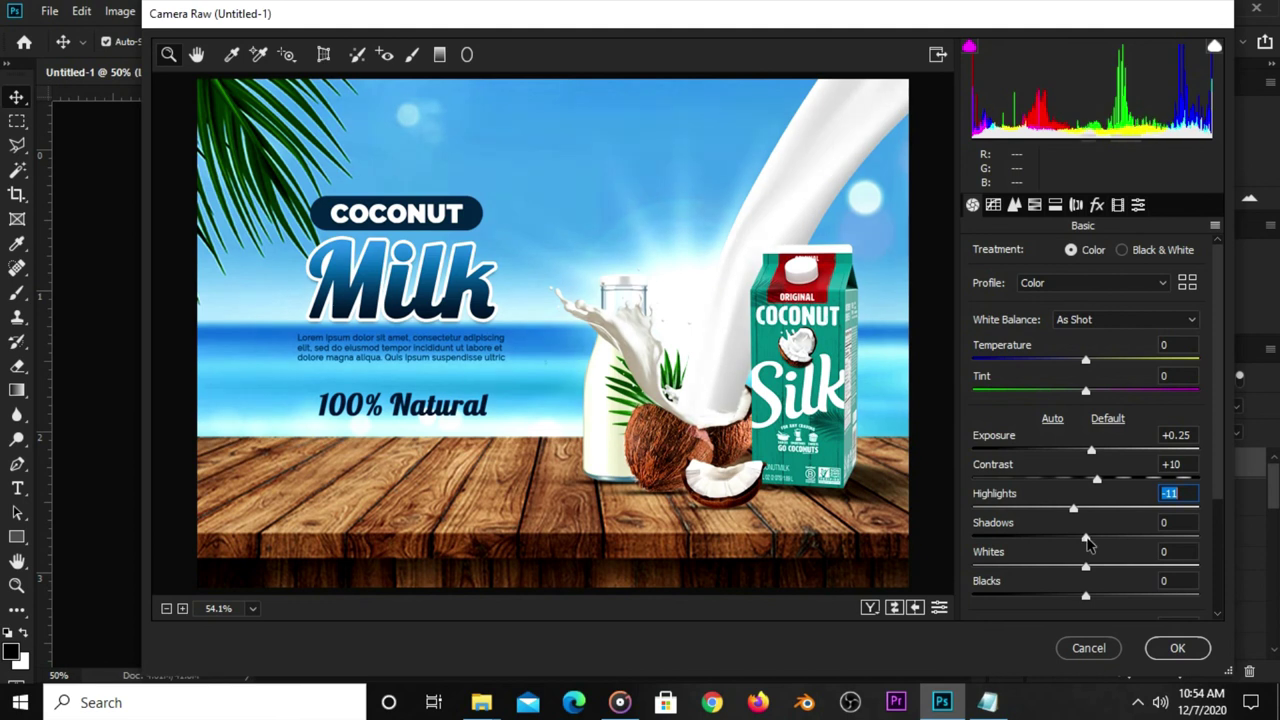
# Finish the grade with Shadows -14, Whites -19 and Blacks +18, and apply it
pyautogui.moveTo(1086, 540); pyautogui.dragTo(1072, 540)
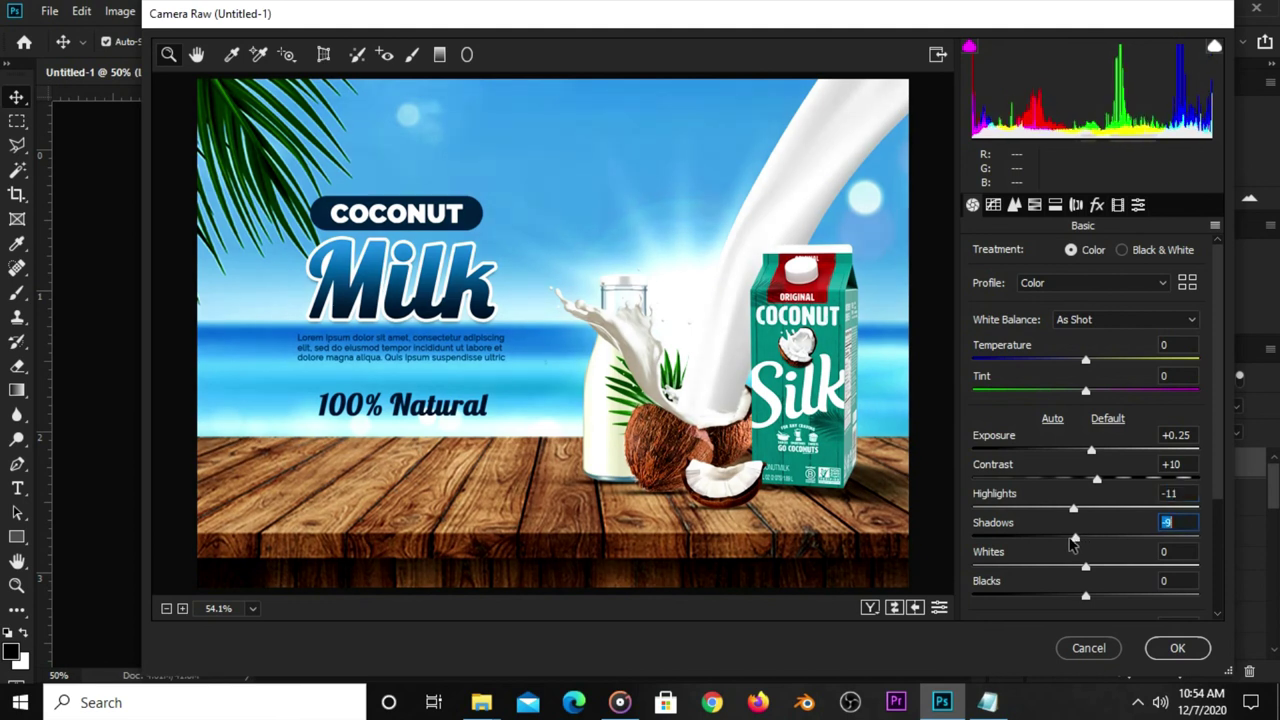
pyautogui.moveTo(1072, 542); pyautogui.dragTo(1069, 542)
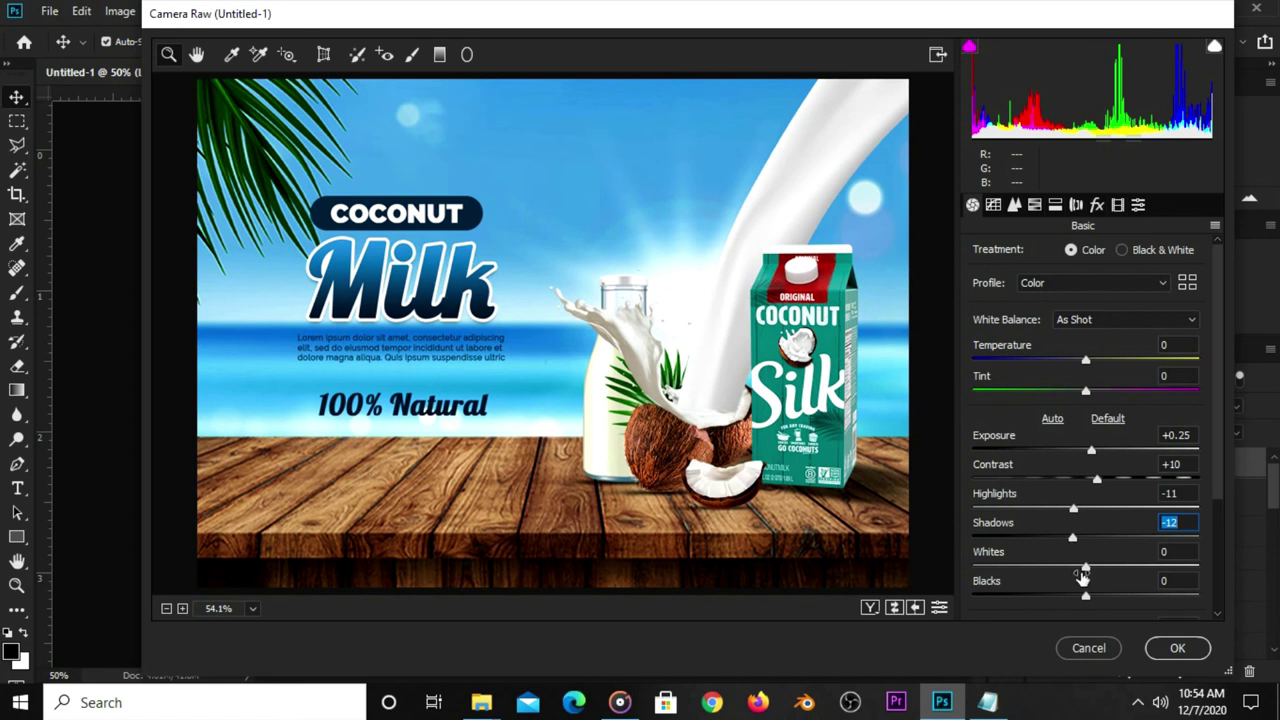
pyautogui.moveTo(1085, 568); pyautogui.dragTo(1070, 568)
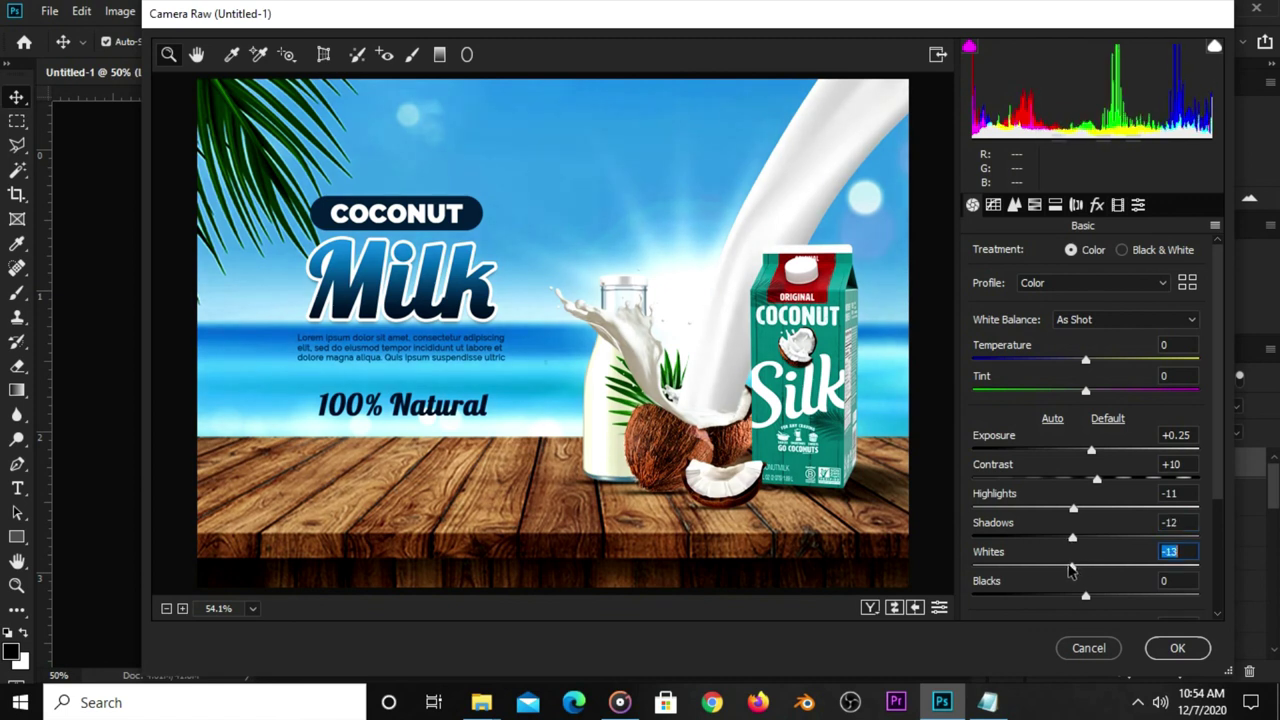
pyautogui.moveTo(1068, 568); pyautogui.dragTo(1104, 597)
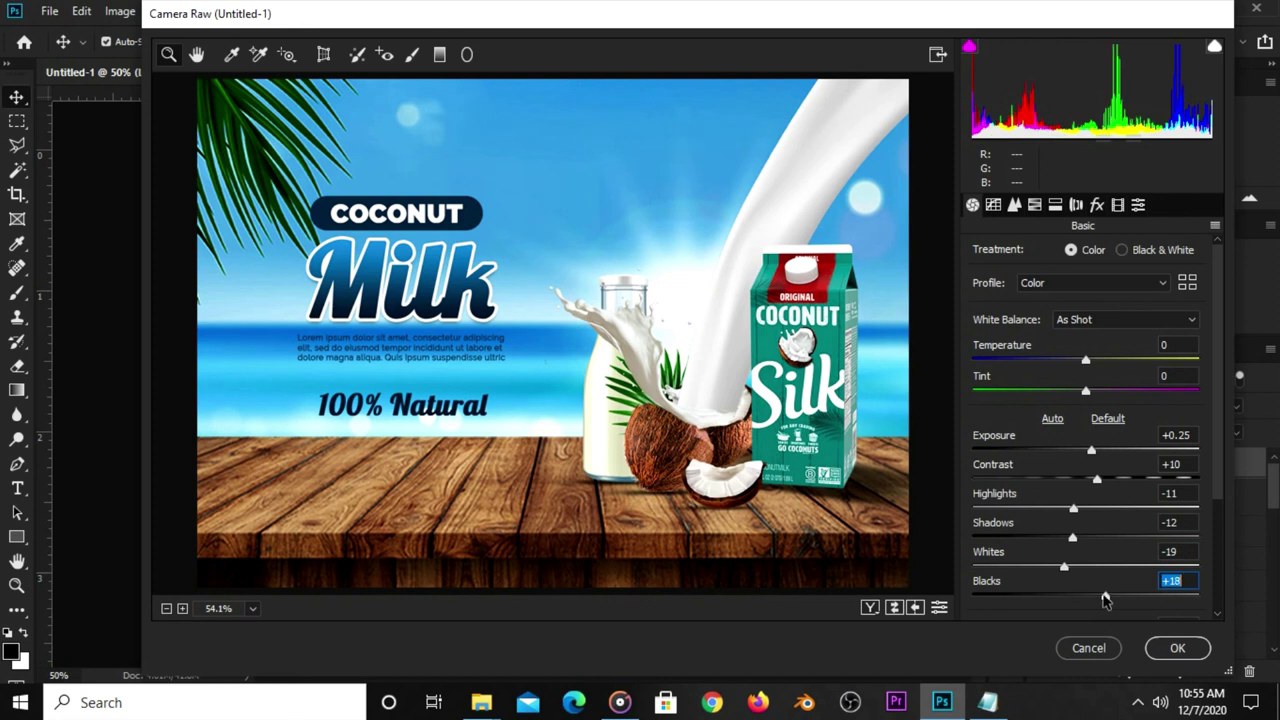
pyautogui.click(1187, 552)
pyautogui.click(1189, 537)
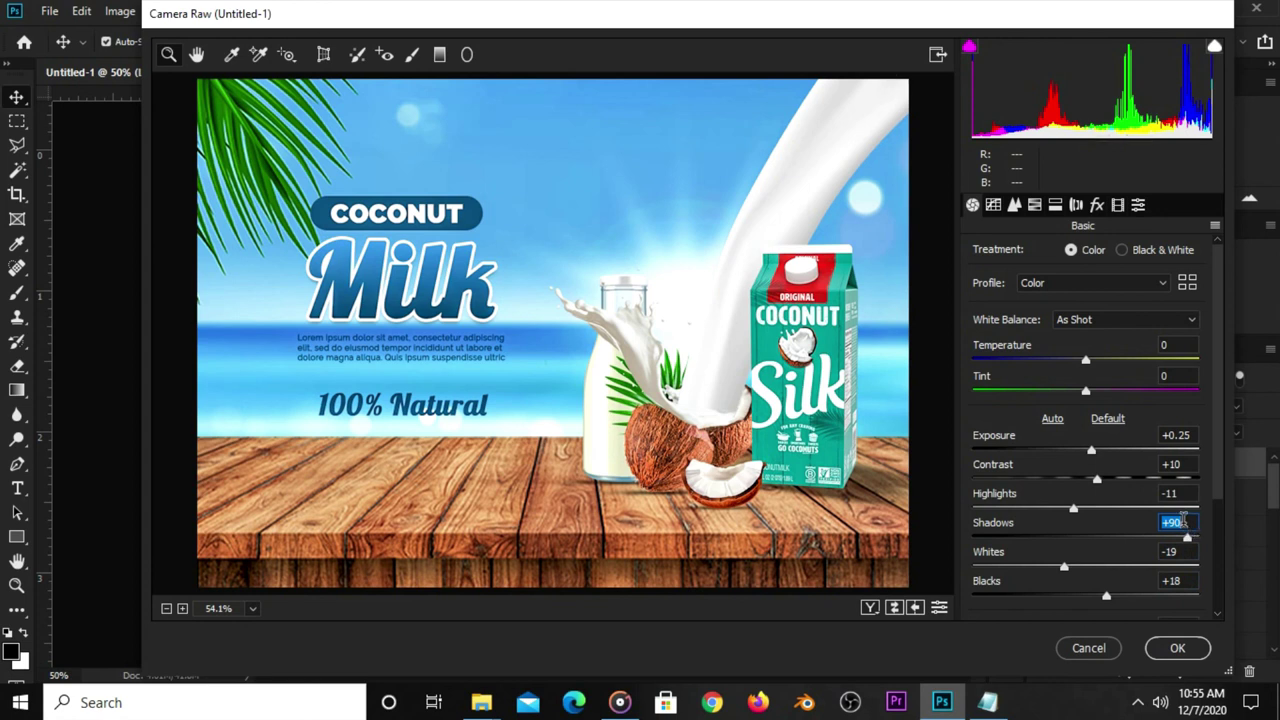
pyautogui.click(1073, 538)
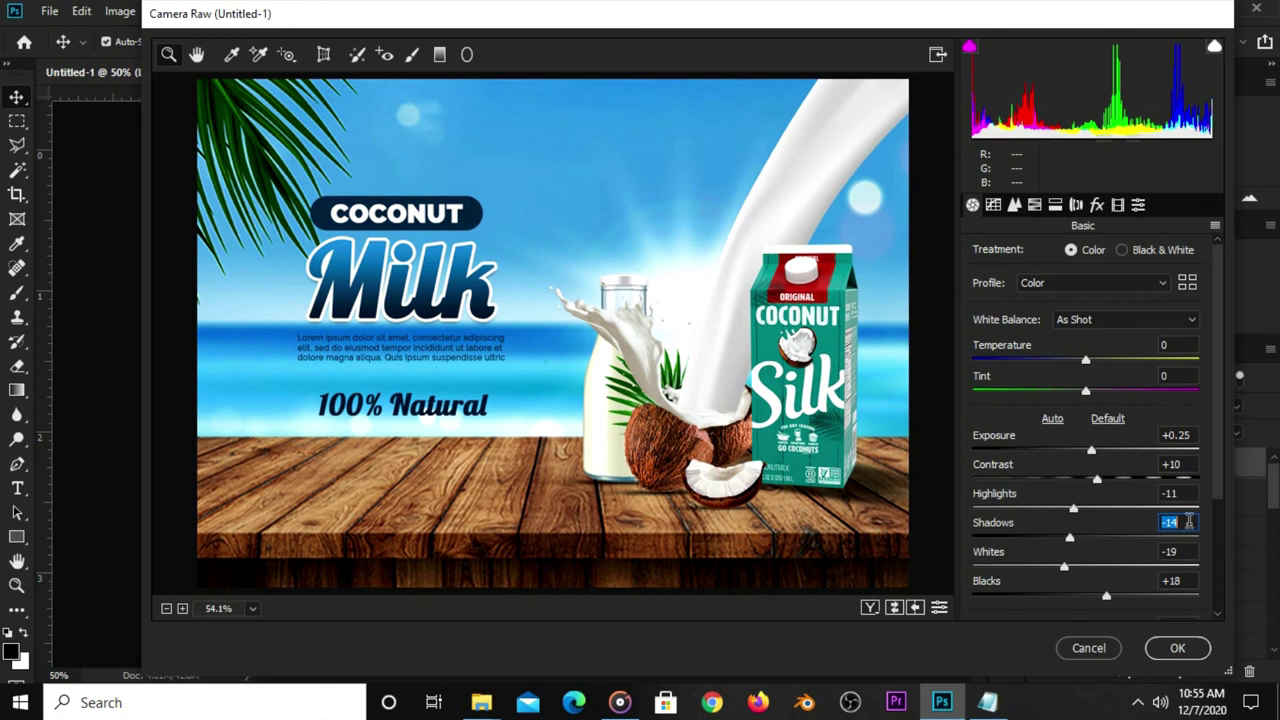
pyautogui.hotkey('shift', 'Tab')
pyautogui.hotkey('shift', 'Tab')
pyautogui.click(1170, 647)
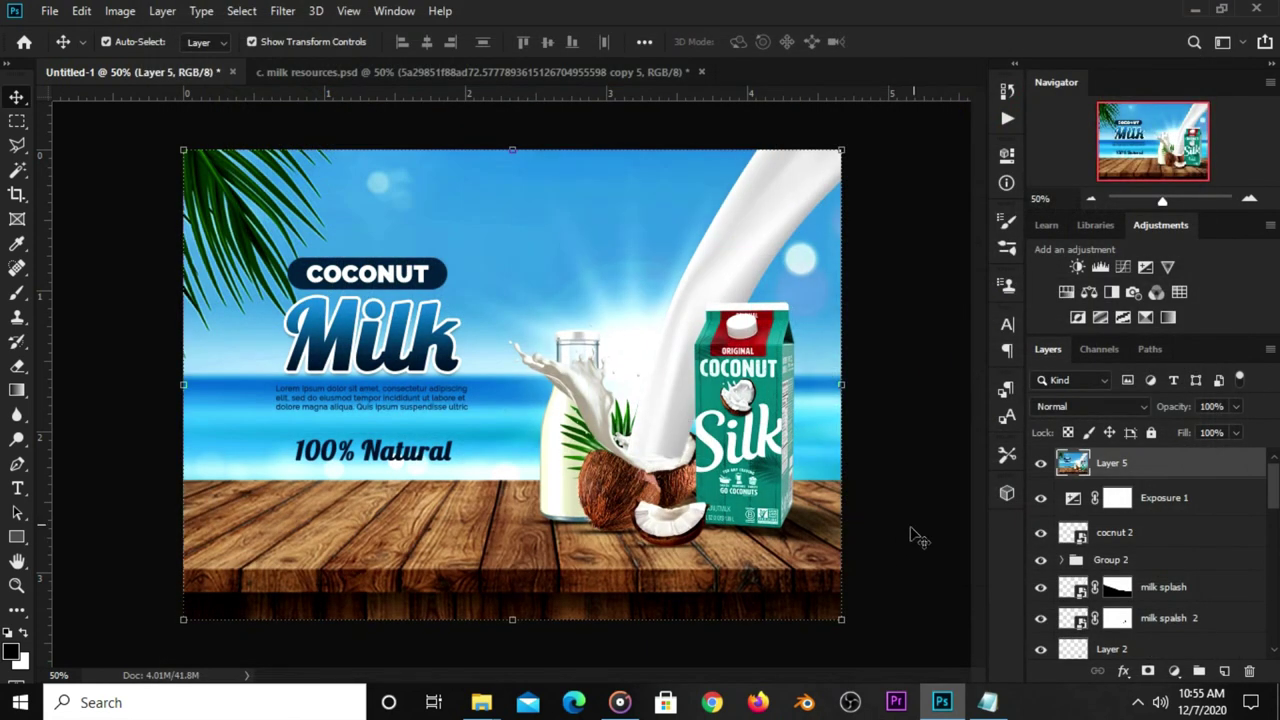
pyautogui.click(1040, 464)
pyautogui.click(1040, 464)
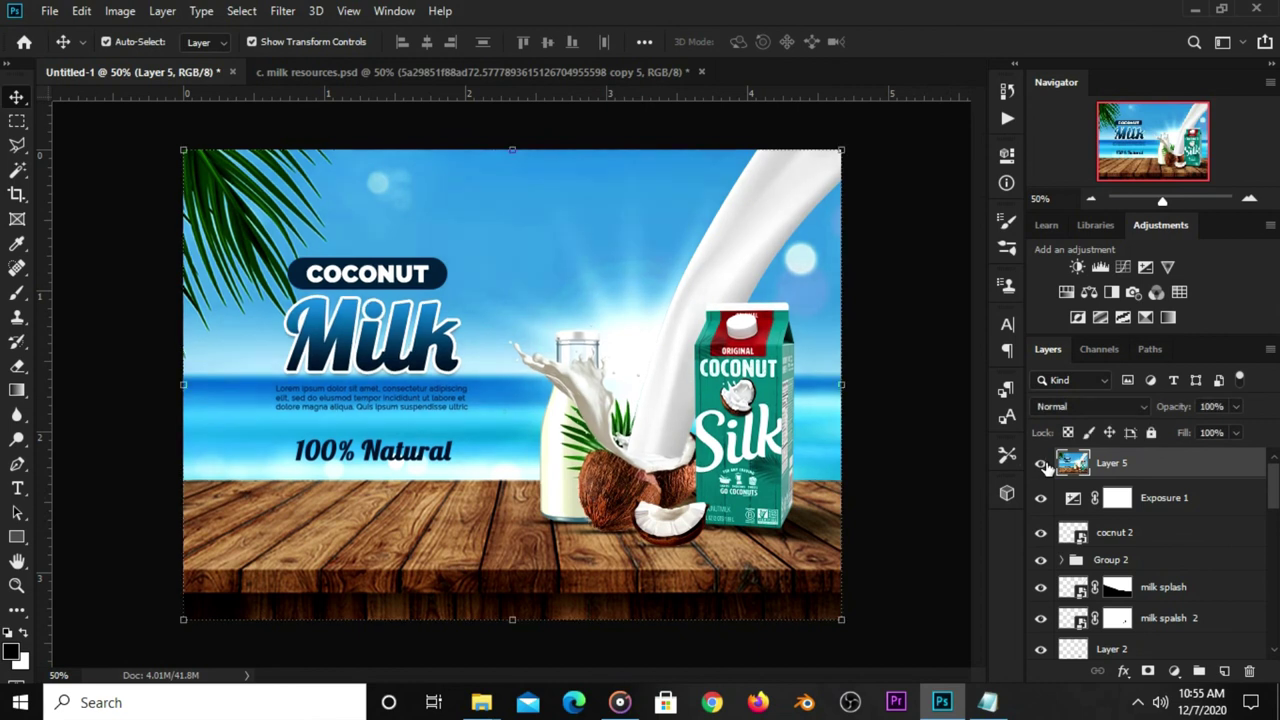
pyautogui.click(938, 460)
pyautogui.hotkey('ctrl', '+')
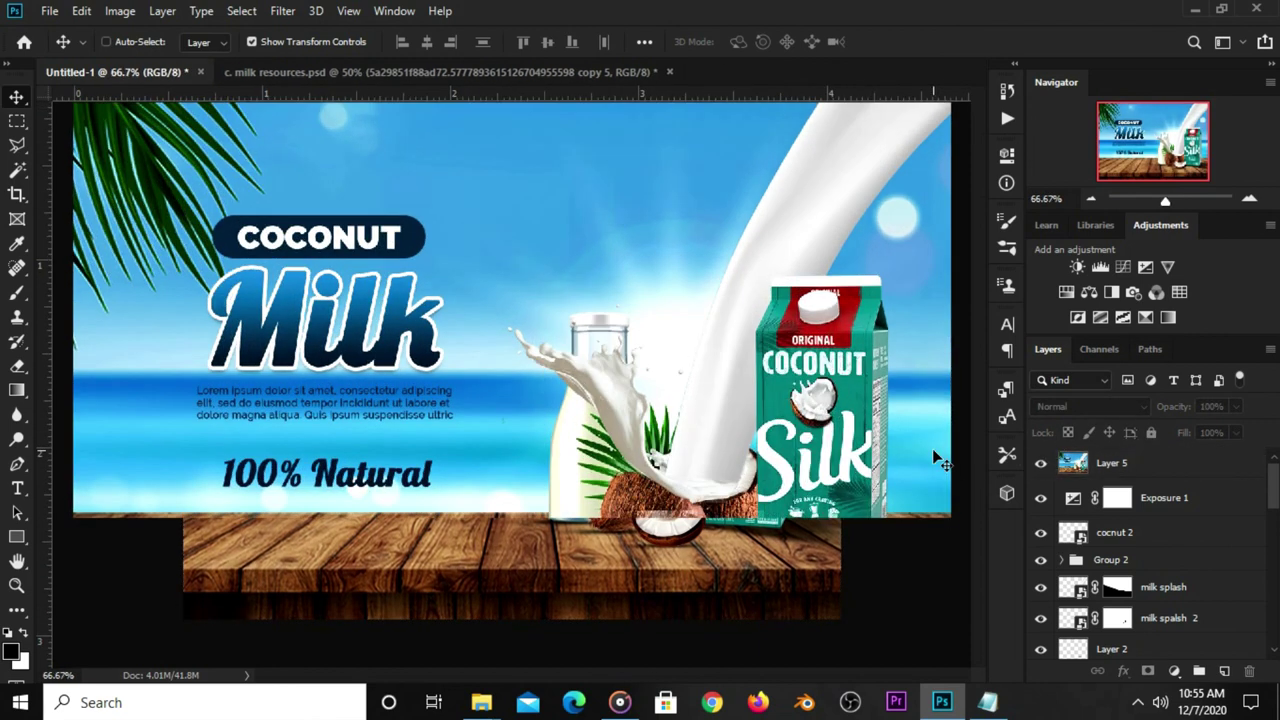
pyautogui.hotkey('ctrl', '+')
pyautogui.hotkey('ctrl', '-')
pyautogui.hotkey('ctrl', '-')
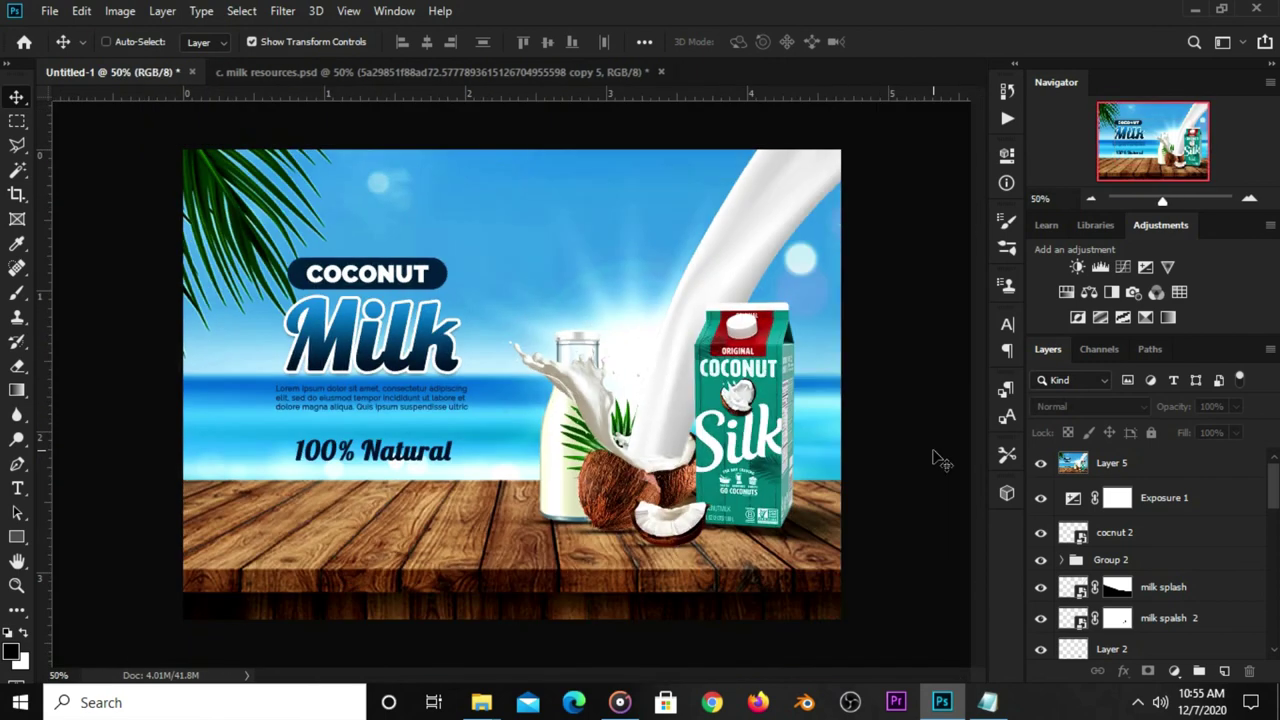